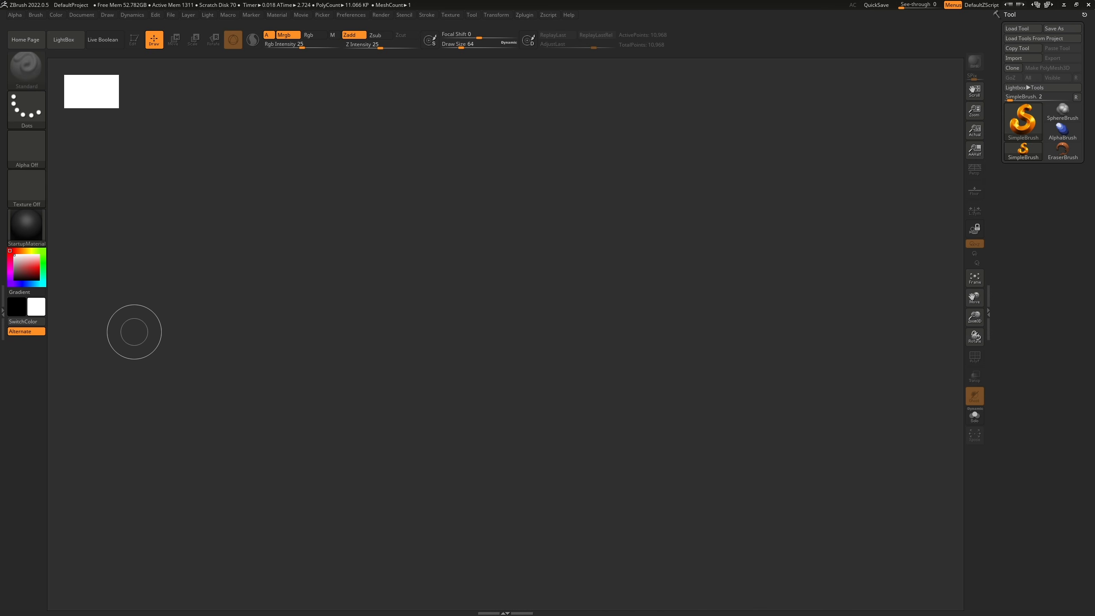
Step: Load the DefaultProject.ZPR project containing the basic sphere
left_click(64, 39)
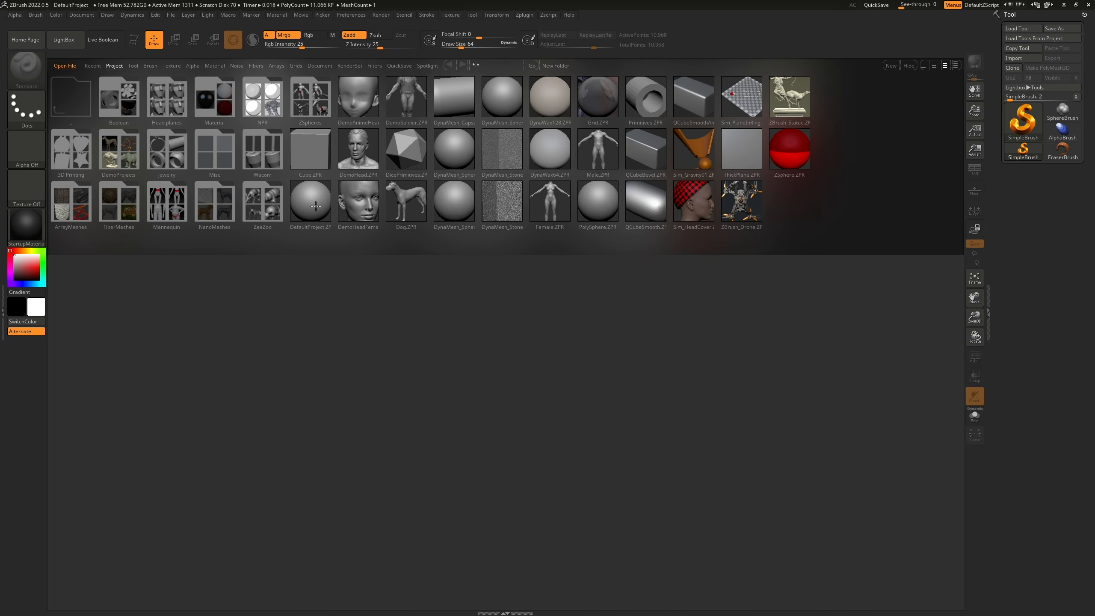
double_click(314, 201)
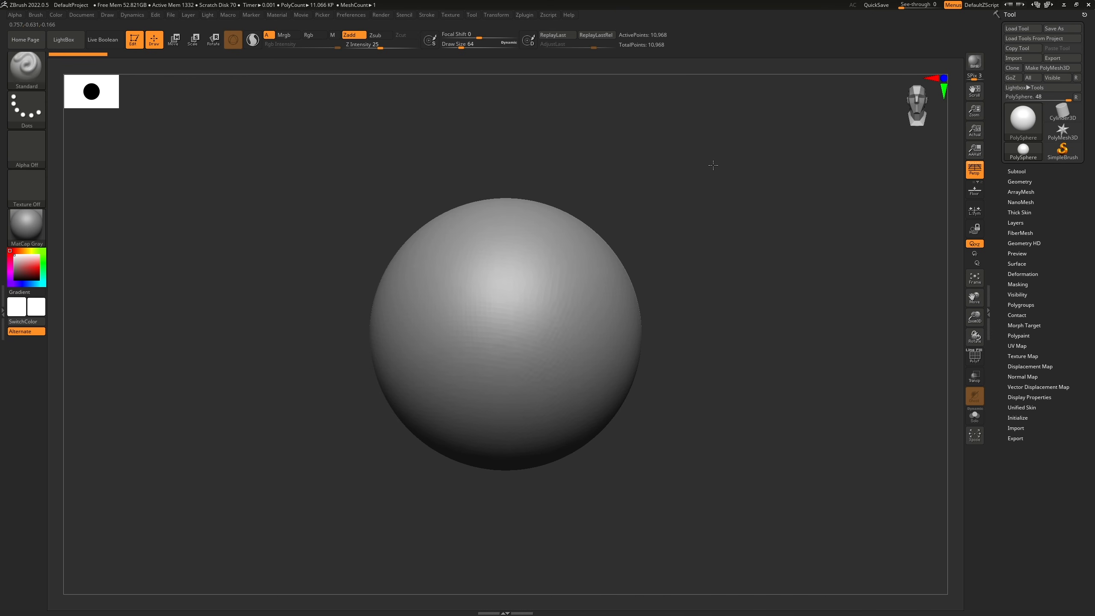
Step: Display the polyframe wireframe on the sphere with its polygroup fill colour turned off
left_click_drag(713, 165, 715, 121)
mouse_move(779, 200)
left_mouse_down()
mouse_move(732, 185)
mouse_move(758, 198)
left_mouse_up()
left_click_drag(827, 169, 894, 122)
left_click(976, 357)
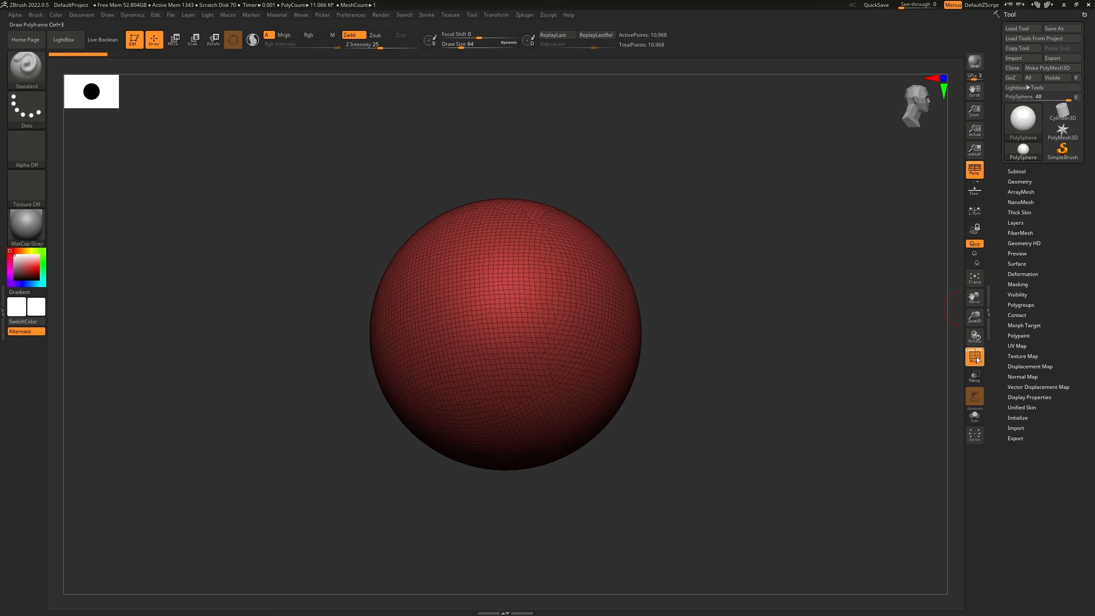
left_click(981, 353)
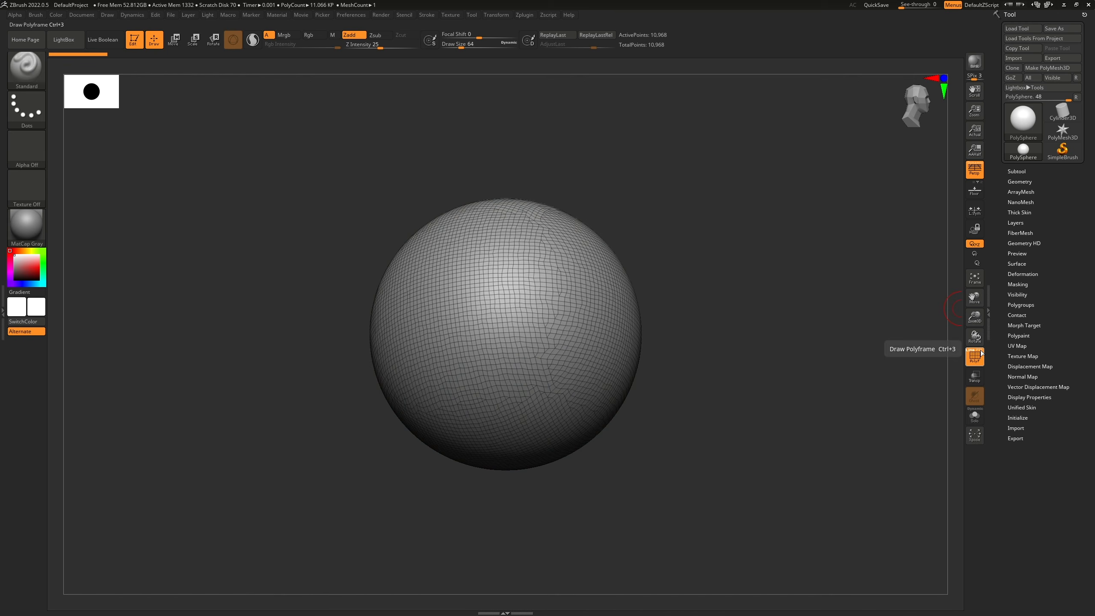
left_click(981, 353)
left_click(981, 353)
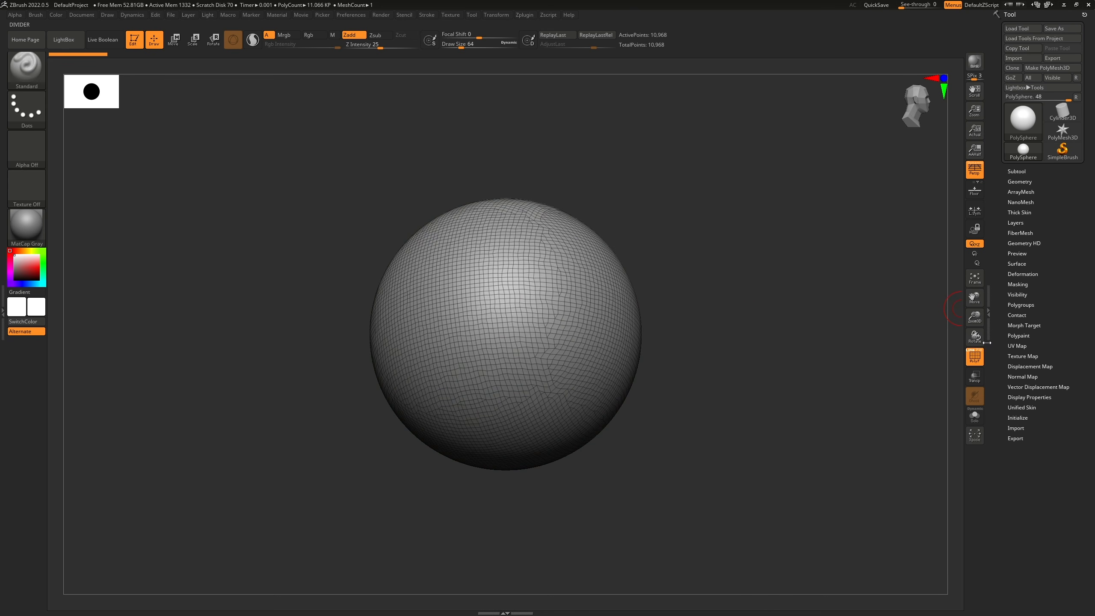
Step: Sculpt a raised square outline on the front of the sphere with the Standard brush and mirrored strokes
left_click_drag(648, 240, 649, 214)
left_click_drag(780, 190, 706, 246)
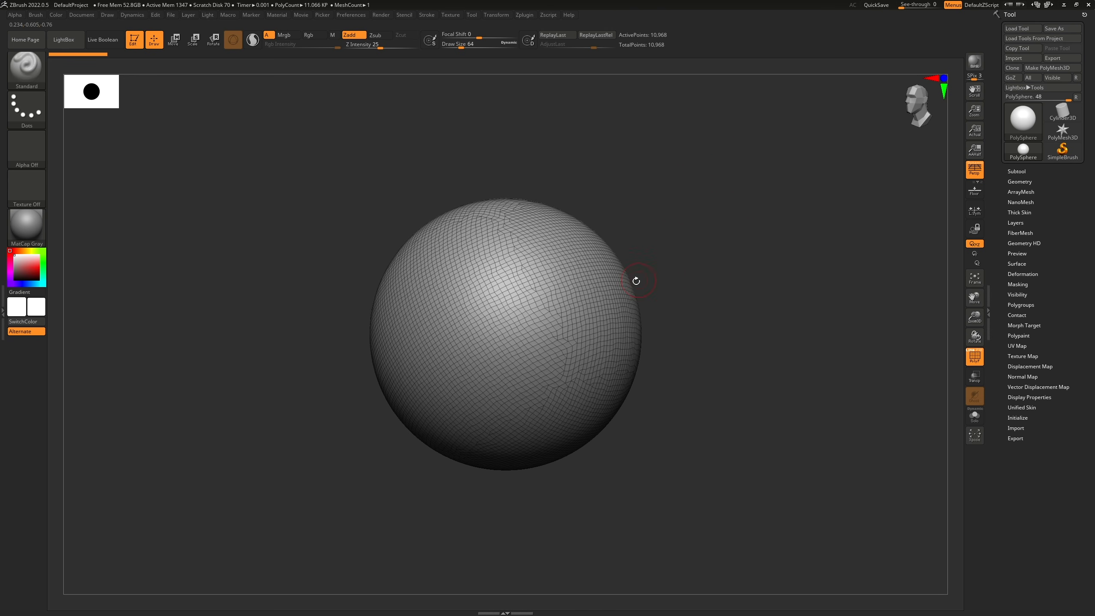
left_click_drag(704, 203, 729, 248)
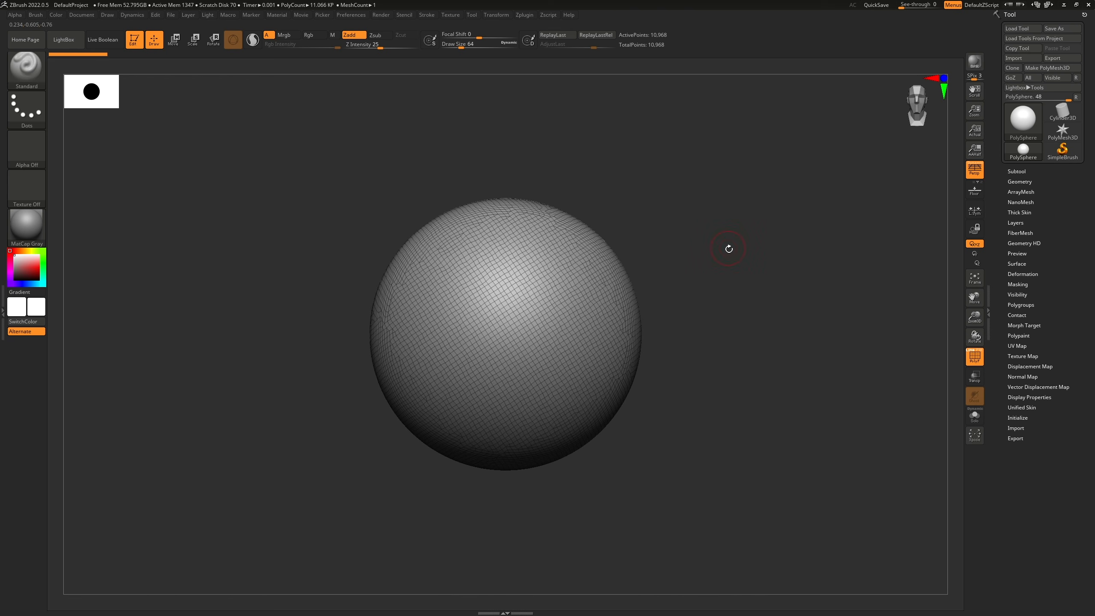
mouse_move(741, 166)
left_mouse_down()
mouse_move(716, 223)
mouse_move(745, 216)
left_mouse_up()
key("shift")
key("shift")
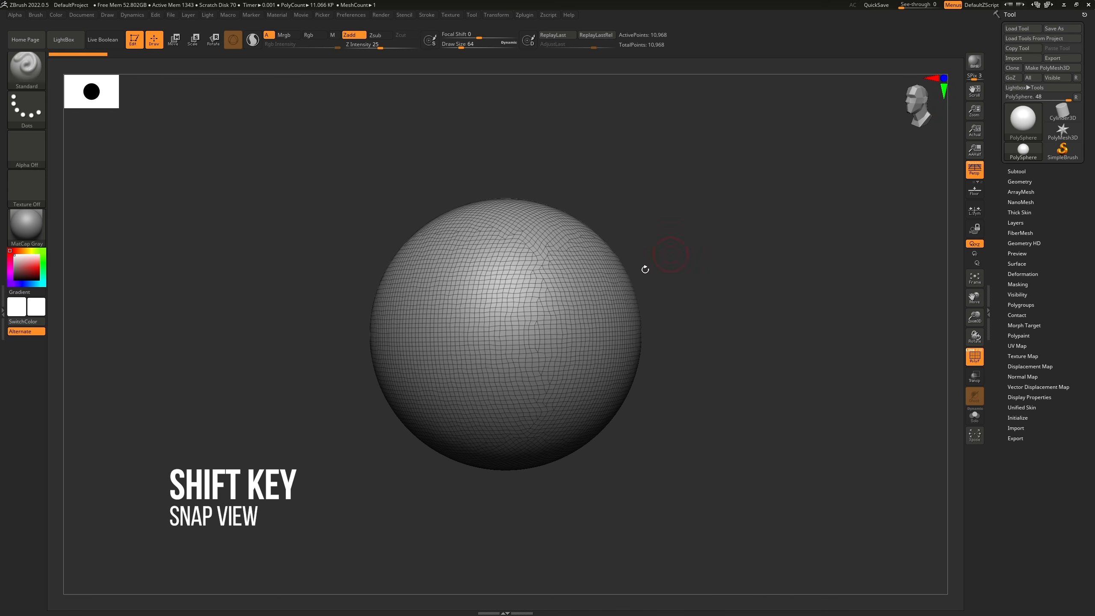
mouse_move(472, 295)
left_mouse_down()
mouse_move(479, 286)
mouse_move(471, 362)
left_mouse_up()
mouse_move(444, 271)
left_mouse_down()
mouse_move(473, 262)
mouse_move(471, 375)
mouse_move(414, 384)
mouse_move(470, 258)
left_mouse_up()
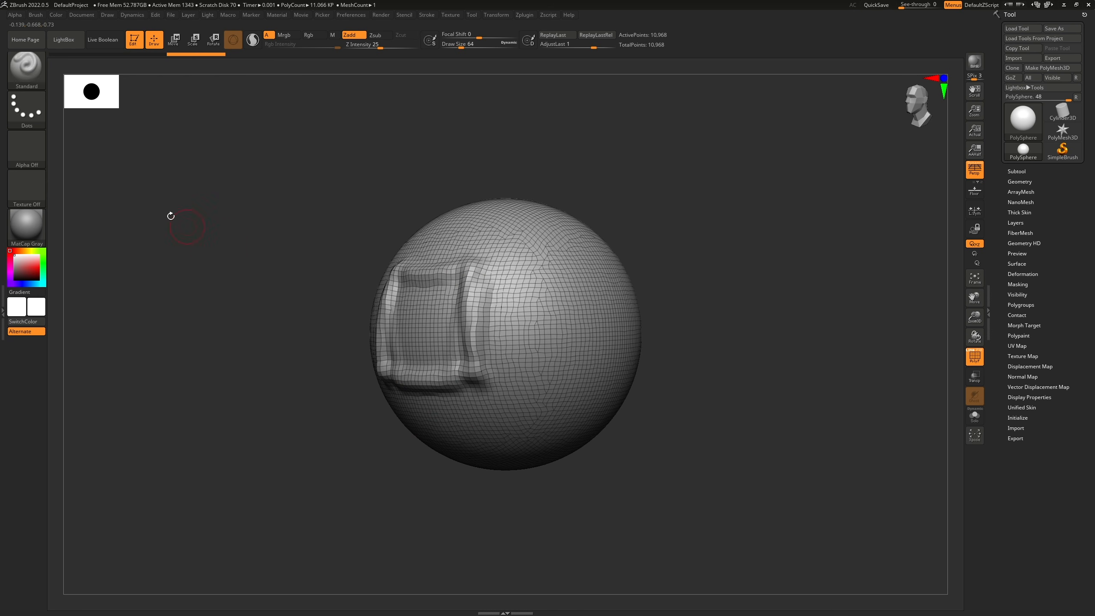
Step: Bring up the transformation gizmo and stretch the sphere along the X axis into a wide capsule shape with symmetry on
left_click_drag(672, 225, 598, 398)
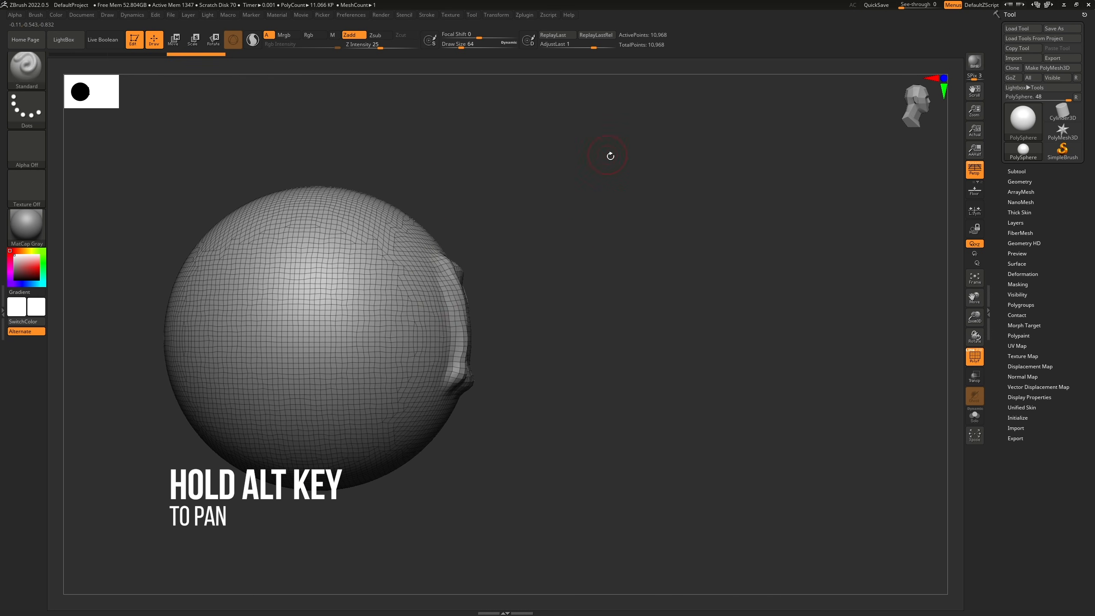
left_click_drag(587, 196, 845, 140, "alt")
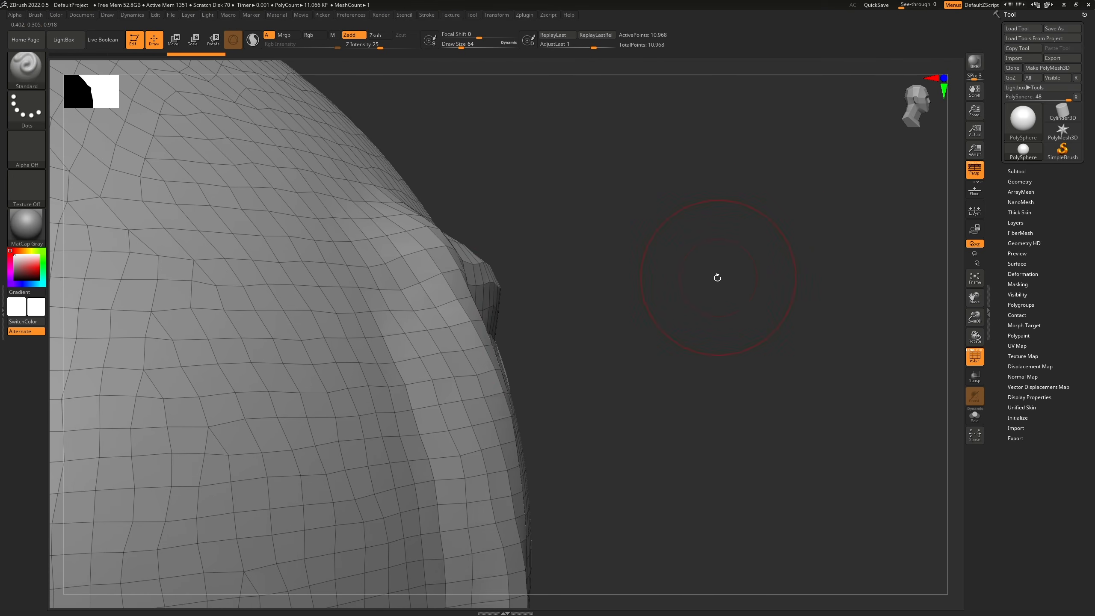
mouse_move(718, 277)
left_mouse_down()
mouse_move(553, 281)
mouse_move(738, 221)
mouse_move(746, 183)
mouse_move(831, 203)
mouse_move(831, 191)
mouse_move(751, 211)
left_mouse_up()
left_click_drag(746, 207, 775, 191)
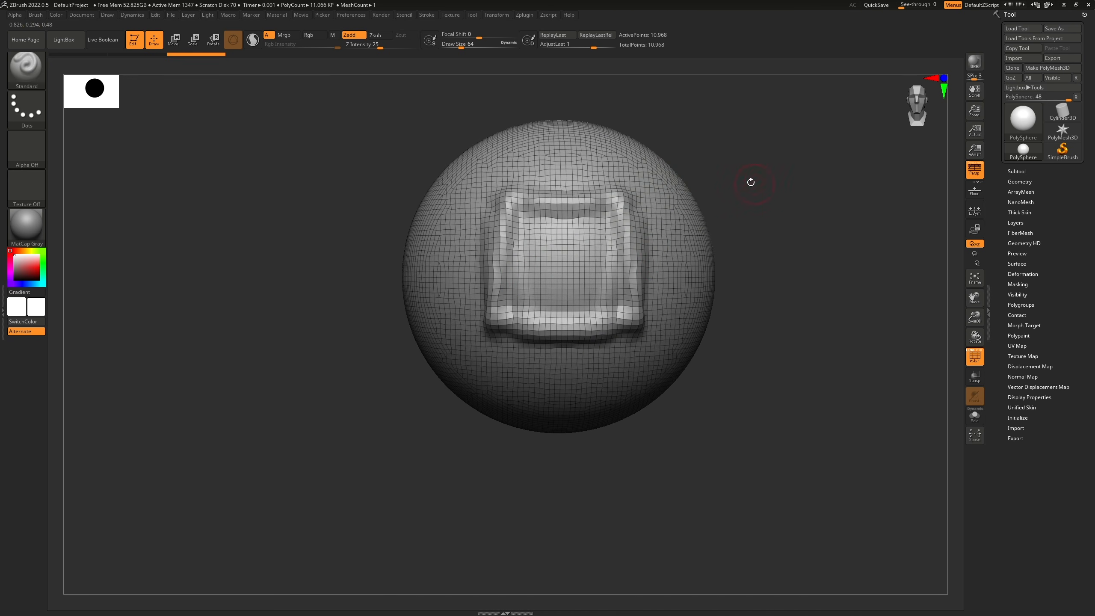
left_click_drag(748, 178, 713, 143)
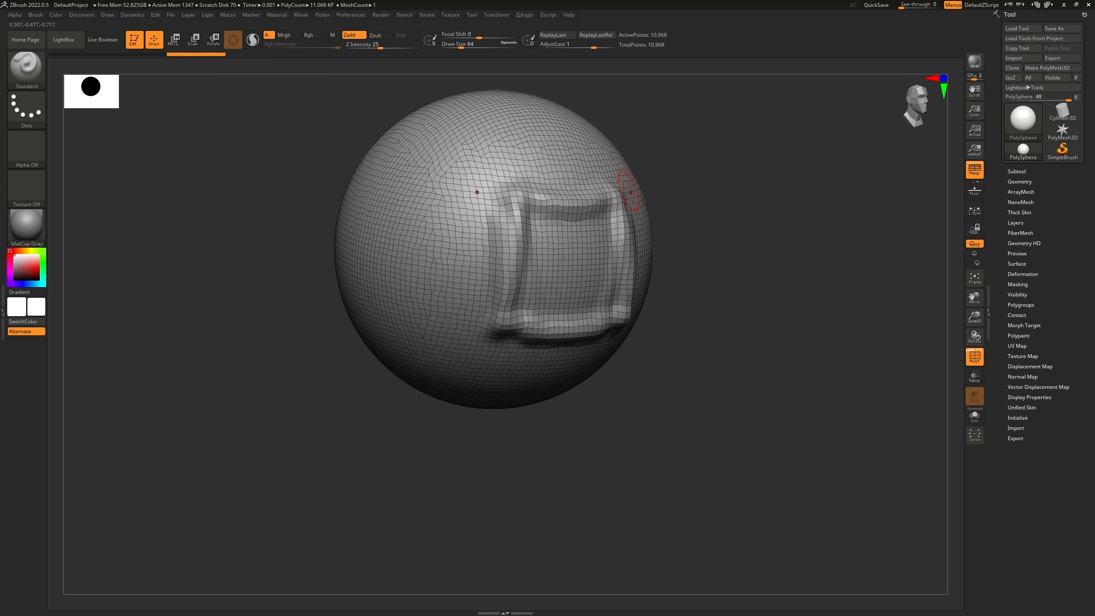
mouse_move(627, 190)
left_mouse_down()
mouse_move(606, 199)
mouse_move(677, 169)
mouse_move(660, 194)
mouse_move(714, 168)
mouse_move(712, 185)
mouse_move(779, 177)
mouse_move(697, 174)
mouse_move(813, 137)
mouse_move(687, 186)
mouse_move(675, 213)
mouse_move(723, 216)
mouse_move(707, 186)
left_mouse_up()
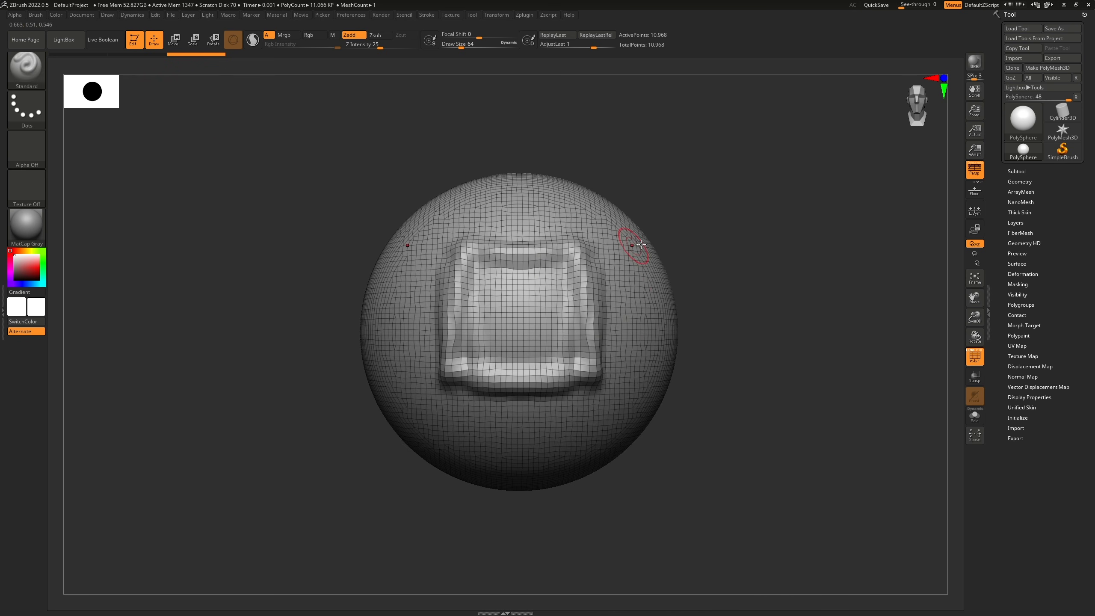
key("e")
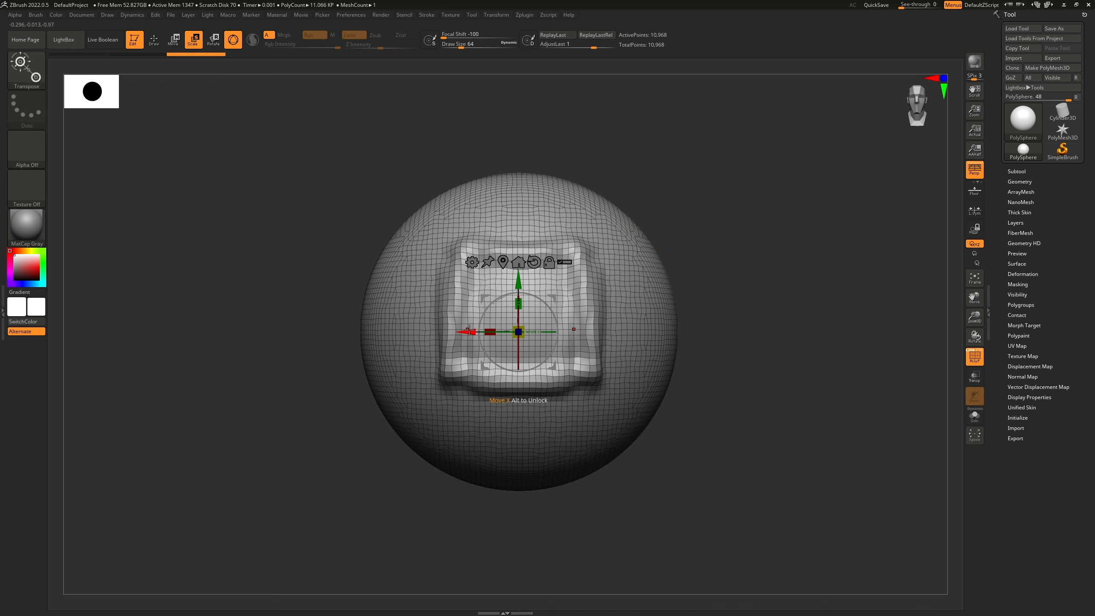
left_click_drag(544, 280, 544, 249)
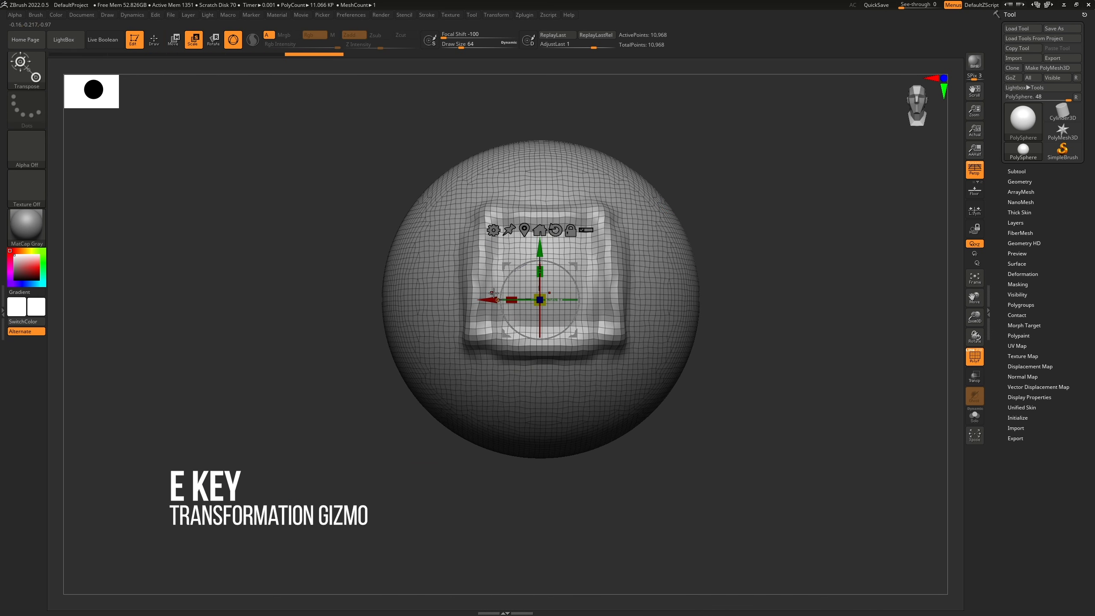
left_click_drag(490, 304, 549, 341)
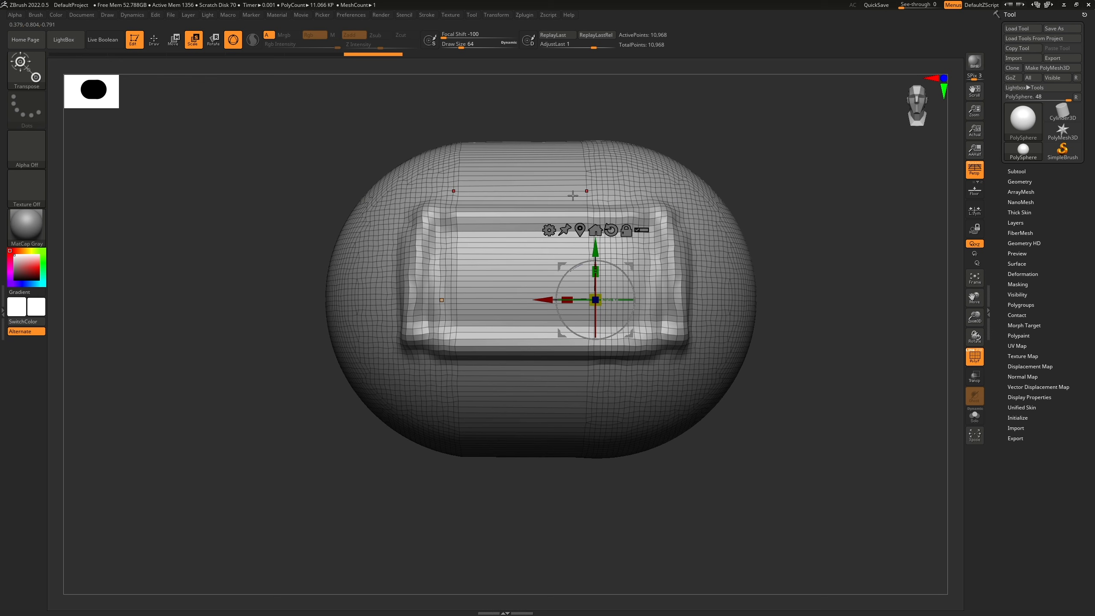
Step: Place the gizmo at its mirrored symmetry point and try moving and scaling the stretched mesh from there
left_click(440, 300)
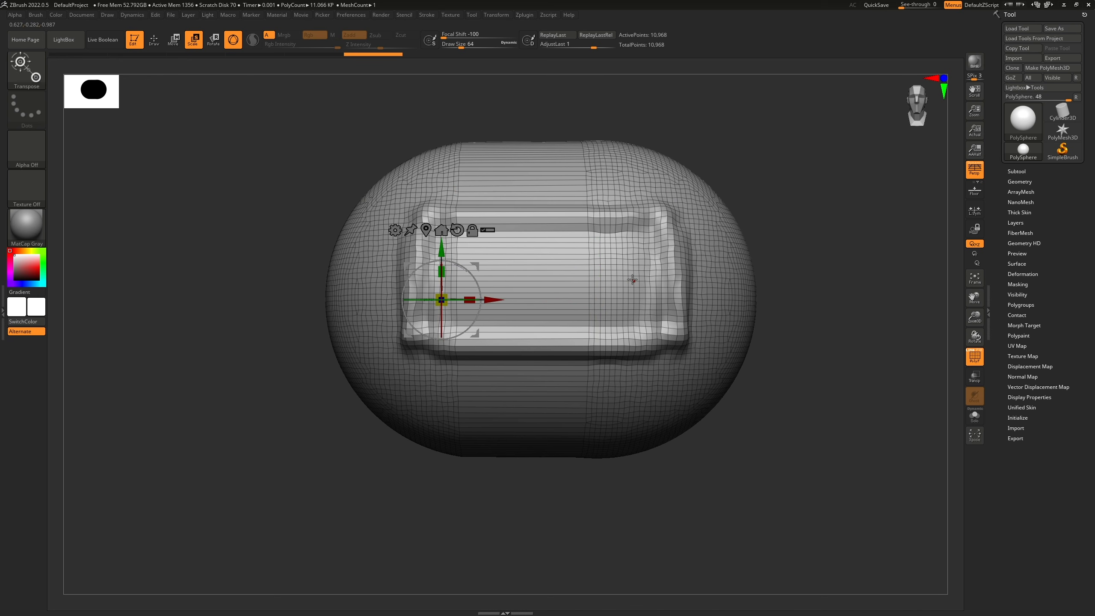
left_click_drag(495, 300, 445, 300)
left_click_drag(390, 255, 391, 282)
left_click_drag(445, 327, 521, 326)
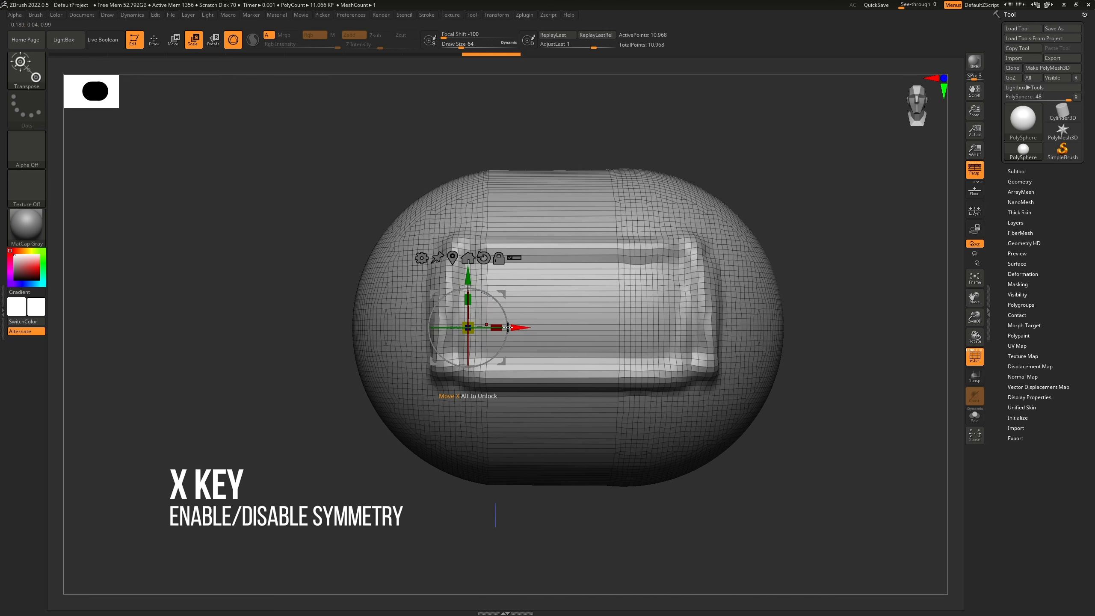
left_click_drag(462, 275, 462, 209)
mouse_move(494, 262)
left_mouse_down()
mouse_move(403, 265)
mouse_move(509, 263)
mouse_move(448, 271)
mouse_move(537, 286)
mouse_move(442, 273)
mouse_move(530, 265)
mouse_move(483, 263)
left_mouse_up()
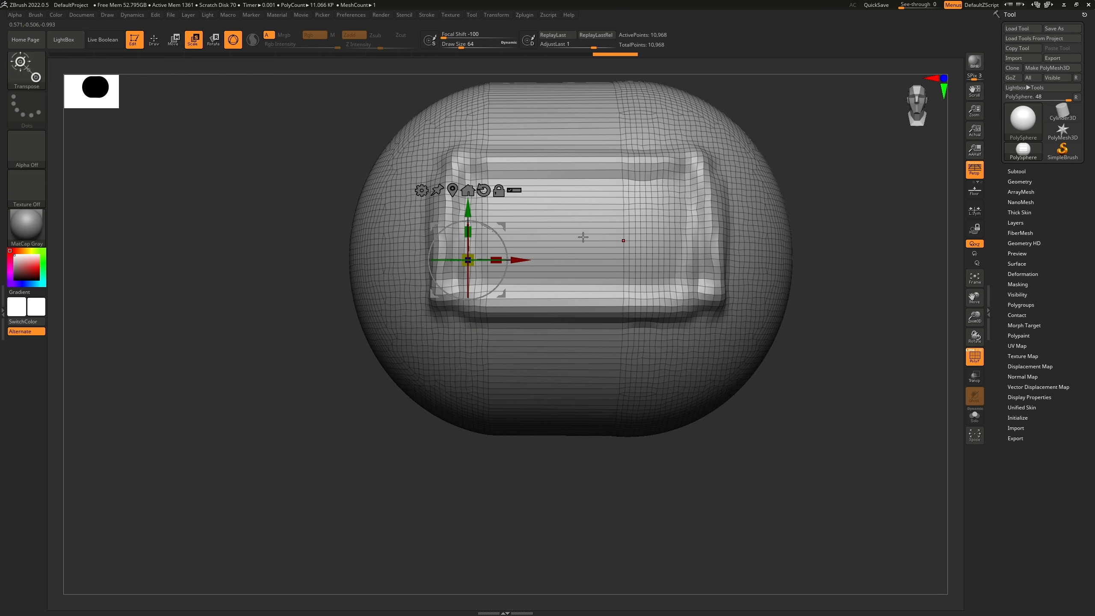
Step: Reset the gizmo's orientation and centre it on the unmasked mesh
left_click_drag(582, 237, 584, 211)
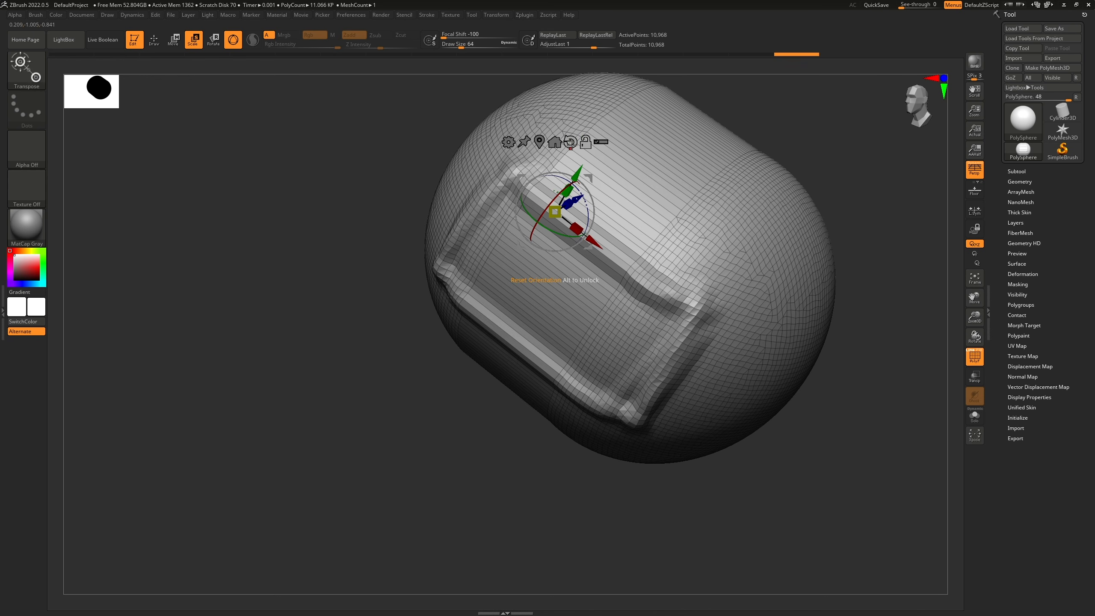
left_click(571, 143)
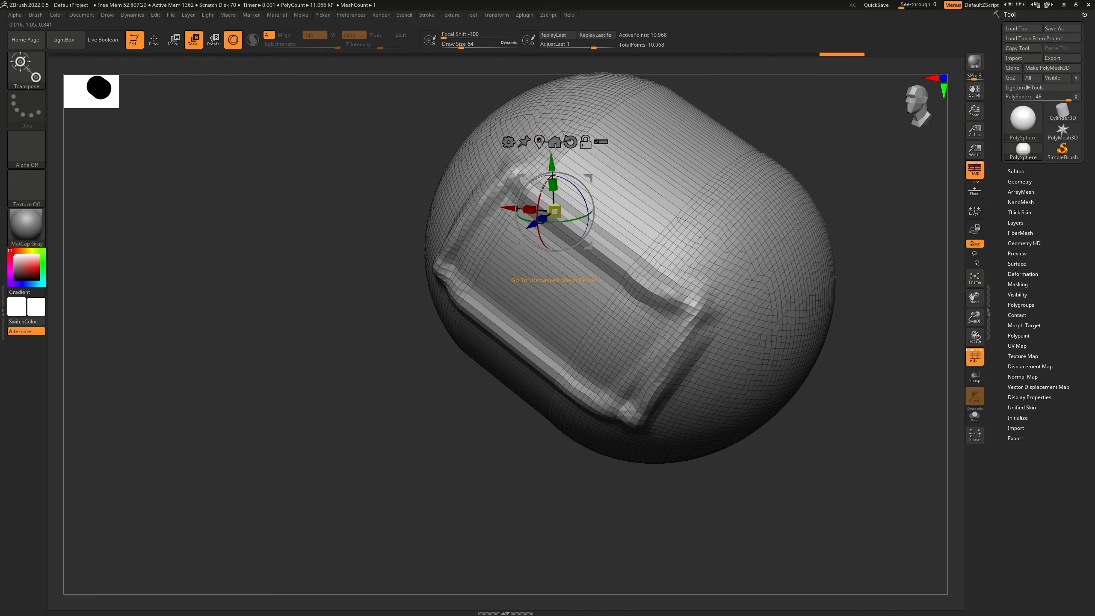
left_click(539, 142)
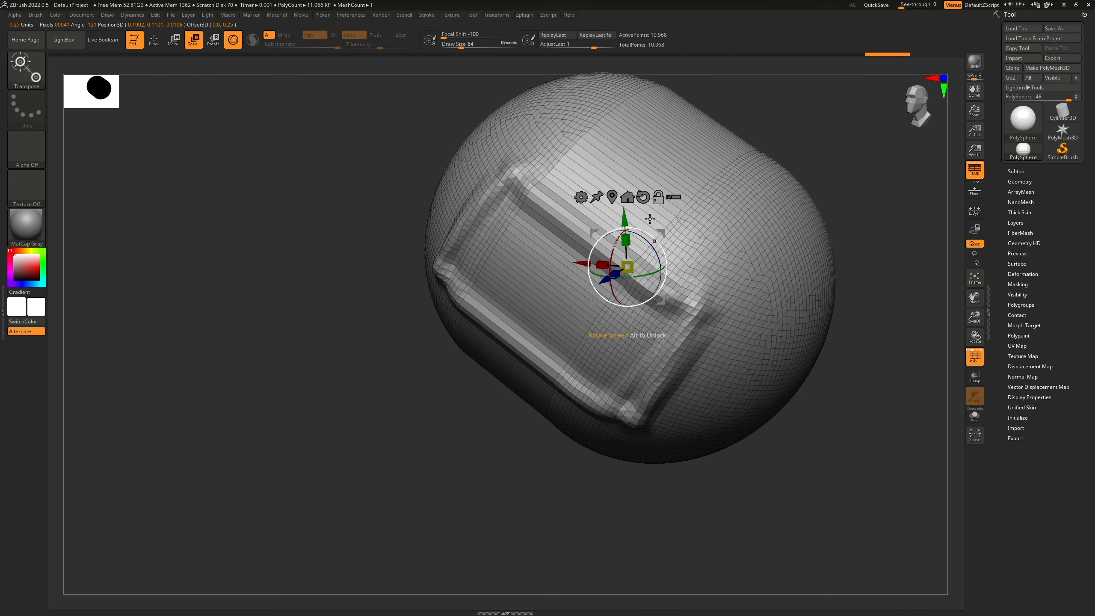
mouse_move(650, 220)
left_mouse_down()
mouse_move(649, 245)
mouse_move(647, 230)
left_mouse_up()
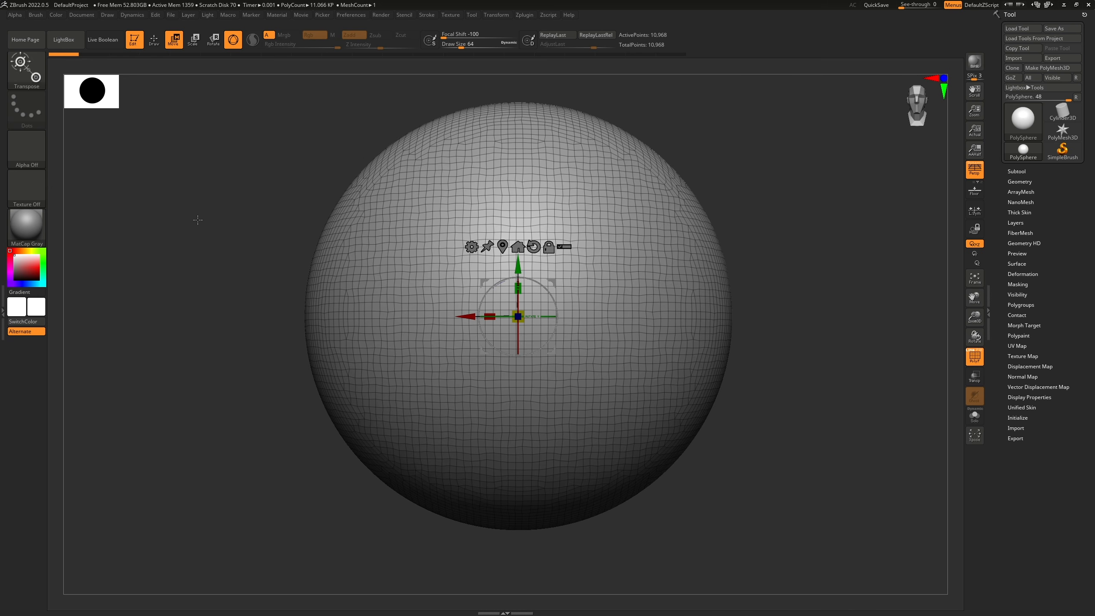
Step: Toggle between Draw mode and the Move gizmo, finishing in Draw mode
key("q")
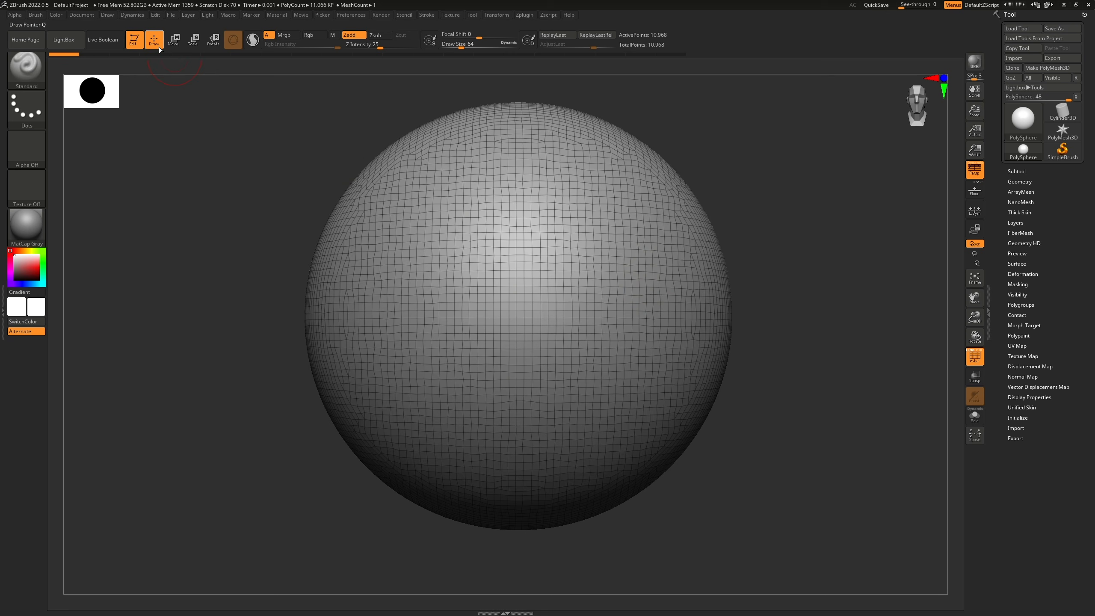
left_click(175, 41)
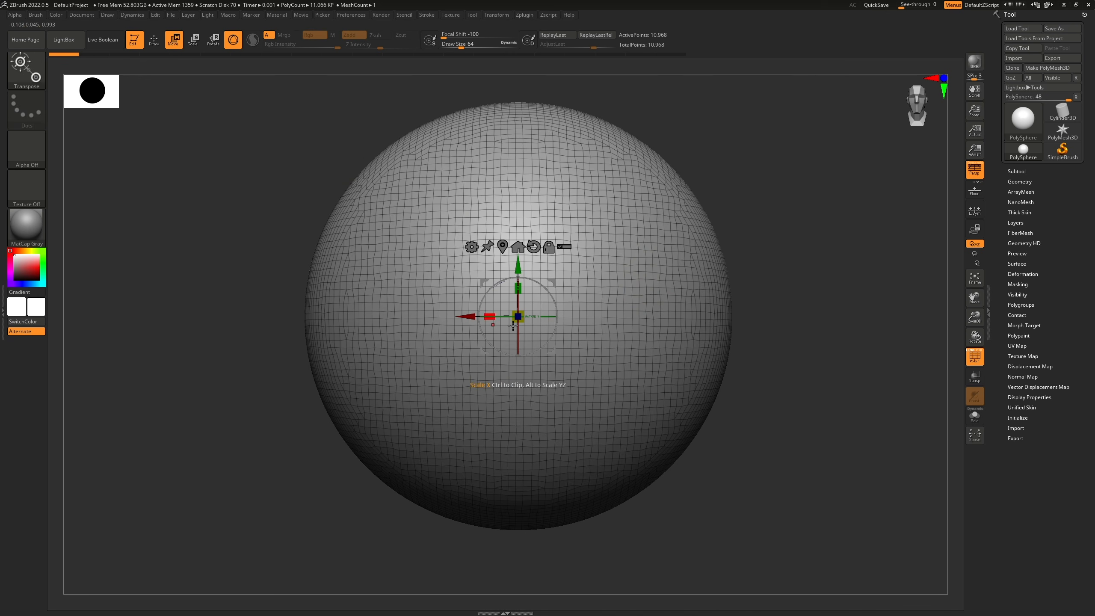
left_click(153, 44)
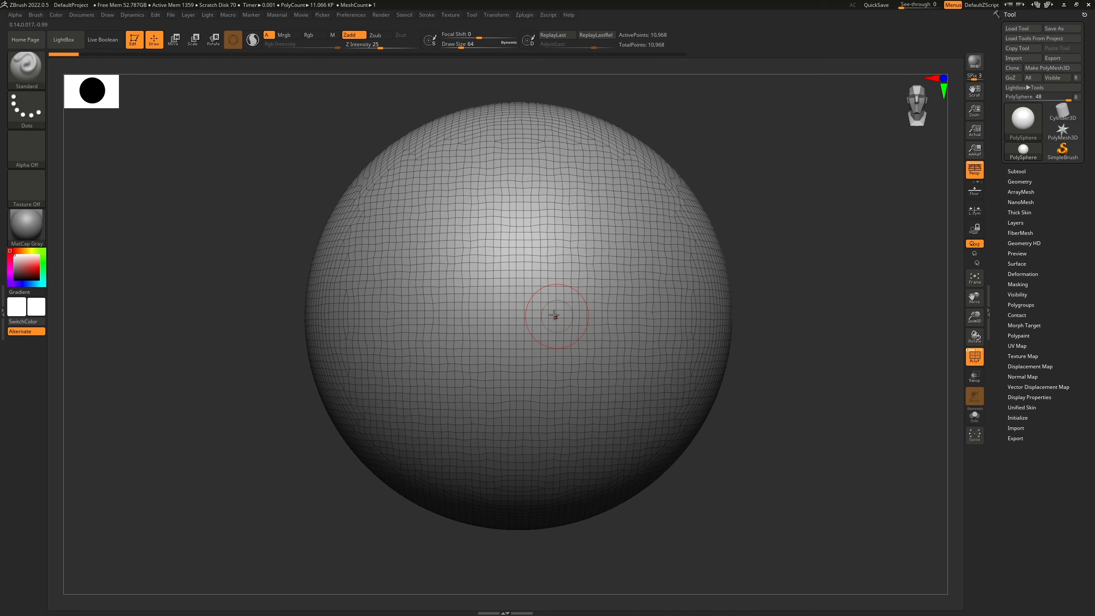
Step: Examine the available sculpting brushes in the brush picker, keeping the Standard brush selected
left_click(29, 78)
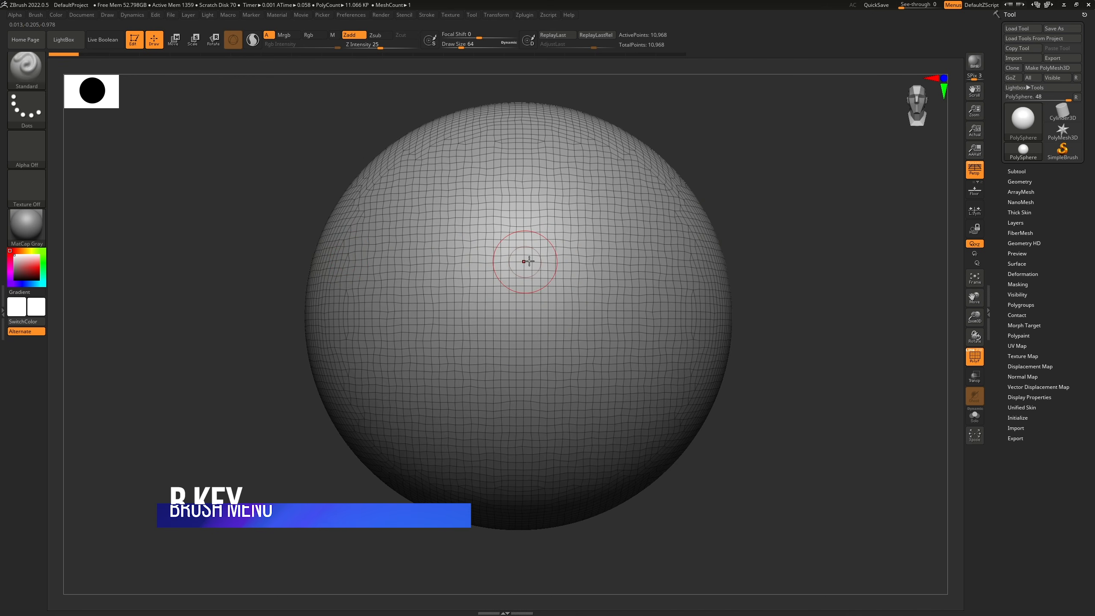
key("b")
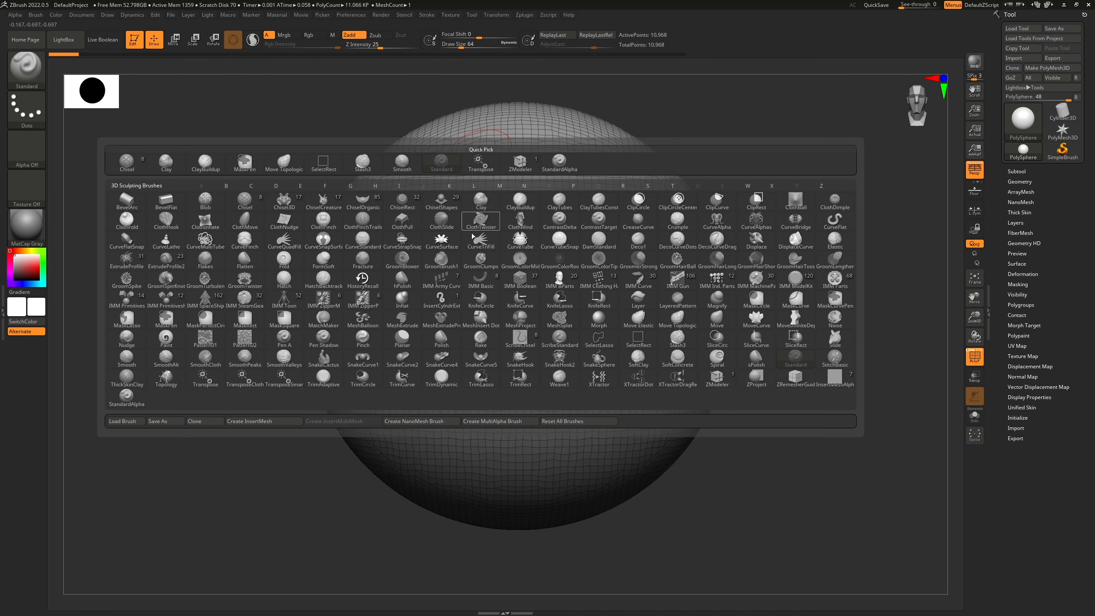
key("Escape")
key("b")
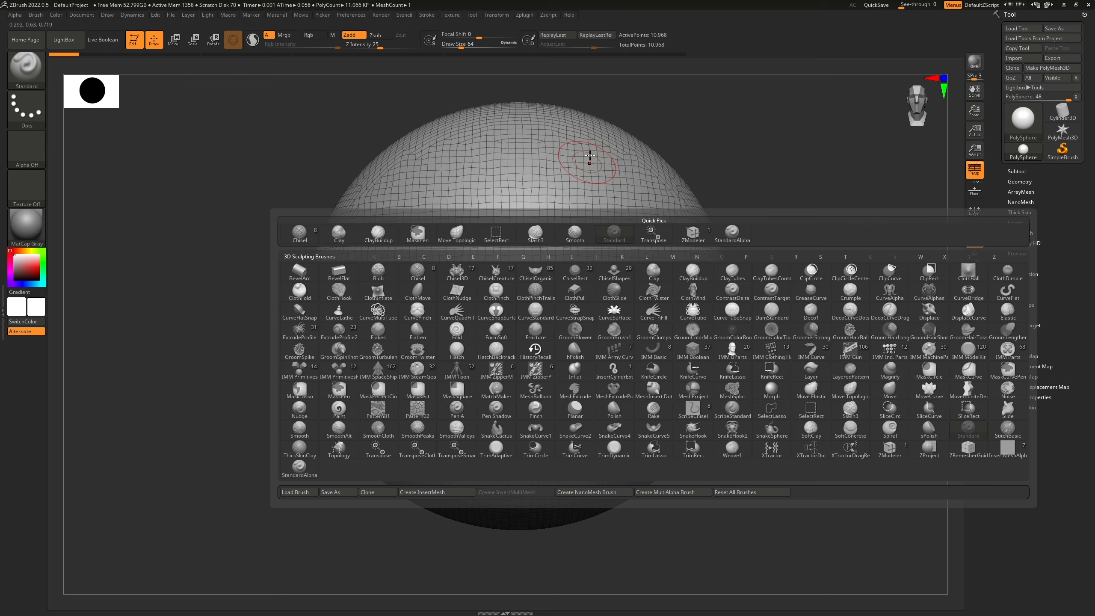
key("Escape")
key("b")
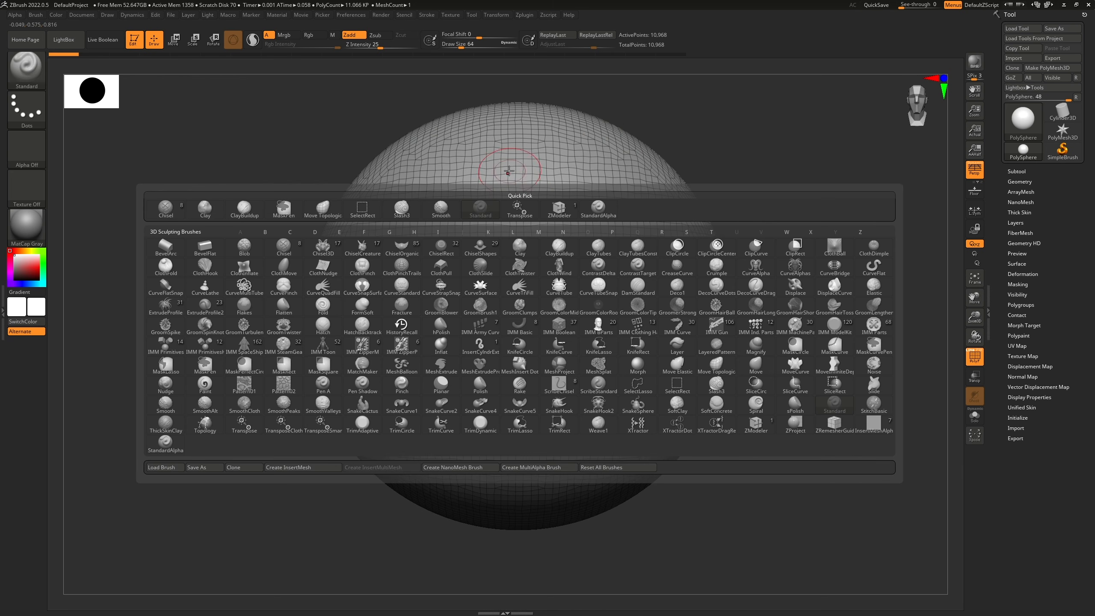
key("Escape")
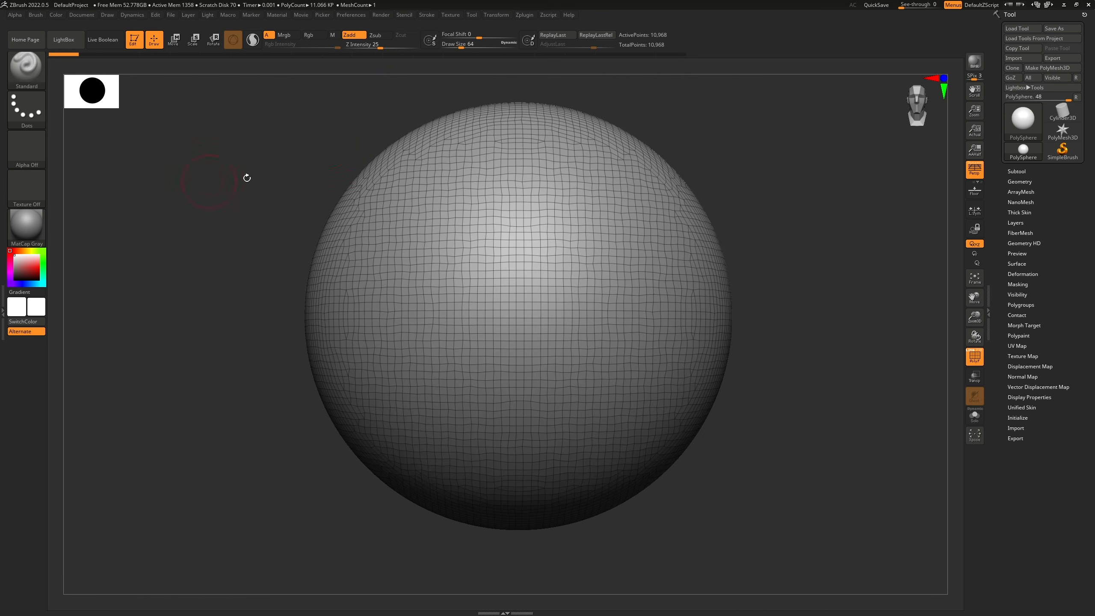
left_click(30, 72)
Step: Turn off the polyframe display and expand the sphere's subtool list and options
left_click(976, 363)
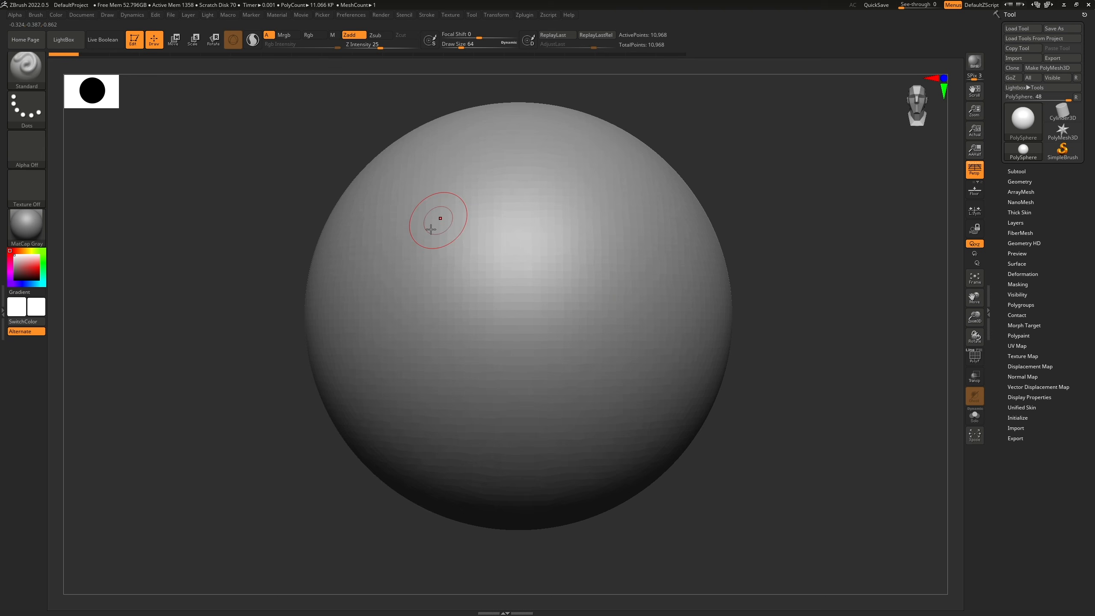
left_click(1017, 171)
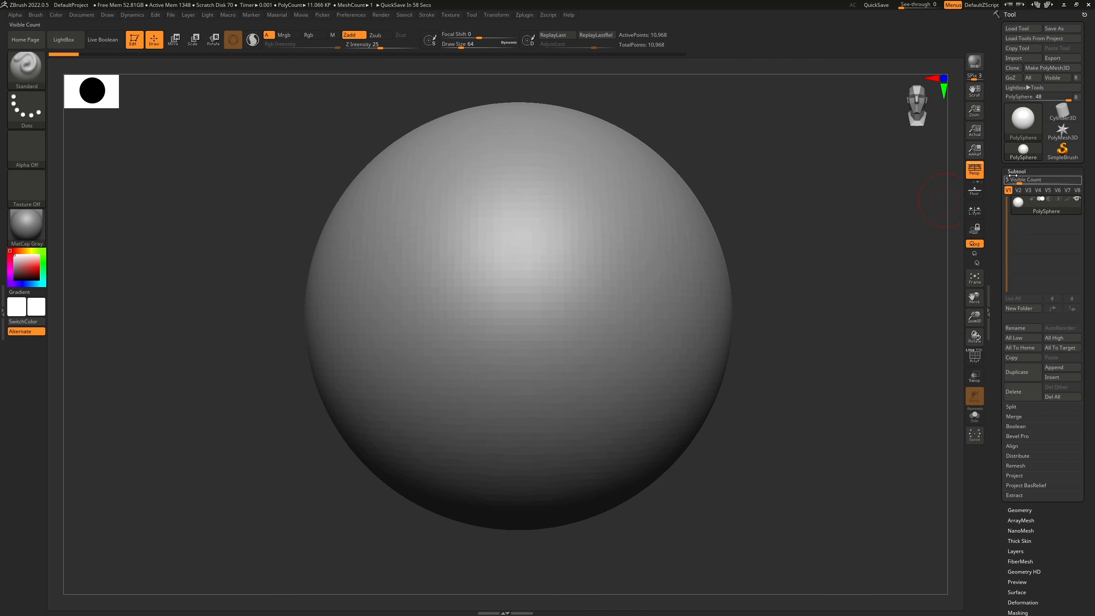
scroll(994, 98, "down", 5)
left_click_drag(995, 99, 994, 105)
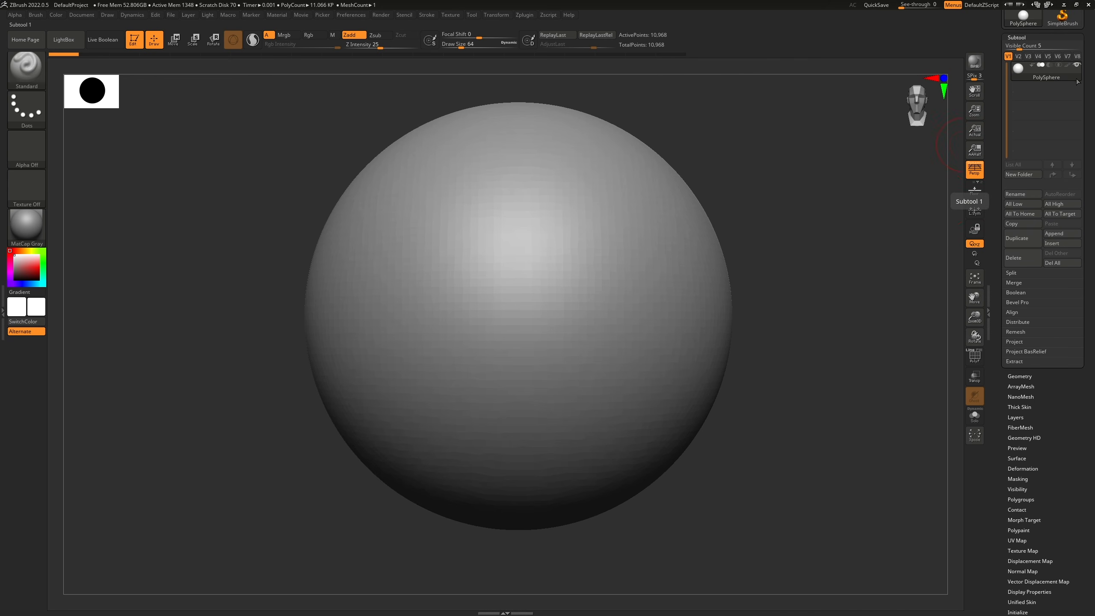
Step: Duplicate the sphere subtool and move the copy straight down so it partly overlaps the original, returning to Draw mode
mouse_move(1078, 67)
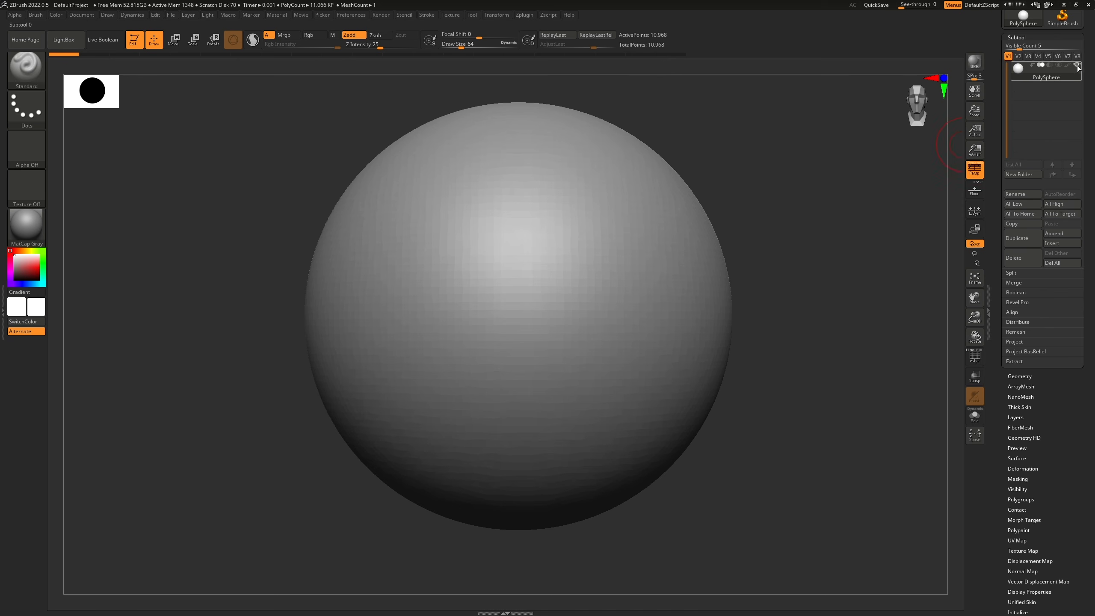
left_click(1019, 240)
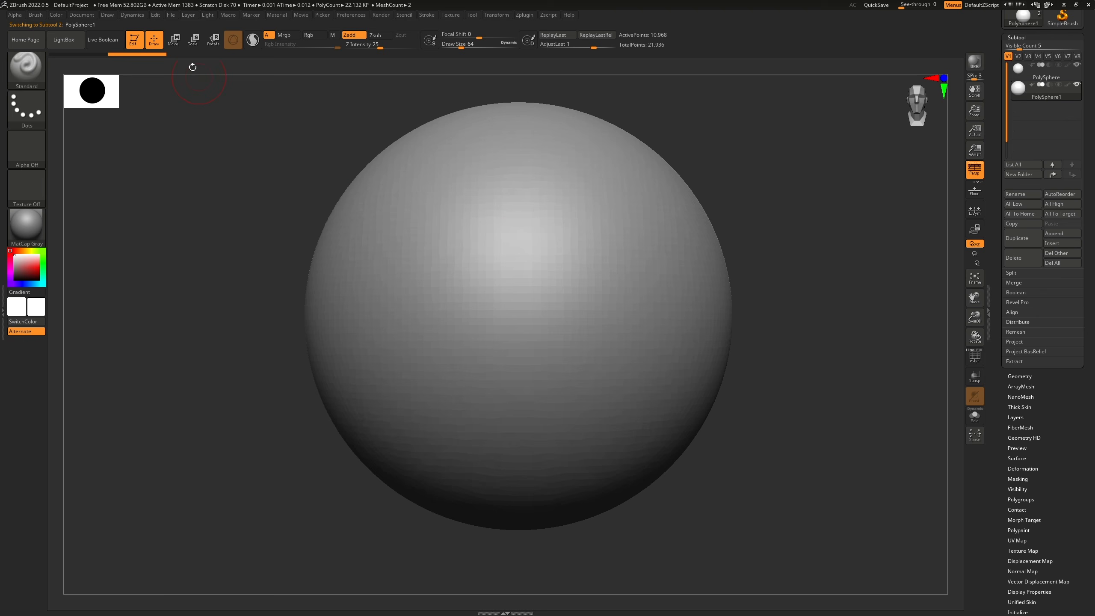
key("w")
left_click_drag(536, 284, 541, 422)
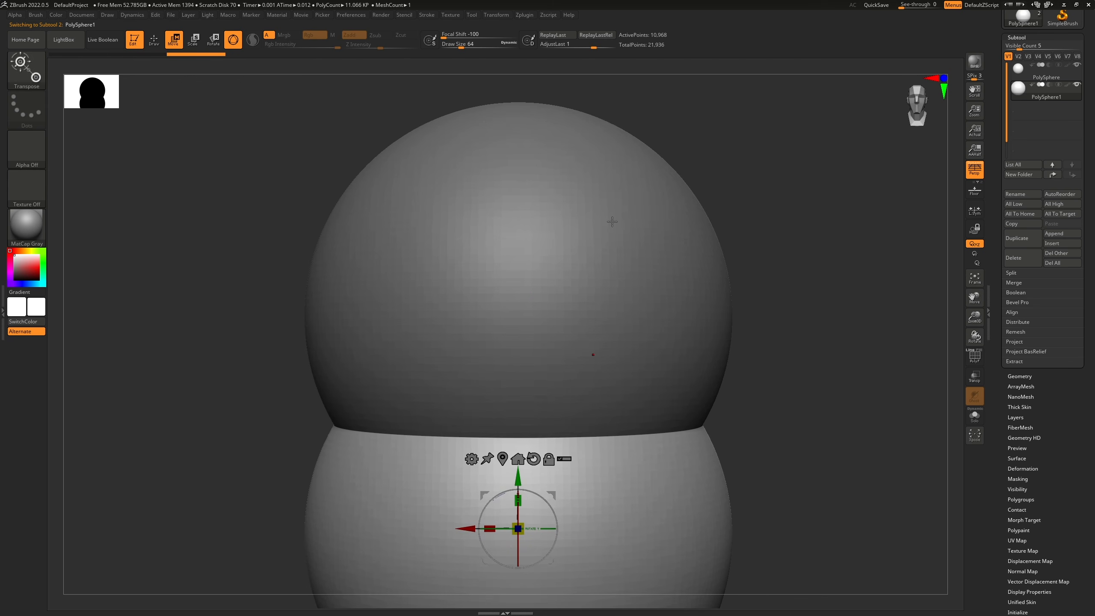
key("q")
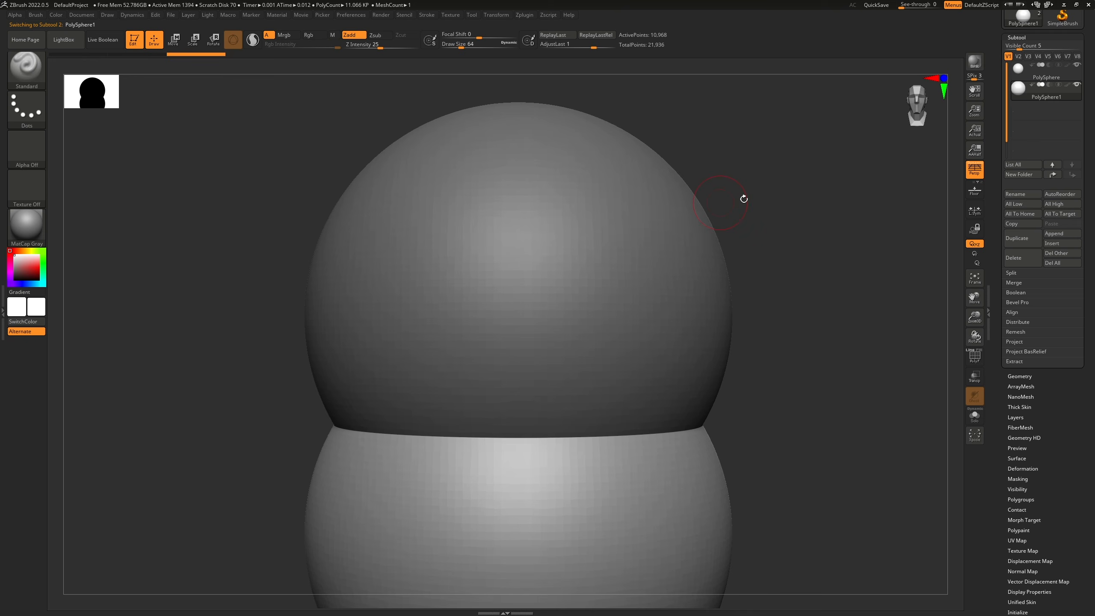
Step: Switch the active subtool between the two spheres and toggle their visibility, finishing with the upper sphere active and the duplicate hidden
left_click(1042, 78)
left_click(1020, 71)
left_click(1078, 86)
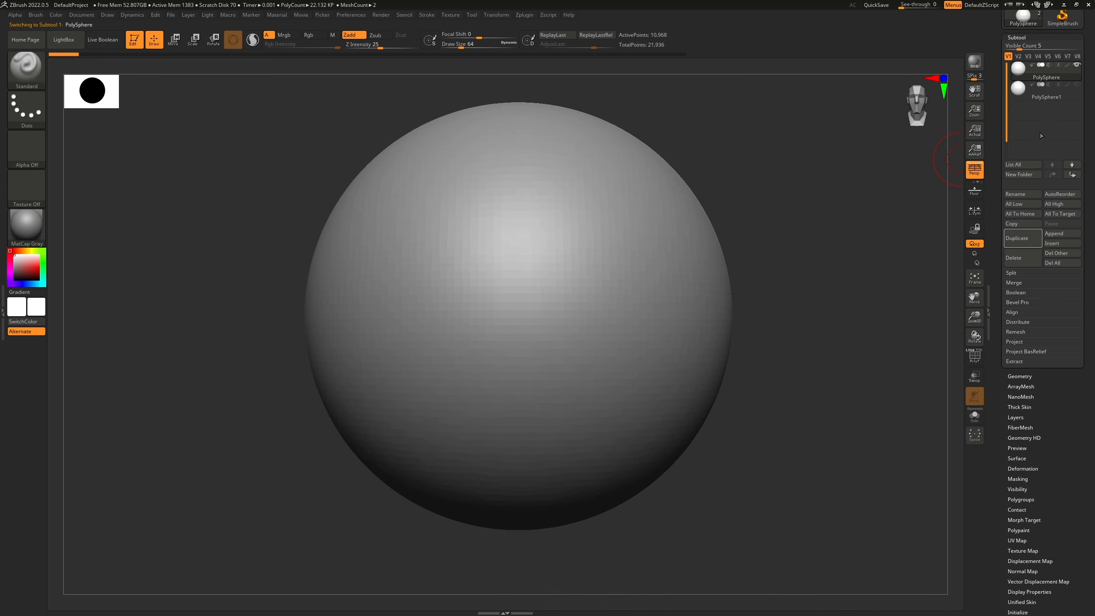
left_click(1017, 89)
left_click(1076, 85)
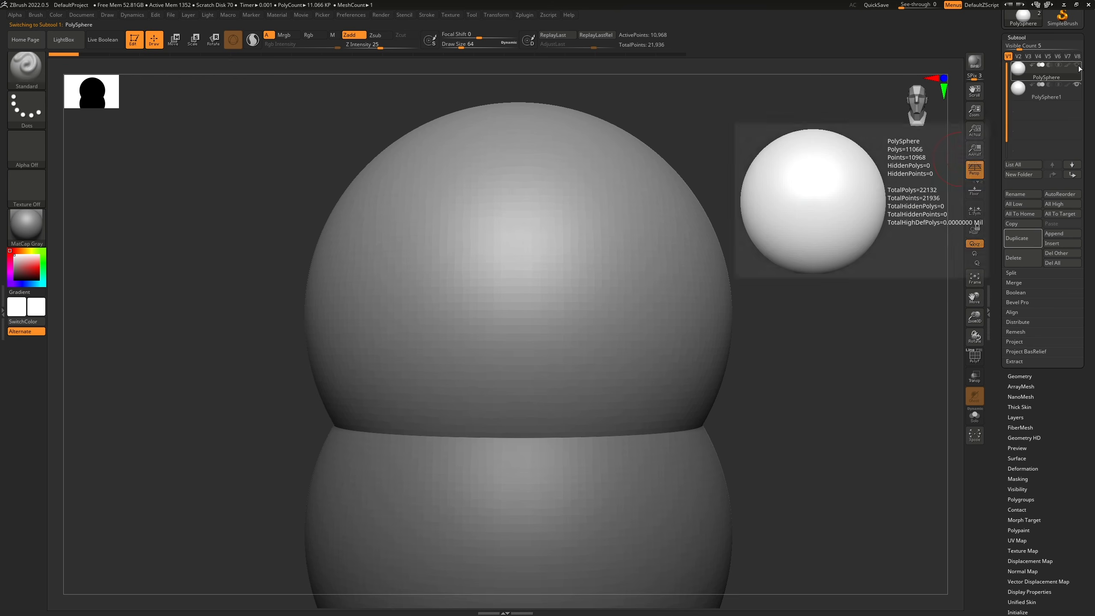
left_click(1078, 65)
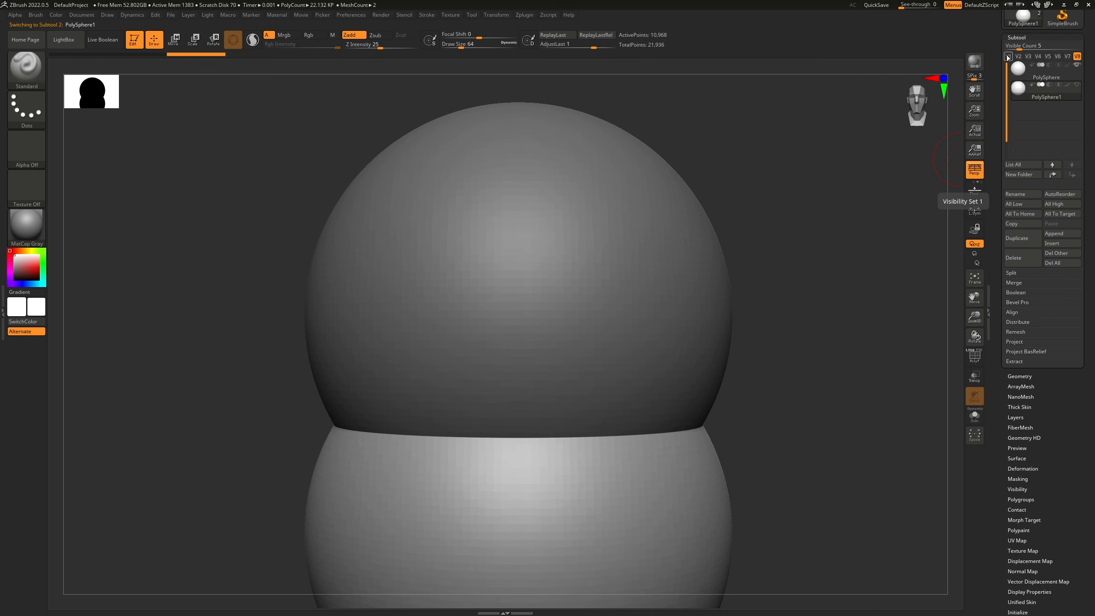
left_click(1078, 87)
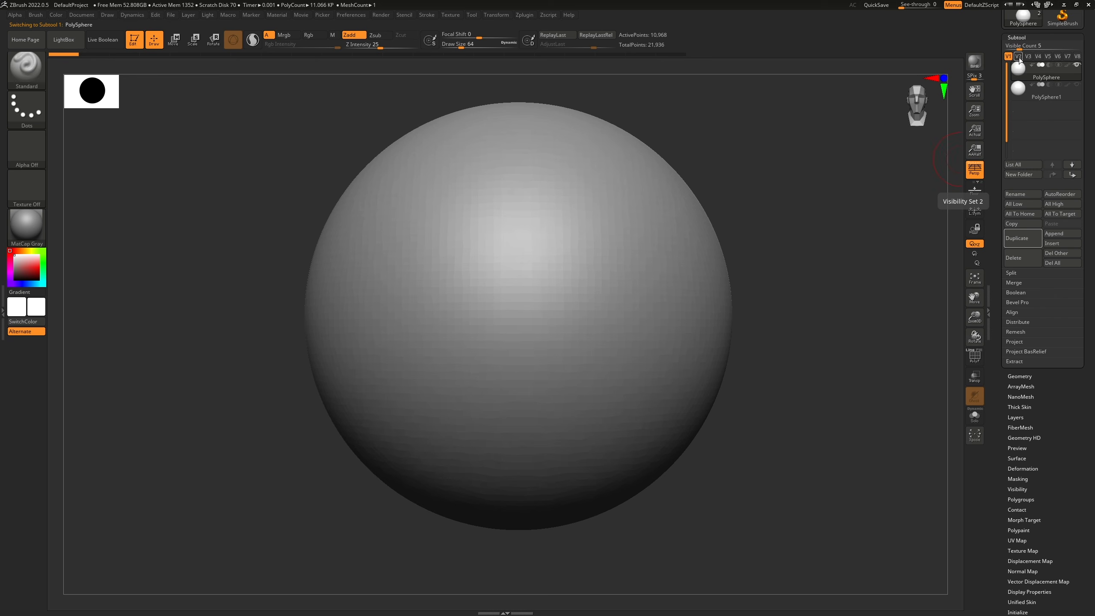
Step: Switch to visibility set V2, return to set V1 and make both spheres visible
left_click(1019, 56)
mouse_move(1031, 65)
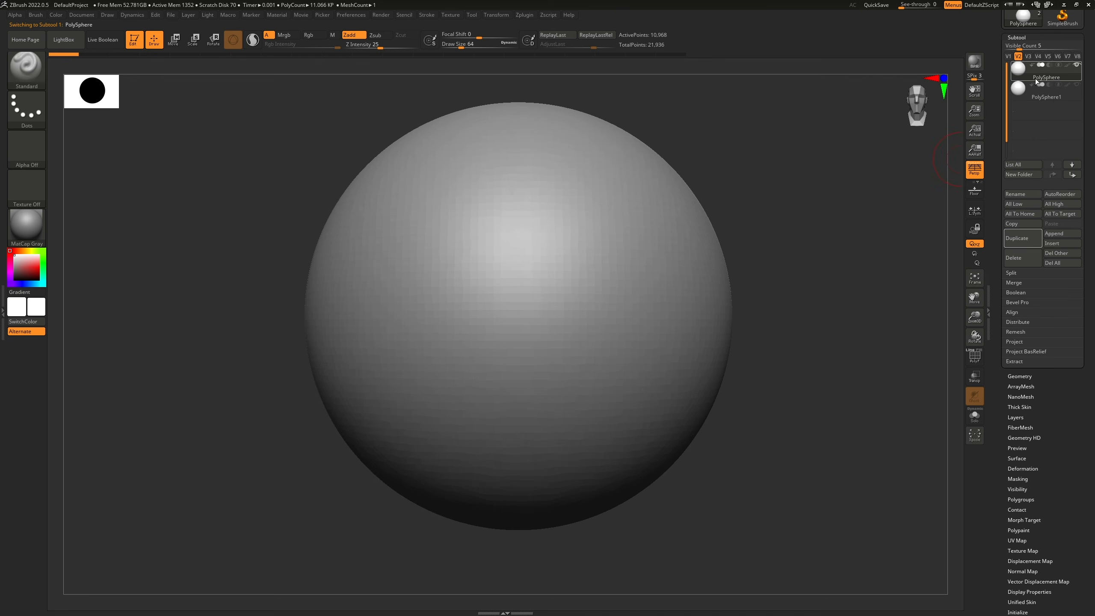
left_click(1009, 56)
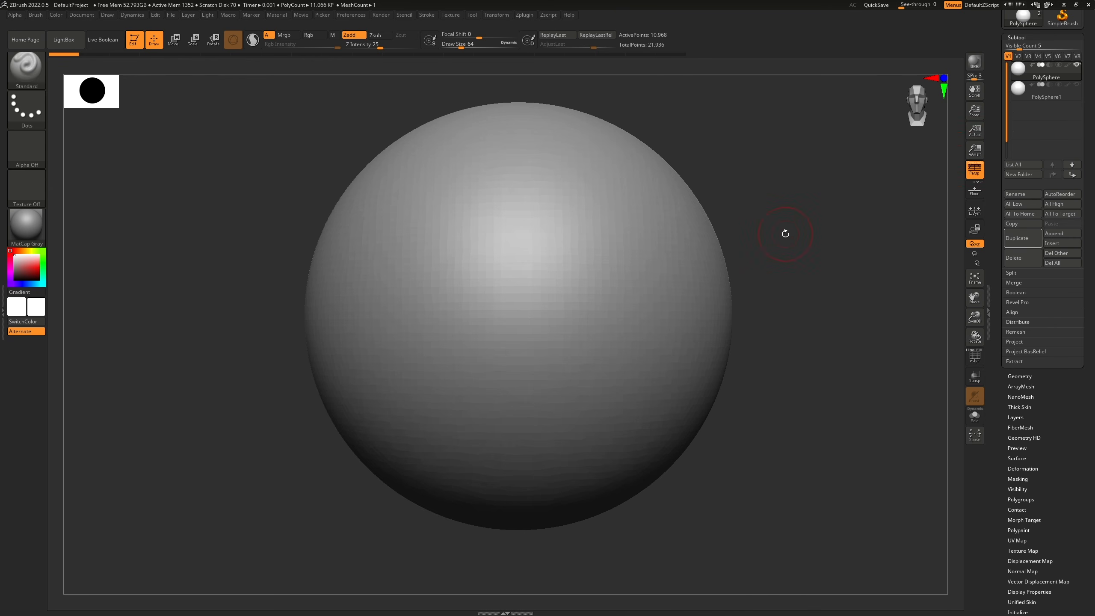
left_click(1077, 85)
left_click(1077, 67)
left_click(1079, 69)
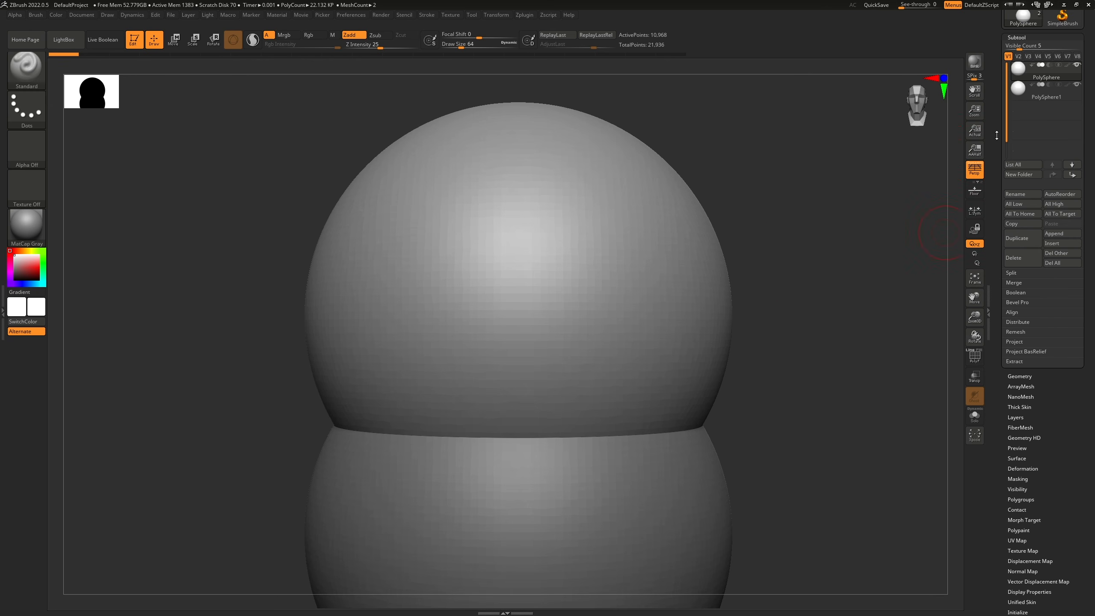
scroll(996, 136, "down", 5)
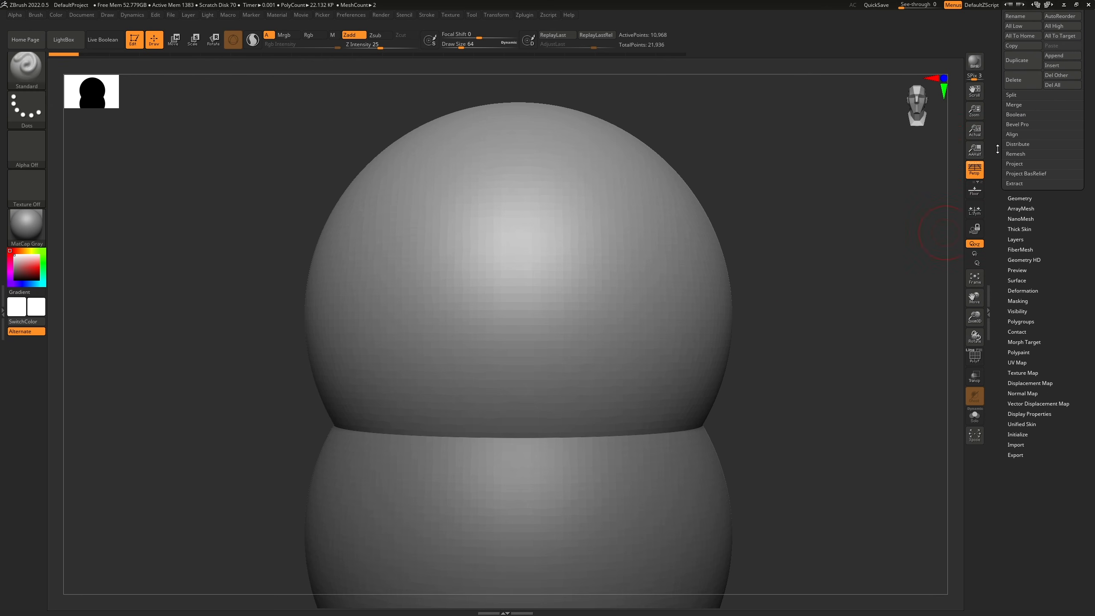
scroll(1020, 213, "down", 1)
left_click(1023, 197)
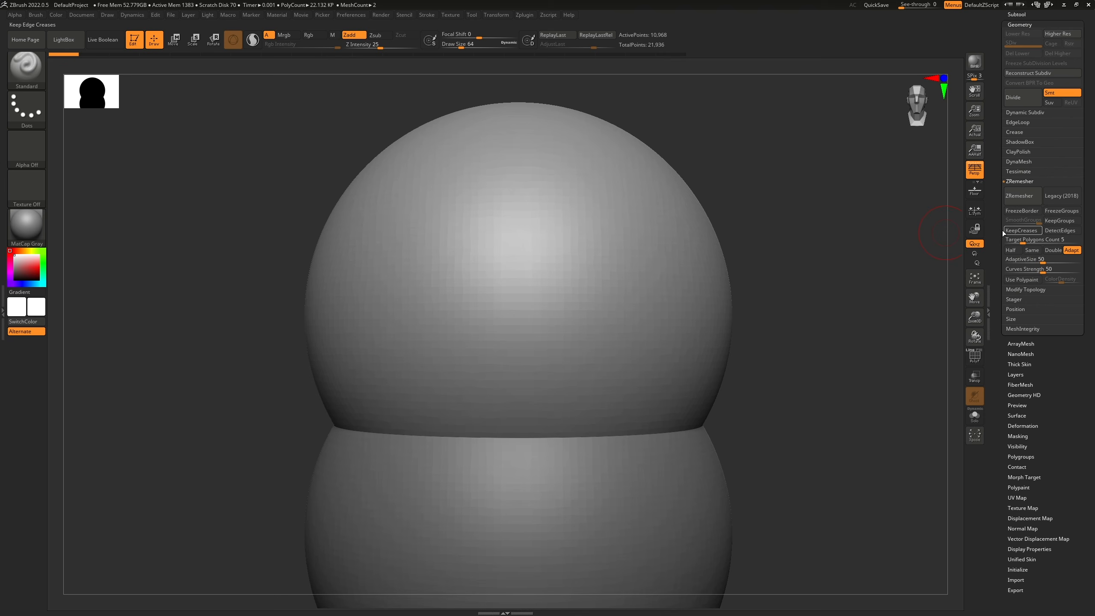
scroll(1001, 178, "up", 3)
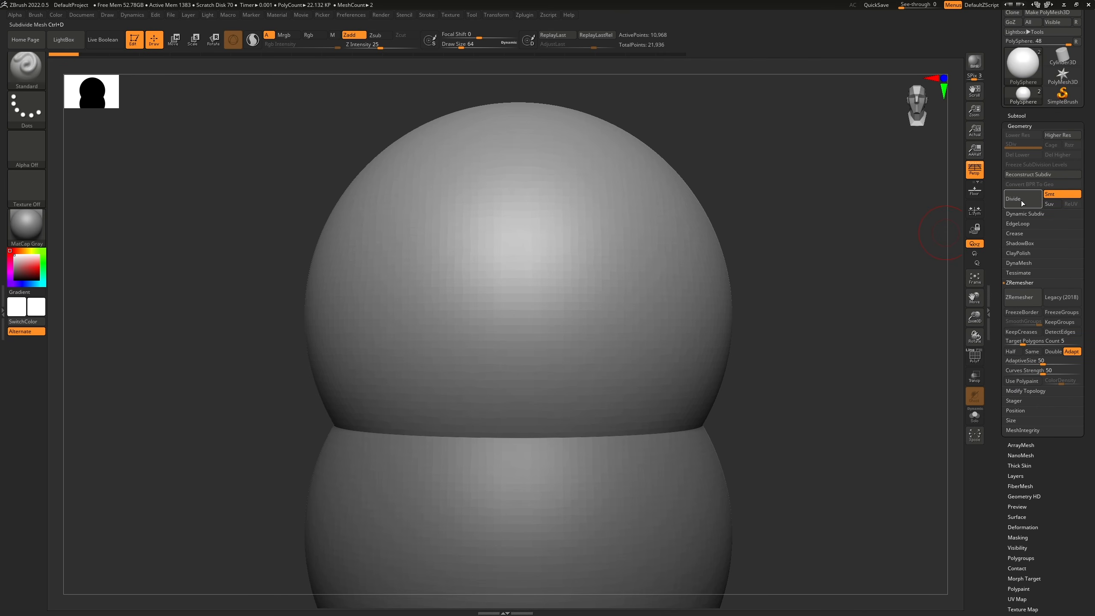
Step: Delete the duplicated lower sphere from the subtool list and accept the non-undoable operation
left_click(1017, 115)
left_click(1031, 167)
left_click(1017, 336)
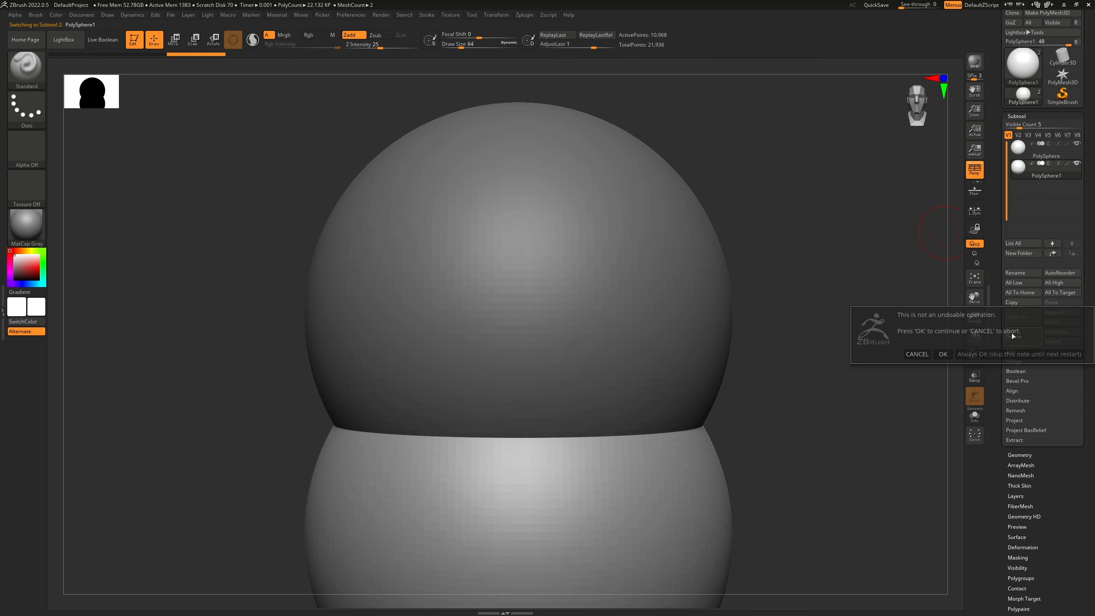
left_click(950, 354)
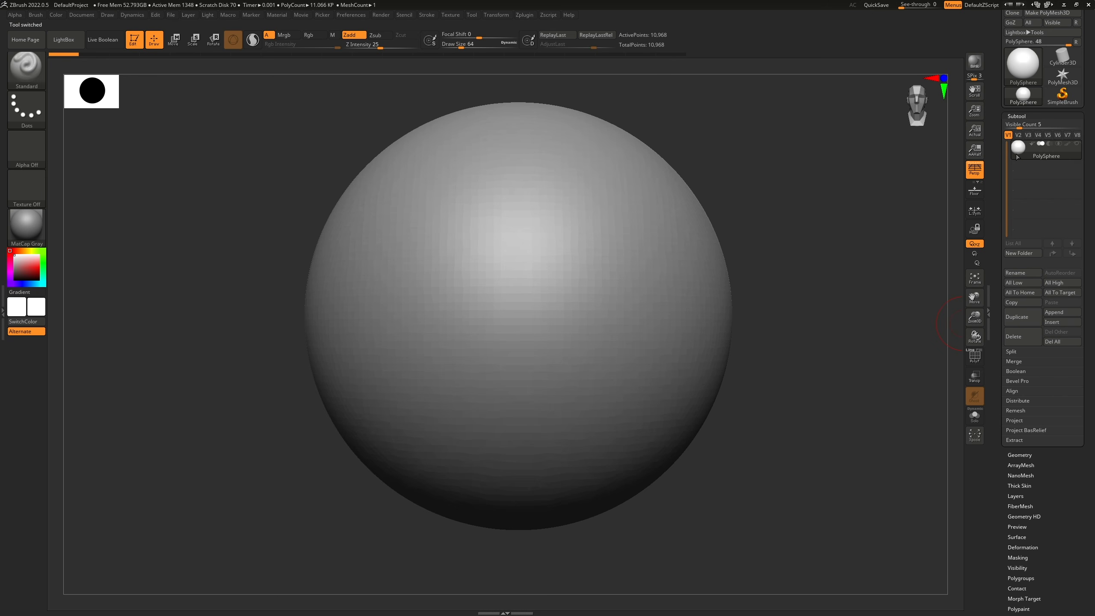
Step: Expand the sphere's Geometry and Dynamic Subdiv settings and activate Dynamic Subdiv
scroll(1017, 194, "down", 5)
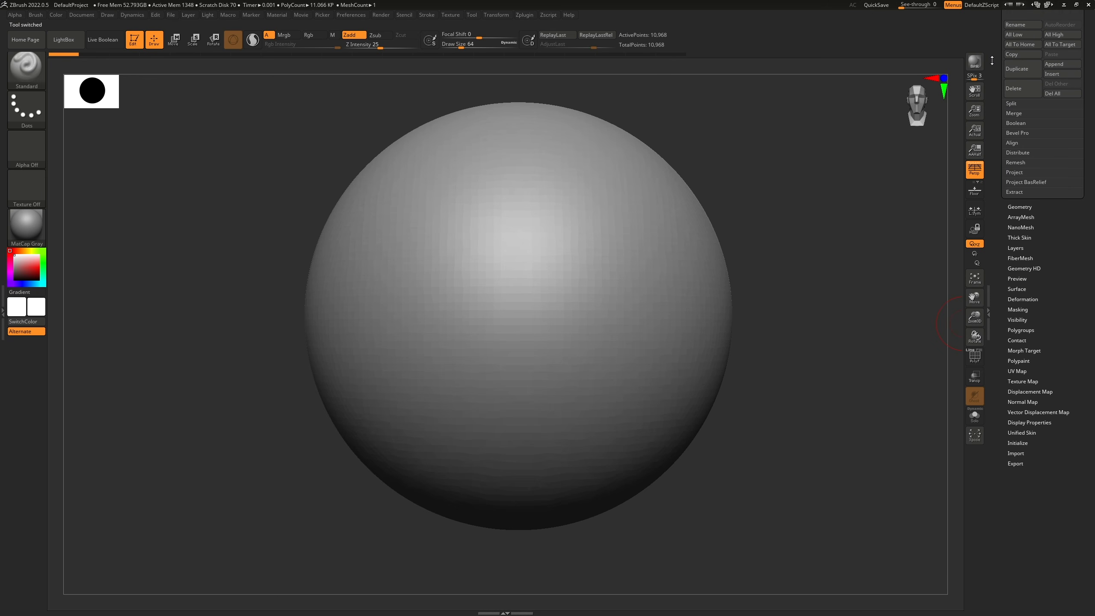
left_click(1016, 212)
scroll(1004, 166, "up", 5)
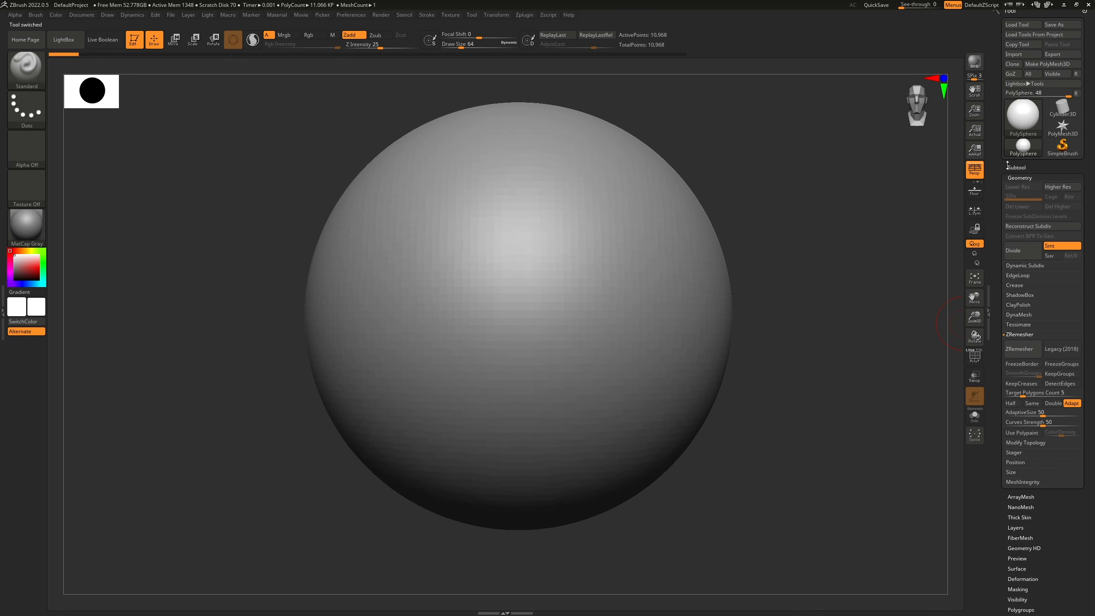
scroll(1007, 165, "down", 3)
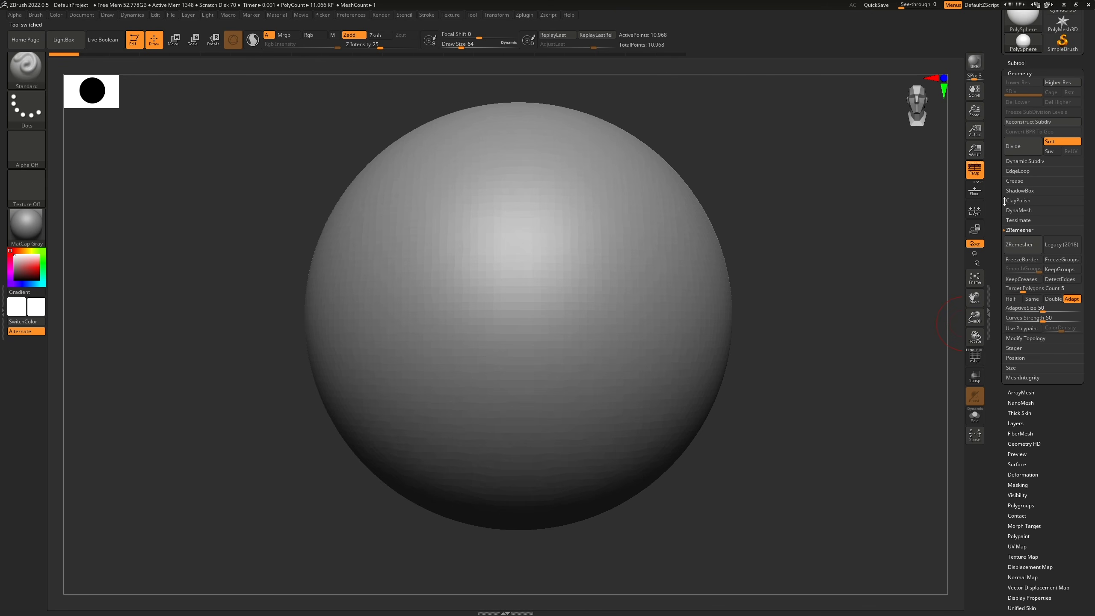
left_click(1029, 142)
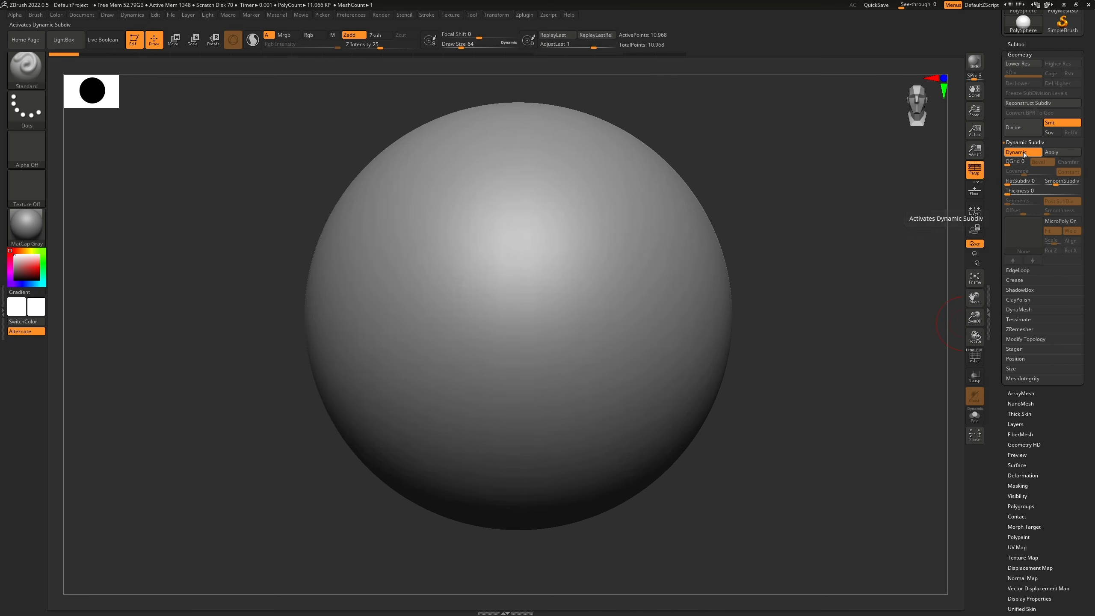
left_click(1021, 154)
Step: Toggle the polyframe display to examine the dynamically smoothed sphere's wireframe, leaving it on
left_click(978, 357)
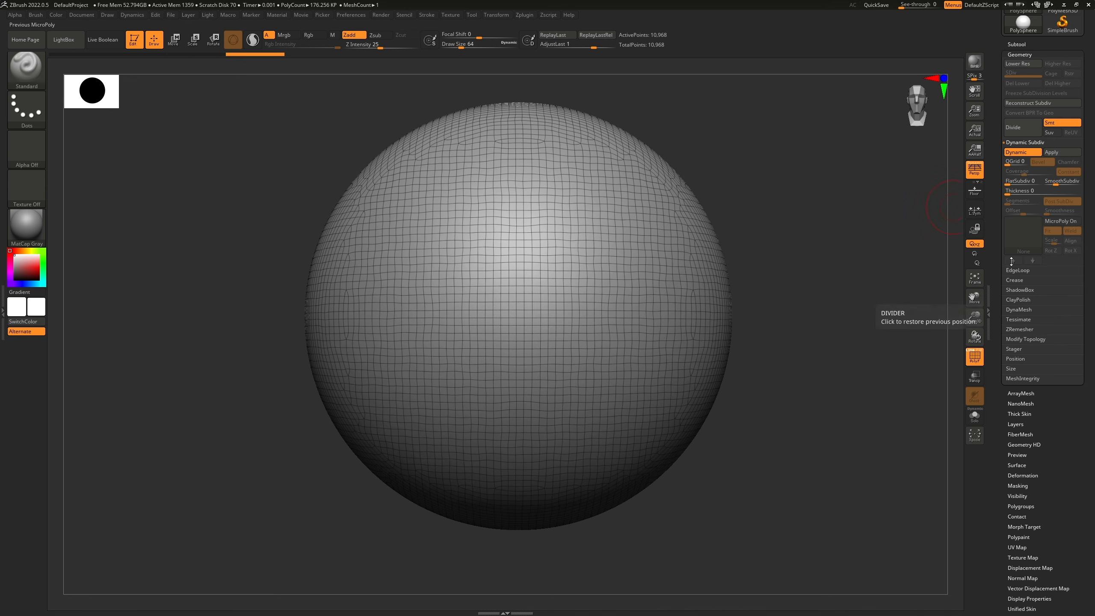
left_click(977, 356)
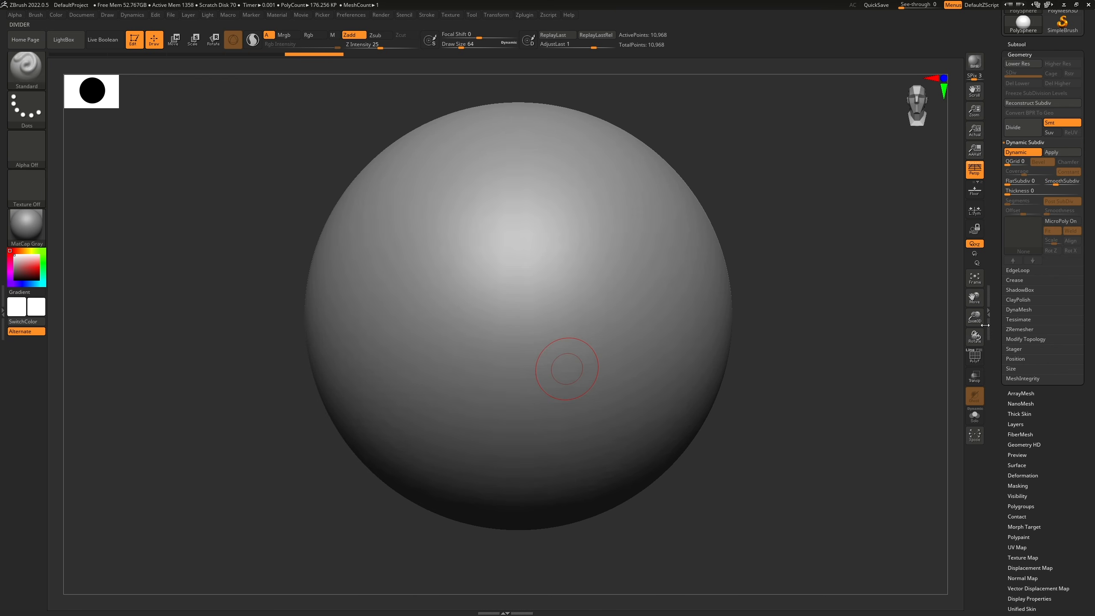
left_click(976, 361)
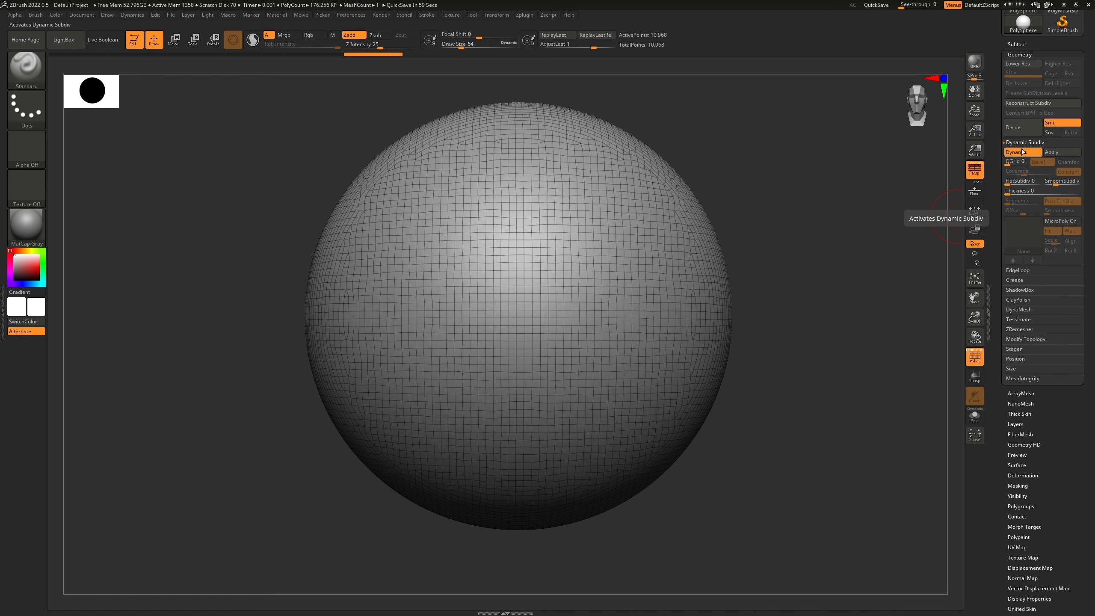
Step: Turn off Dynamic Subdiv and divide the sphere's mesh twice to reach subdivision level 3
left_click(1013, 131)
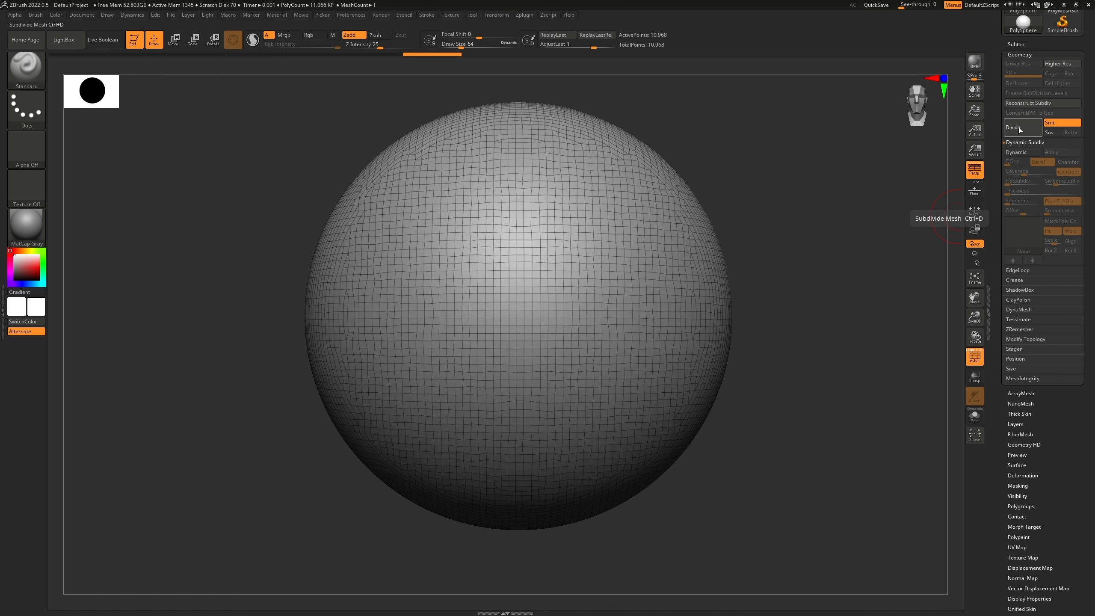
left_click(1018, 127)
left_click(1021, 132)
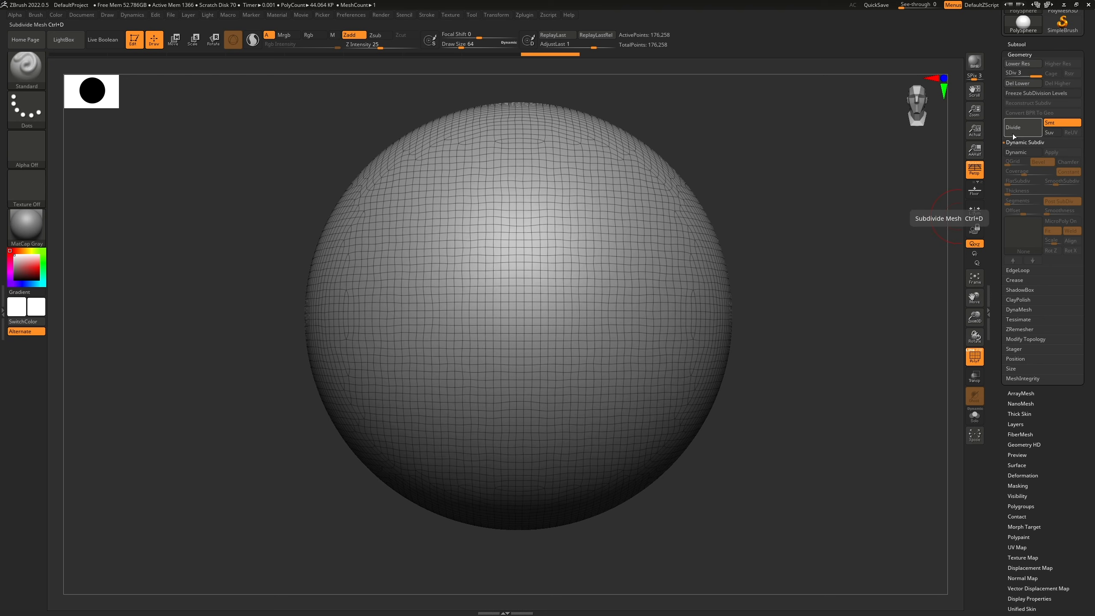
Step: Toggle the polyframe display to inspect the divided sphere's denser wireframe, leaving it off
left_click(979, 357)
left_click(978, 357)
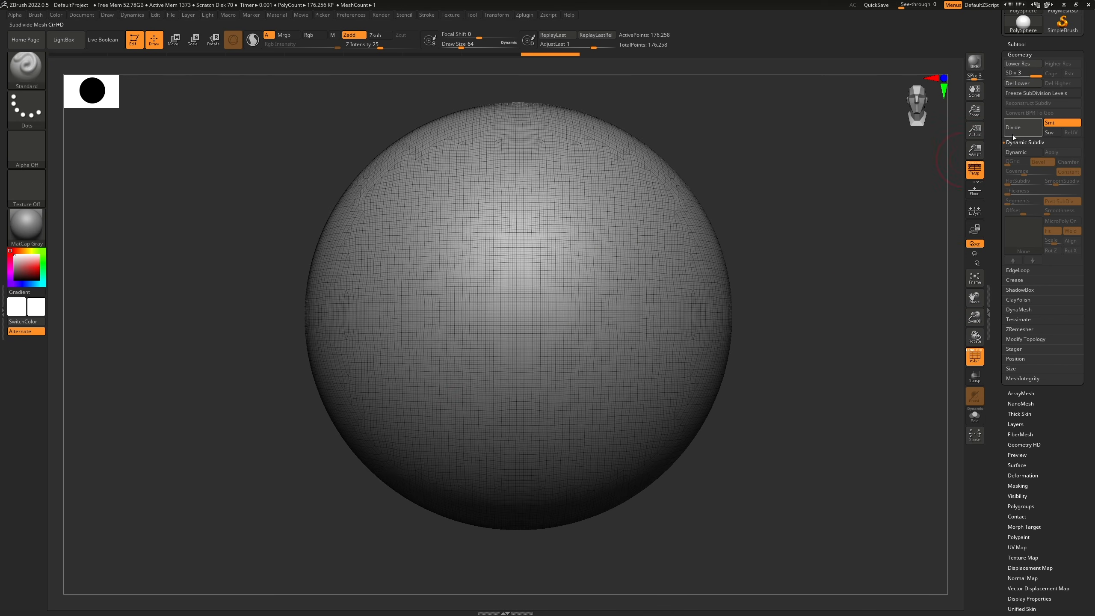
left_click(979, 358)
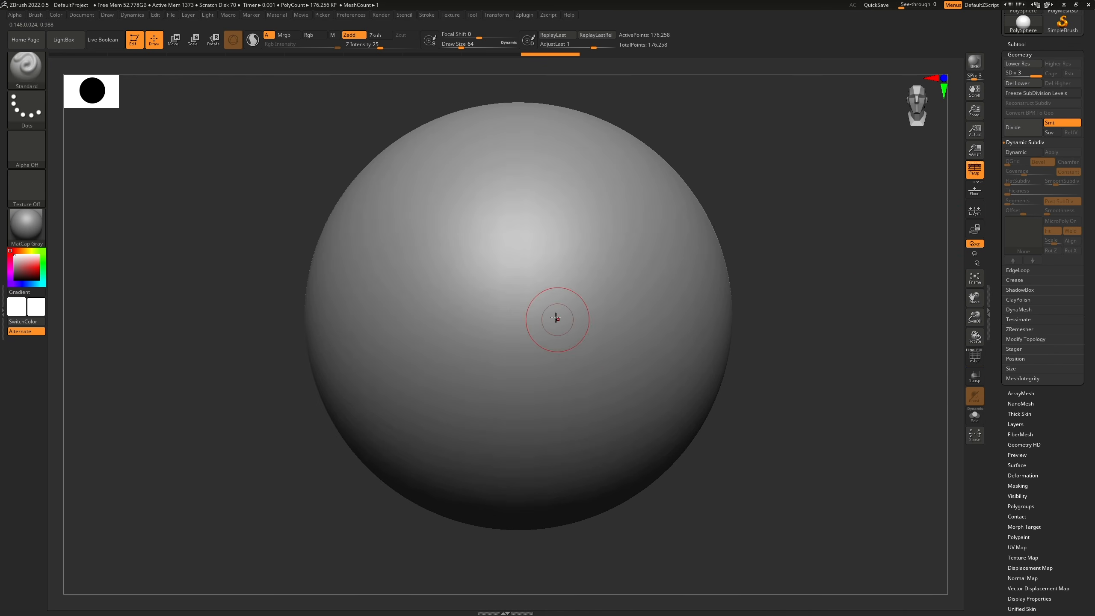
Step: Undo a single test stroke and sculpt several diagonal Standard brush strokes mirrored on both sides of the sphere's front
left_click_drag(556, 318, 587, 254)
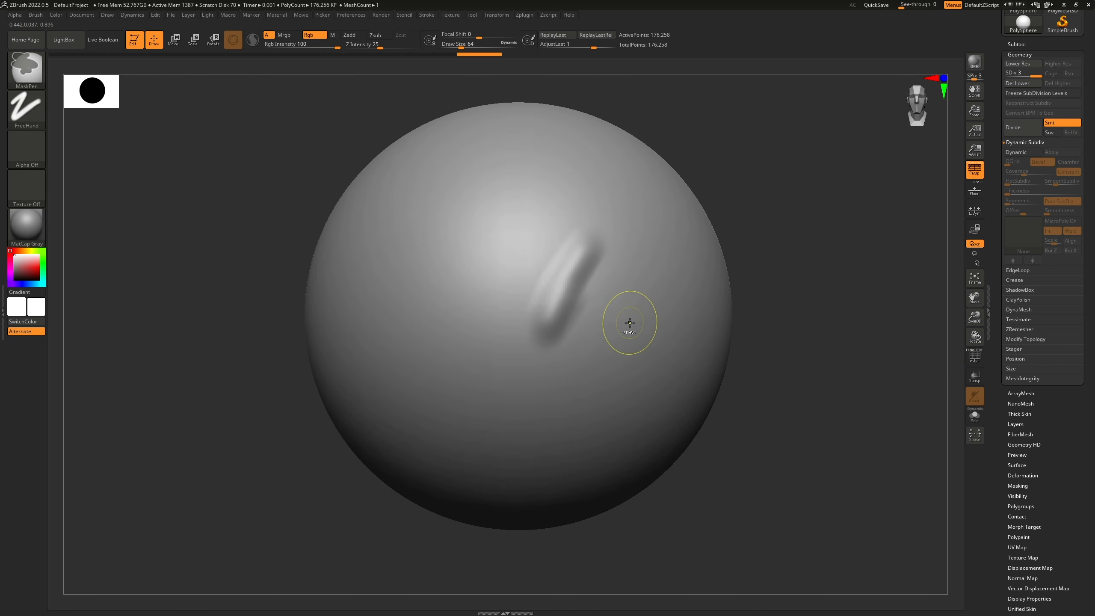
key("ctrl+z")
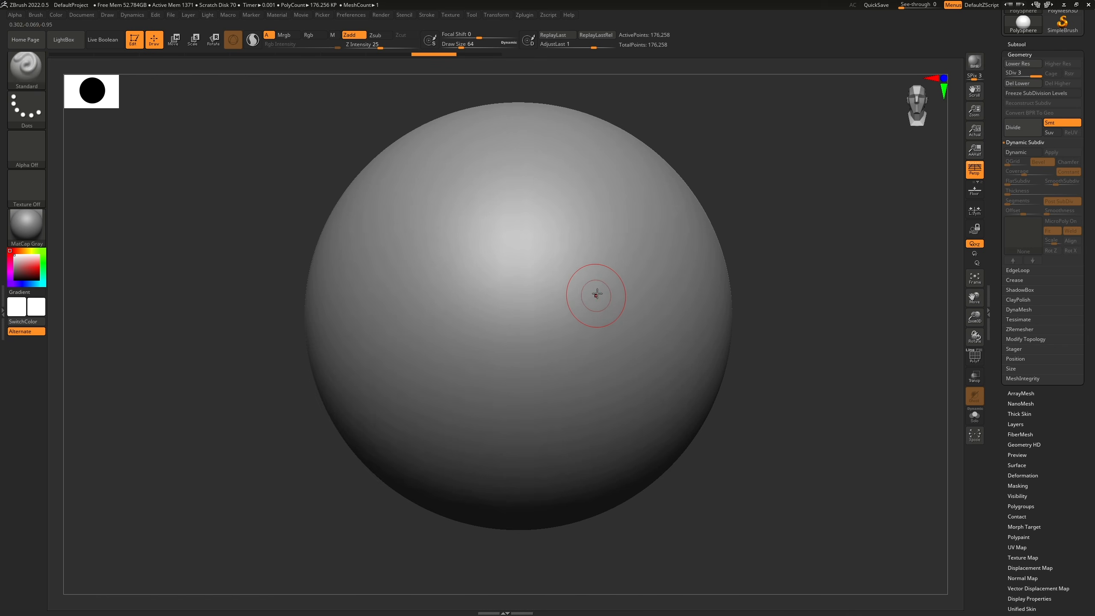
key("ctrl+shift+z")
key("ctrl+shift+z")
key("ctrl+shift+z")
key("ctrl+shift+z")
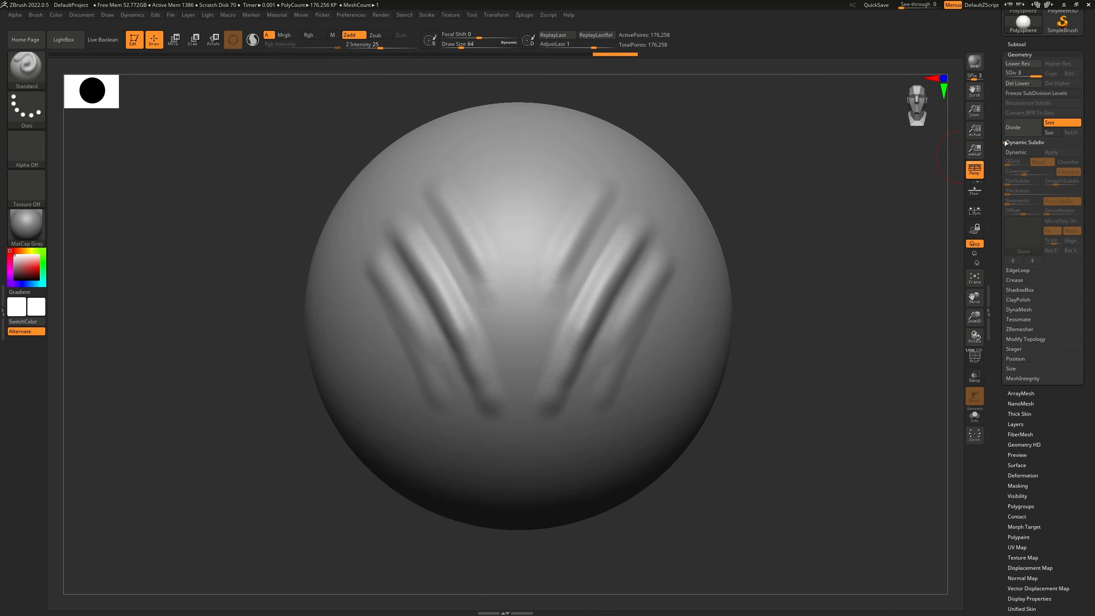
Step: Divide the sphere to subdivision level 4 and sculpt more mirrored strokes between and below the existing ones
key("ctrl+d")
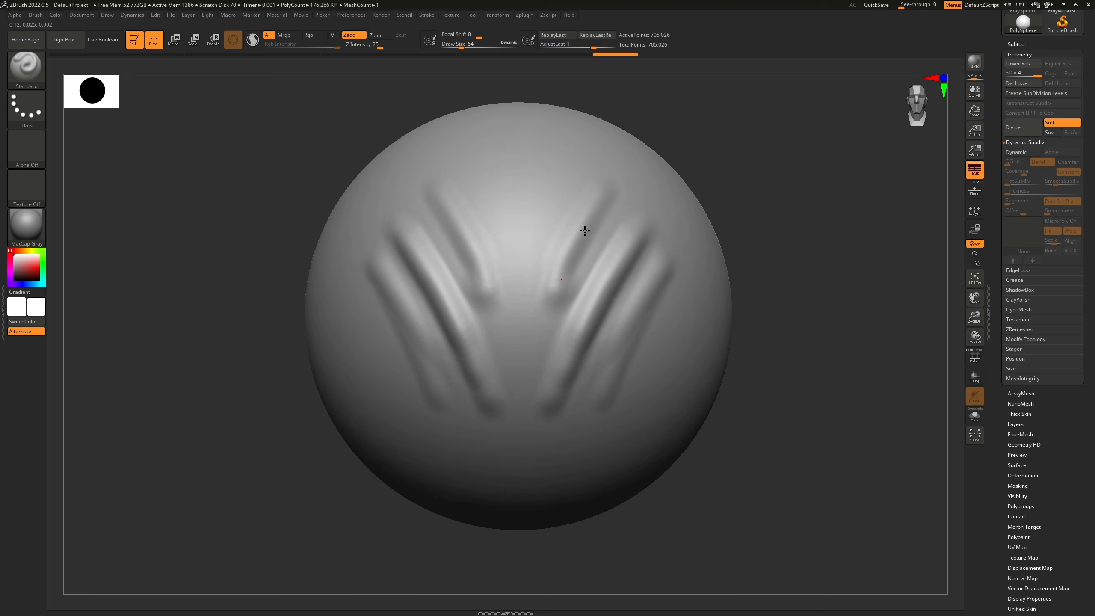
left_click_drag(592, 217, 545, 309)
left_click_drag(539, 383, 602, 274)
mouse_move(610, 397)
left_mouse_down()
mouse_move(535, 442)
mouse_move(660, 358)
left_mouse_up()
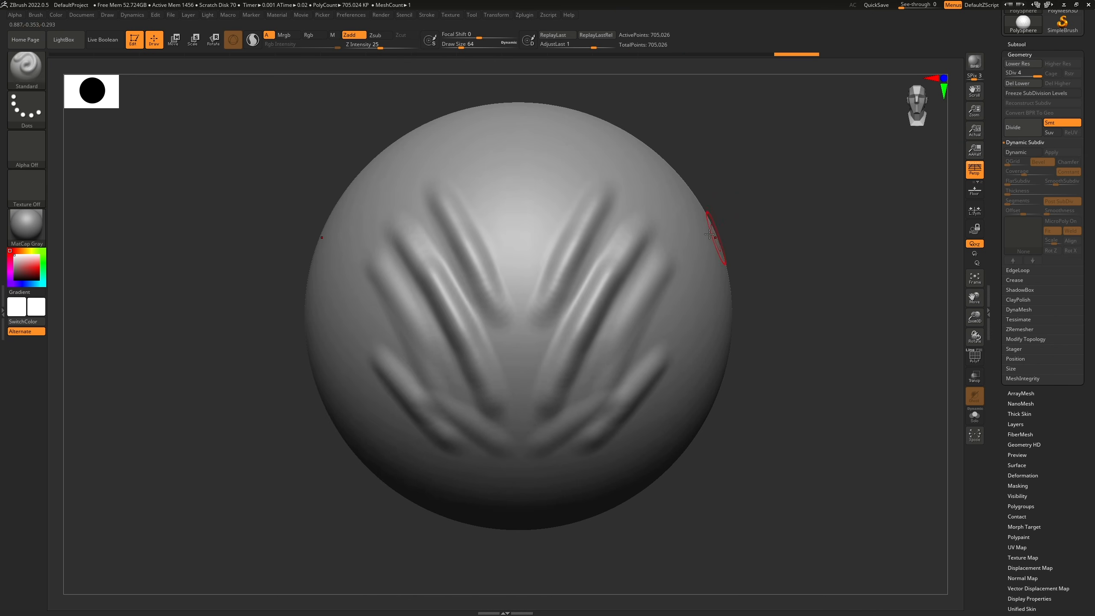
Step: Divide the sphere to subdivision level 5 and add mirrored strokes across its upper centre and outer sides
left_click(1030, 134)
left_click_drag(575, 184, 520, 257)
mouse_move(617, 276)
left_mouse_down()
mouse_move(645, 312)
mouse_move(651, 388)
left_mouse_up()
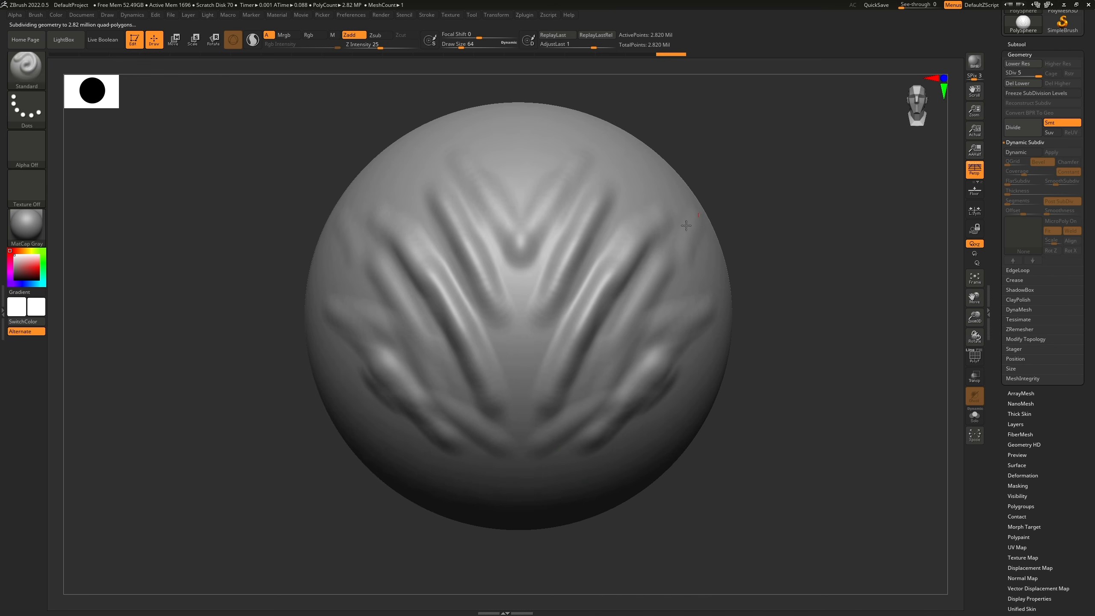
left_click_drag(686, 225, 671, 177)
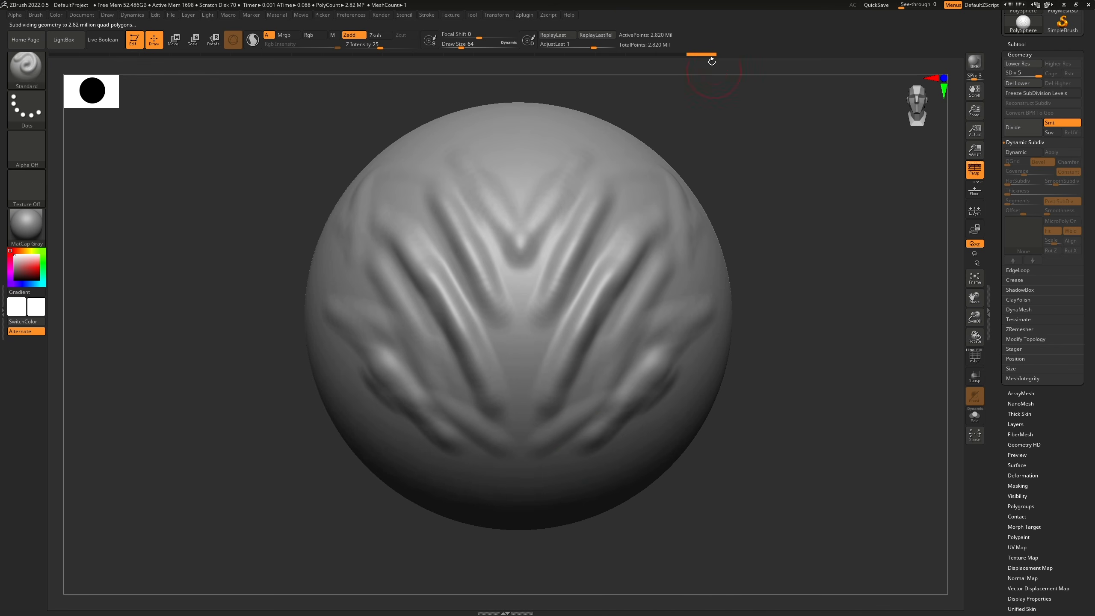
Step: Roll the undo history back to its first state, discarding all subdivisions and sculpted strokes
mouse_move(691, 53)
left_mouse_down()
mouse_move(269, 55)
mouse_move(686, 84)
mouse_move(684, 74)
mouse_move(245, 72)
mouse_move(715, 92)
mouse_move(274, 75)
mouse_move(698, 99)
mouse_move(655, 94)
mouse_move(714, 92)
mouse_move(683, 77)
mouse_move(463, 65)
mouse_move(302, 74)
mouse_move(64, 55)
left_mouse_up()
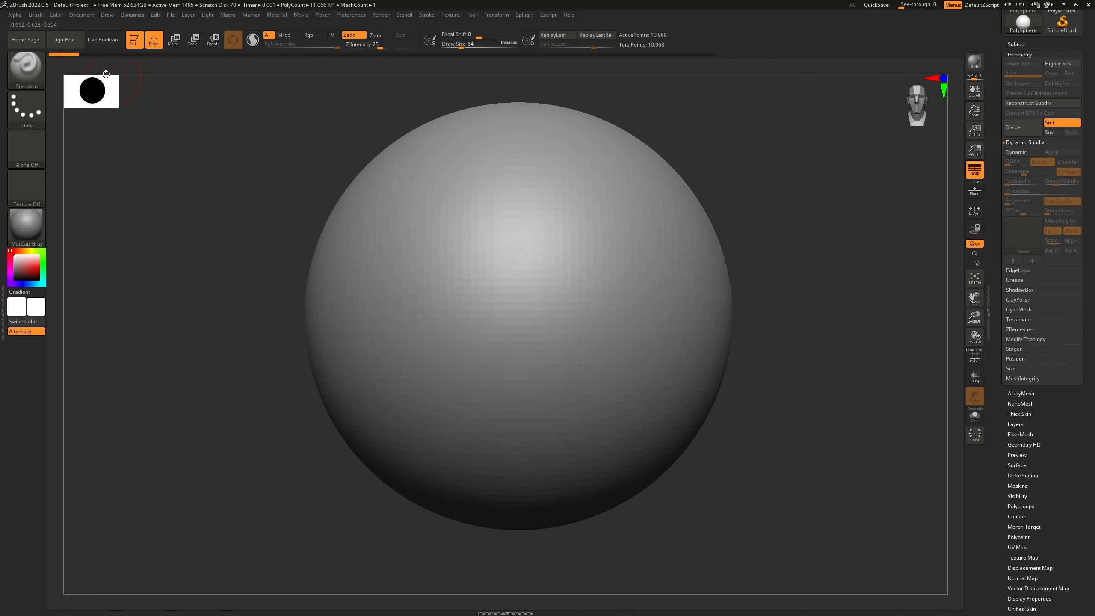
Step: Turn on Dynamic Subdiv and try mirrored diagonal Standard brush strokes on the sphere's front, rolling them back in the undo history
key("d")
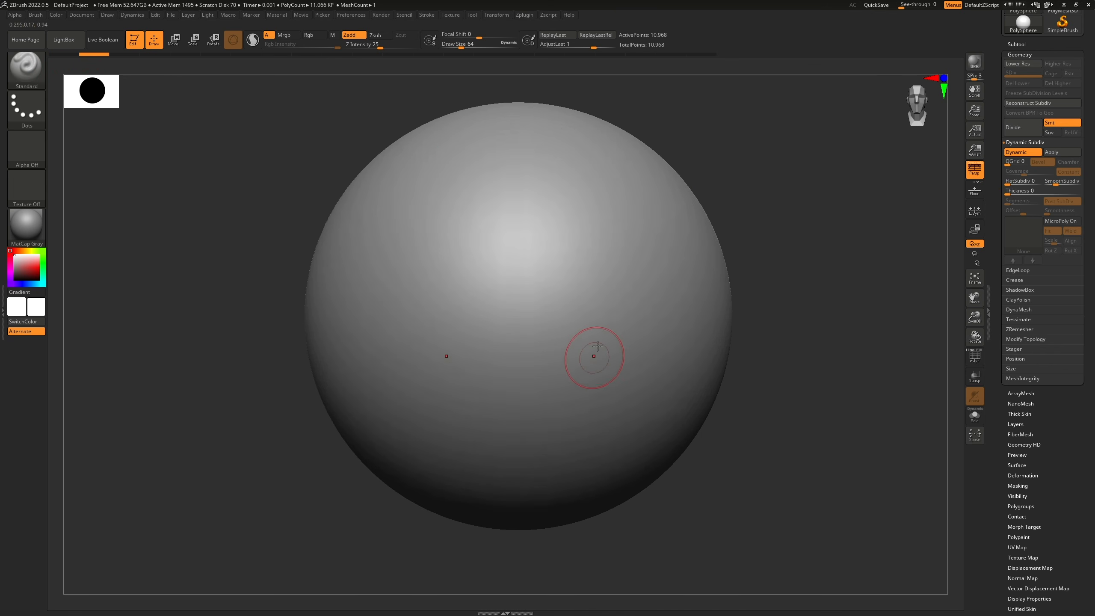
mouse_move(571, 259)
left_mouse_down()
mouse_move(607, 332)
mouse_move(629, 341)
left_mouse_up()
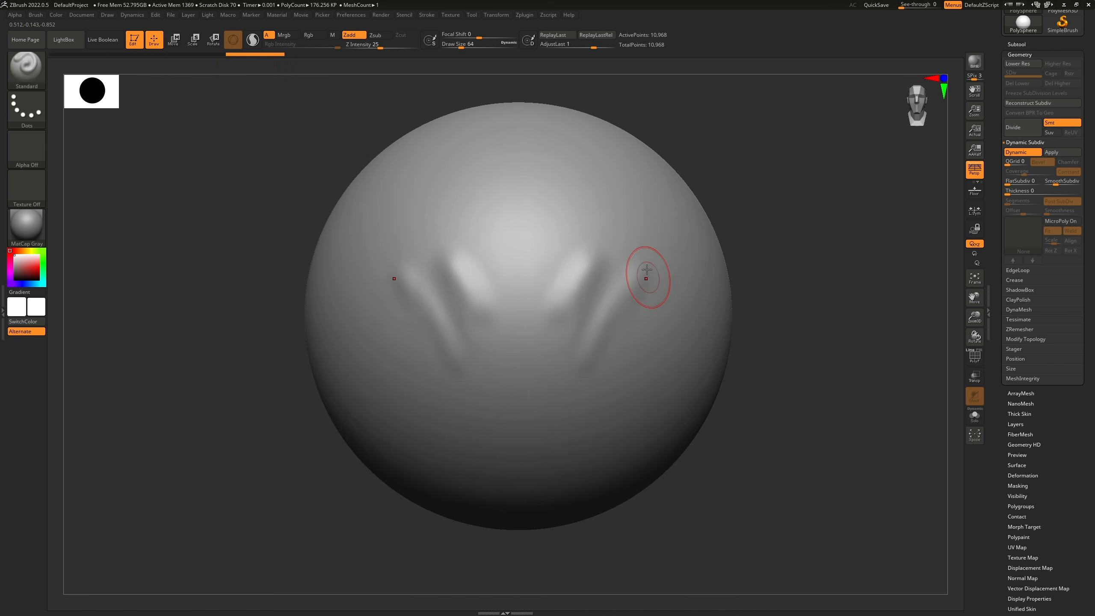
left_click_drag(244, 55, 144, 56)
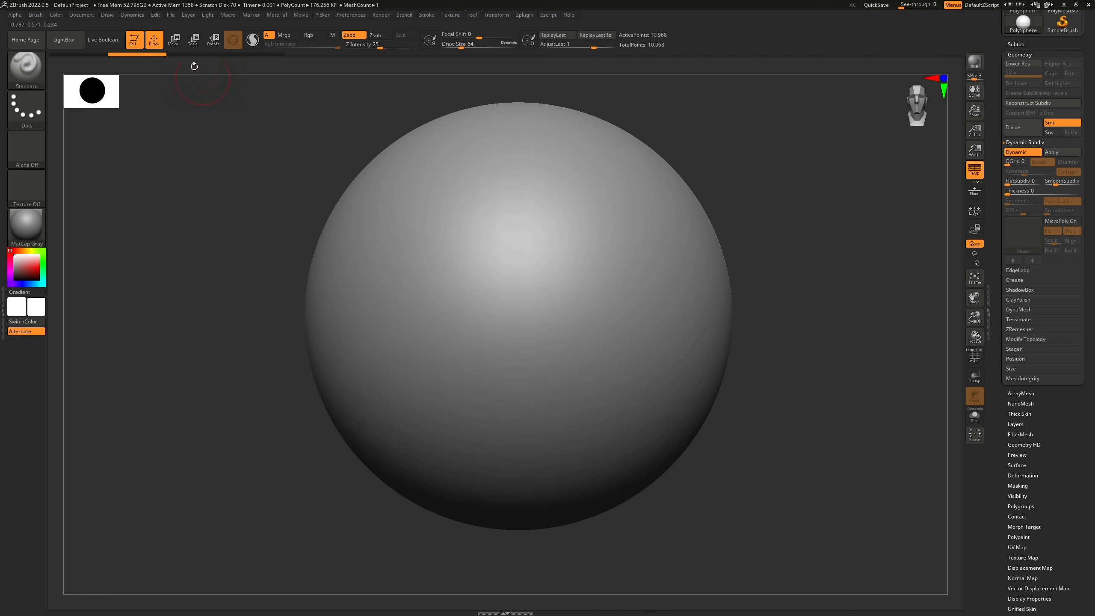
Step: Turn on the UndoHistory option so the undo history is included with the saved project
left_click(161, 16)
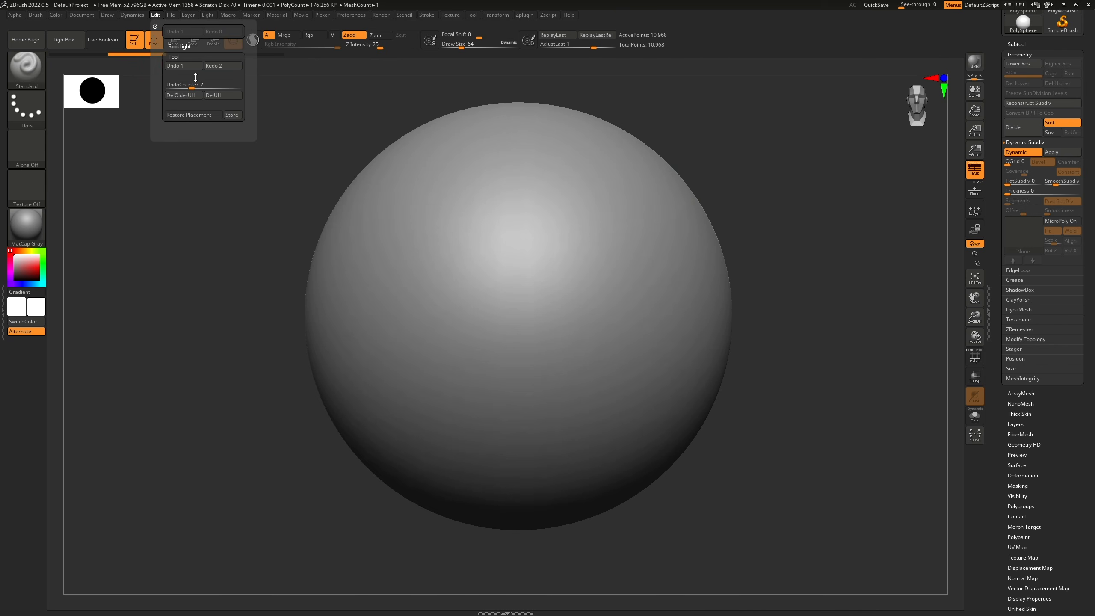
left_click(171, 15)
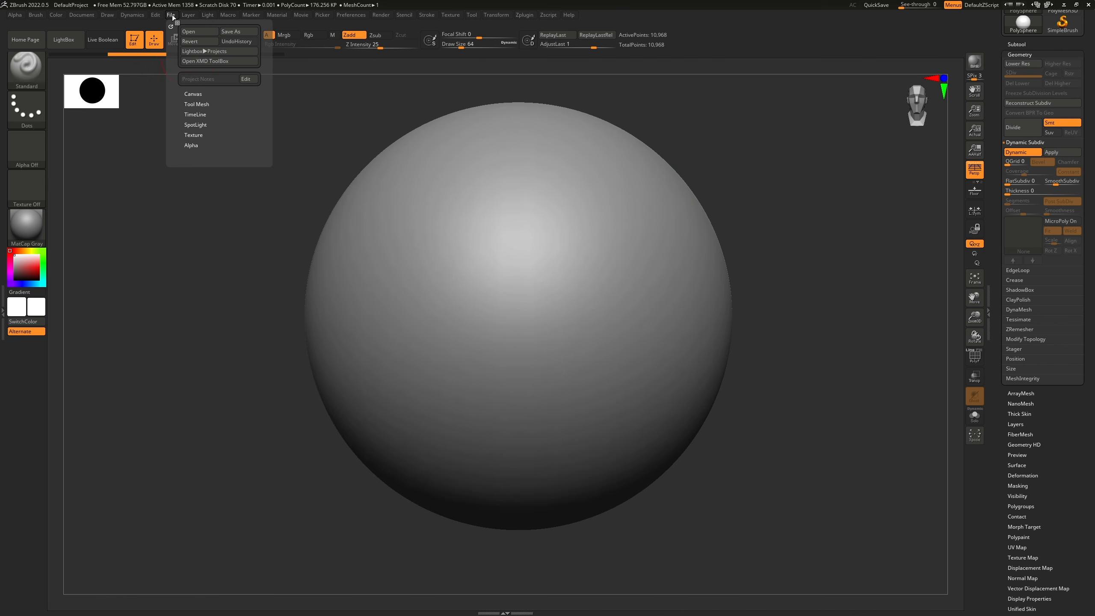
left_click(248, 42)
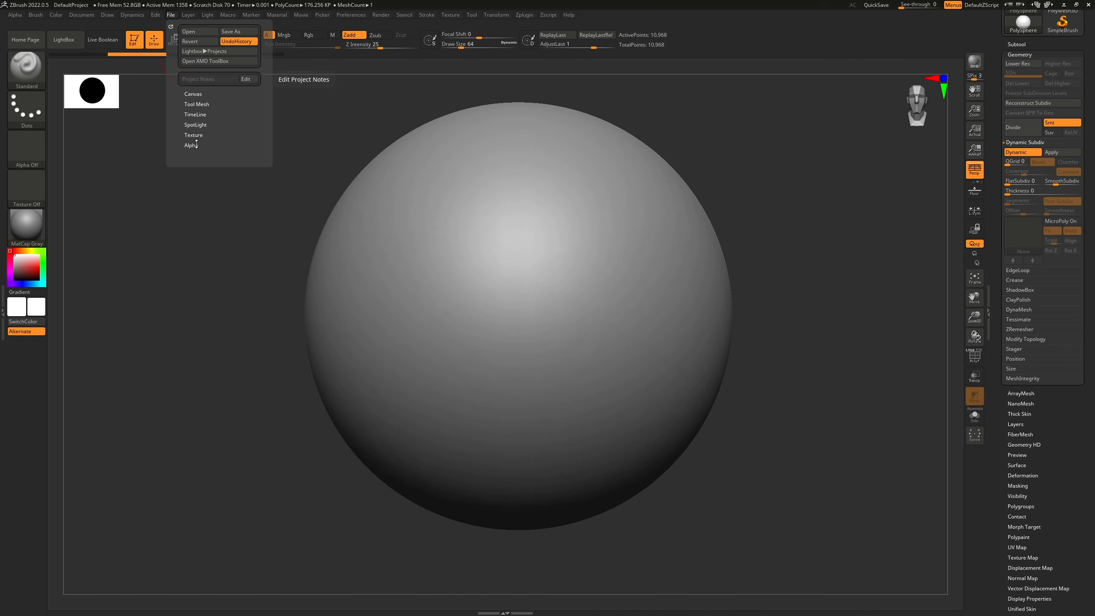
left_click(173, 15)
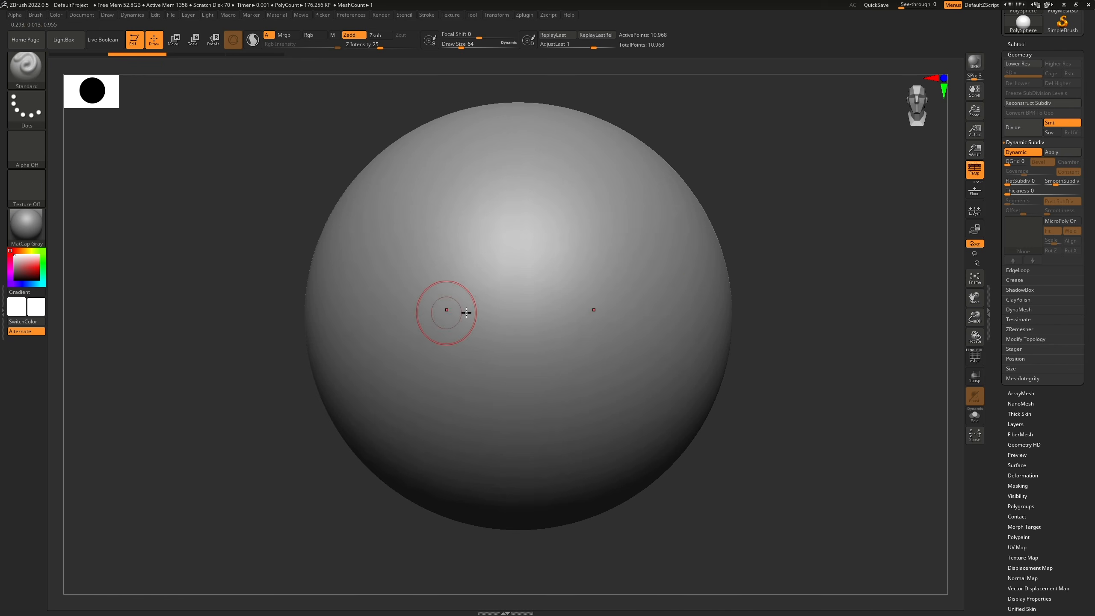
Step: Restore the diagonal strokes from the undo history and add mirrored Standard strokes around and between them on the sphere's front
left_click(251, 54)
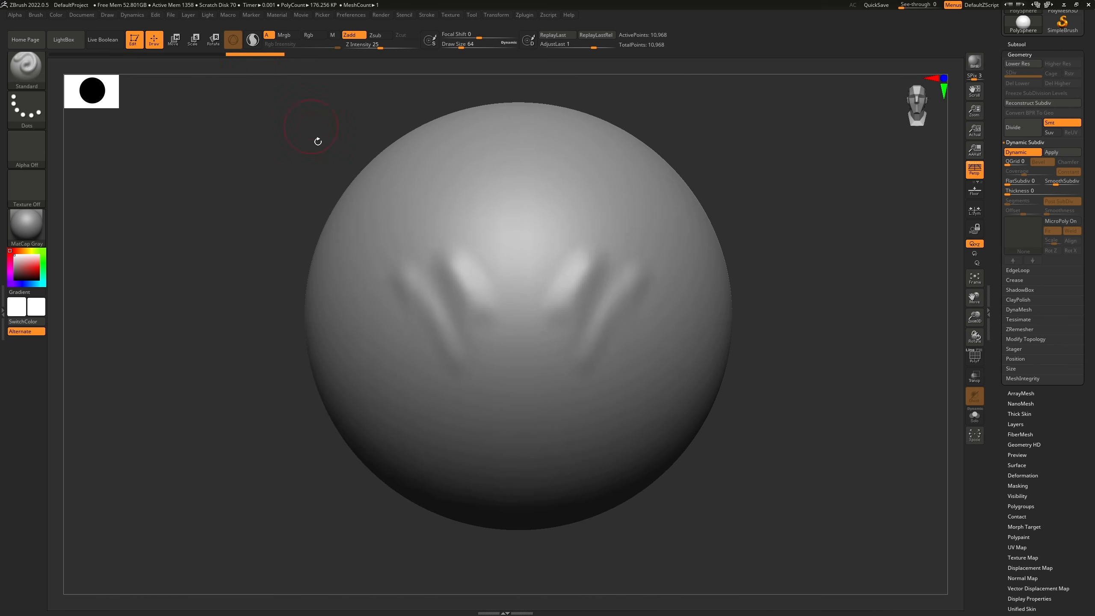
mouse_move(557, 193)
left_mouse_down()
mouse_move(628, 188)
mouse_move(590, 356)
left_mouse_up()
mouse_move(532, 212)
left_mouse_down()
mouse_move(521, 391)
mouse_move(638, 192)
left_mouse_up()
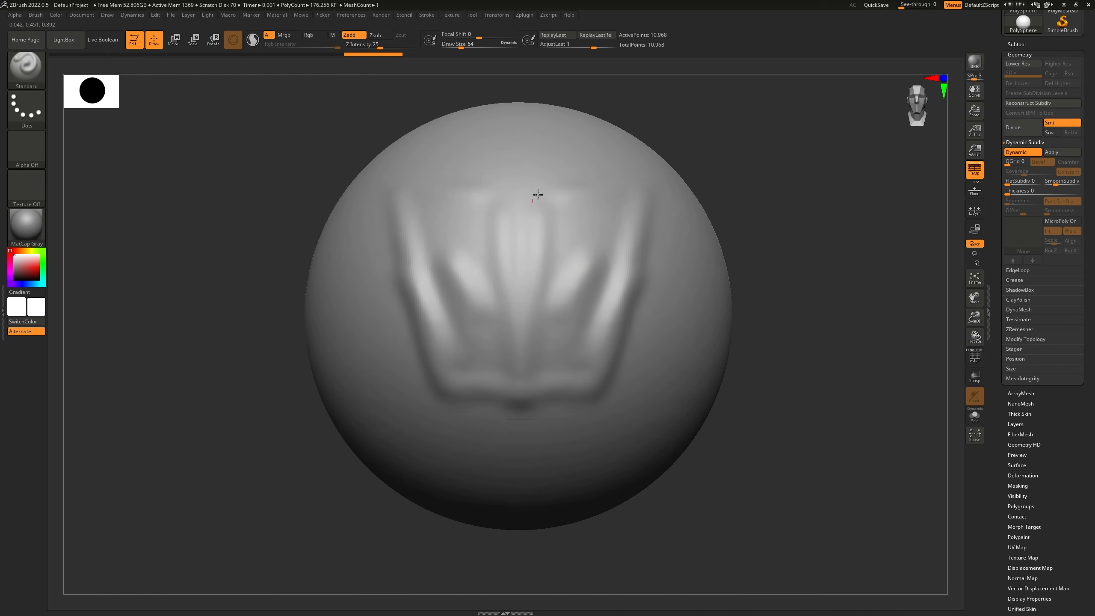
mouse_move(538, 194)
left_mouse_down()
mouse_move(610, 345)
mouse_move(542, 205)
left_mouse_up()
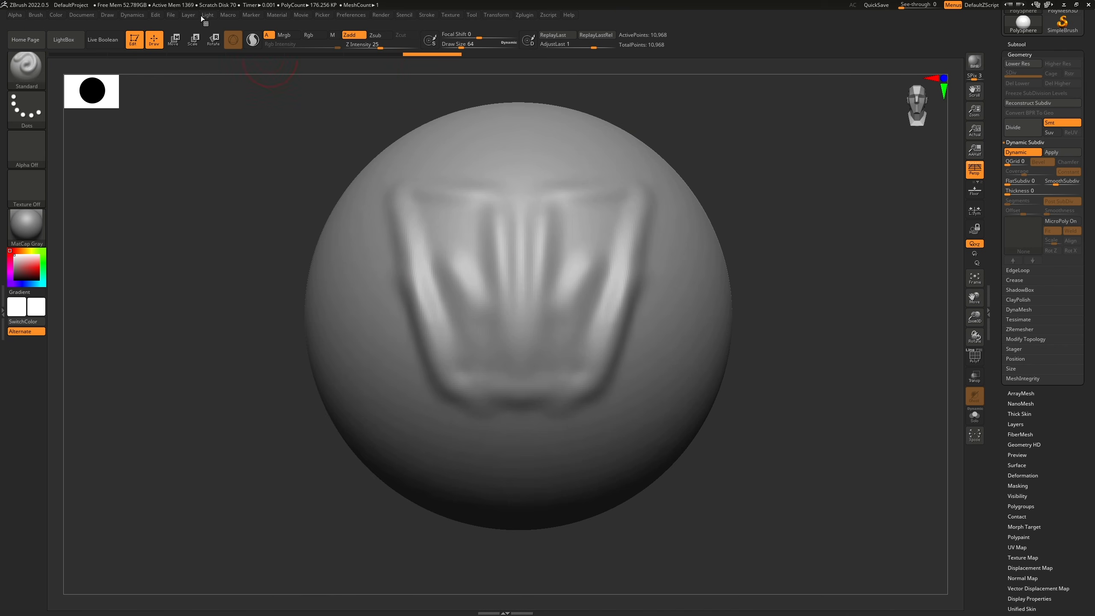
Step: Check the project's UndoHistory option and roll the undo history back to the unsculpted sphere
left_click(171, 14)
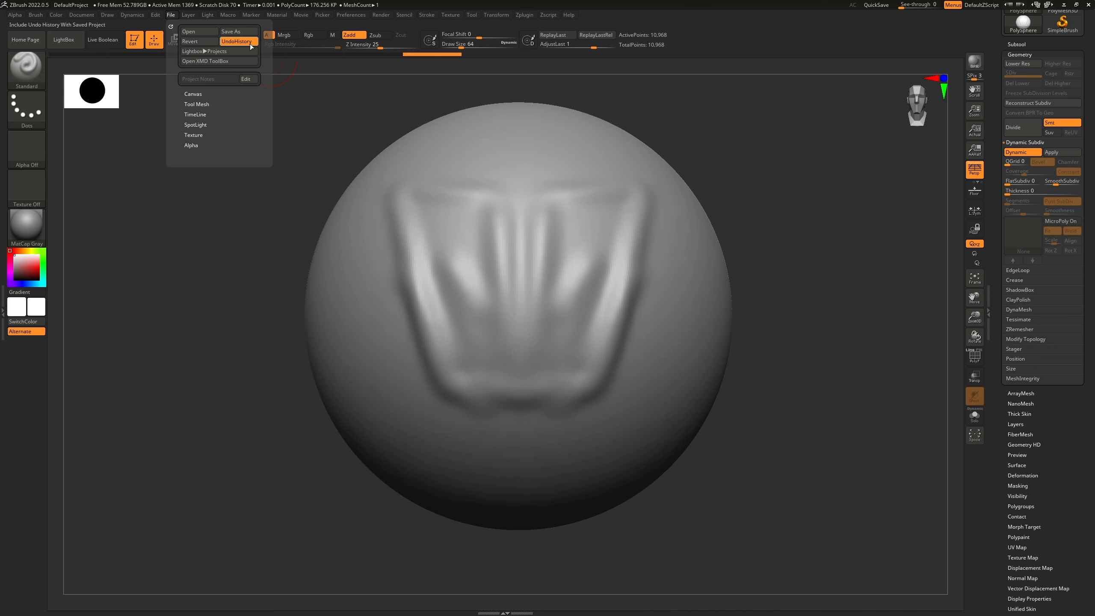
mouse_move(427, 53)
left_mouse_down()
mouse_move(103, 59)
mouse_move(383, 72)
mouse_move(110, 61)
mouse_move(405, 65)
mouse_move(285, 70)
mouse_move(440, 55)
left_mouse_up()
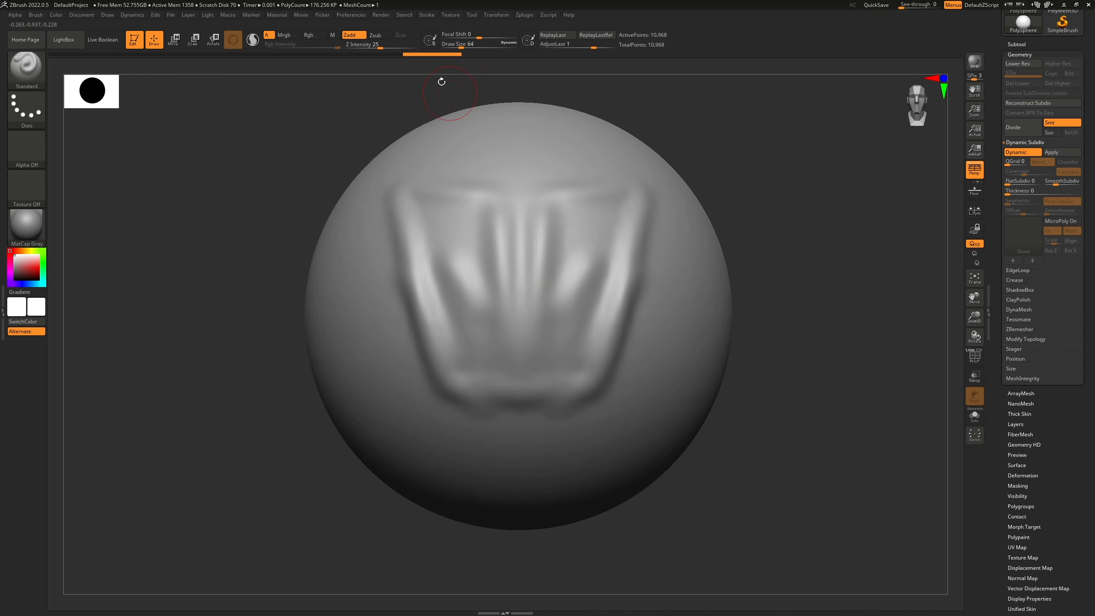
mouse_move(410, 53)
left_mouse_down()
mouse_move(243, 75)
mouse_move(436, 60)
left_mouse_up()
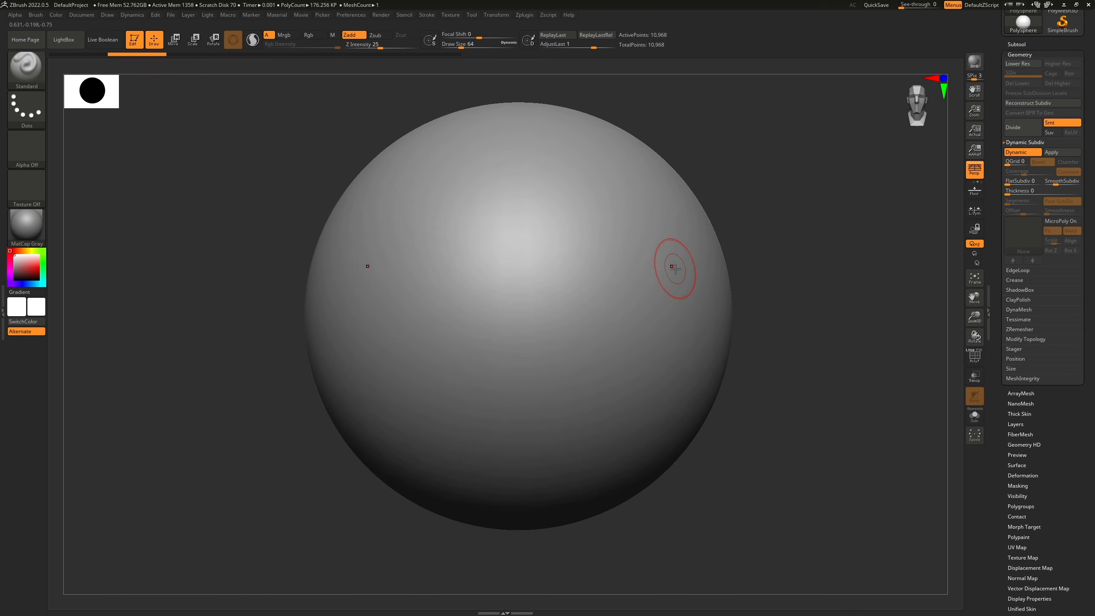
Step: Browse the sculpting brush palette and filter it to the brushes starting with N
mouse_move(675, 269)
right_mouse_down("alt")
mouse_move(709, 275)
mouse_move(571, 236)
right_mouse_up("alt")
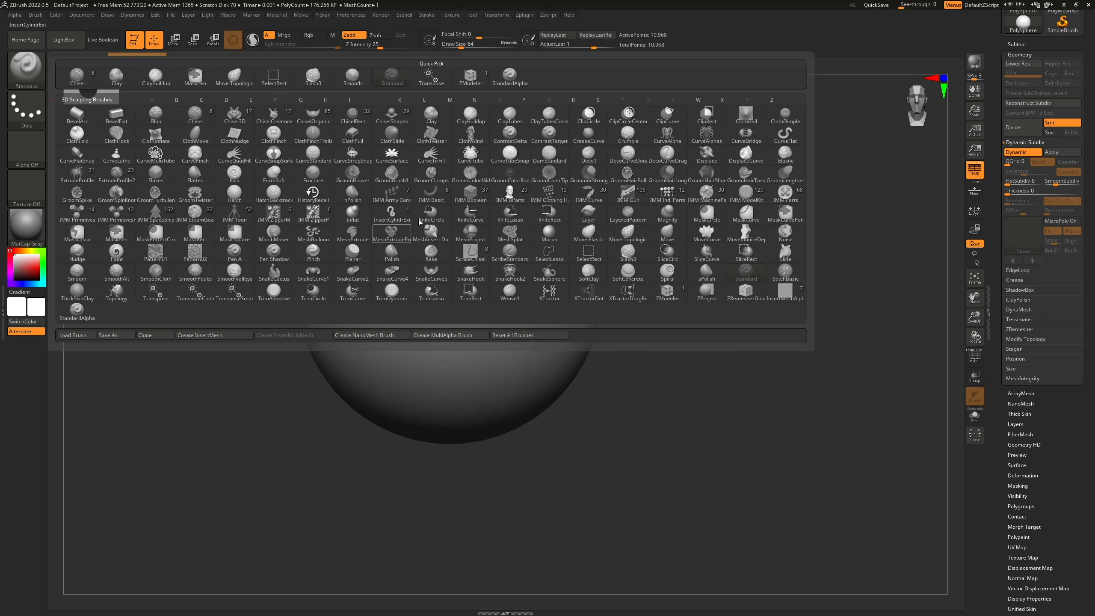
key("b")
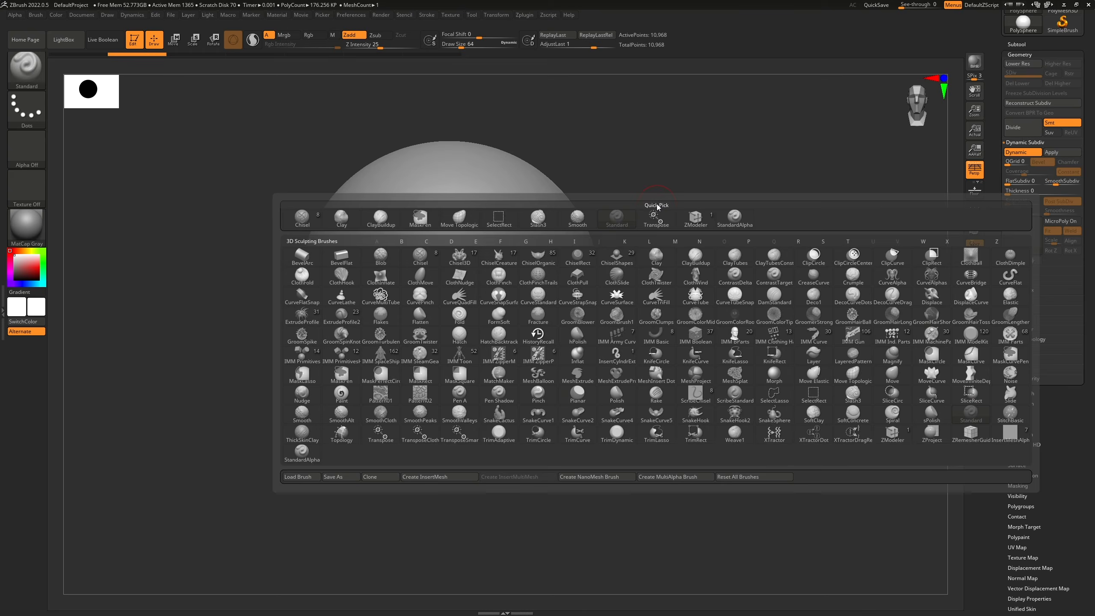
key("b")
key("b")
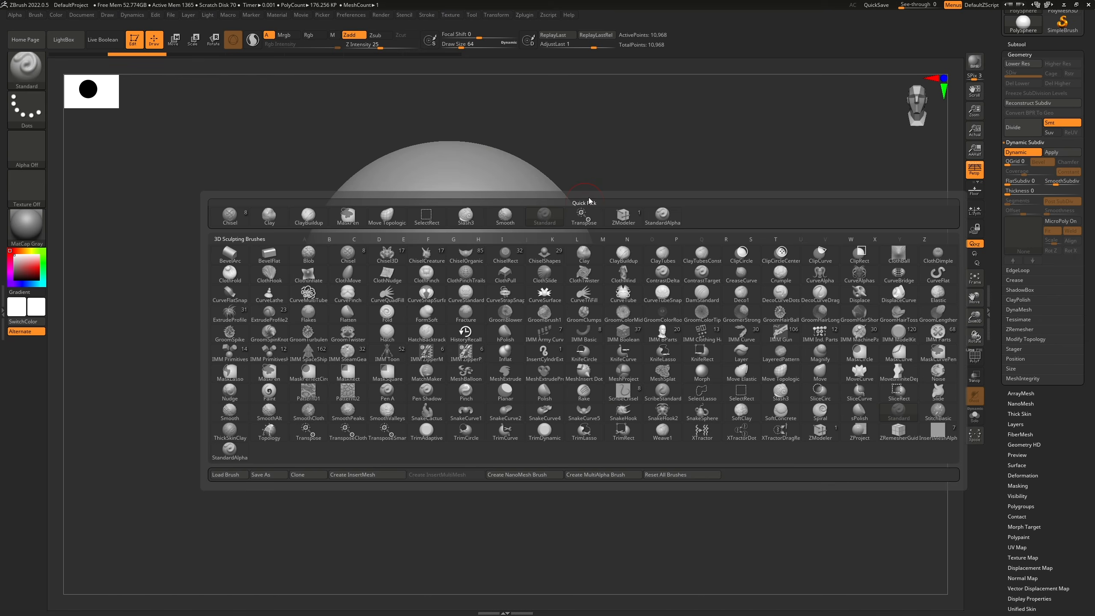
key("b")
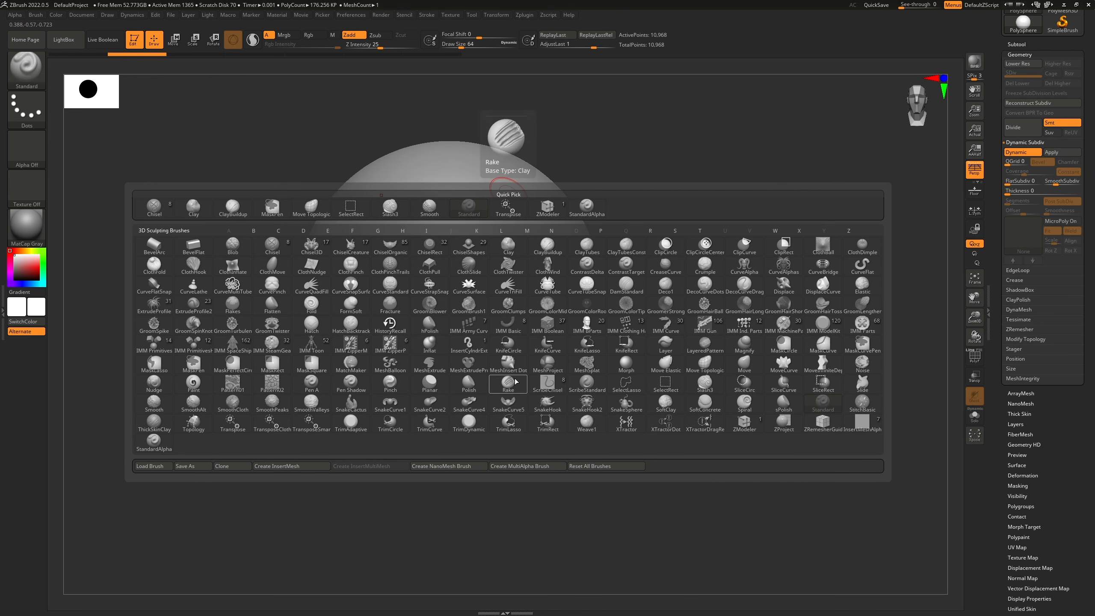
key("n")
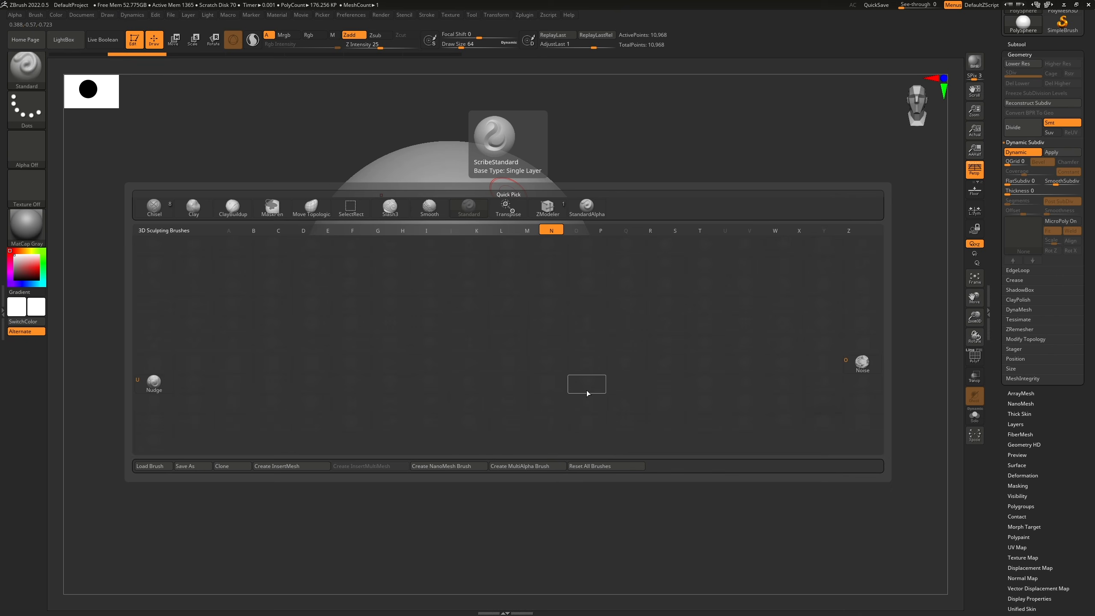
key("m")
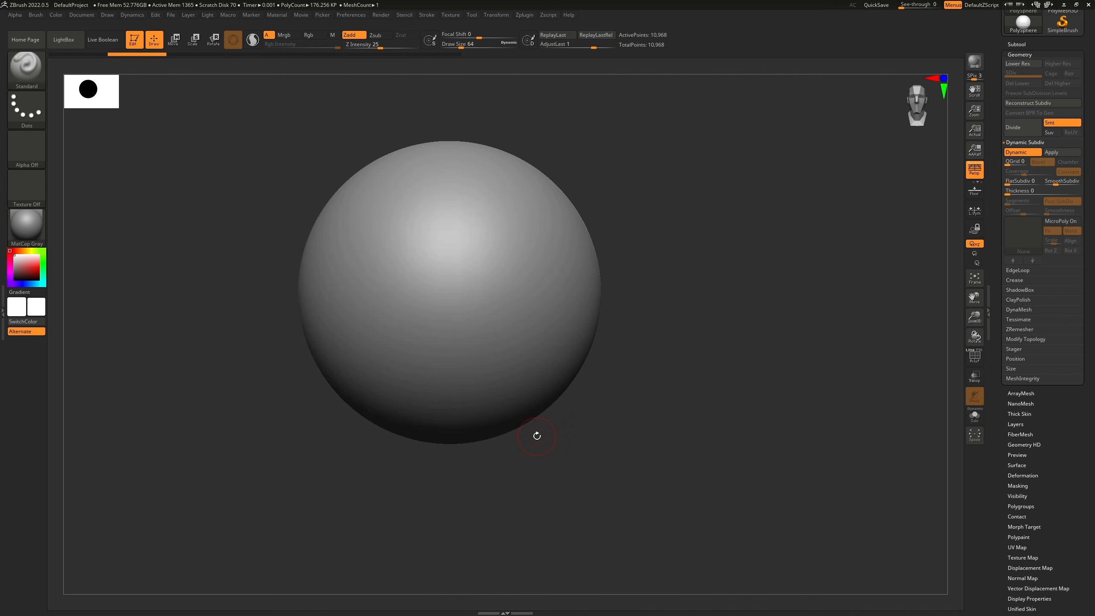
Step: Filter the sculpting brushes to those starting with M and select the Move brush
key("b")
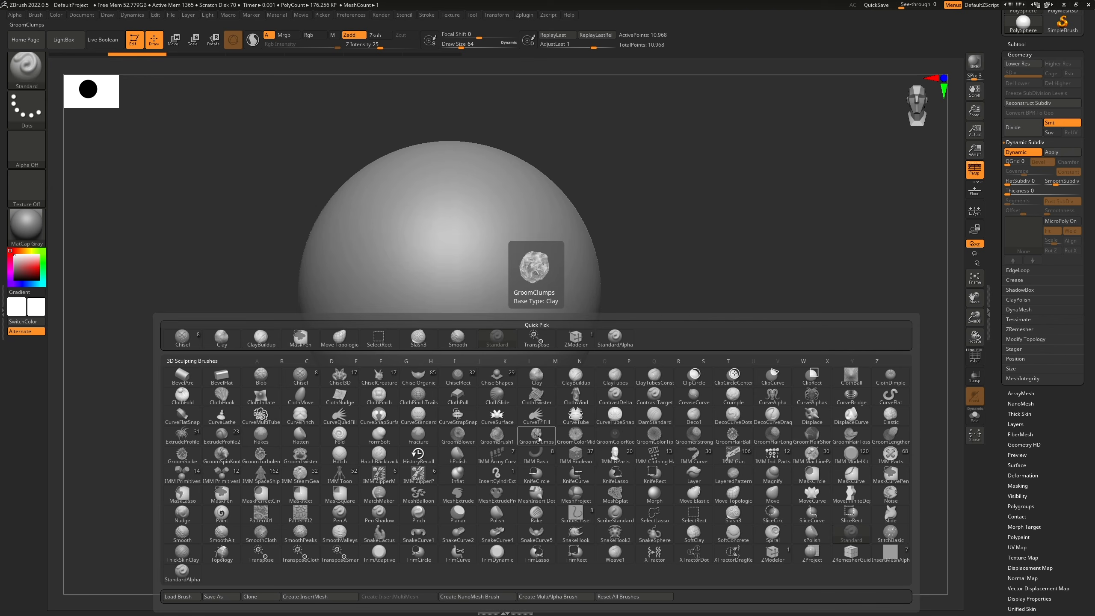
key("m")
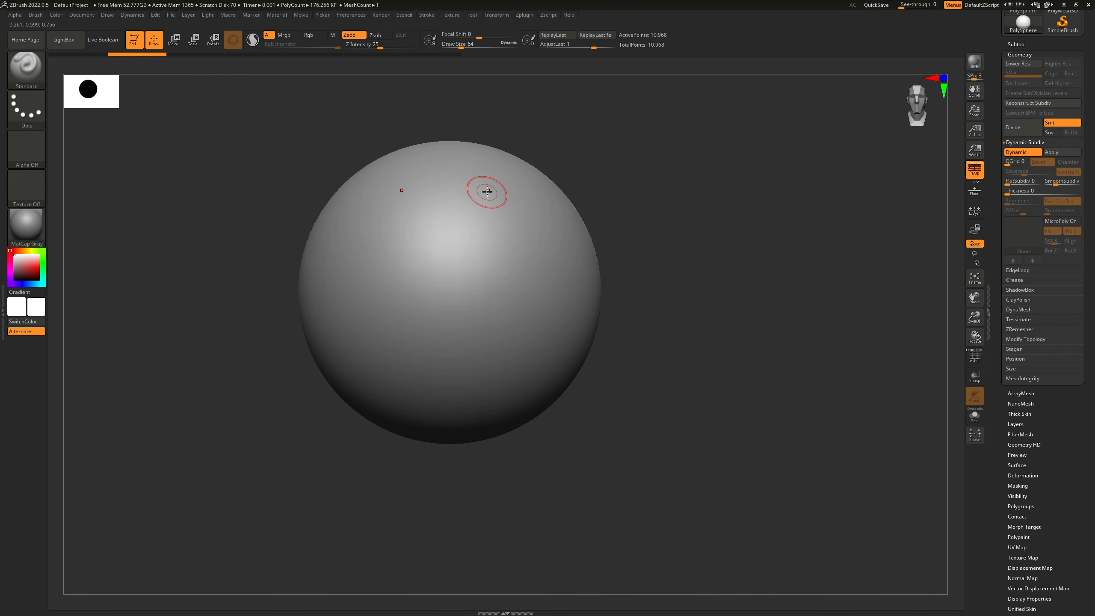
key("b")
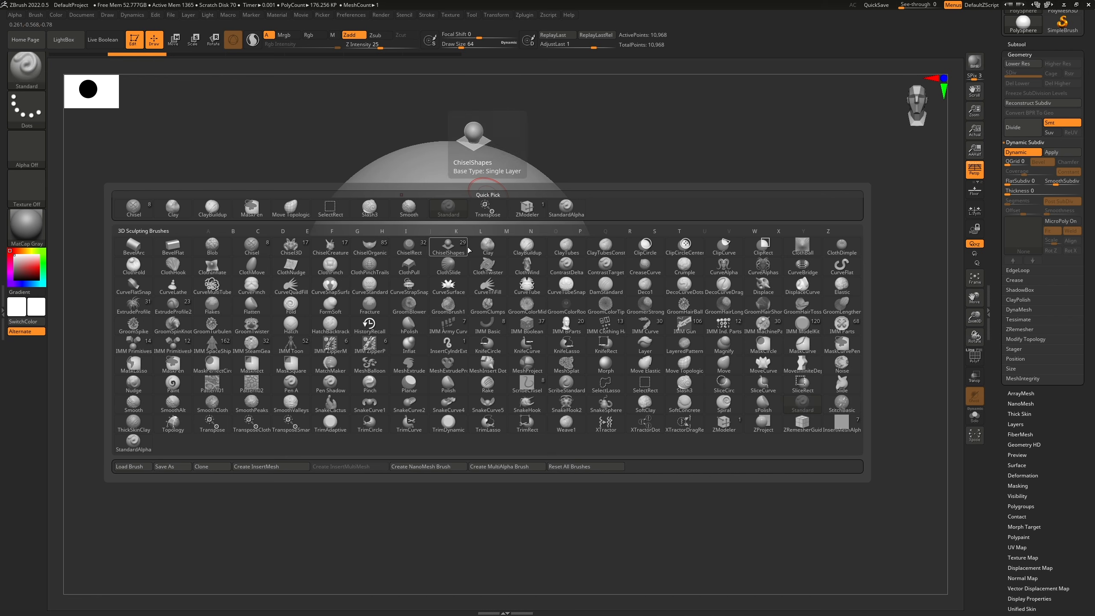
key("m")
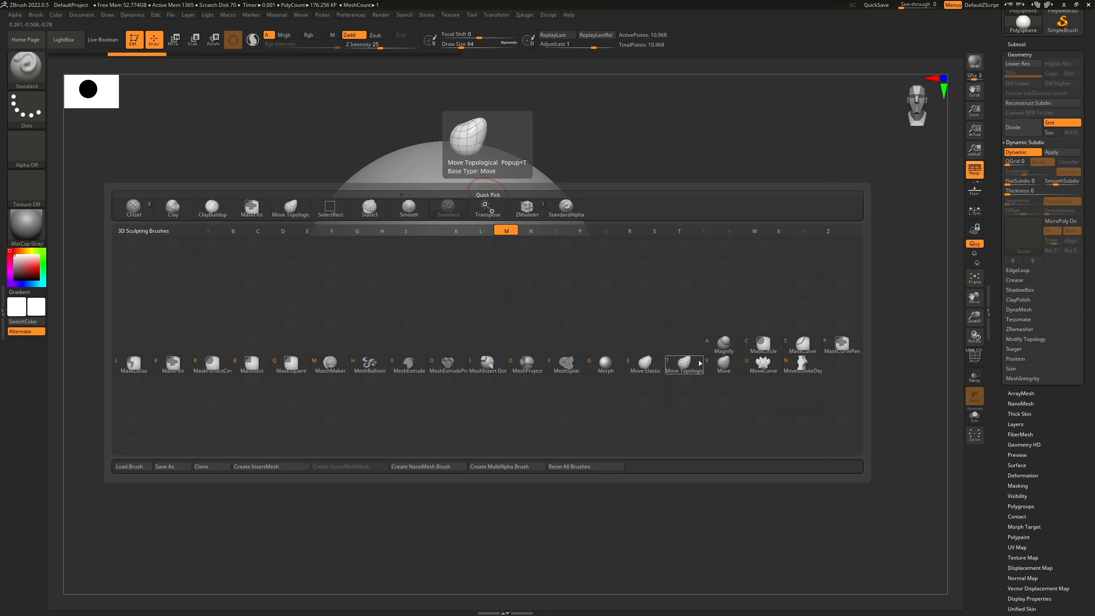
left_click(724, 363)
Step: Reshape the sphere with mirrored Move brush strokes, pulling out the upper sides, squaring the underside and tapering the lower sides
mouse_move(563, 217)
left_mouse_down()
mouse_move(580, 215)
mouse_move(600, 242)
mouse_move(604, 281)
left_mouse_up()
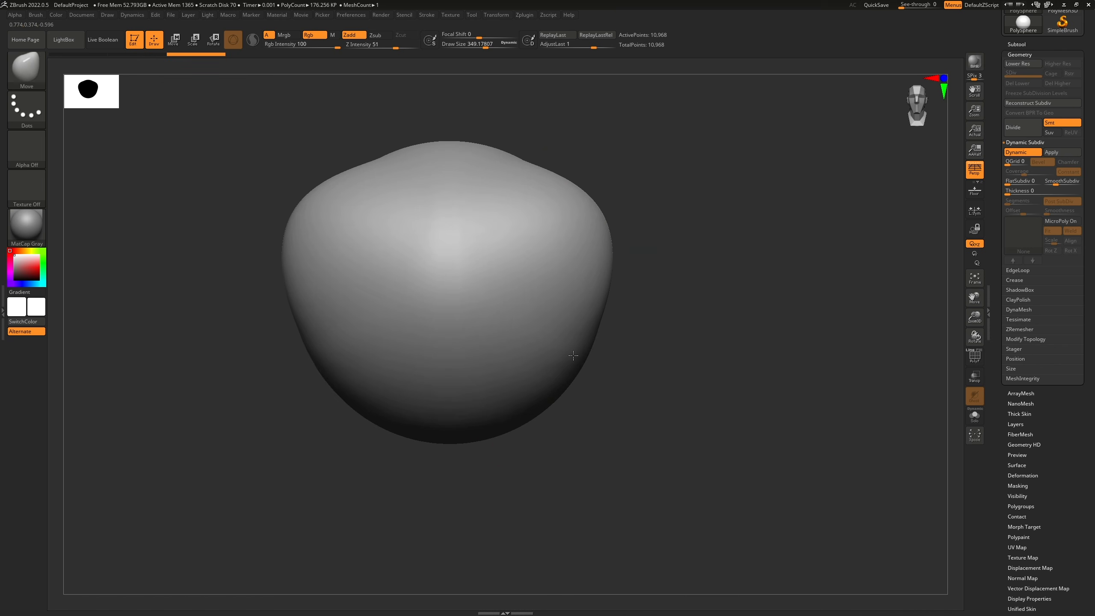
left_click_drag(575, 359, 584, 367)
mouse_move(538, 400)
left_mouse_down()
mouse_move(549, 424)
mouse_move(533, 409)
left_mouse_up()
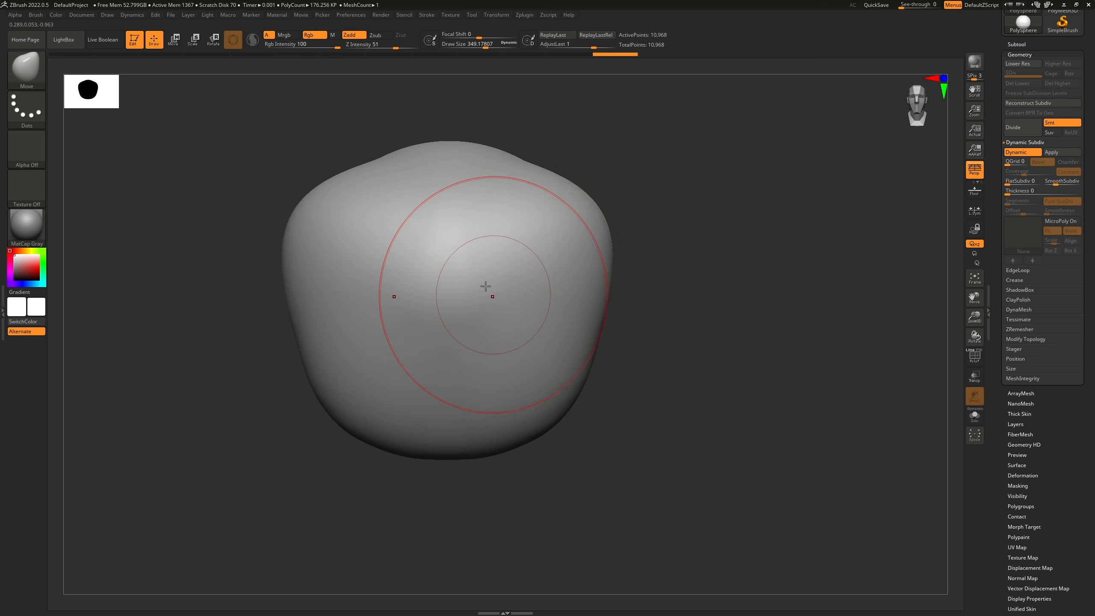
left_click_drag(562, 310, 562, 335)
left_click_drag(545, 405, 538, 402)
mouse_move(589, 258)
left_mouse_down()
mouse_move(578, 255)
mouse_move(578, 232)
left_mouse_up()
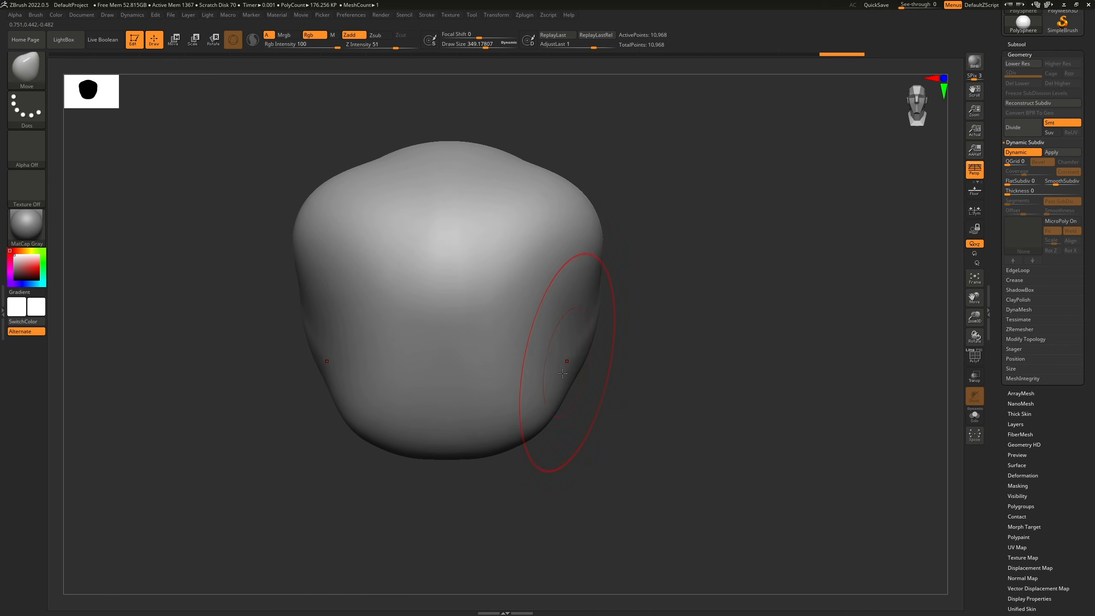
left_click_drag(558, 397, 546, 394)
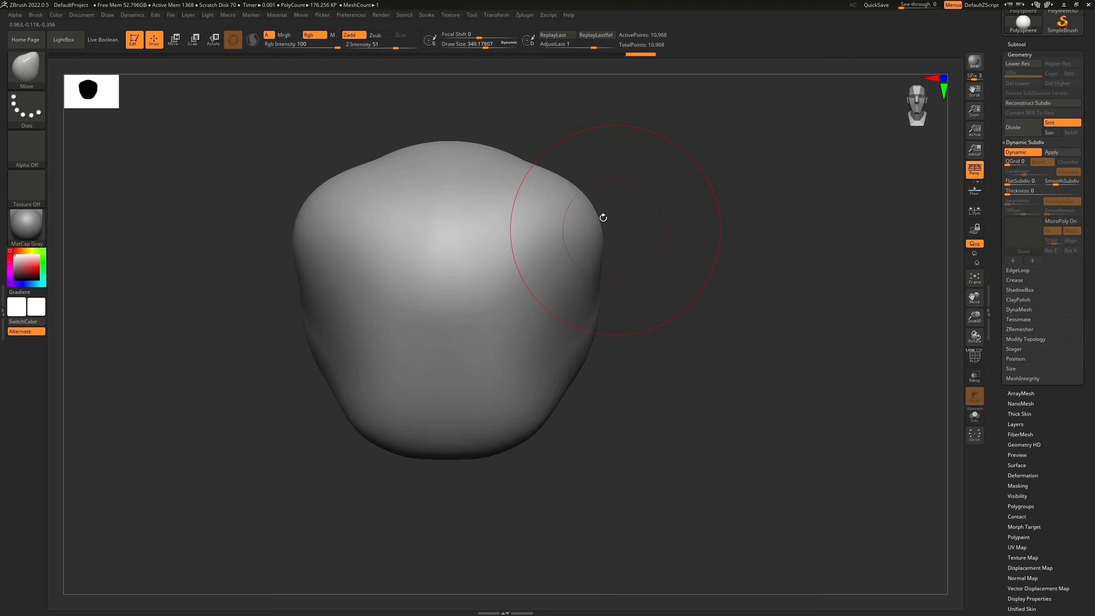
Step: Narrow the form's upper sides and extend its underside downward with the Move brush, undoing some trial strokes
left_click_drag(571, 227, 565, 230)
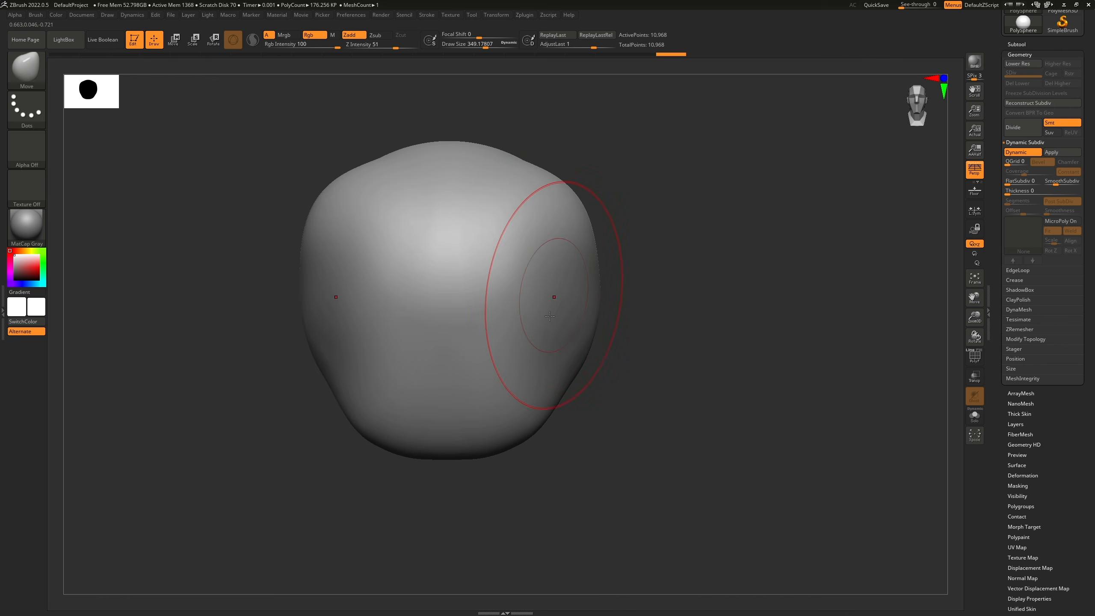
left_click_drag(516, 408, 456, 453)
left_click_drag(571, 240, 530, 281)
left_click_drag(523, 389, 520, 400)
key("ctrl+z")
key("ctrl+z")
key("ctrl+z")
key("ctrl+z")
key("ctrl+z")
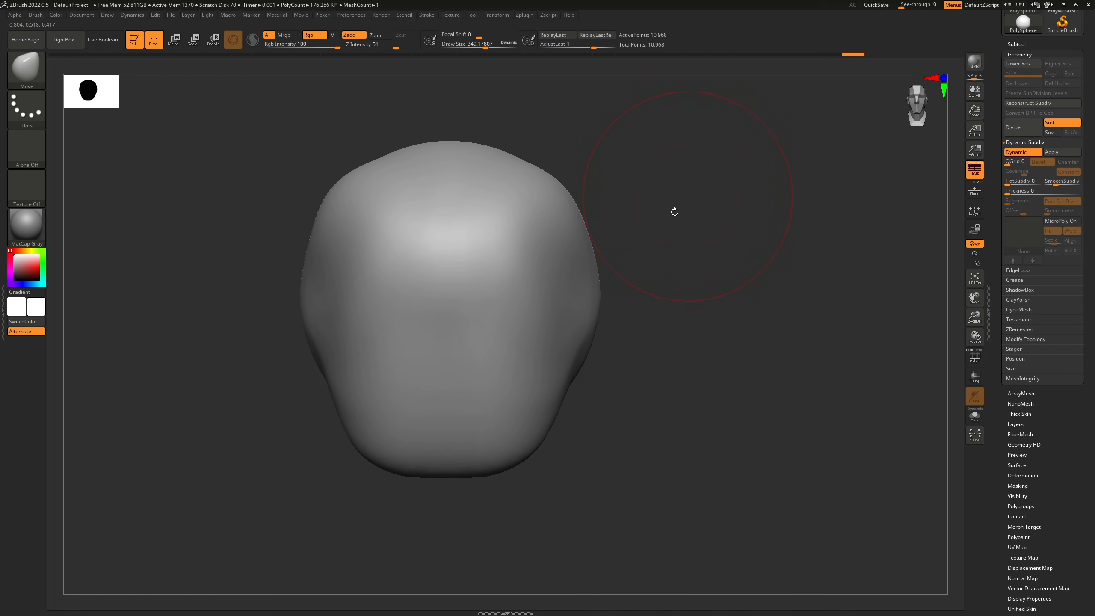
mouse_move(555, 232)
left_mouse_down()
mouse_move(545, 261)
mouse_move(531, 259)
left_mouse_up()
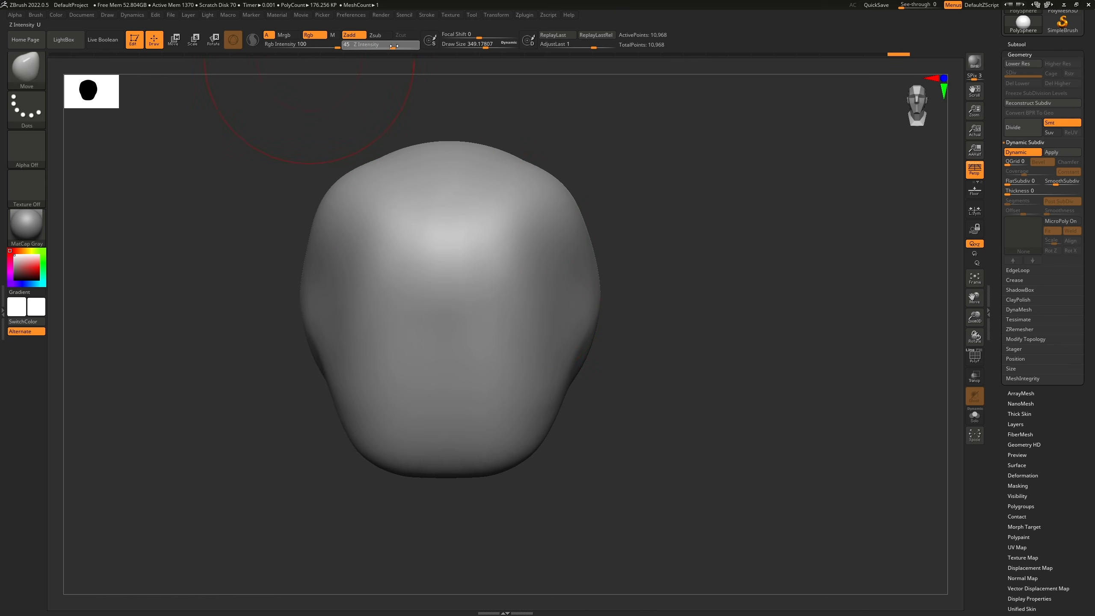
Step: Set the Move brush's Z Intensity to 82 and draw size to about 164, and shape mirrored bulges on the form's upper front and sides
left_click_drag(387, 47, 390, 48)
left_click_drag(482, 50, 435, 53)
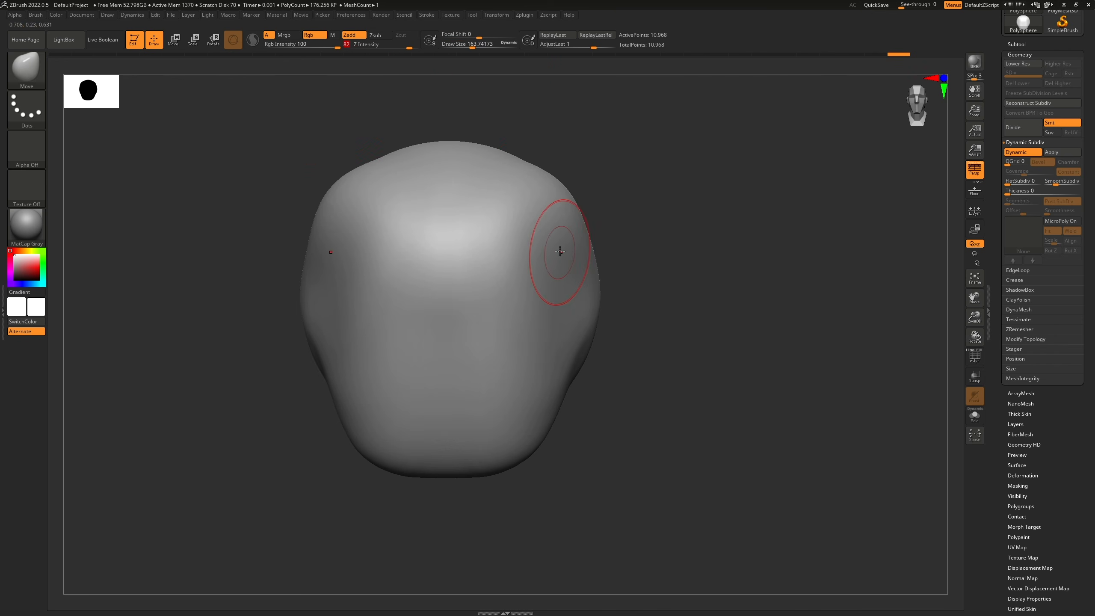
left_click_drag(559, 257, 592, 241)
mouse_move(544, 319)
left_mouse_down()
mouse_move(560, 341)
mouse_move(558, 367)
left_mouse_up()
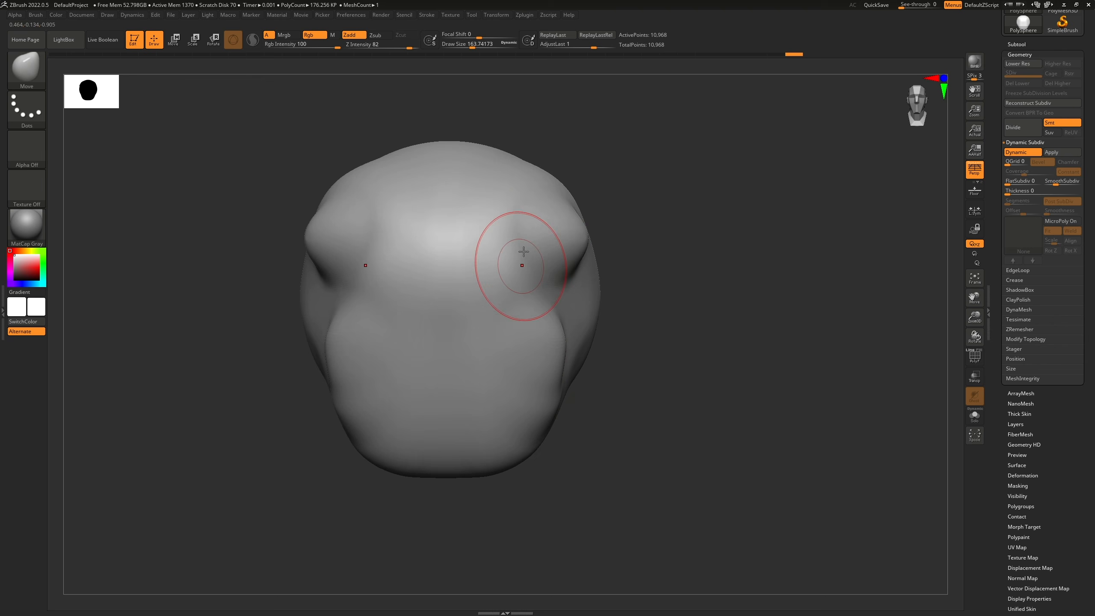
left_click_drag(517, 209, 530, 190)
left_click_drag(506, 228, 524, 259)
left_click_drag(518, 328, 524, 366)
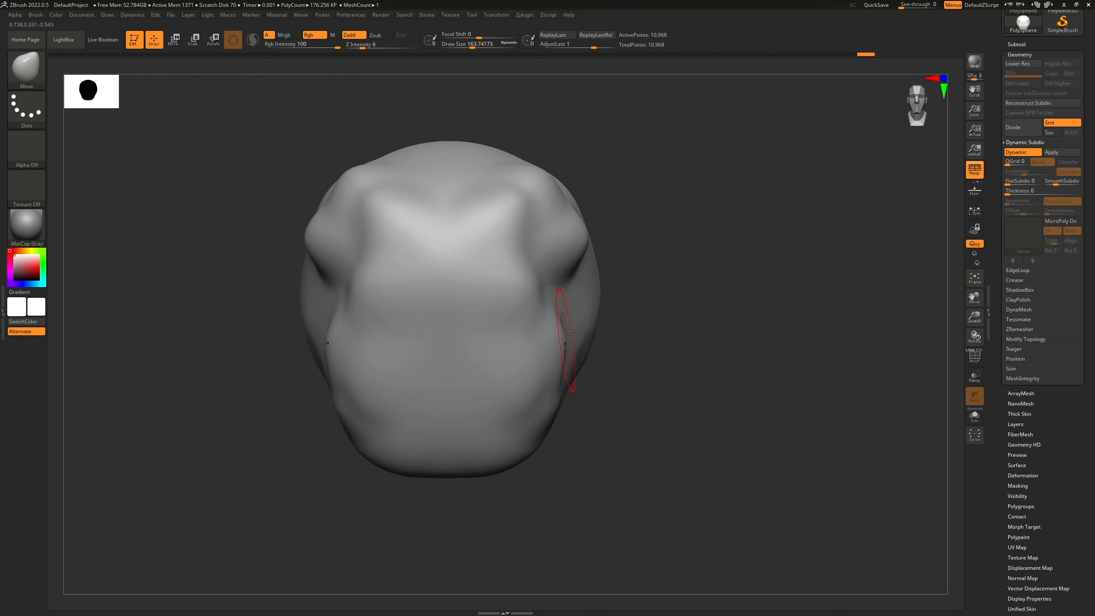
Step: Roll the undo history back to the unmodified sphere, discarding all Move brush shaping
left_click_drag(801, 56, 134, 93)
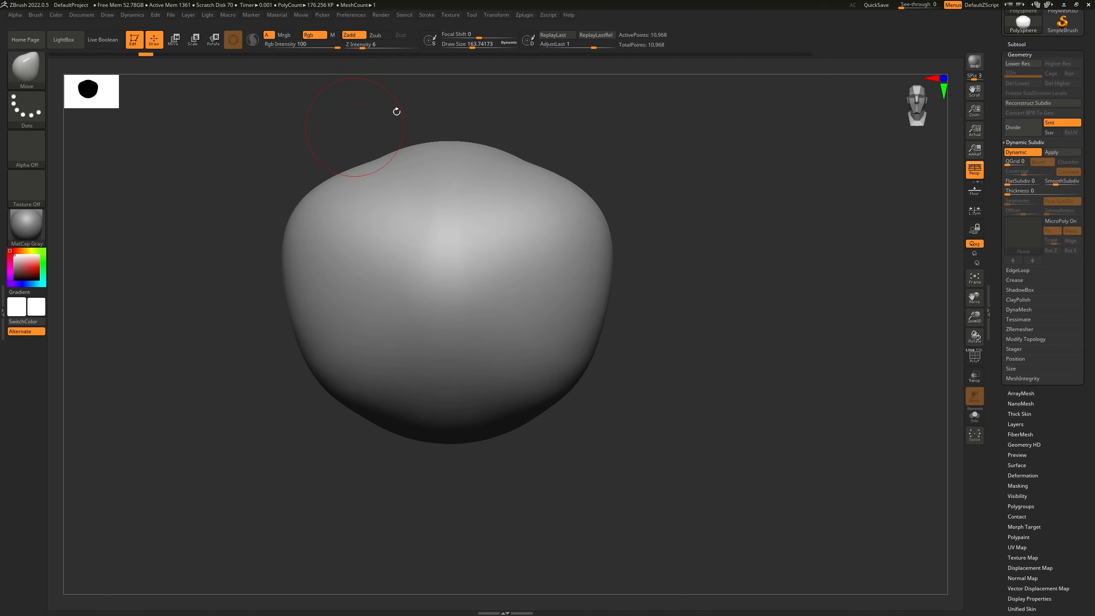
left_click_drag(148, 56, 71, 67)
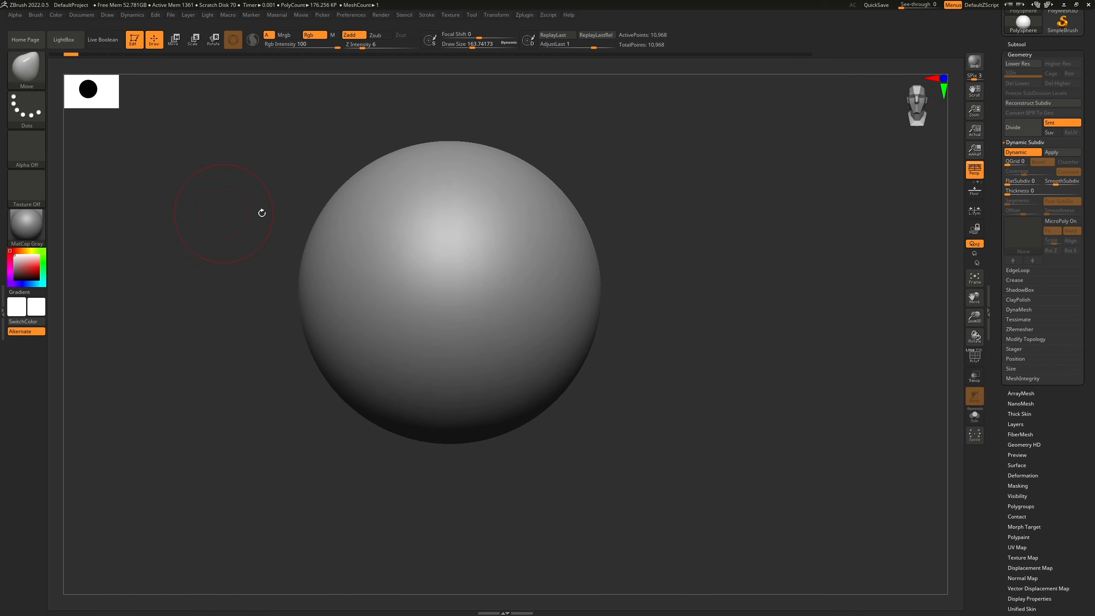
Step: Set the Move brush's draw size to about 301 and Z Intensity to 22, and reshape the sphere's upper sides with mirrored strokes
left_click(482, 50)
left_click(530, 259)
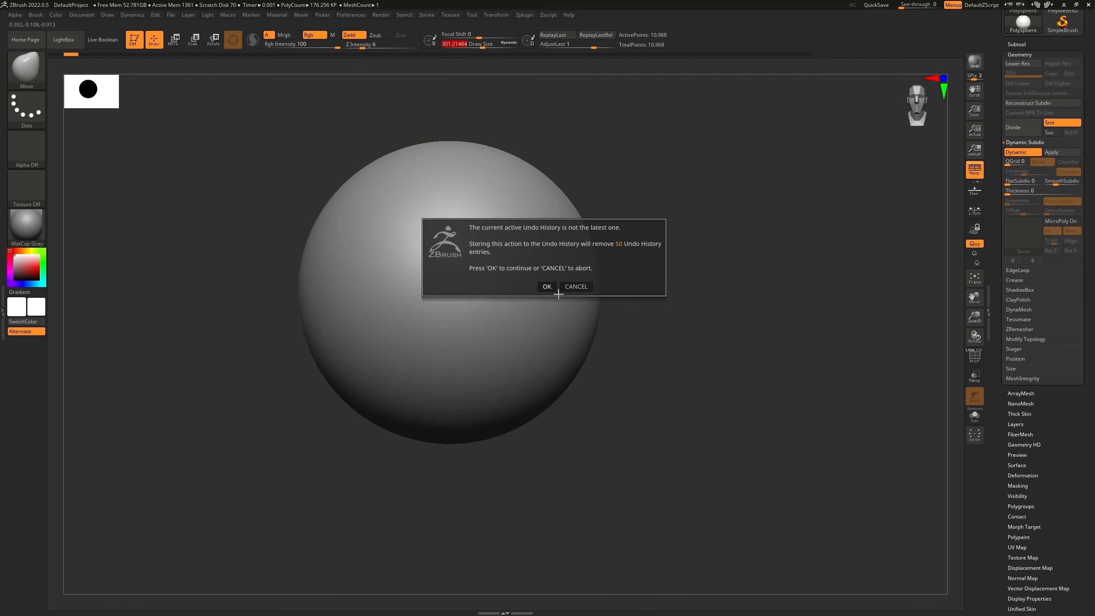
left_click(553, 290)
left_click(381, 54)
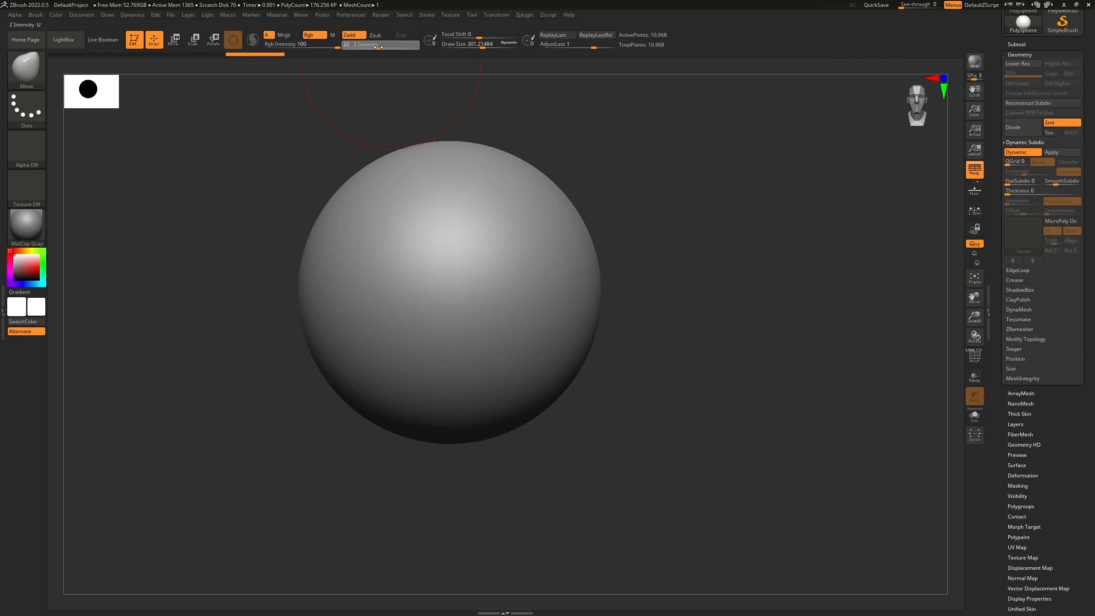
left_click_drag(538, 258, 556, 269)
mouse_move(565, 310)
left_mouse_down()
mouse_move(590, 255)
mouse_move(571, 260)
mouse_move(591, 207)
left_mouse_up()
left_click_drag(509, 132, 485, 169)
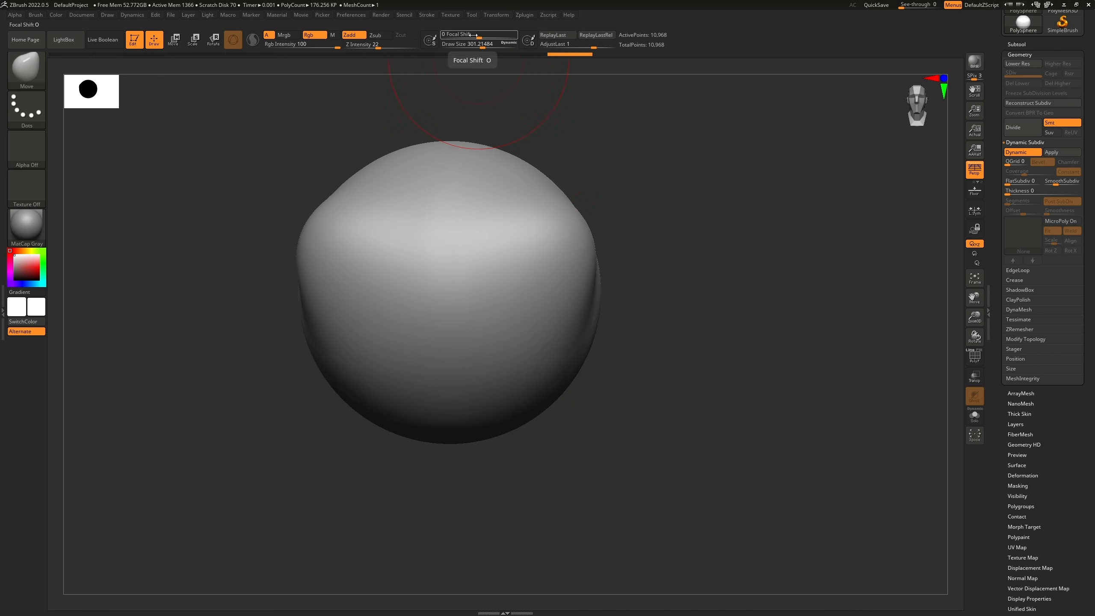
Step: Compare Move strokes on the form's upper front with Focal Shift at -65 and with Focal Shift at 0
left_click_drag(473, 34, 454, 37)
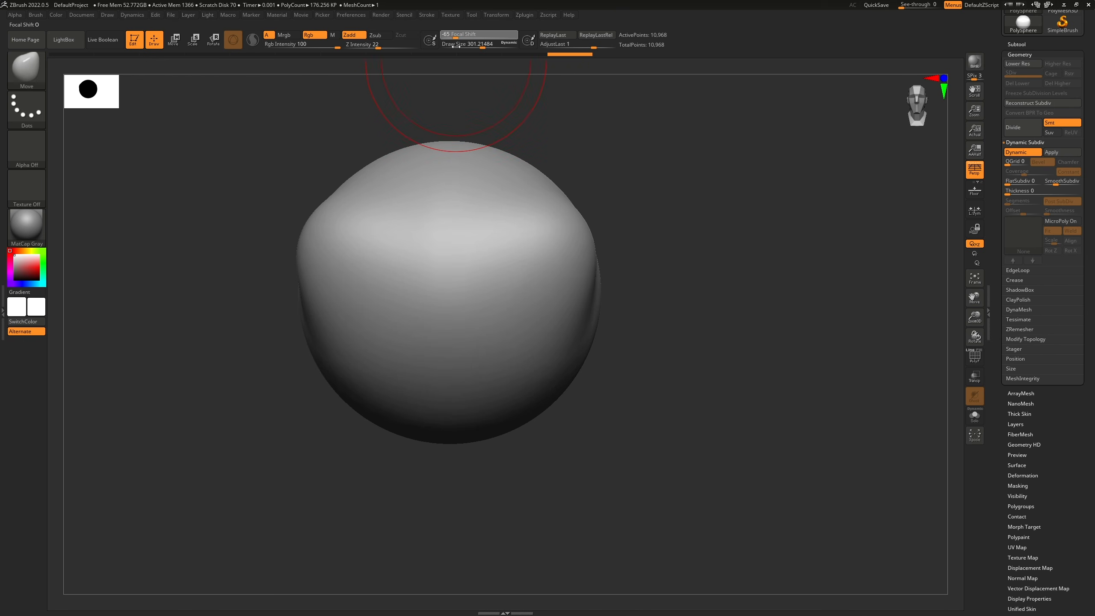
left_click_drag(455, 46, 453, 46)
mouse_move(507, 217)
left_mouse_down()
mouse_move(547, 259)
mouse_move(538, 208)
left_mouse_up()
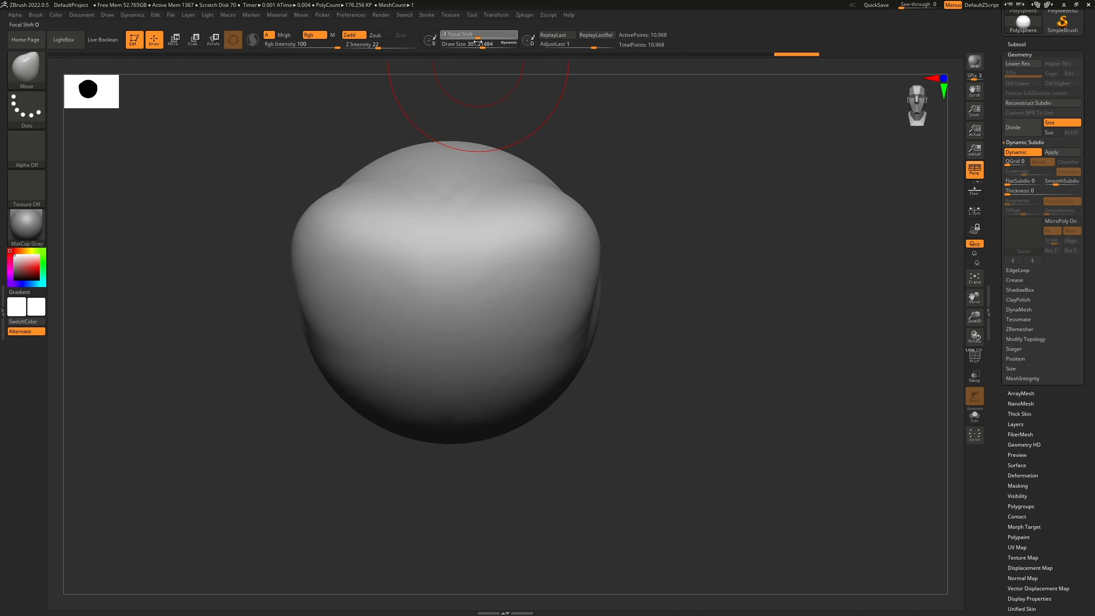
left_click_drag(478, 42, 480, 42)
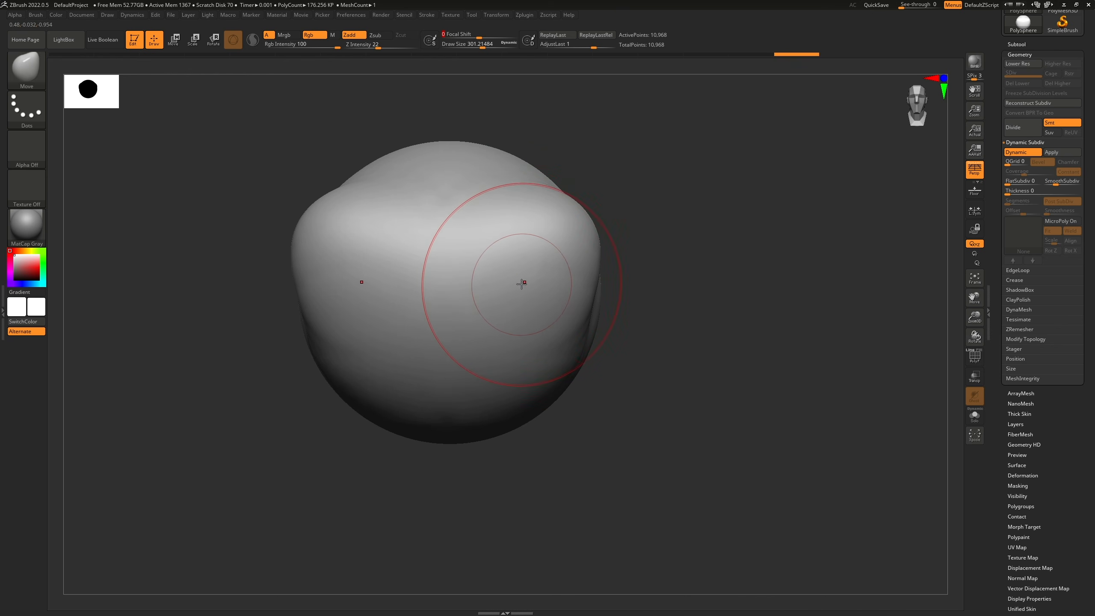
mouse_move(521, 283)
left_mouse_down()
mouse_move(518, 262)
mouse_move(476, 284)
mouse_move(501, 186)
left_mouse_up()
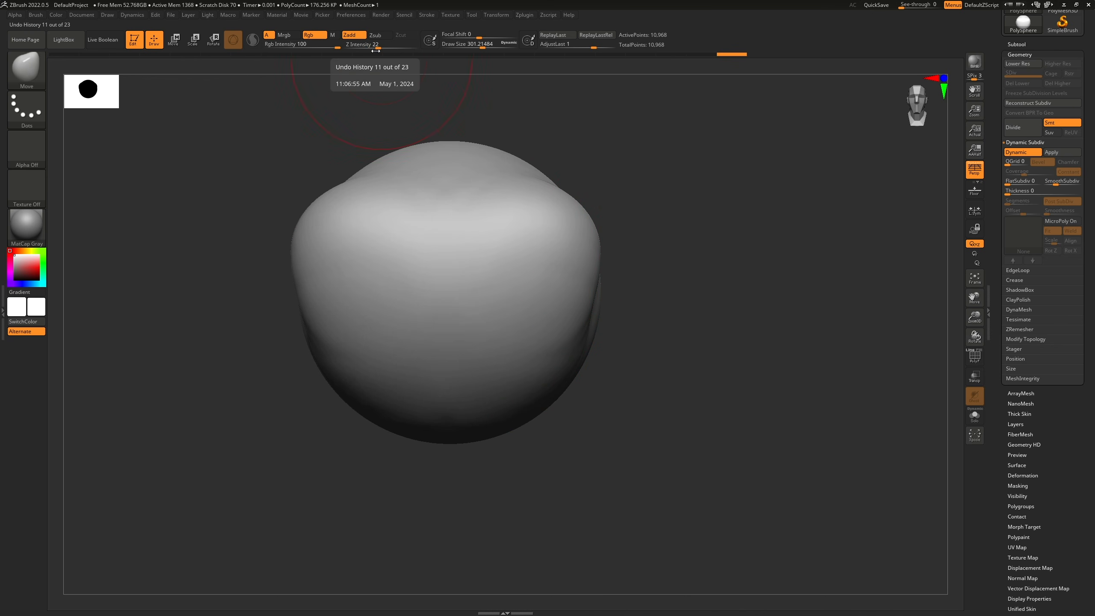
Step: Set the Move brush's Z Intensity to 25, lift the form's upper front and pull its underside downward with mirrored strokes
left_click_drag(634, 183, 602, 227)
mouse_move(615, 166)
left_mouse_down()
mouse_move(604, 158)
mouse_move(597, 170)
left_mouse_up()
left_click_drag(639, 296, 587, 342)
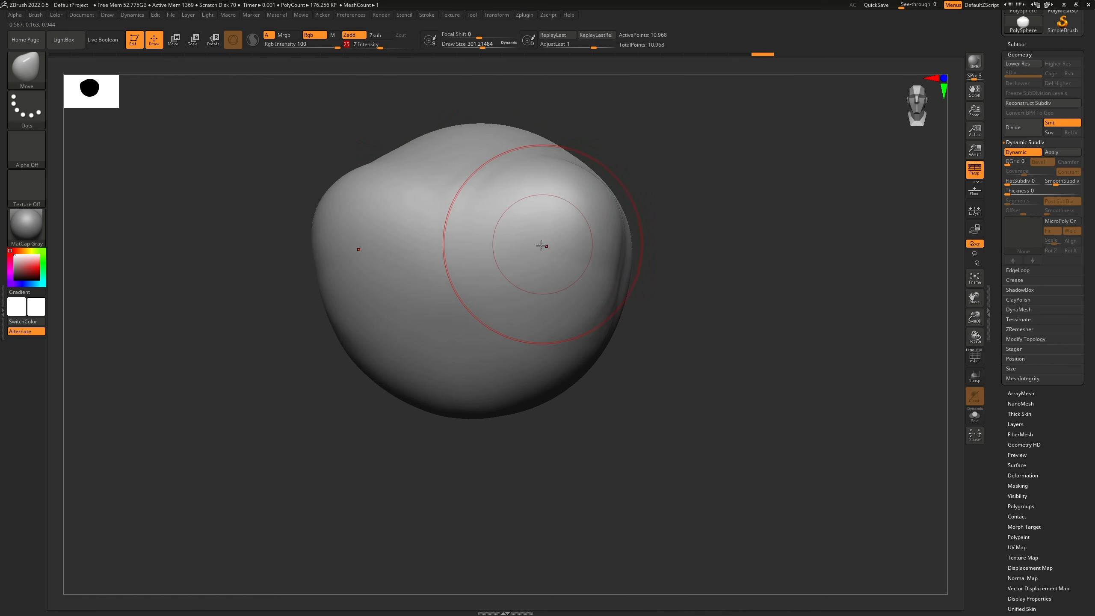
left_click_drag(504, 380, 493, 399)
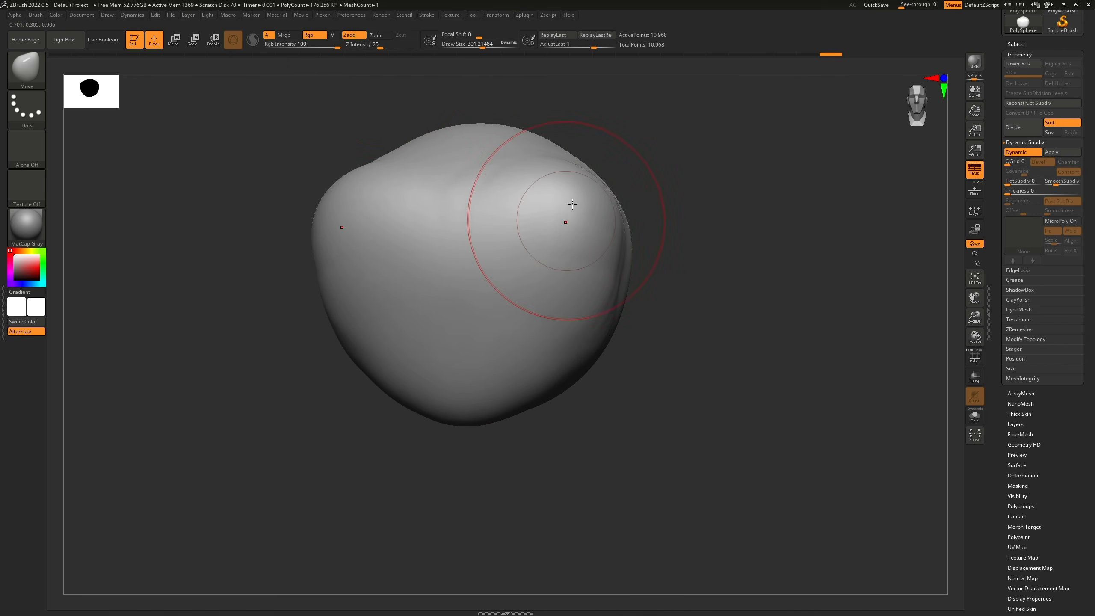
left_click_drag(532, 171, 515, 141)
left_click_drag(595, 298, 599, 304)
mouse_move(579, 361)
left_mouse_down()
mouse_move(587, 372)
mouse_move(555, 400)
left_mouse_up()
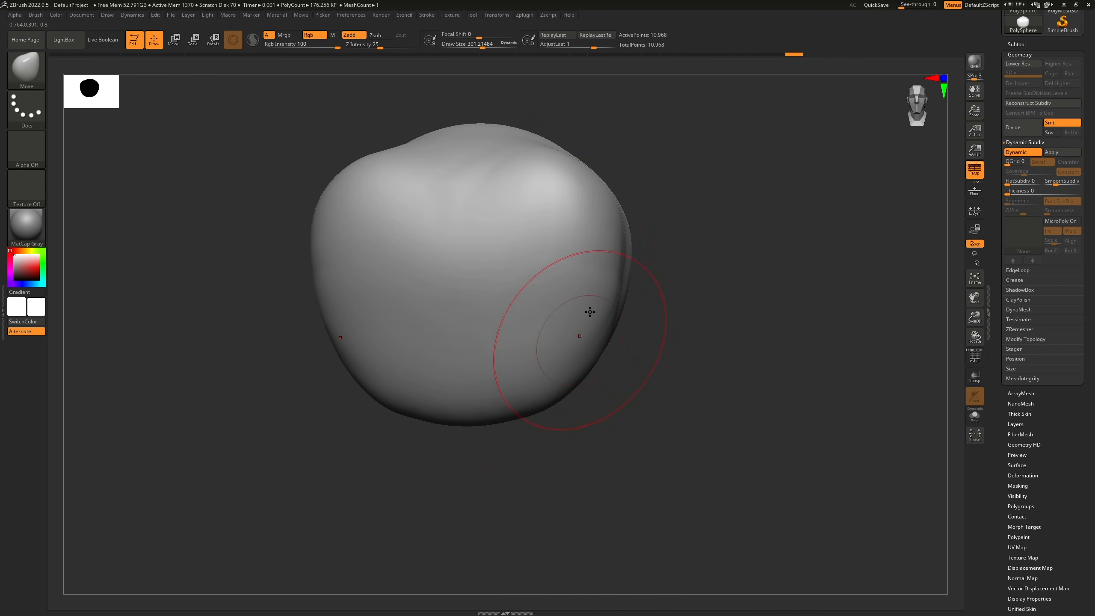
Step: Raise the form's upper corners and round out its lower sides and underside with more mirrored Move strokes
left_click_drag(586, 165, 594, 149)
left_click_drag(497, 342, 498, 352)
left_click_drag(573, 374, 580, 383)
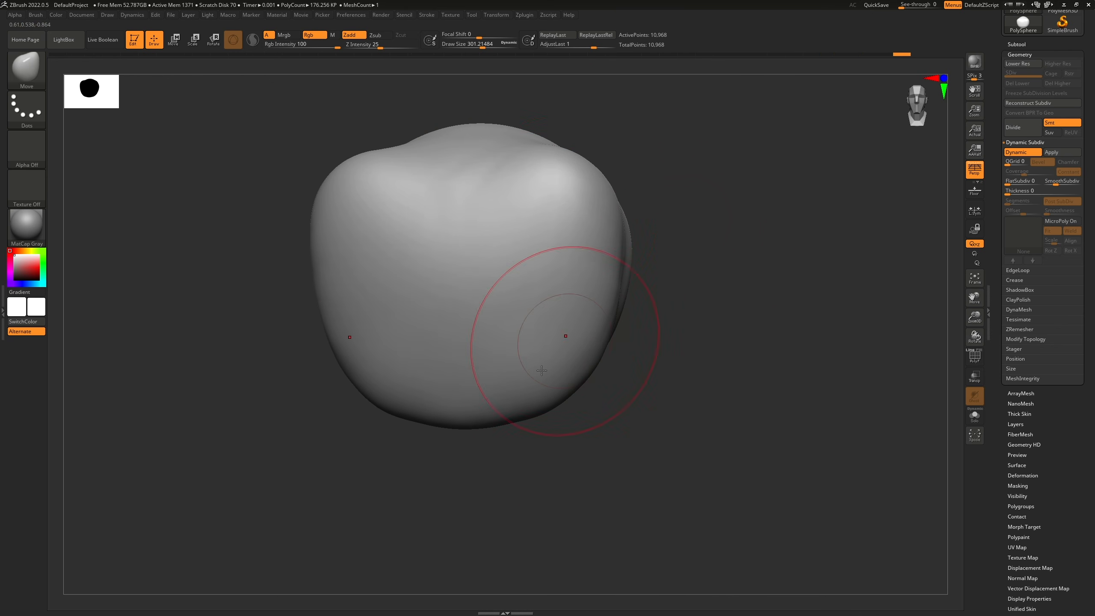
left_click_drag(472, 185, 467, 145)
left_click_drag(585, 260, 593, 258)
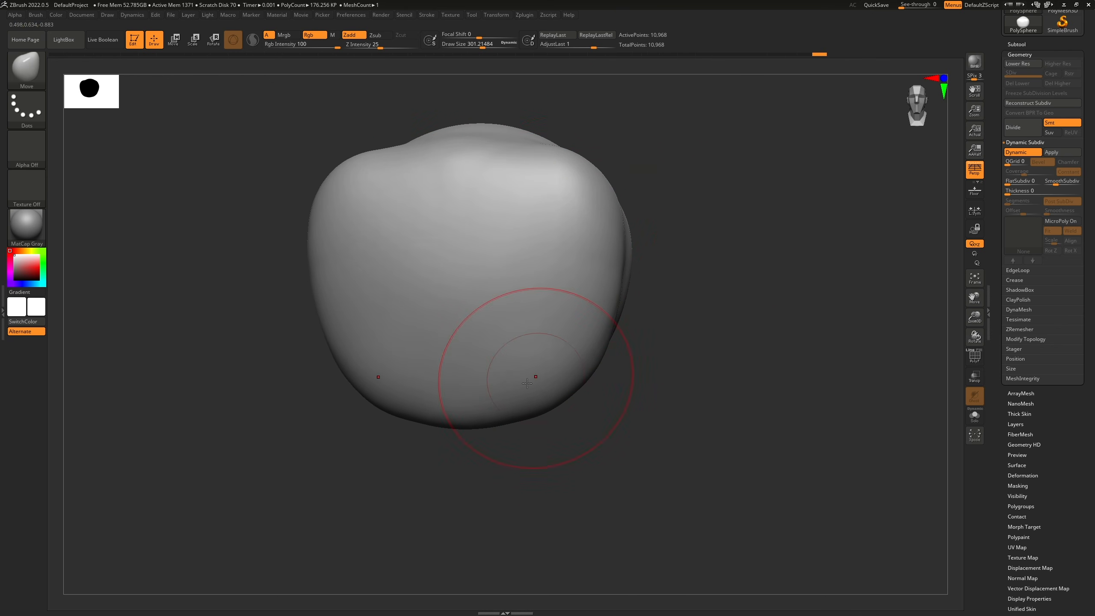
left_click_drag(527, 383, 529, 390)
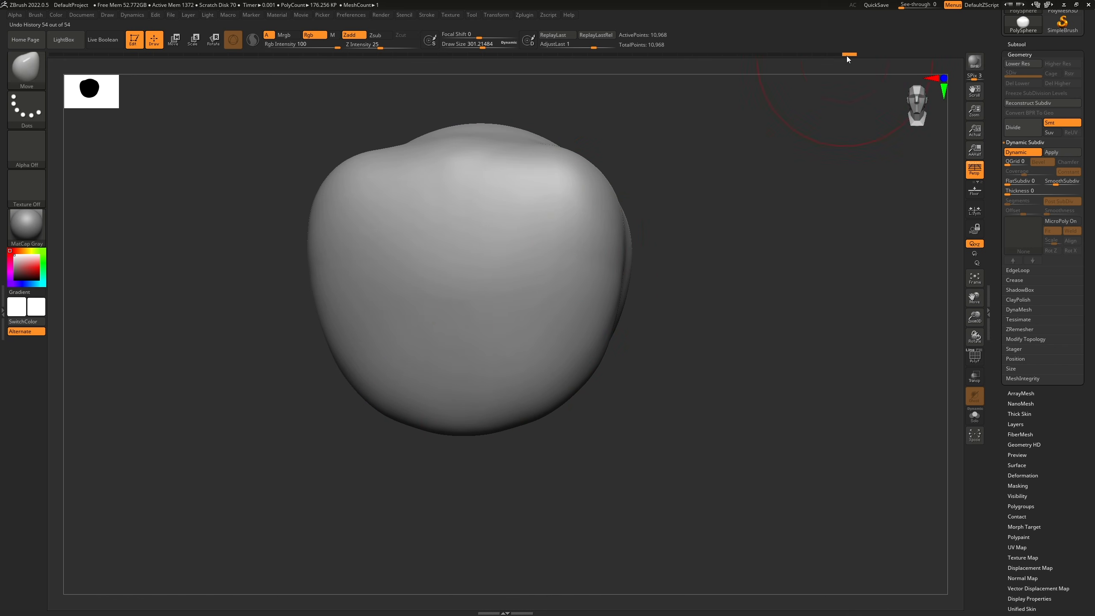
Step: Roll the undo history back to the unmodified sphere with Dynamic Subdiv on
mouse_move(847, 56)
left_mouse_down()
mouse_move(542, 87)
mouse_move(260, 82)
mouse_move(56, 55)
left_mouse_up()
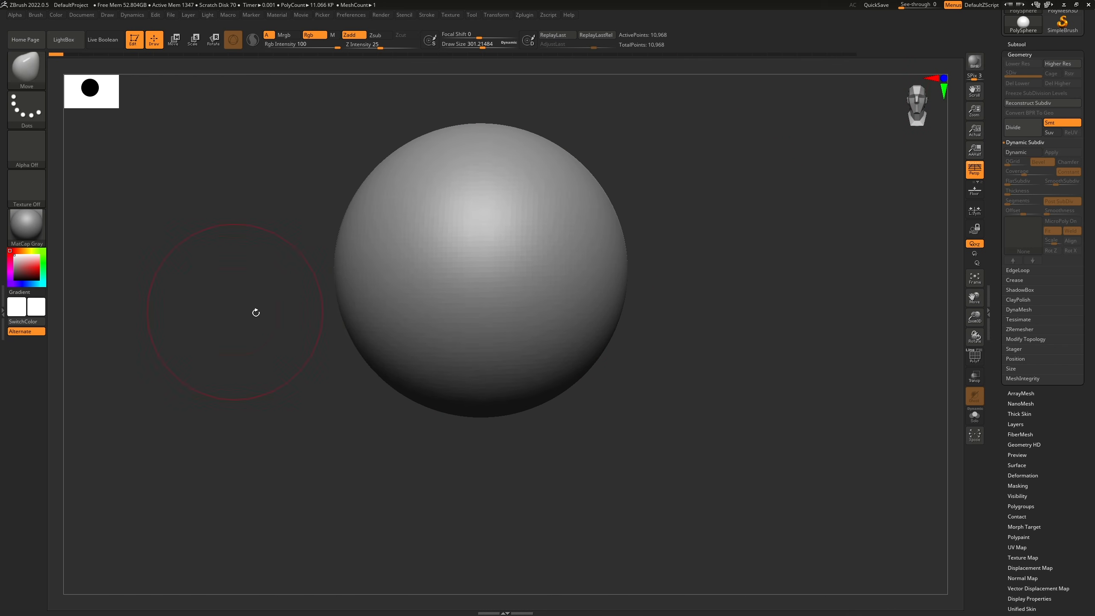
left_click(70, 54)
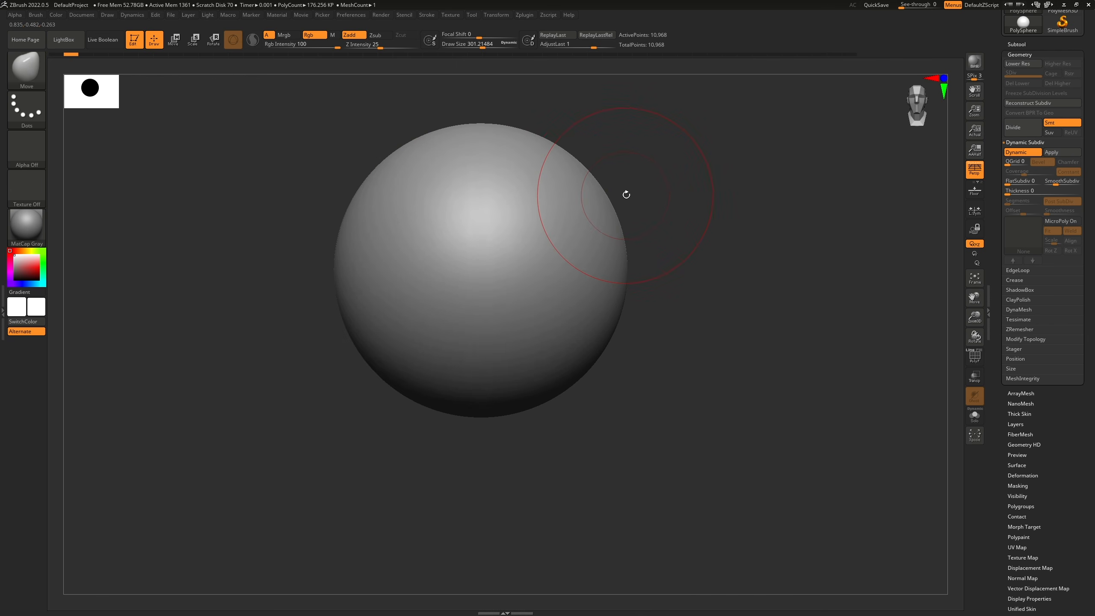
Step: Reduce the Move brush's draw size to about 127, and enlarge it to about 216
key("space")
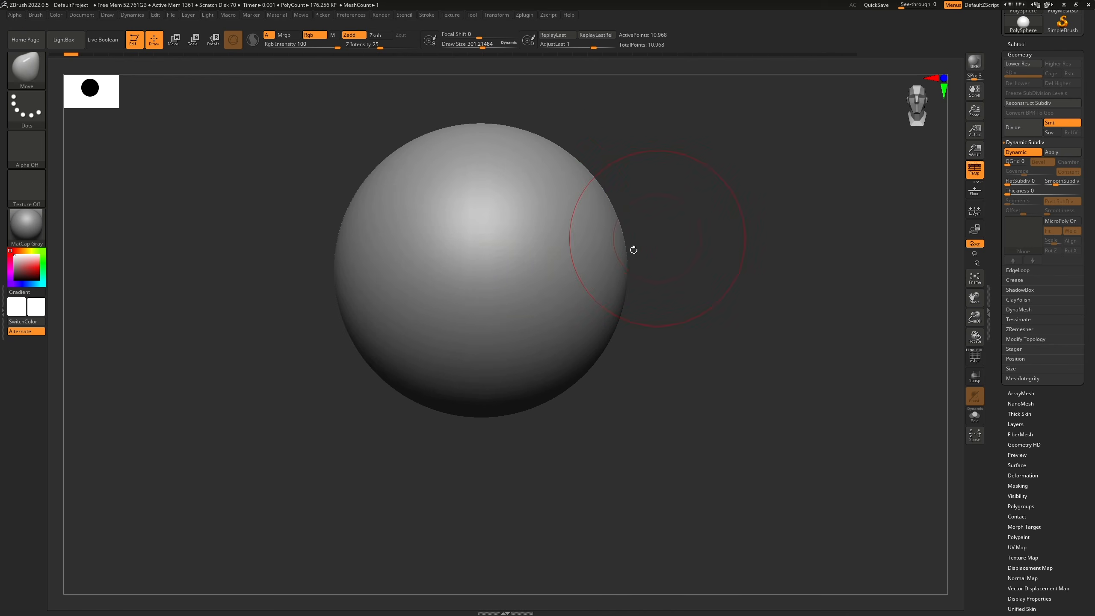
key("s")
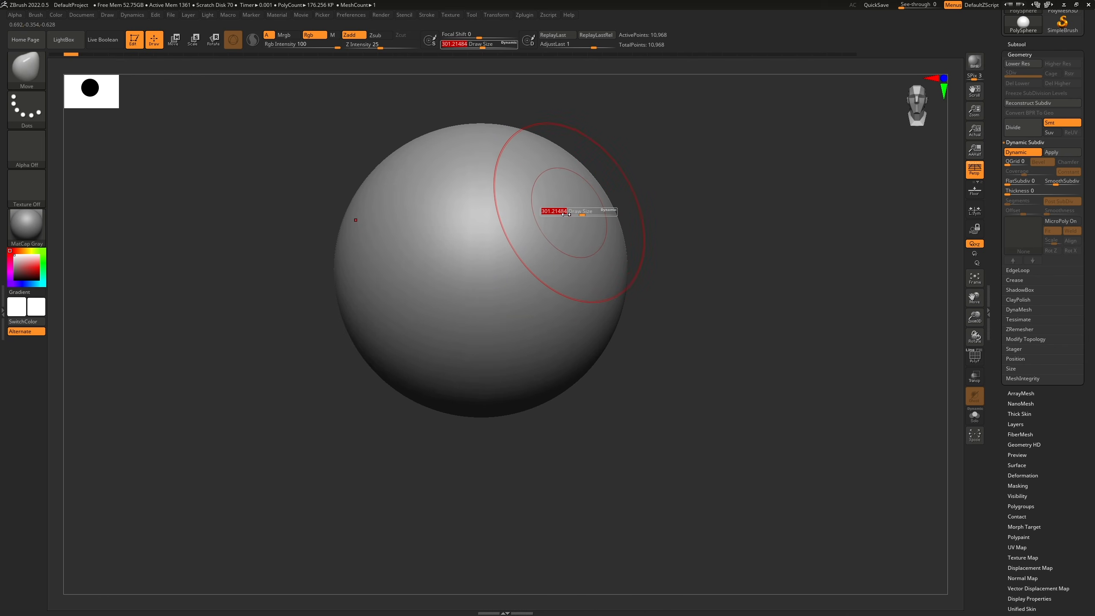
mouse_move(566, 219)
left_mouse_down()
mouse_move(541, 221)
mouse_move(556, 222)
left_mouse_up()
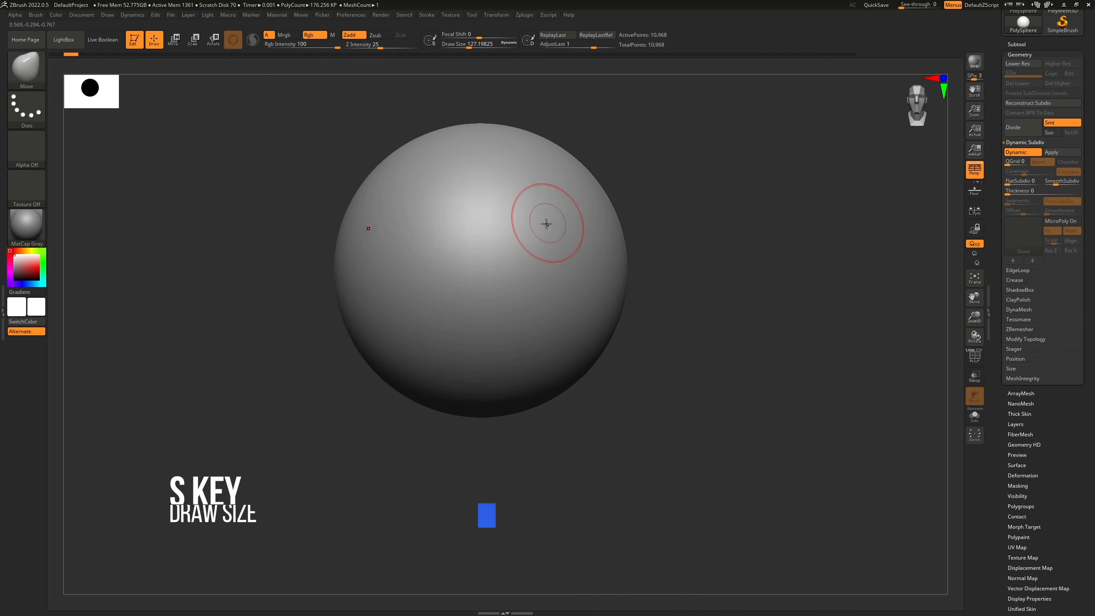
key("s")
left_click_drag(649, 205, 671, 210, "alt")
key("s")
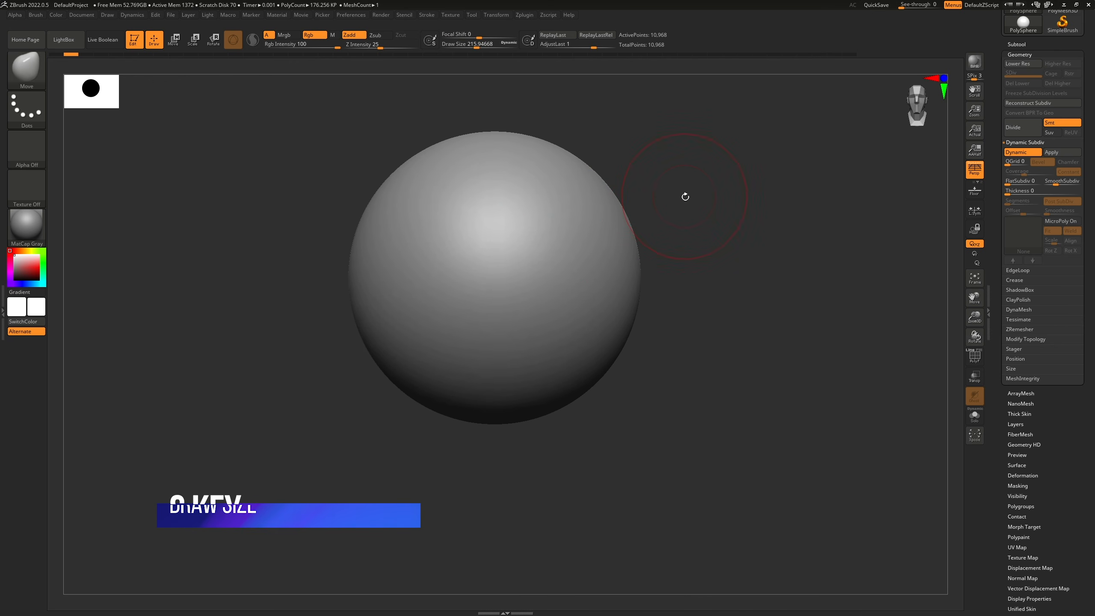
Step: Set the Move brush's Z Intensity to 23 and Focal Shift to -22 through the quick settings pop-up over the canvas
key("space")
left_click(591, 195)
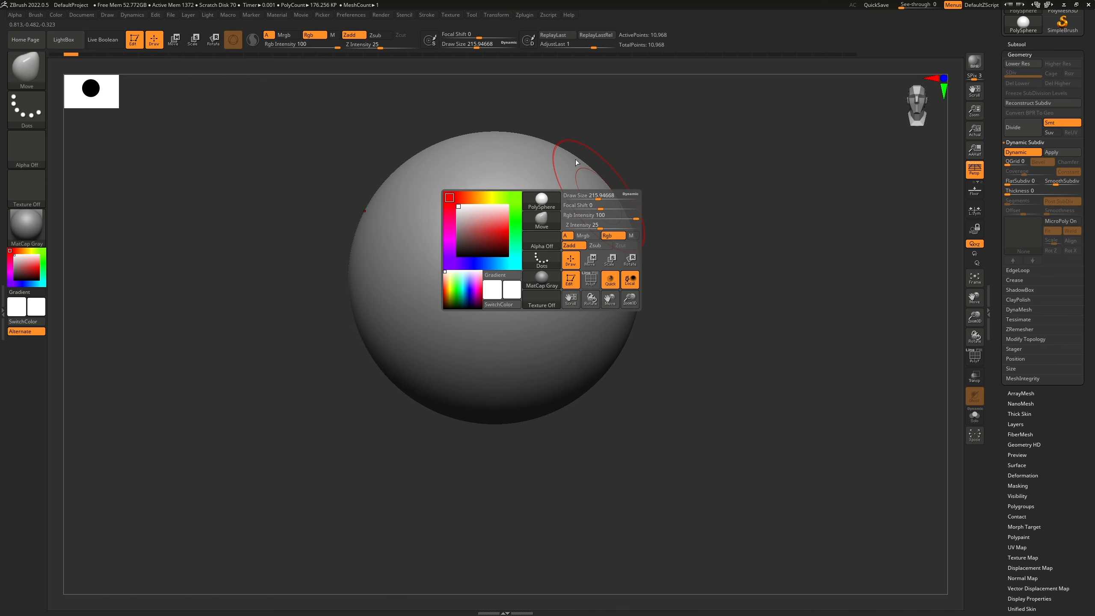
left_click(600, 226)
left_click_drag(599, 226, 619, 205)
left_click(593, 206)
mouse_move(536, 220)
left_mouse_down("alt")
mouse_move(582, 238)
mouse_move(749, 168)
left_mouse_up("alt")
left_click(634, 269)
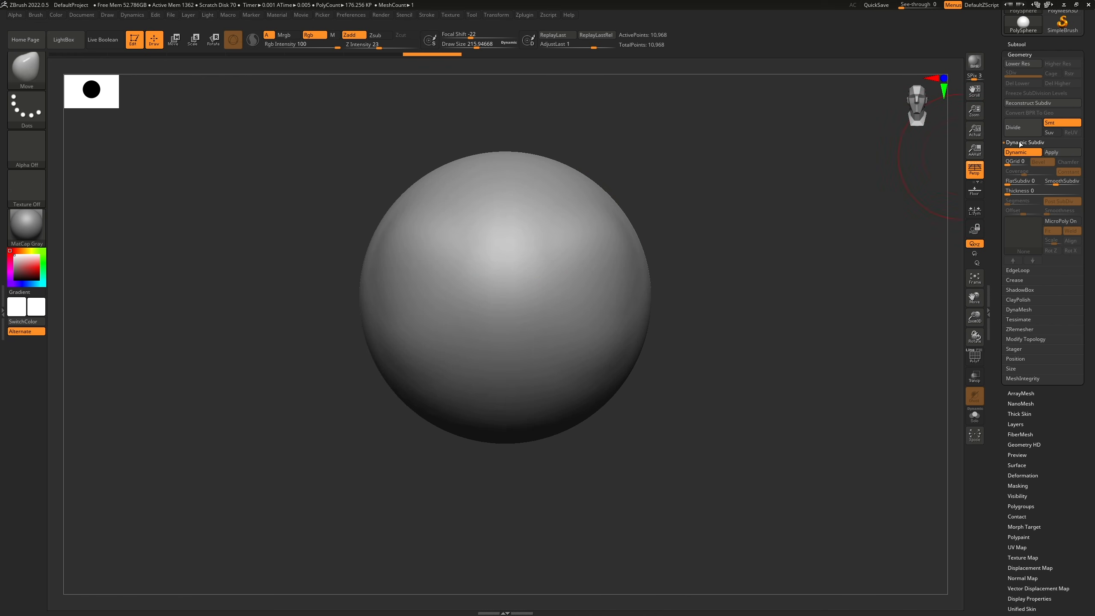
Step: Turn off Dynamic Subdiv and divide the mesh to subdivision level 3
left_click(1022, 153)
left_click(1021, 128)
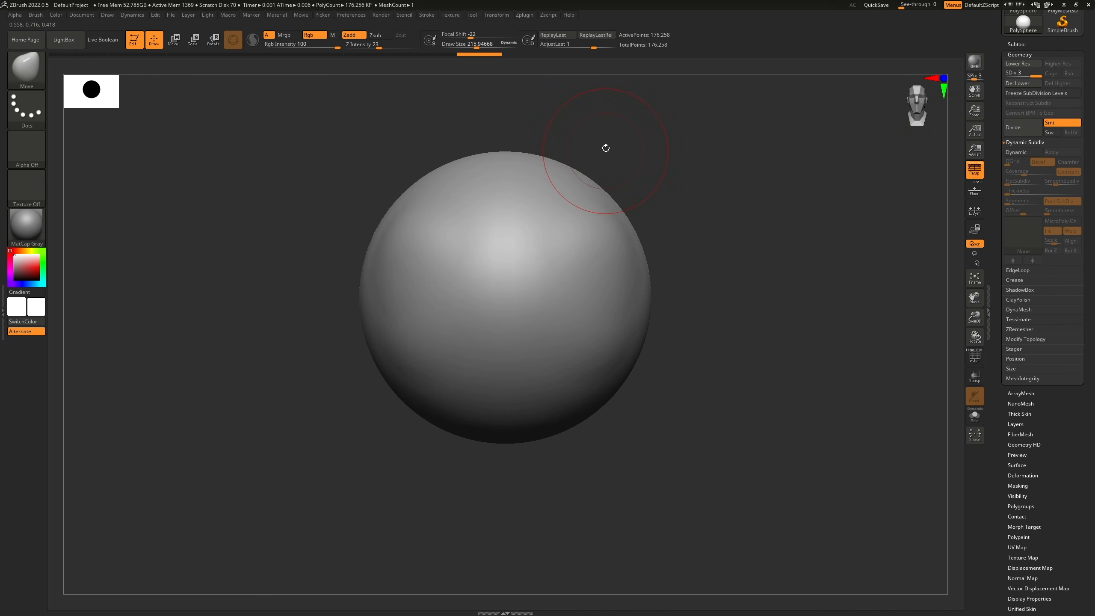
Step: Select the ClayBuildup brush, set its draw size to about 53, and sculpt mirrored diagonal strokes across the sphere's front
left_click(26, 70)
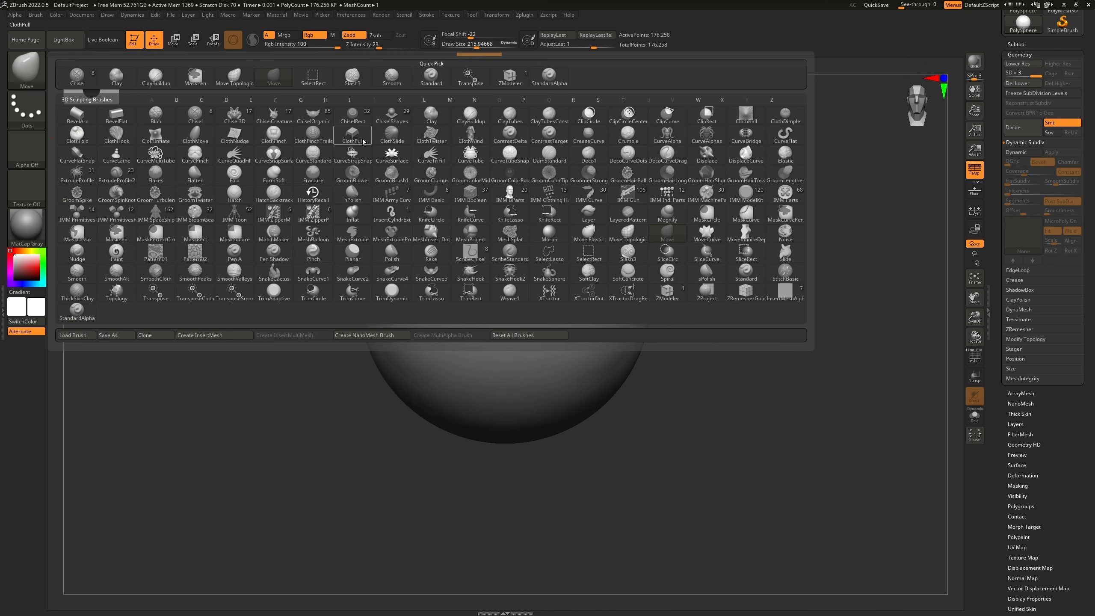
mouse_move(485, 112)
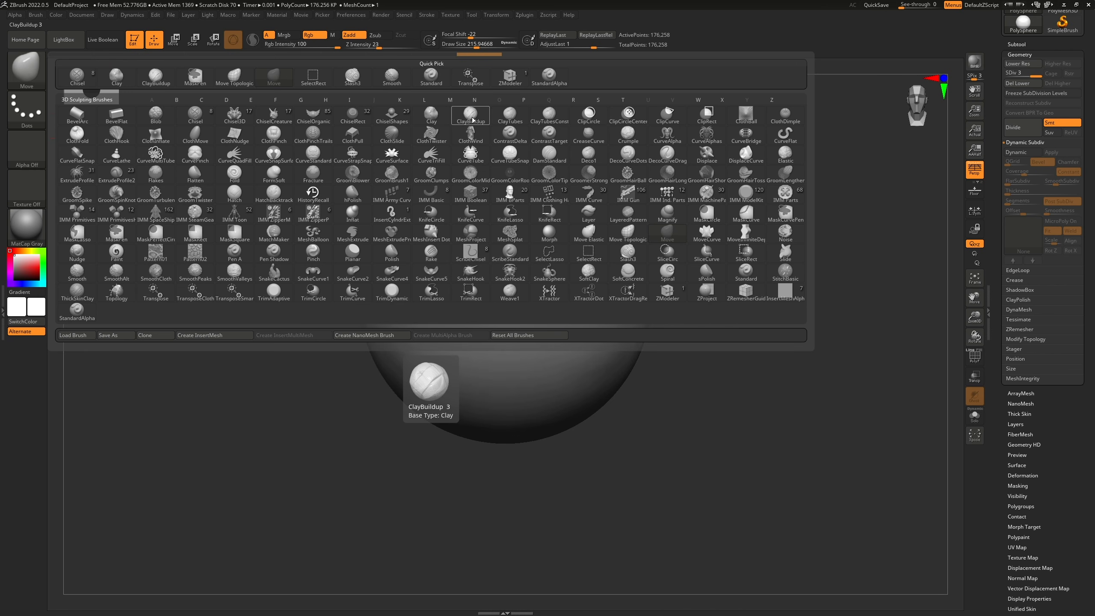
left_click(473, 120)
key("s")
left_click_drag(533, 287, 520, 287)
left_click_drag(580, 211, 501, 343)
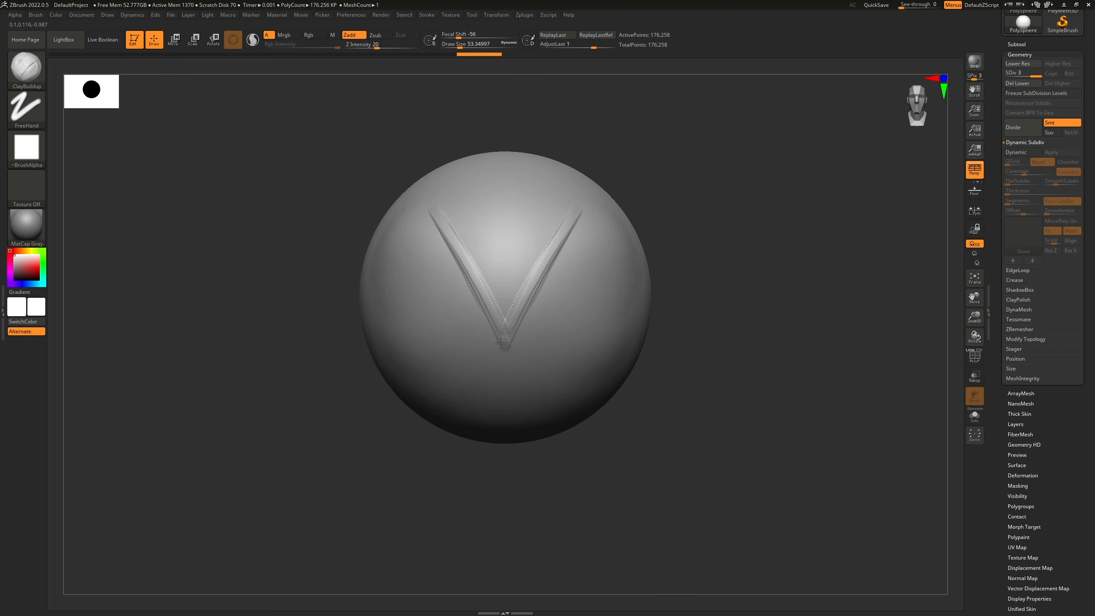
mouse_move(501, 343)
right_mouse_down()
mouse_move(535, 337)
mouse_move(513, 337)
mouse_move(521, 341)
right_mouse_up()
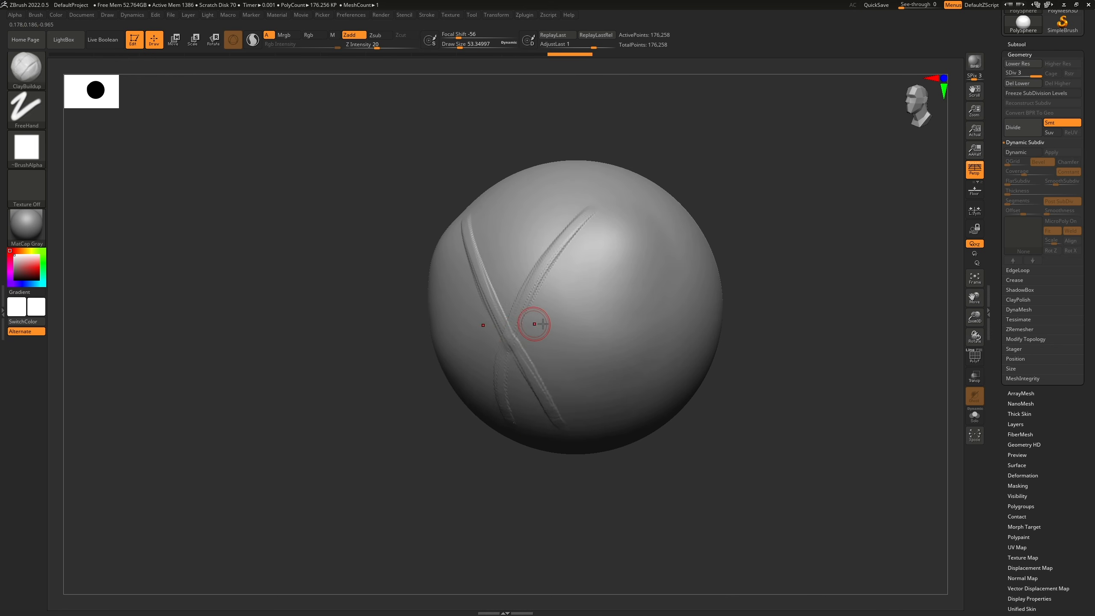
Step: Switch to subdivision level 2, and outline and fill a mirrored raised patch on the sphere's side with ClayBuildup strokes
key("shift+d")
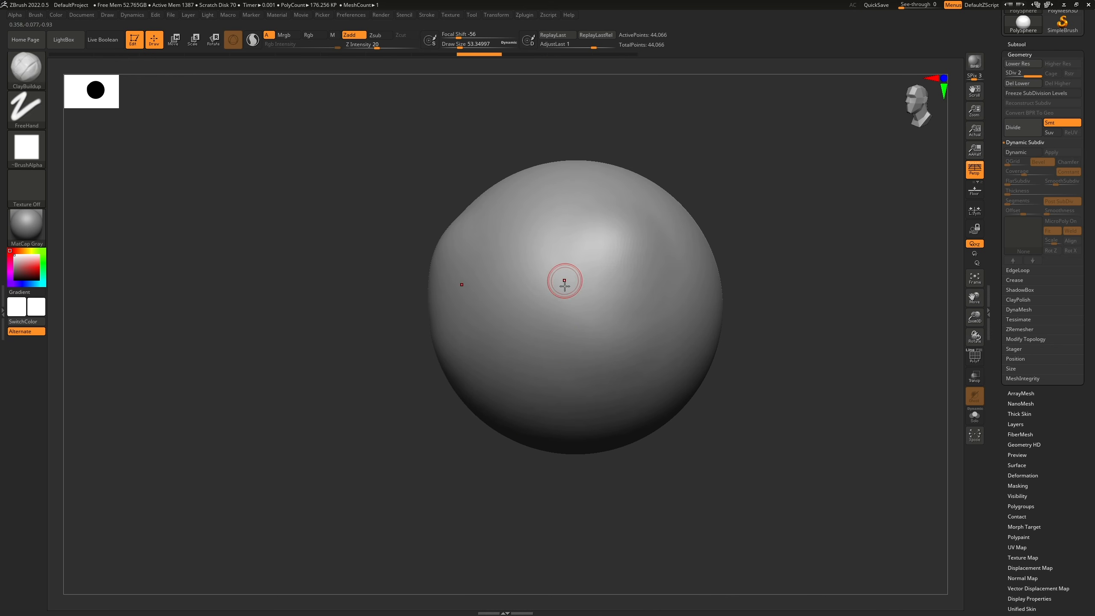
left_click_drag(620, 206, 558, 309)
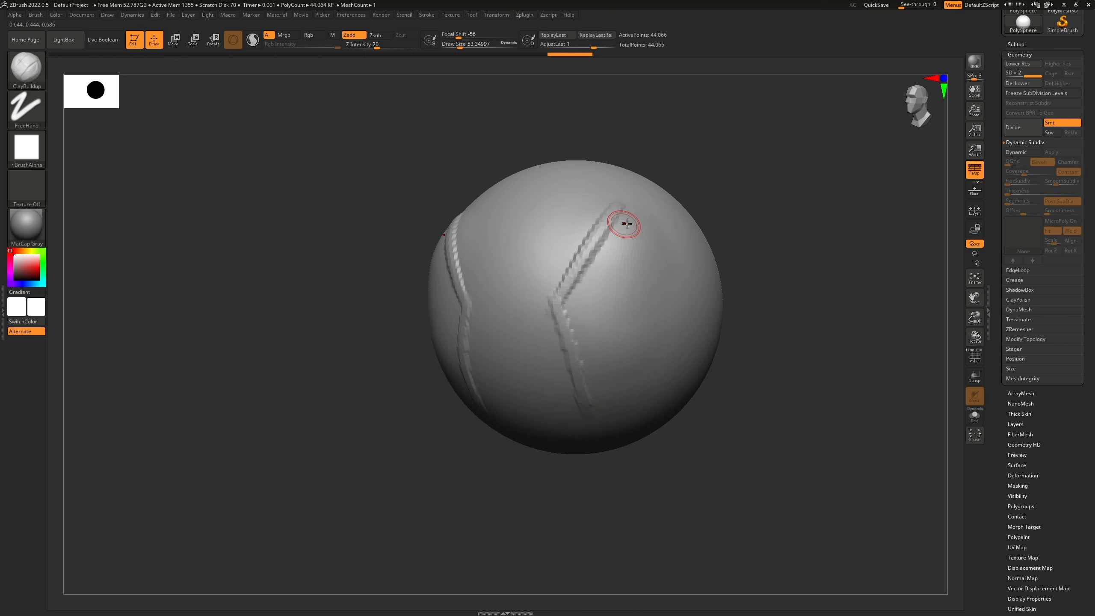
right_click_drag(623, 220, 709, 183)
right_click_drag(793, 178, 539, 280)
left_click_drag(483, 367, 547, 337)
mouse_move(604, 165)
left_mouse_down()
mouse_move(576, 298)
mouse_move(517, 350)
mouse_move(582, 330)
mouse_move(599, 197)
left_mouse_up()
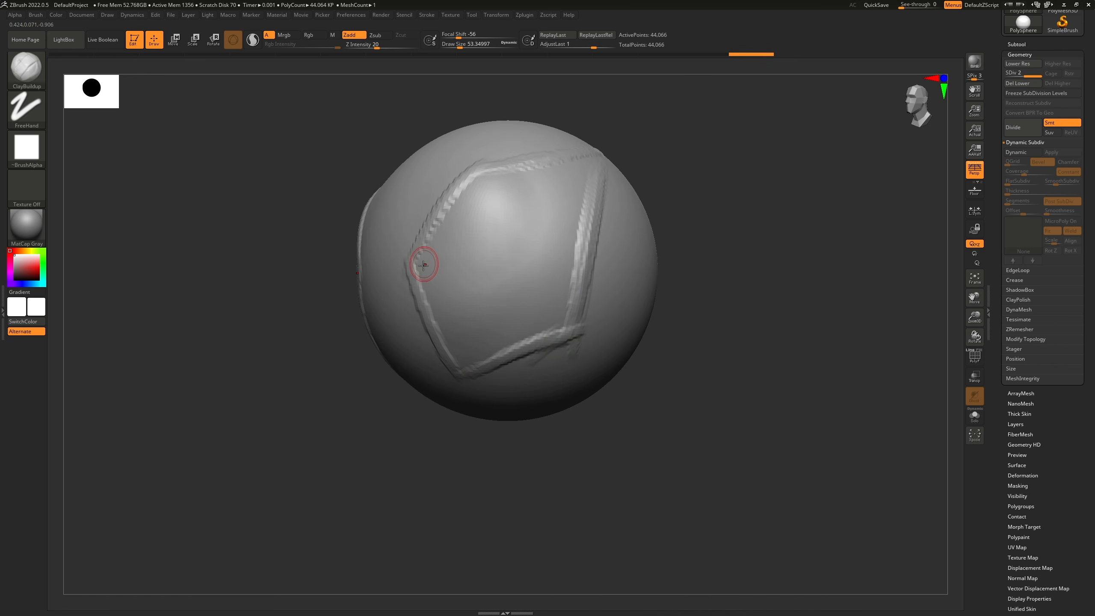
mouse_move(440, 296)
left_mouse_down()
mouse_move(483, 263)
mouse_move(513, 276)
mouse_move(502, 309)
mouse_move(563, 304)
mouse_move(565, 207)
mouse_move(584, 180)
left_mouse_up()
Step: Switch to the Move brush, set its draw size to about 179, and nudge the raised patches' inner edges
left_click(27, 71)
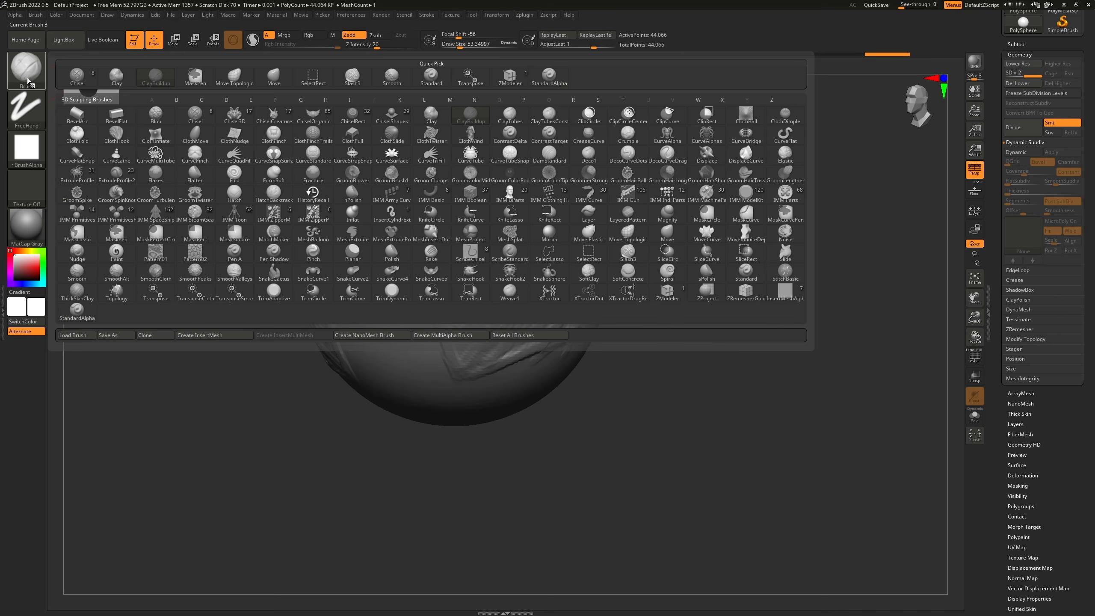
left_click(44, 70)
left_click(274, 78)
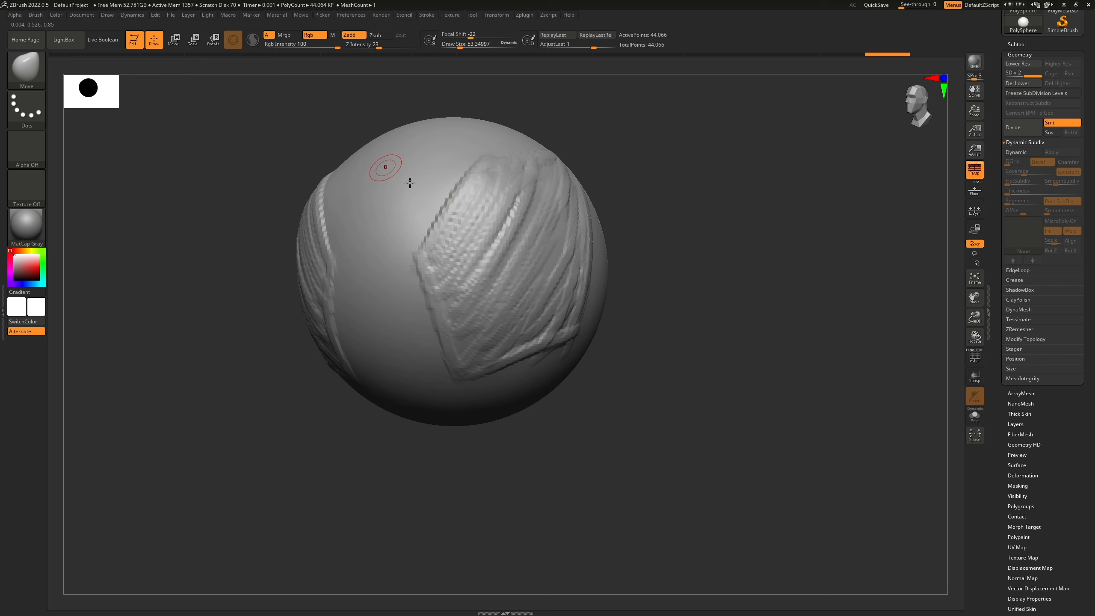
left_click_drag(612, 170, 657, 182)
key("s")
left_click_drag(513, 168, 523, 174)
left_click_drag(473, 263, 483, 264)
left_click_drag(479, 366, 491, 386)
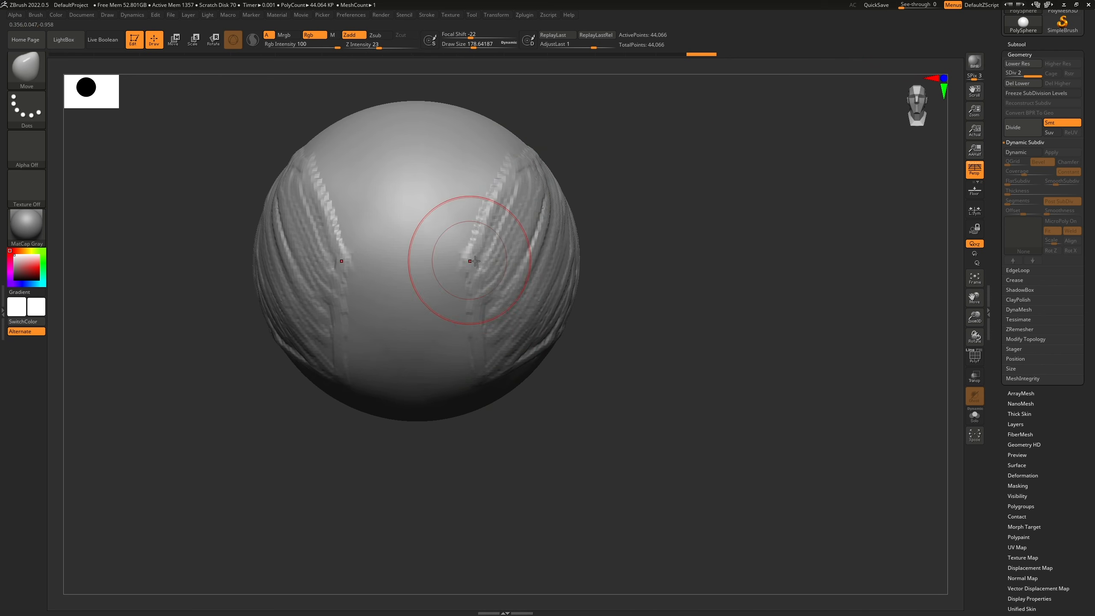
Step: Pull the raised patches' upper outer corners outward with mirrored Move strokes
mouse_move(464, 257)
right_mouse_down()
mouse_move(574, 311)
mouse_move(626, 182)
mouse_move(614, 122)
right_mouse_up()
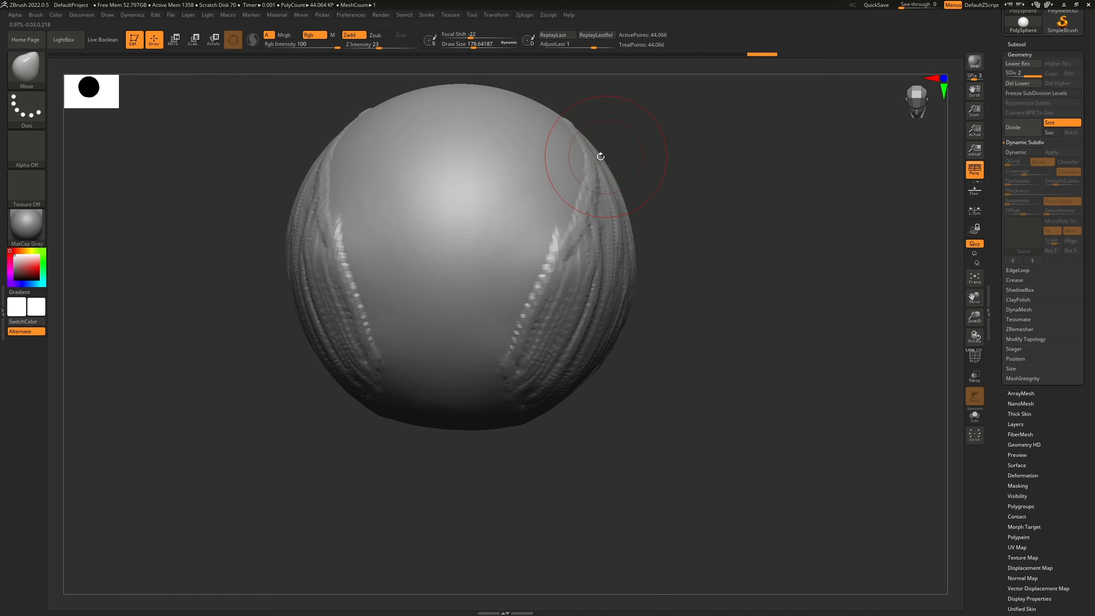
left_click_drag(585, 131, 580, 137)
mouse_move(555, 237)
left_mouse_down()
mouse_move(587, 214)
mouse_move(593, 187)
left_mouse_up()
mouse_move(664, 193)
right_mouse_down("shift")
mouse_move(725, 172)
mouse_move(677, 218)
mouse_move(672, 161)
right_mouse_up("shift")
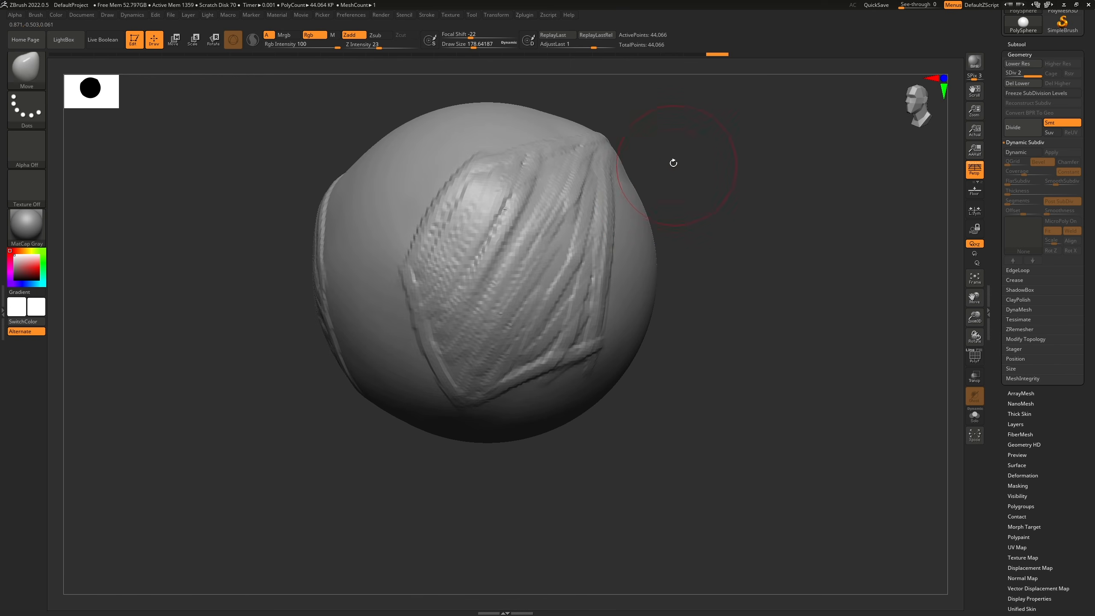
Step: Select the hPolish brush and flatten the mirrored raised side patches with polishing strokes
left_click(24, 76)
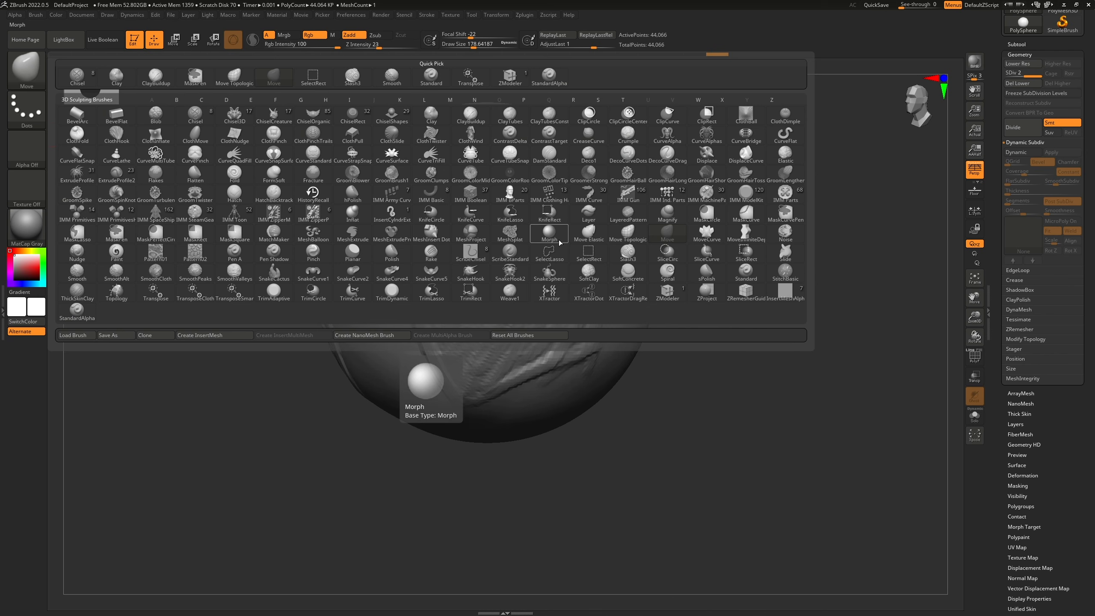
key("h")
left_click(352, 192)
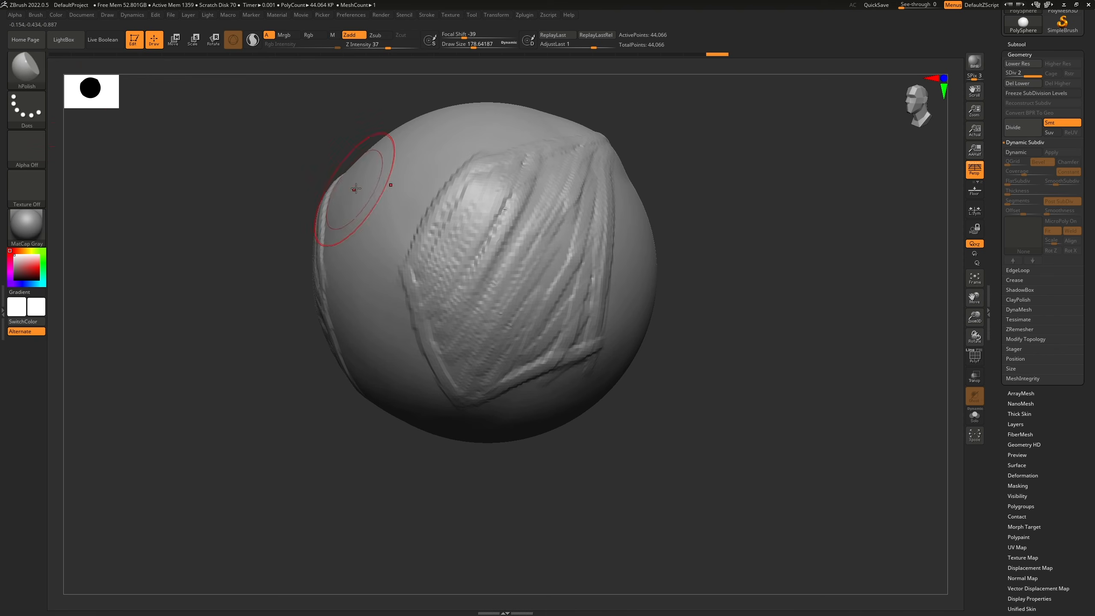
mouse_move(539, 259)
left_mouse_down()
mouse_move(562, 281)
mouse_move(485, 205)
mouse_move(472, 310)
mouse_move(496, 369)
mouse_move(556, 311)
mouse_move(500, 190)
mouse_move(483, 220)
left_mouse_up()
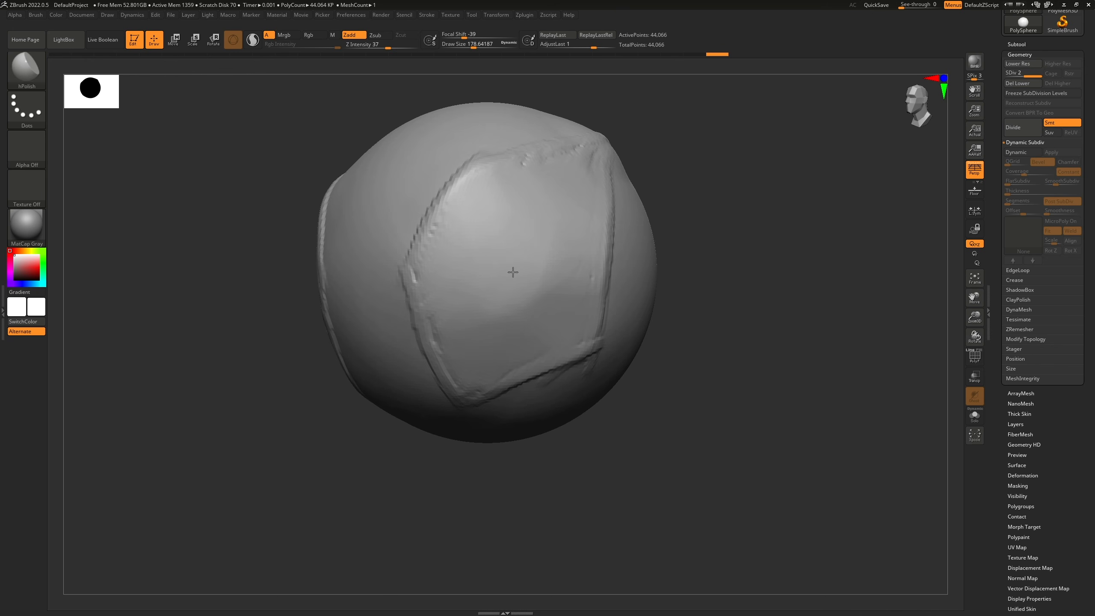
left_click_drag(510, 303, 557, 287)
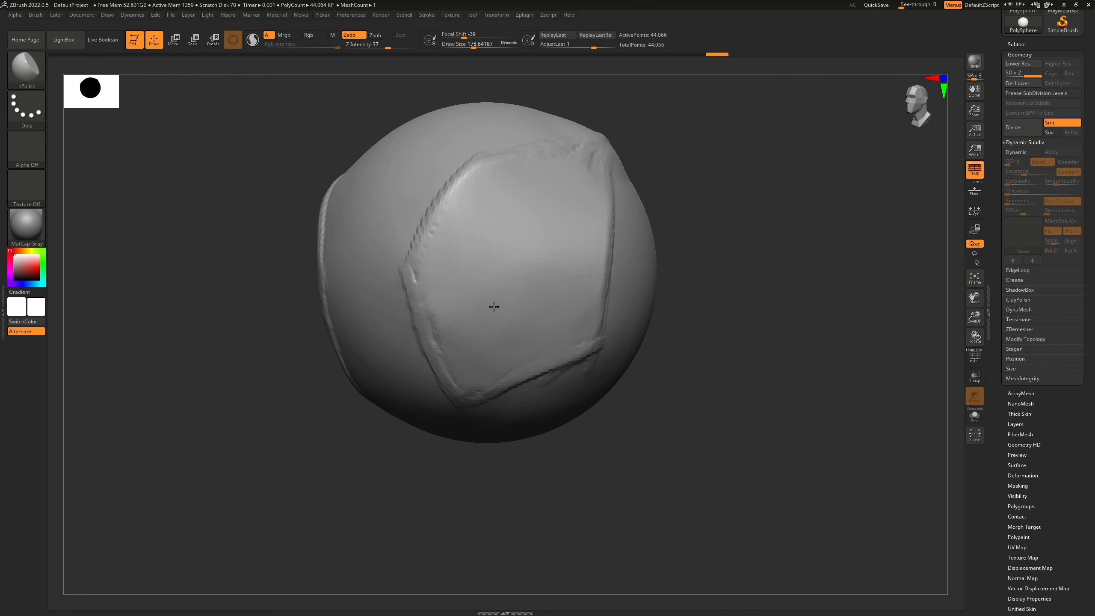
Step: Divide the mesh to subdivision level 3 and set the hPolish brush's Z Intensity to 24
mouse_move(687, 201)
left_mouse_down()
mouse_move(704, 215)
mouse_move(675, 202)
left_mouse_up()
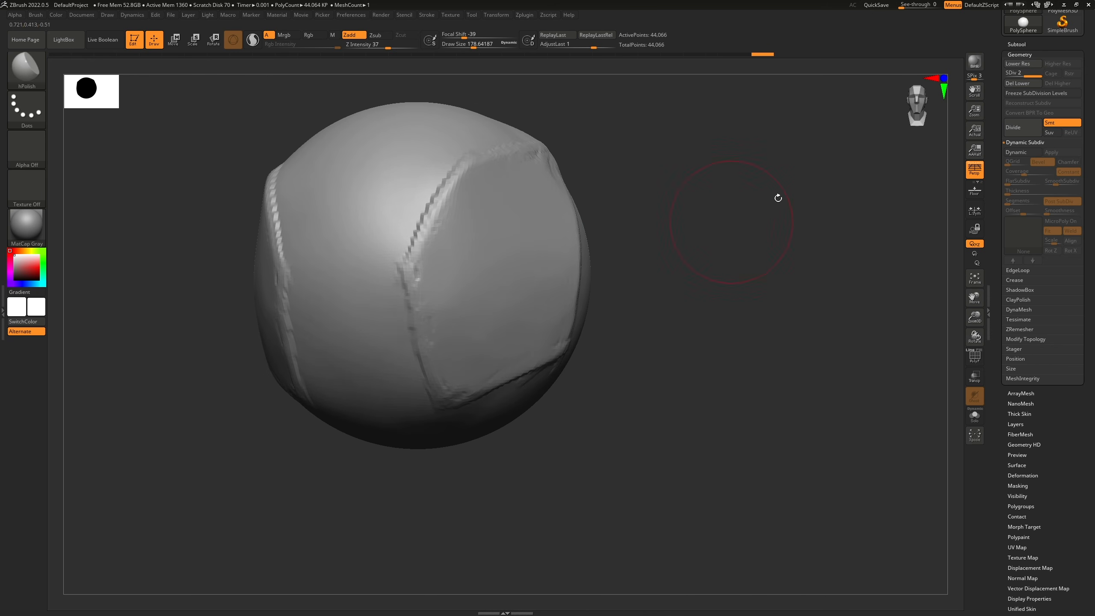
left_click(1022, 132)
right_click_drag(485, 254, 497, 331)
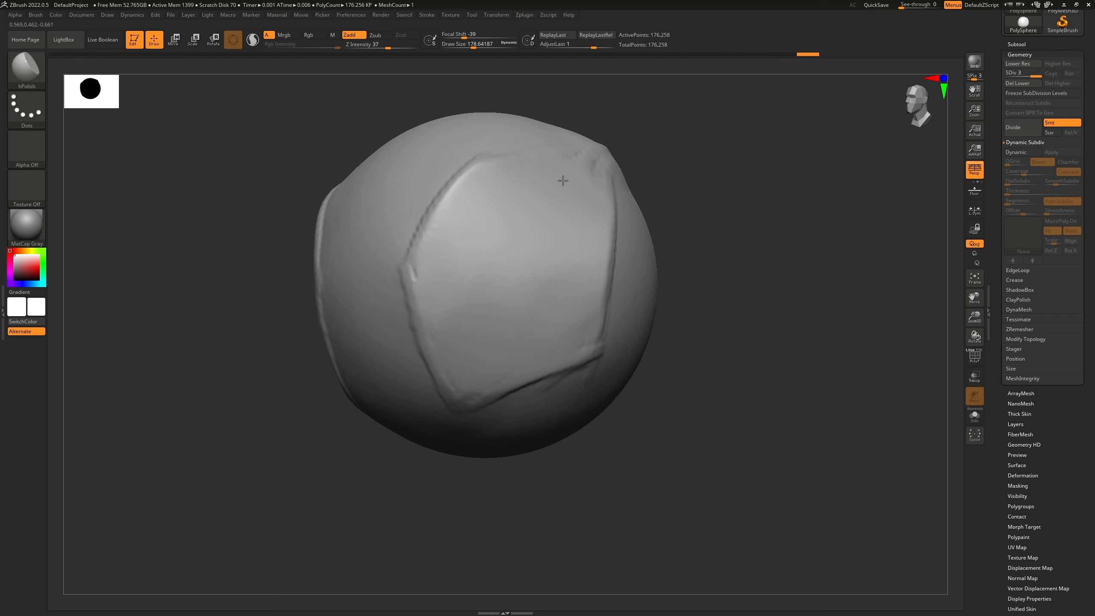
right_click_drag(452, 343, 508, 183)
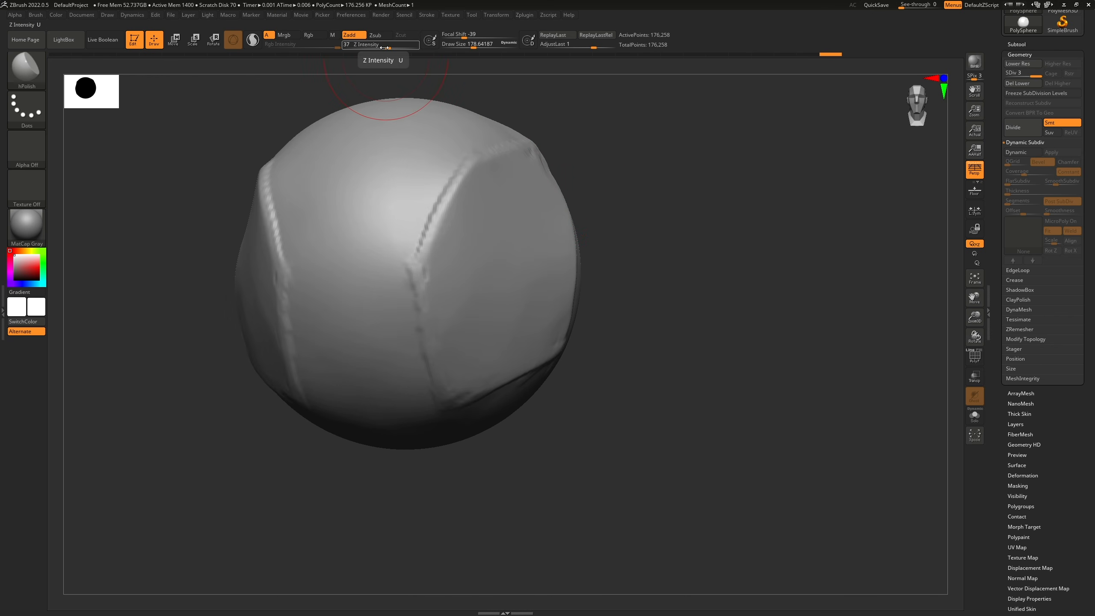
left_click_drag(385, 47, 382, 48)
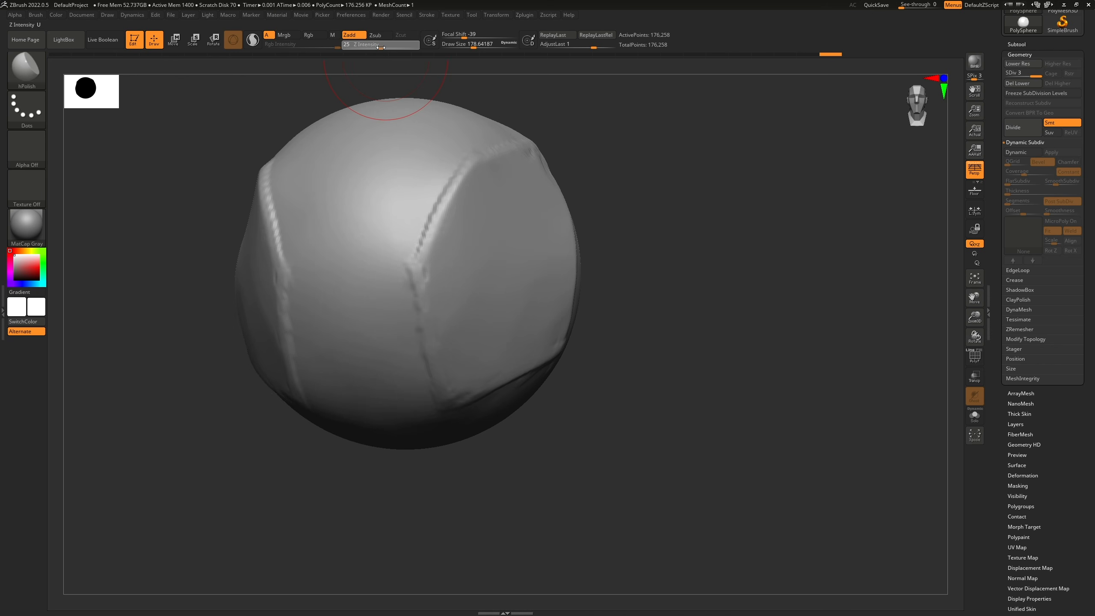
left_click_drag(380, 45, 379, 45)
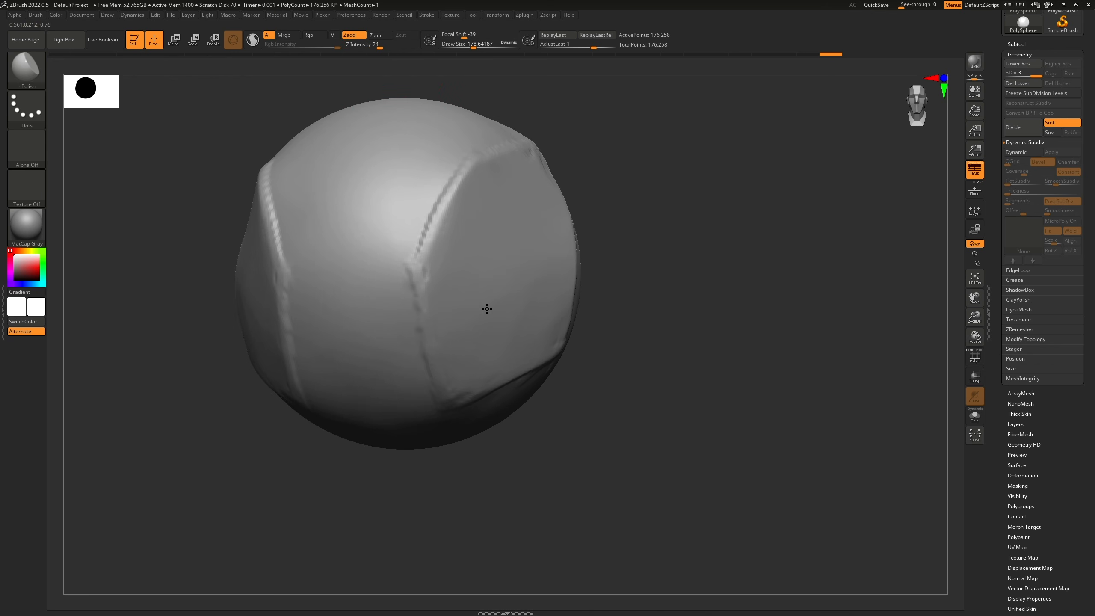
right_click_drag(487, 309, 538, 252)
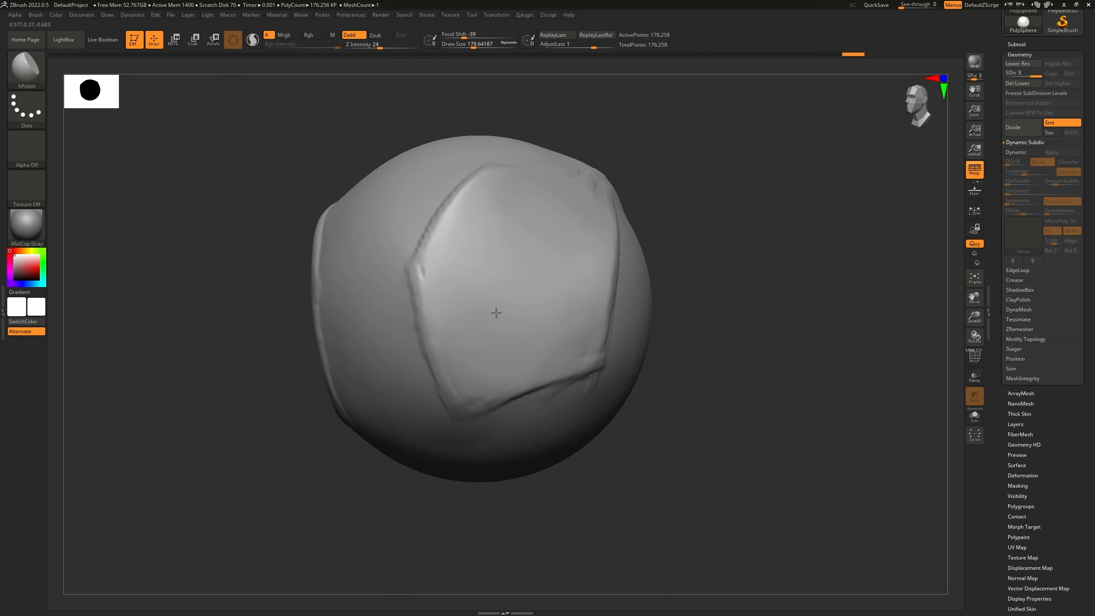
mouse_move(530, 248)
right_mouse_down()
mouse_move(639, 185)
mouse_move(482, 299)
right_mouse_up()
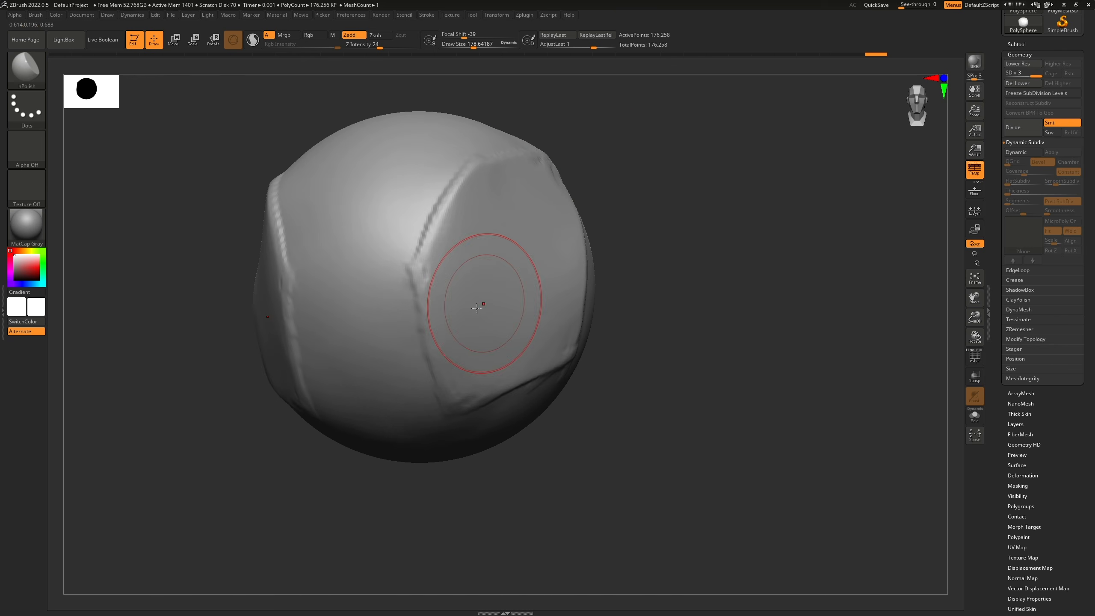
Step: Divide the mesh to subdivision level 4 and polish flat upper and lower planes between the side patches with hPolish
left_click(1024, 134)
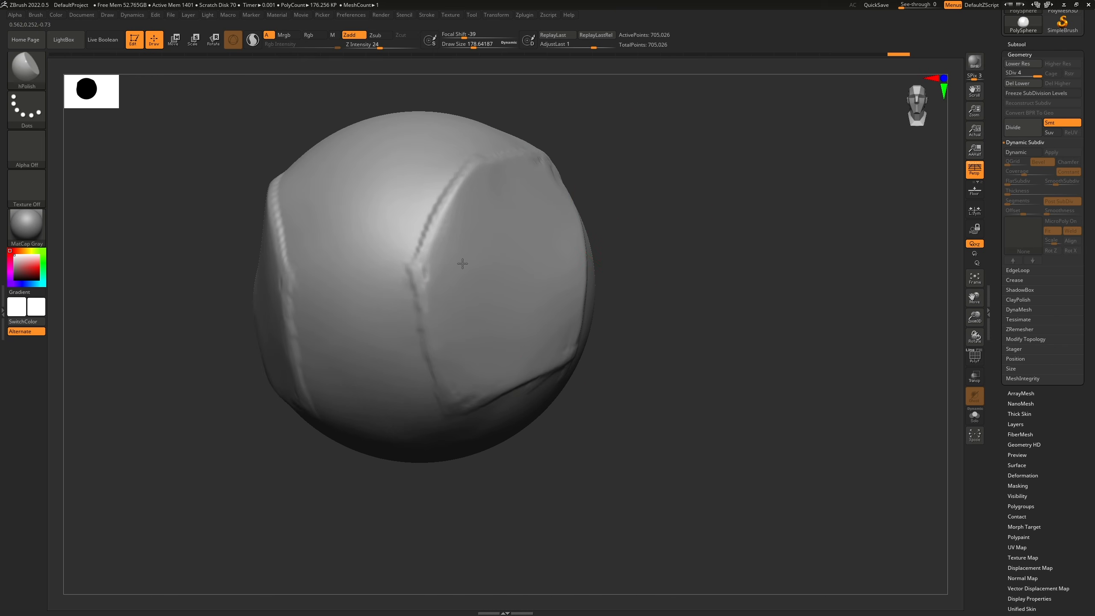
left_click_drag(484, 197, 513, 207)
right_click_drag(621, 198, 604, 214)
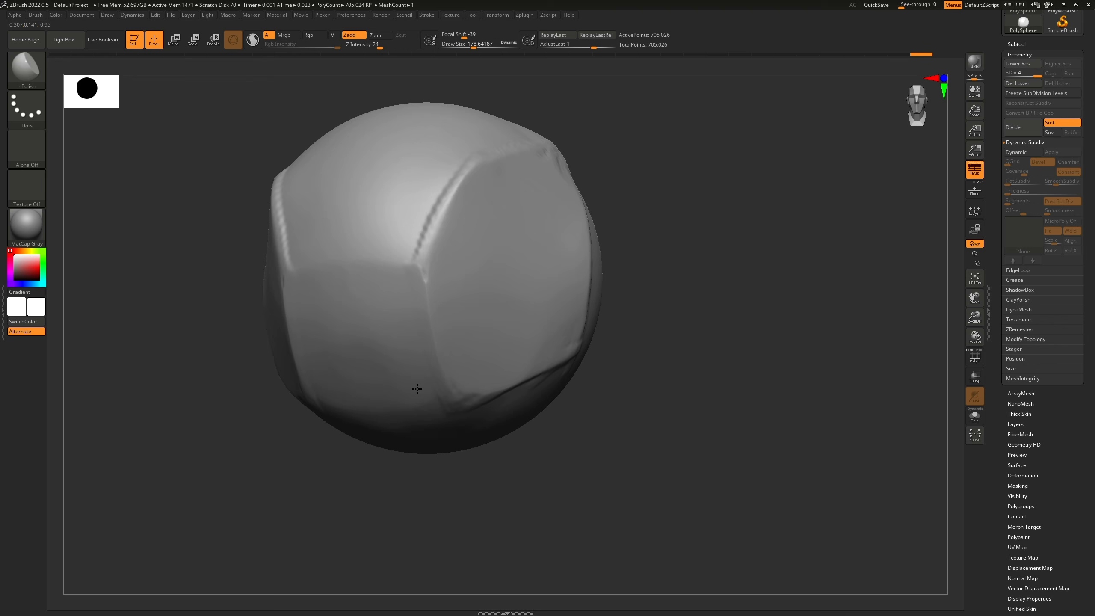
key("ctrl+z")
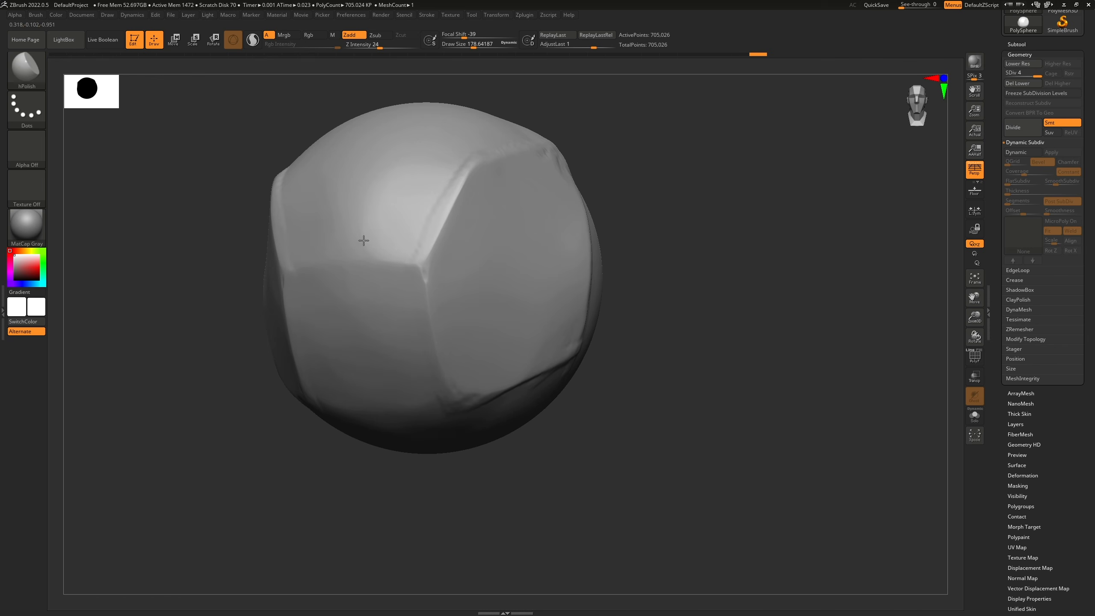
left_click_drag(373, 146, 409, 244)
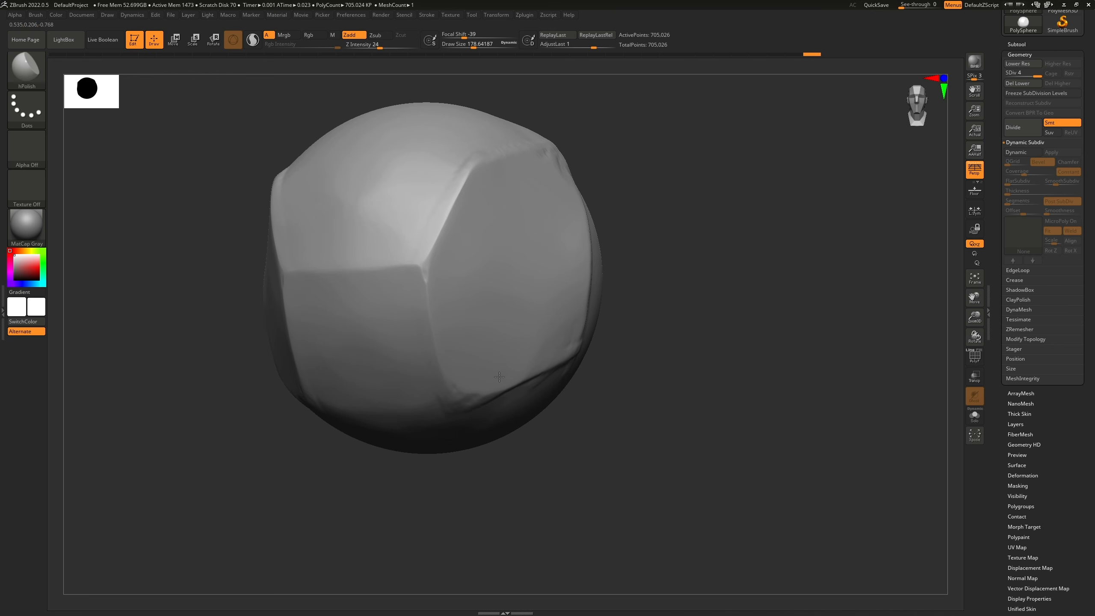
left_click_drag(499, 376, 484, 314)
Step: Select ClayBuildup, set its draw size to about 78, and build up mirrored ridges along the side patches' inner and upper edges
left_click(30, 70)
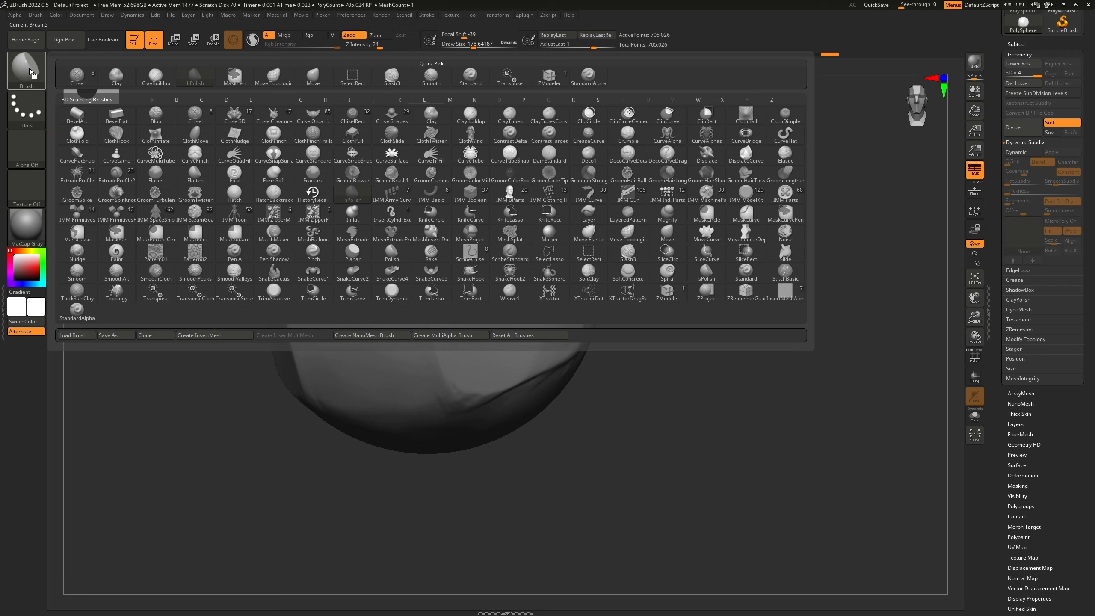
left_click(156, 76)
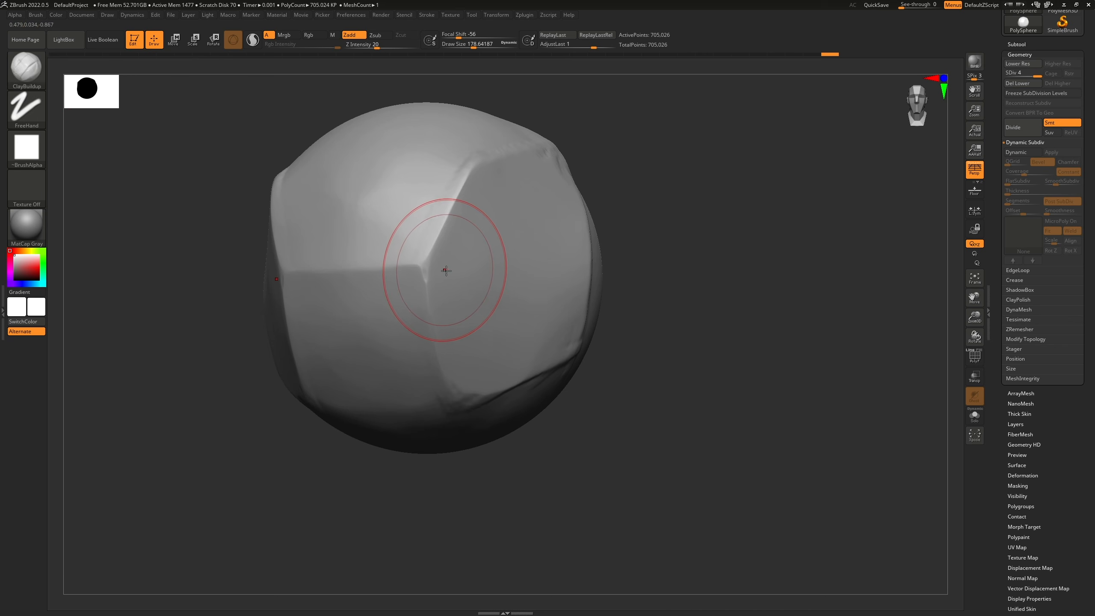
key("s")
left_click_drag(468, 269, 435, 325)
mouse_move(425, 280)
left_mouse_down()
mouse_move(466, 149)
mouse_move(545, 150)
left_mouse_up()
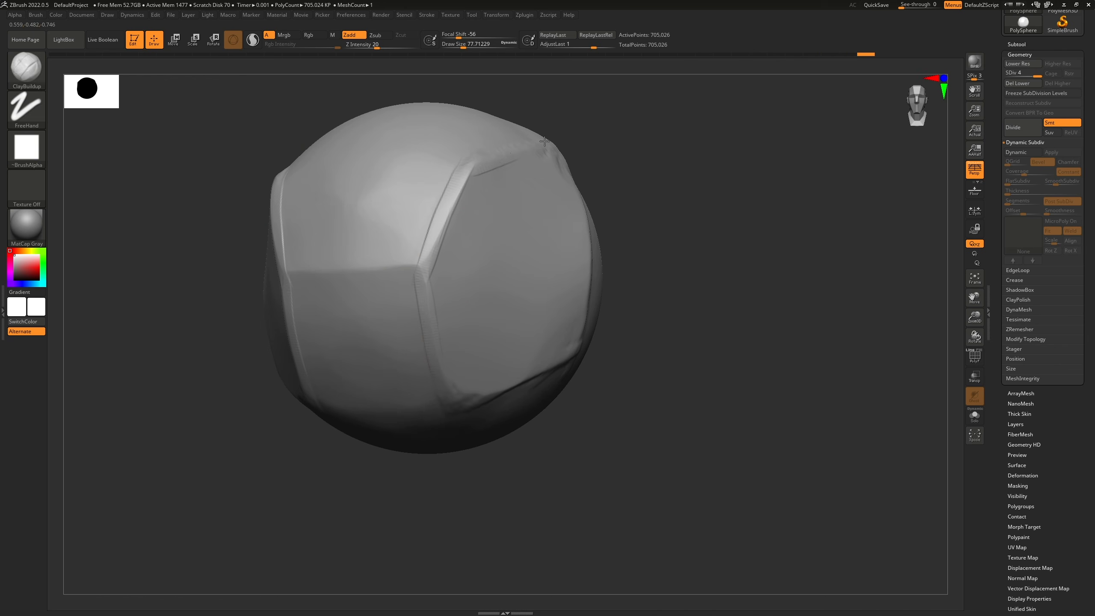
Step: Turn on the draw size's S toggle and fill the mirrored side patches with diagonal ClayBuildup strokes
mouse_move(624, 270)
left_mouse_down()
mouse_move(501, 244)
mouse_move(569, 298)
left_mouse_up()
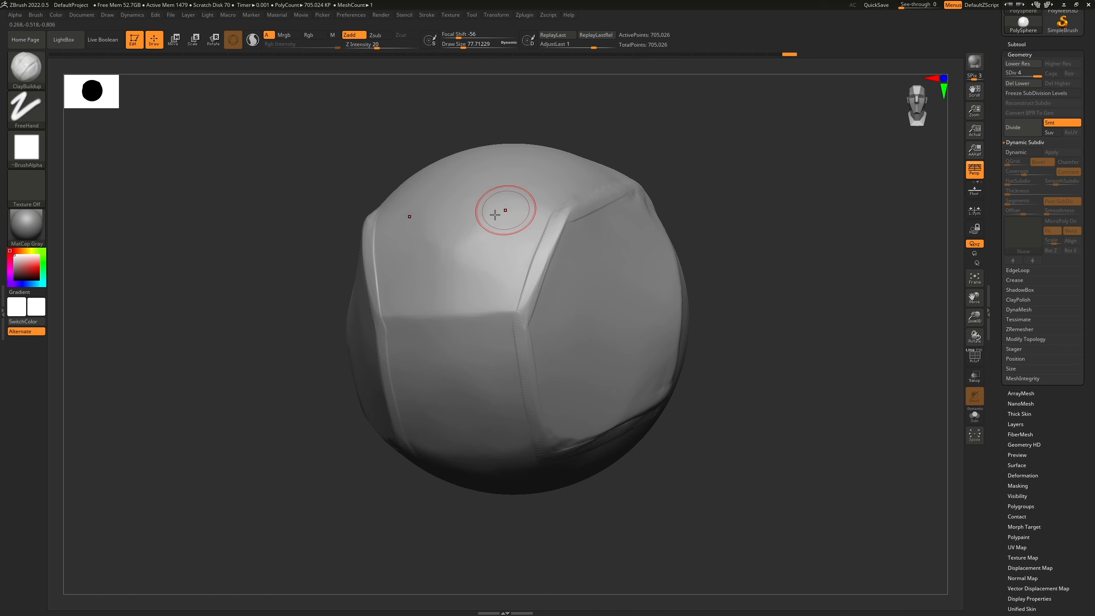
left_click_drag(544, 256, 513, 325)
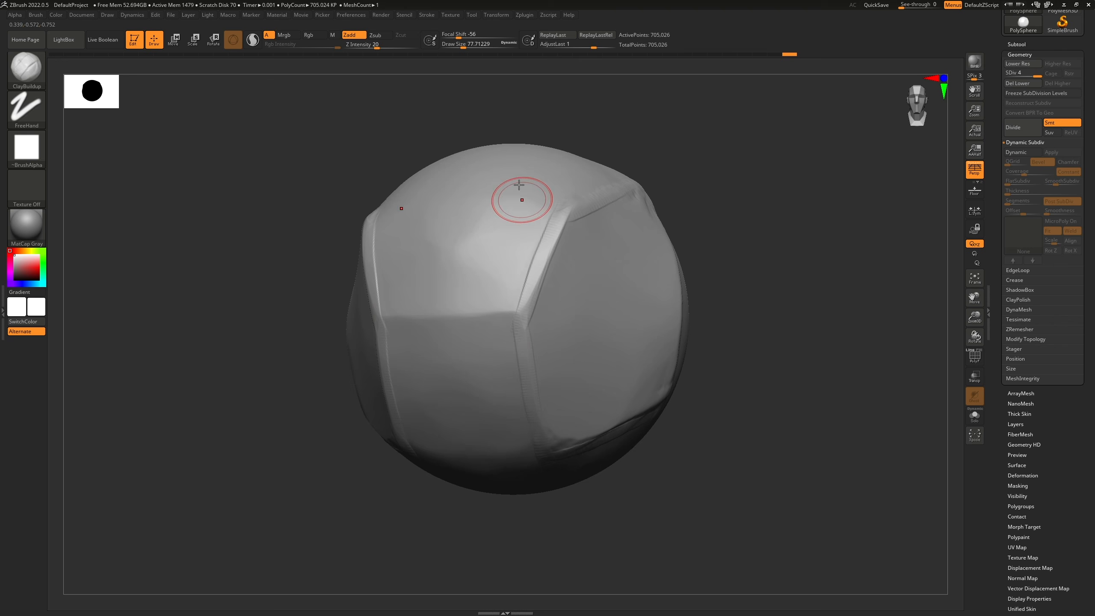
left_click(432, 41)
mouse_move(562, 237)
left_mouse_down()
mouse_move(542, 247)
mouse_move(519, 315)
mouse_move(530, 380)
left_mouse_up()
mouse_move(704, 178)
left_mouse_down()
mouse_move(565, 227)
mouse_move(634, 220)
mouse_move(619, 245)
mouse_move(658, 254)
mouse_move(711, 346)
mouse_move(647, 388)
mouse_move(620, 379)
left_mouse_up()
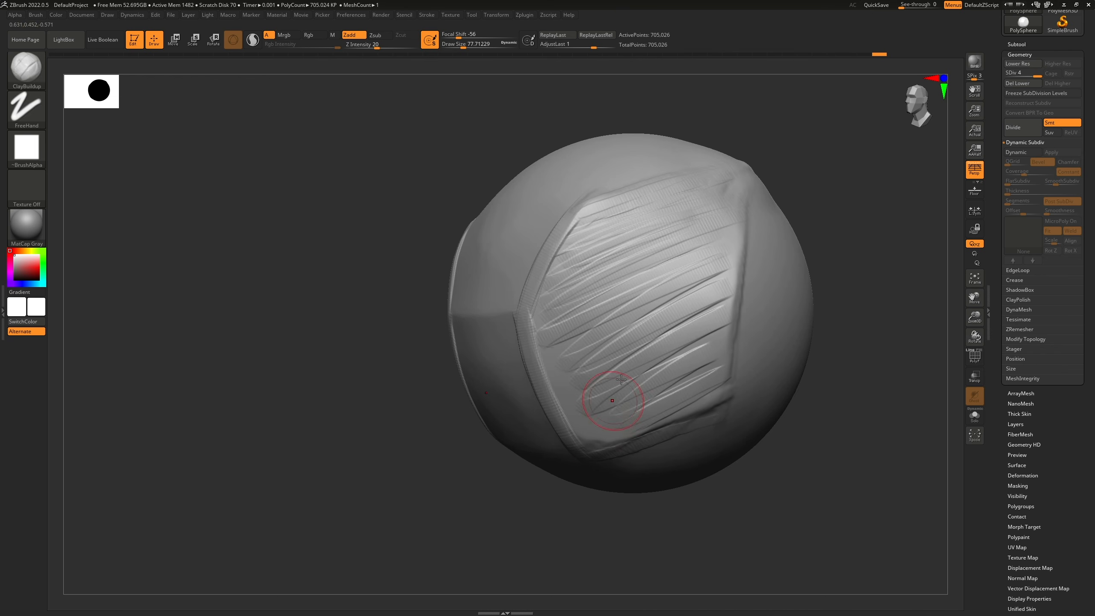
Step: Switch back to hPolish and flatten the diagonal clay strokes on the mirrored side patches into smooth planes
left_click(28, 75)
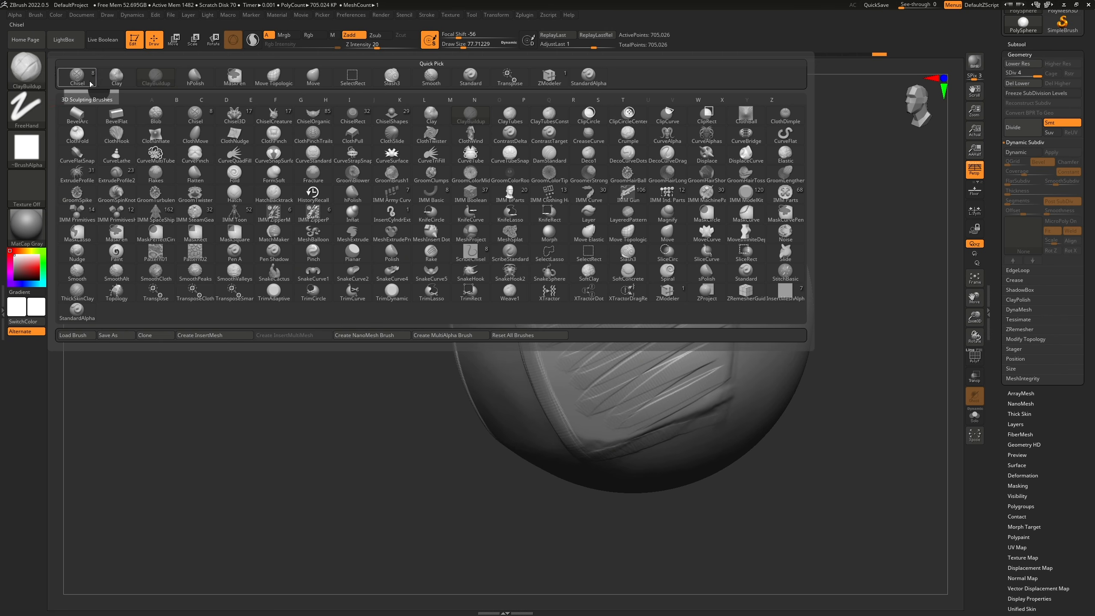
left_click(196, 76)
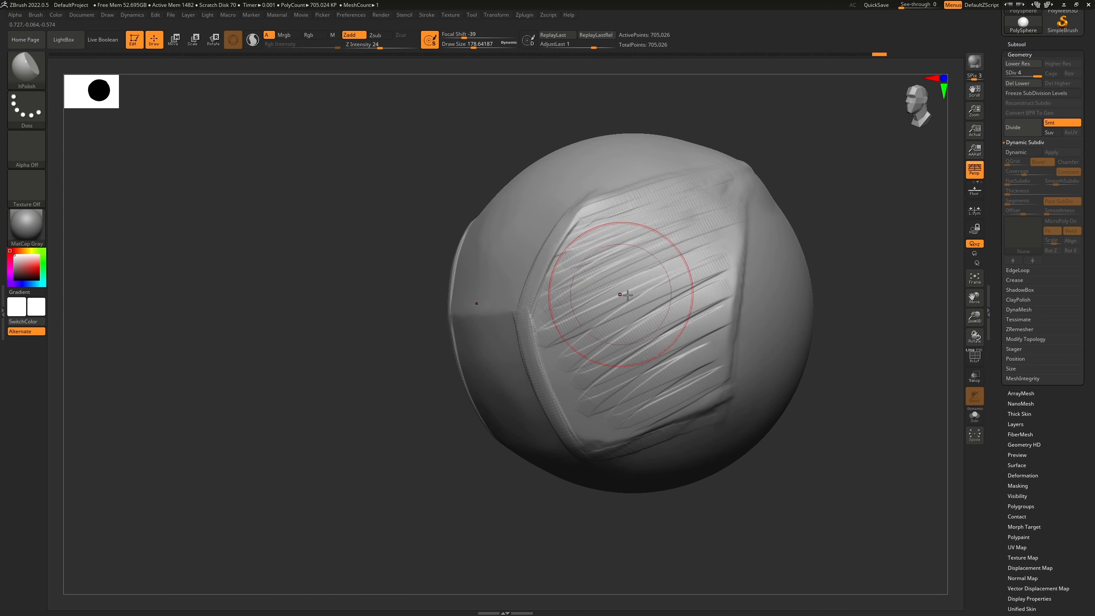
mouse_move(637, 305)
left_mouse_down()
mouse_move(620, 328)
mouse_move(655, 313)
mouse_move(709, 240)
mouse_move(641, 242)
left_mouse_up()
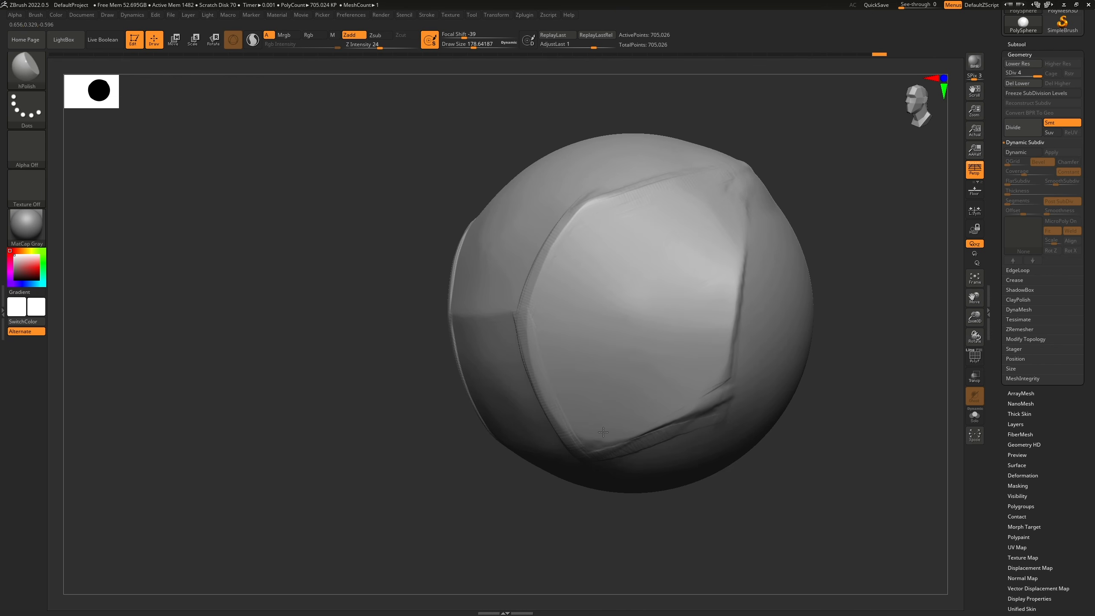
left_click_drag(603, 432, 718, 249)
Step: Polish the ridges between the front and side planes and sharpen the horizontal front edge with hPolish
mouse_move(565, 255)
right_mouse_down()
mouse_move(606, 258)
mouse_move(596, 246)
right_mouse_up()
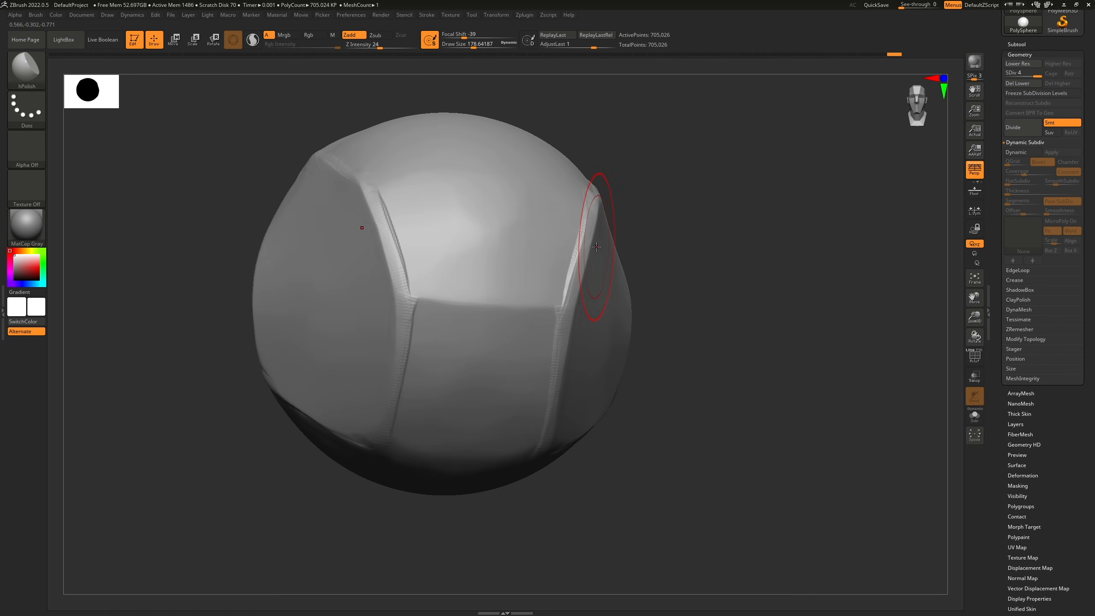
mouse_move(547, 364)
right_mouse_down()
mouse_move(557, 286)
mouse_move(540, 205)
right_mouse_up()
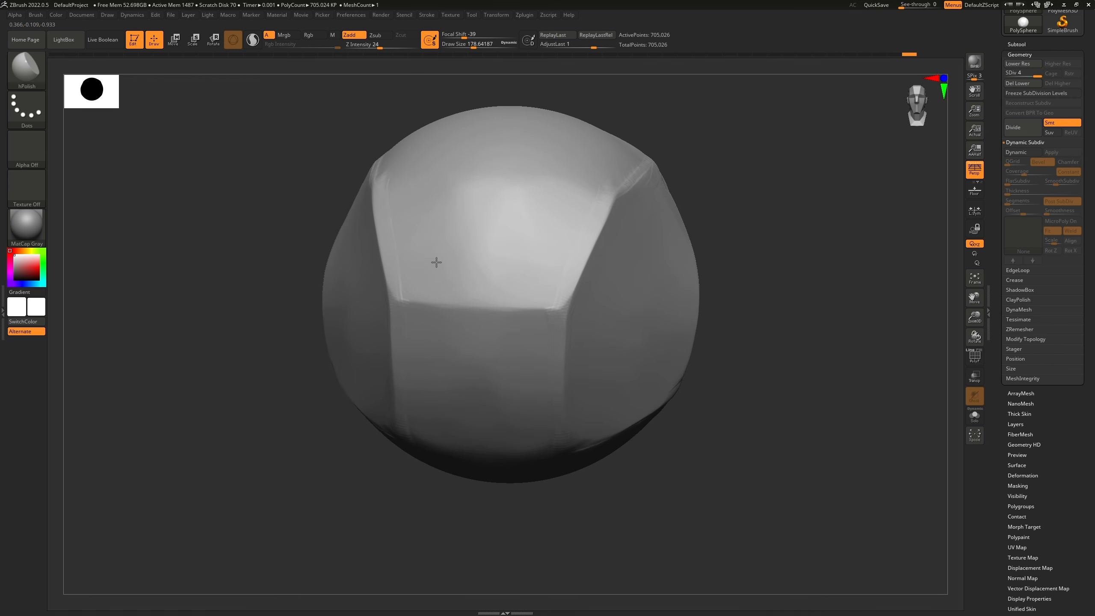
left_click_drag(555, 317, 445, 377)
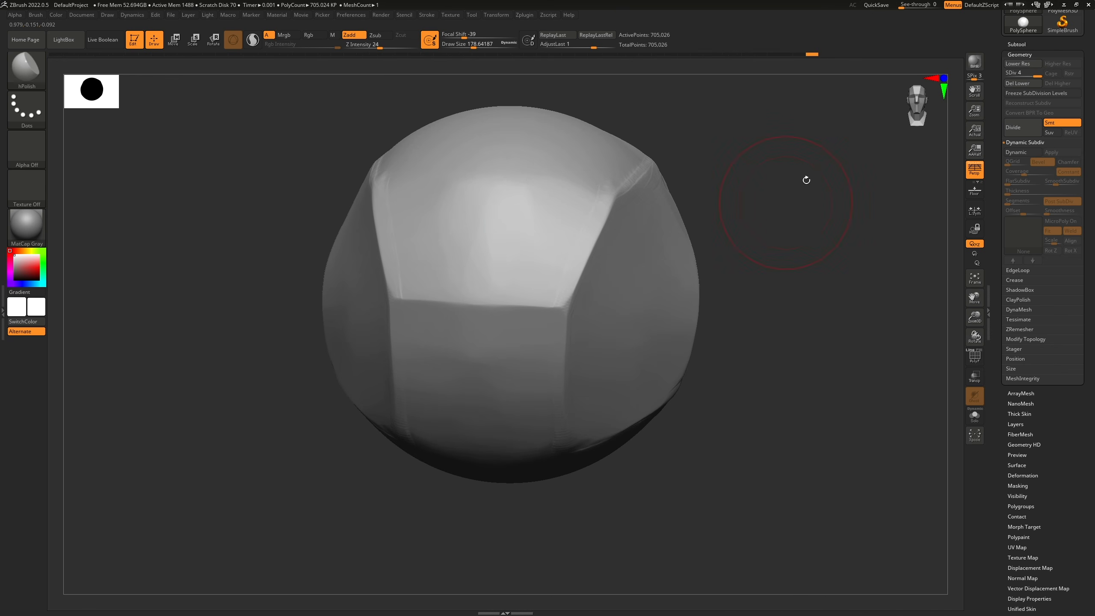
Step: Select DamStandard, set its draw size to about 45, and carve mirrored grooves along the horizontal front edge and side patches' upper edges
left_click(38, 82)
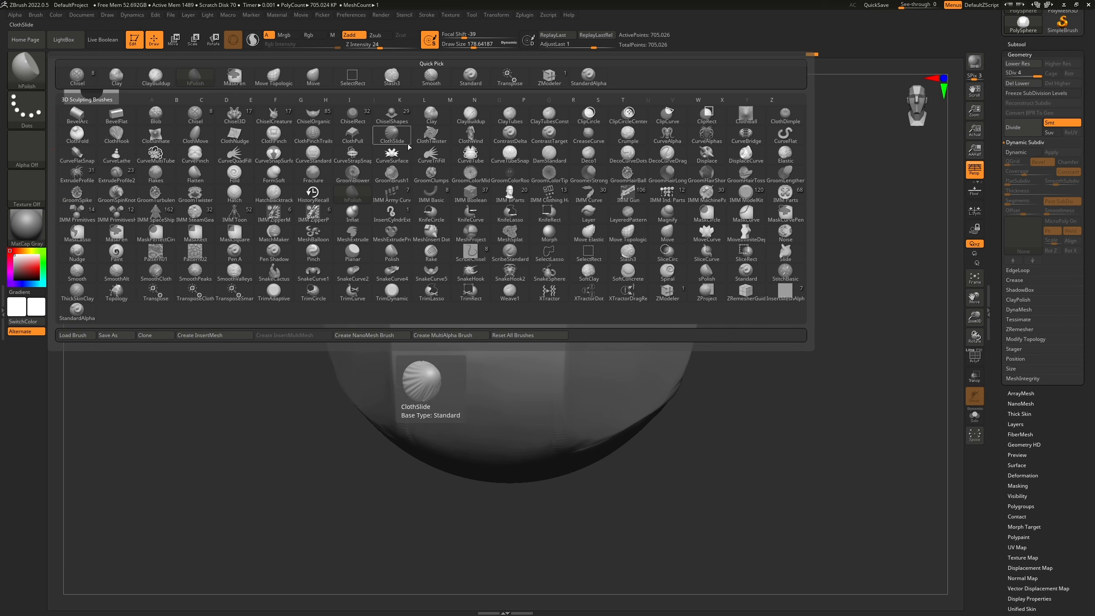
key("d")
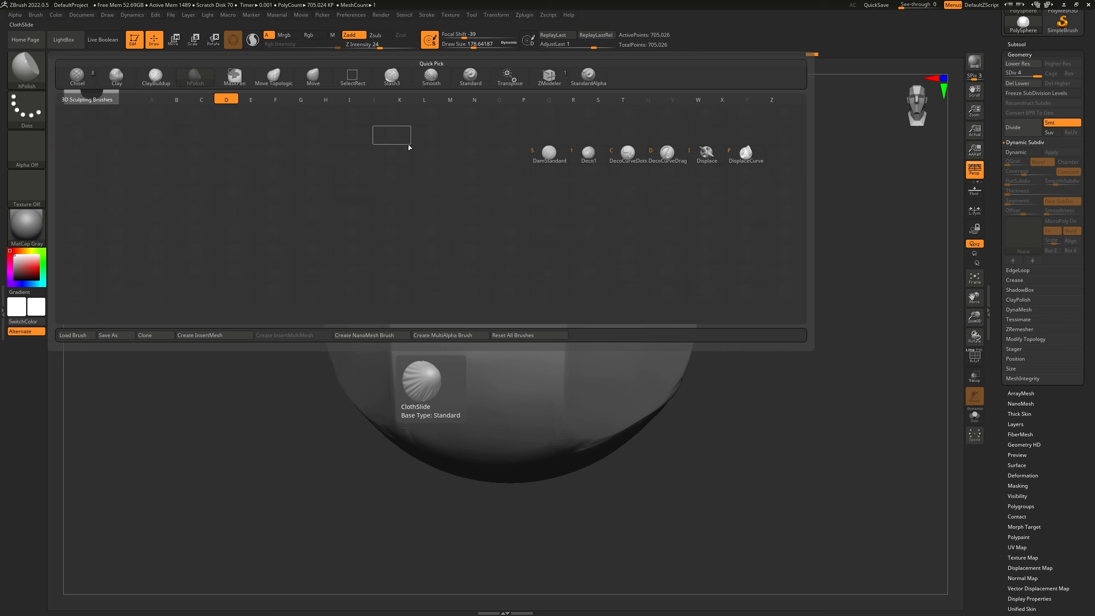
left_click(551, 156)
key("s")
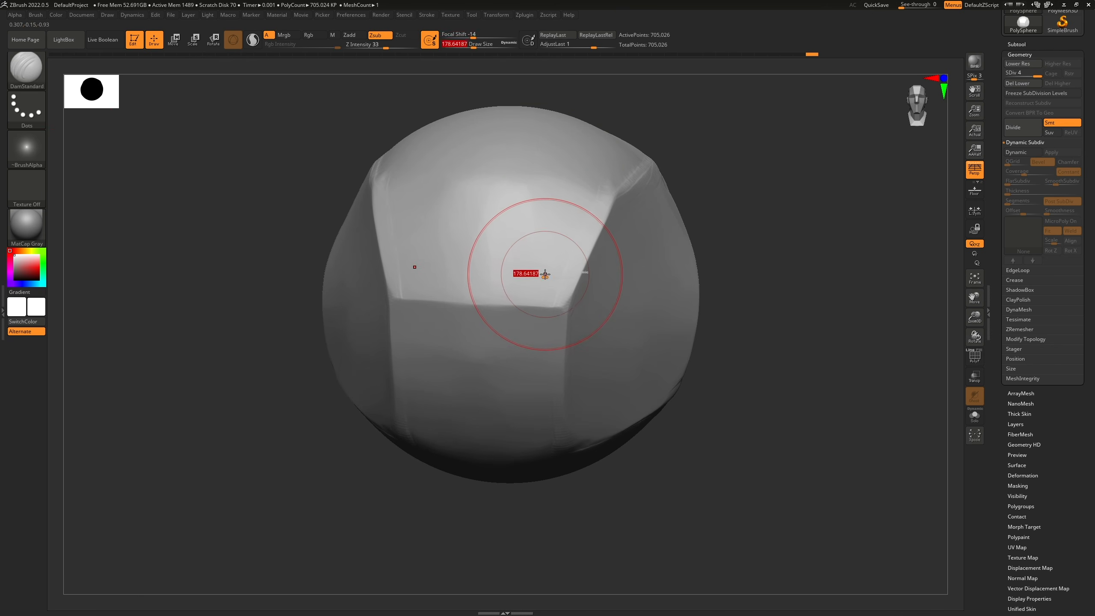
key("s")
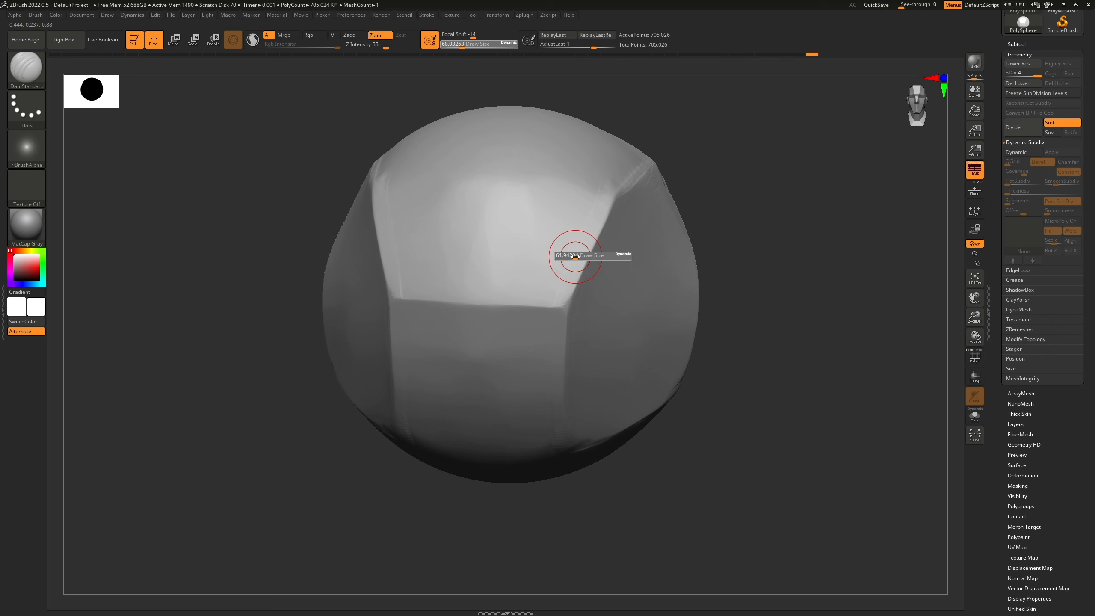
left_click_drag(573, 255, 545, 256)
right_click_drag(544, 256, 631, 203)
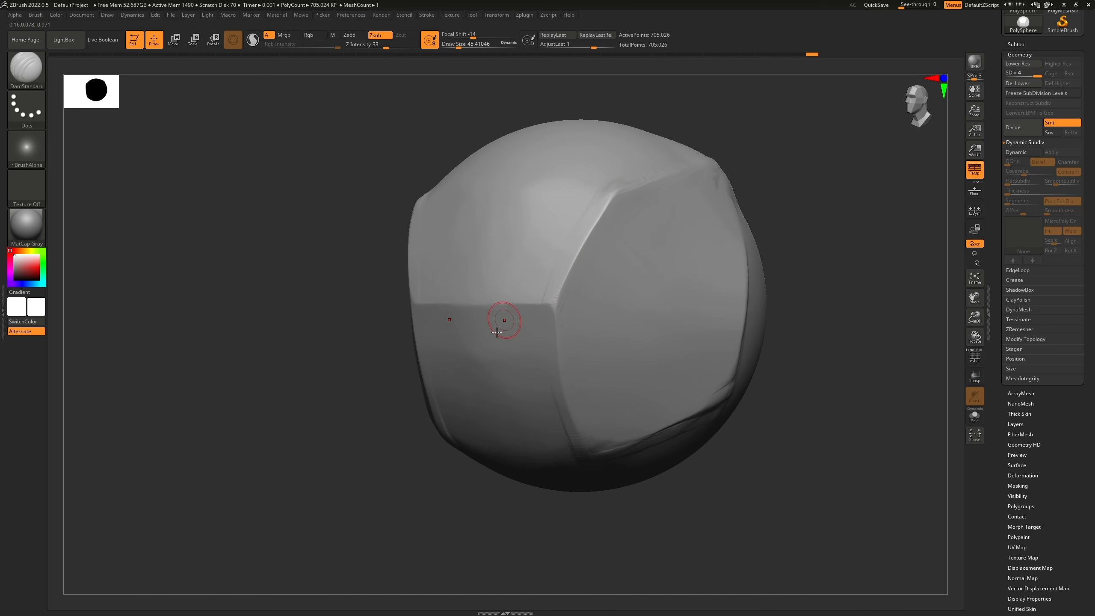
left_click_drag(431, 307, 523, 321)
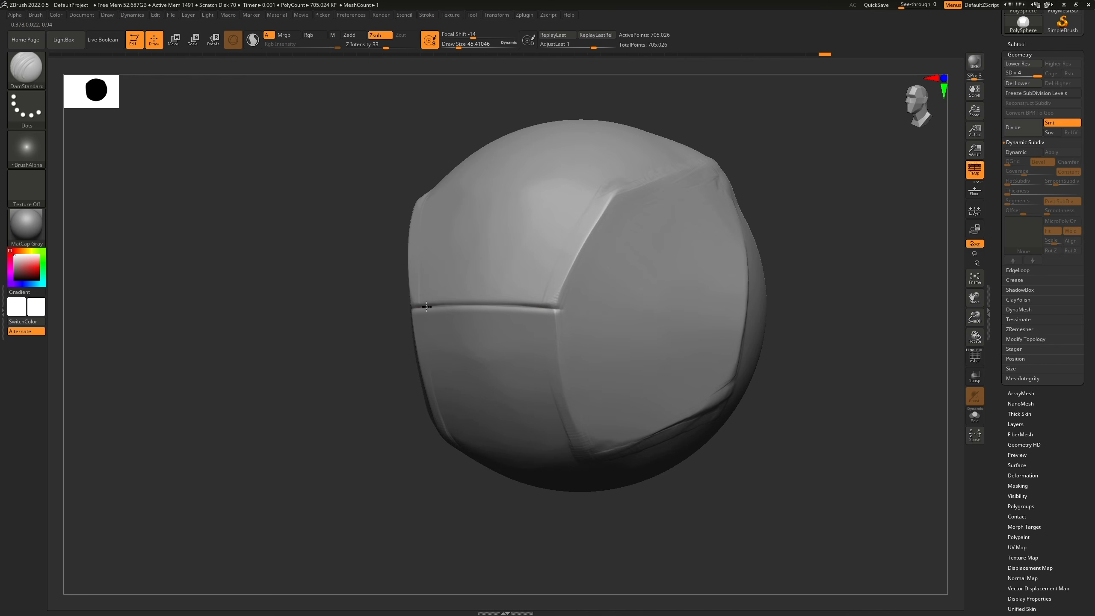
mouse_move(426, 307)
left_mouse_down()
mouse_move(561, 307)
mouse_move(603, 215)
mouse_move(711, 175)
left_mouse_up()
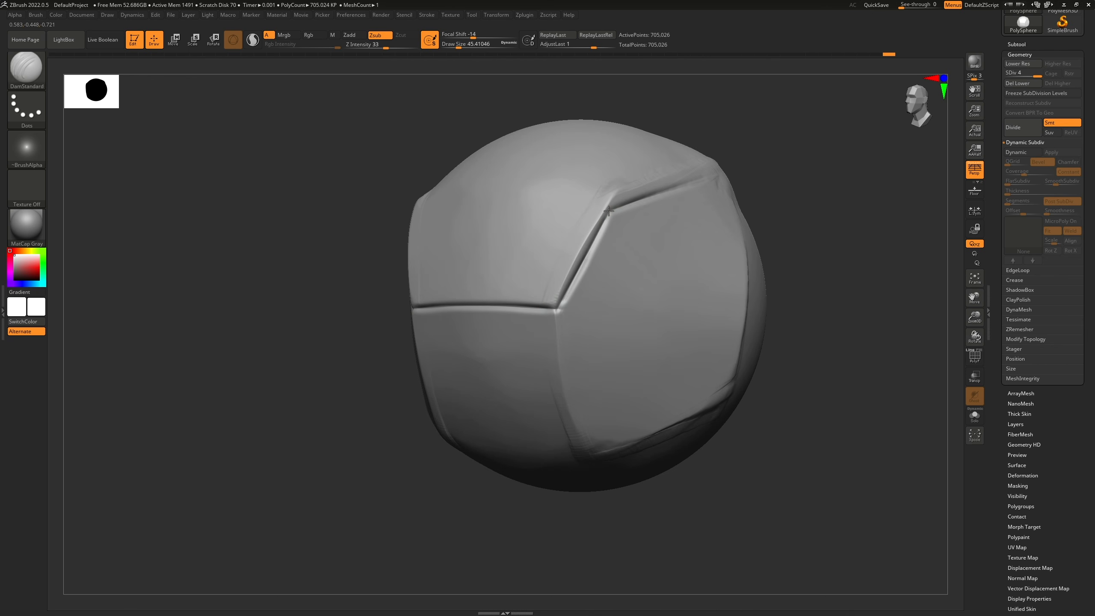
left_click_drag(574, 277, 612, 210)
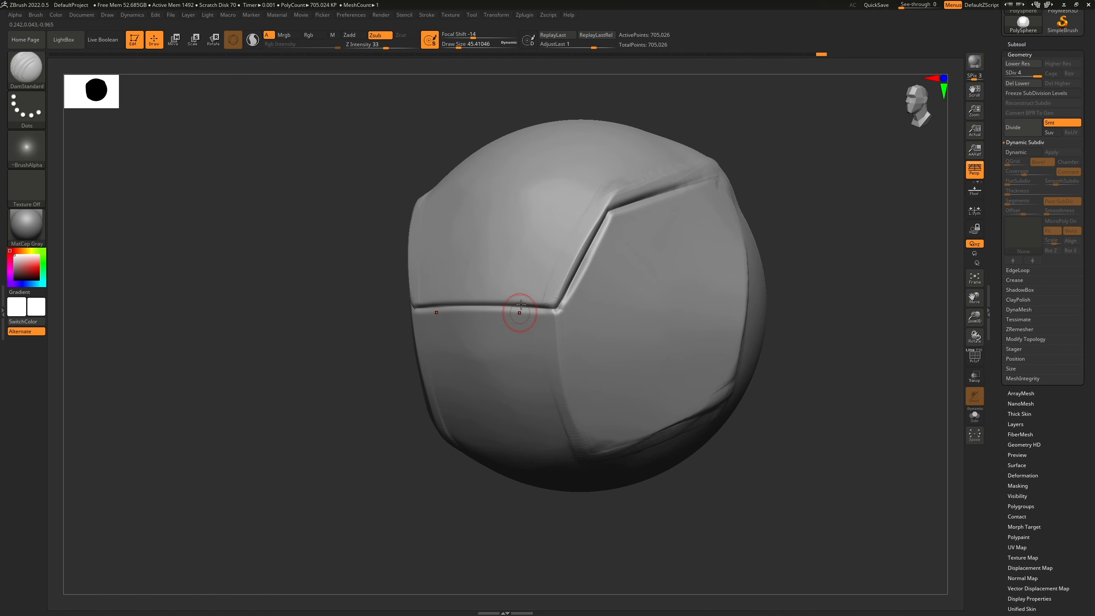
Step: Undo the DamStandard grooves along the front and side edges and raise the draw size to about 68
key("ctrl")
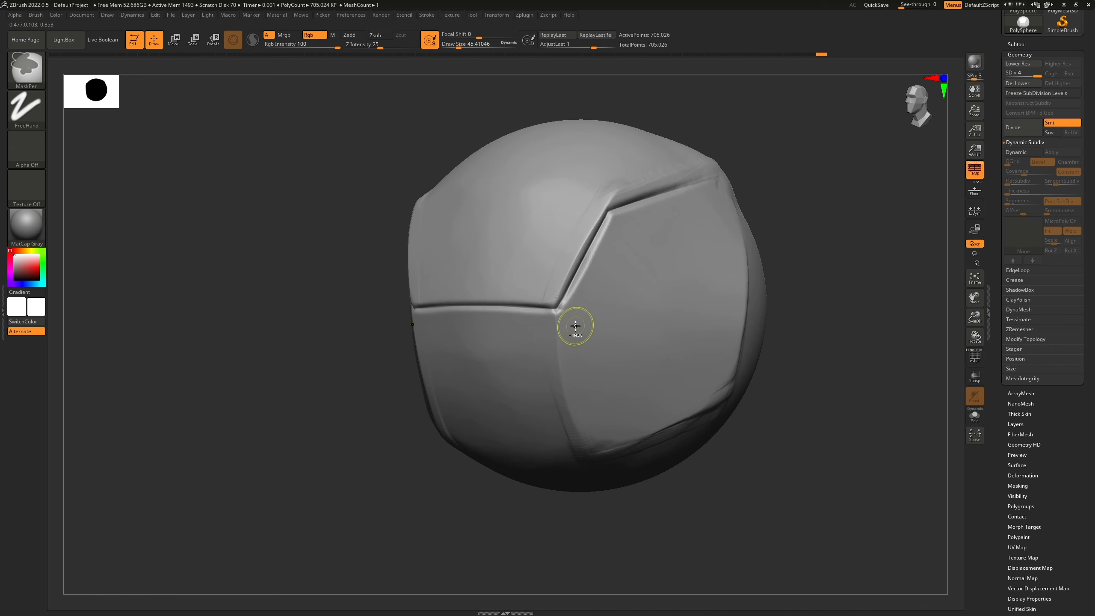
key("ctrl+z")
key("ctrl+z")
key("ctrl+z")
key("ctrl+z")
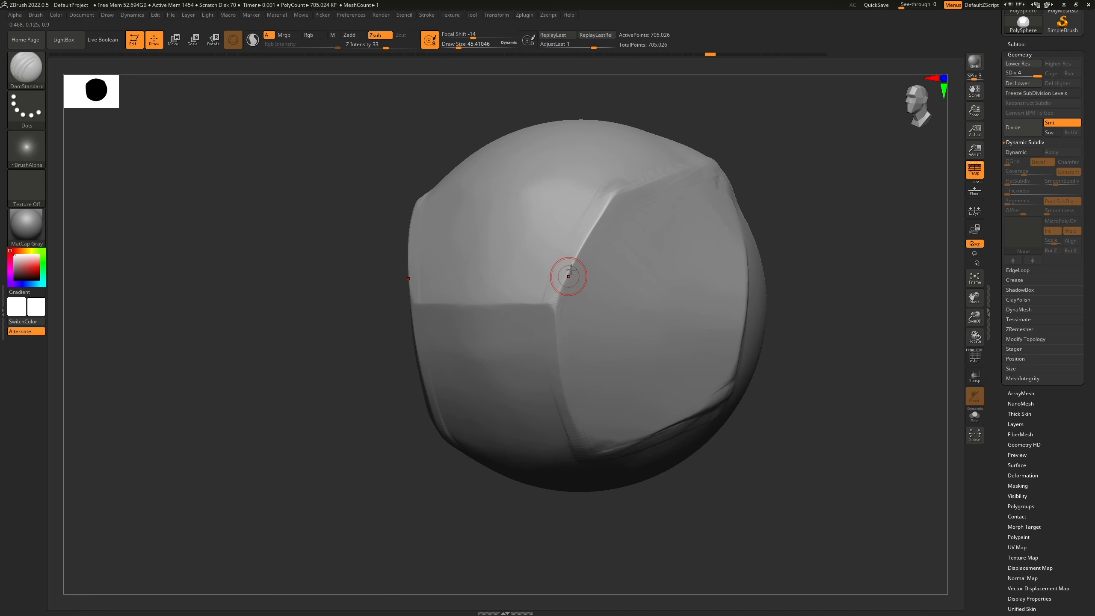
key("s")
left_click_drag(565, 257, 571, 259)
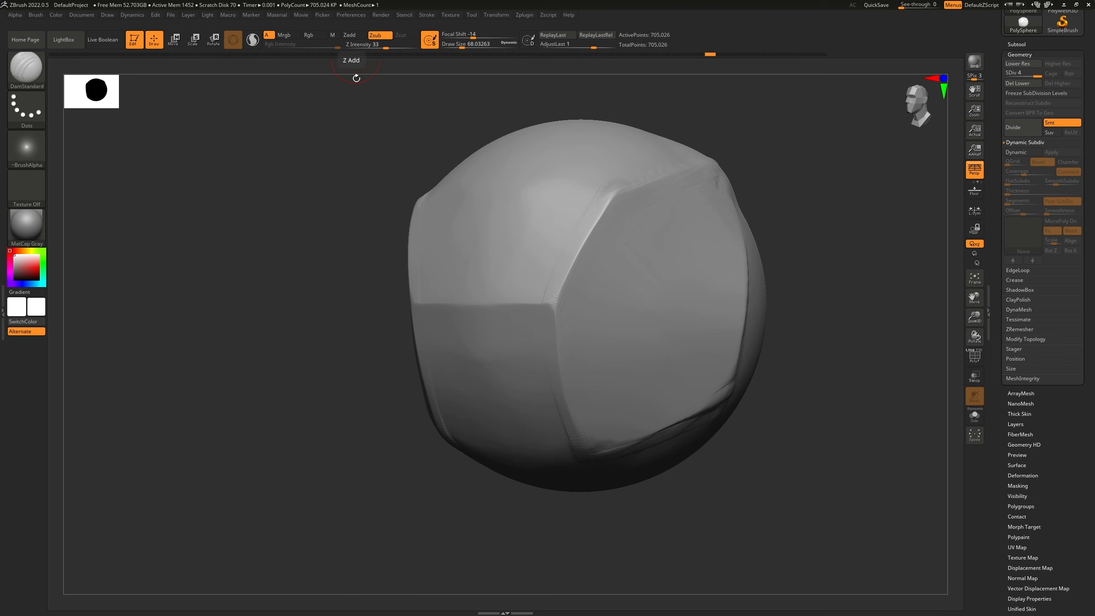
Step: Carve two test grooves on the upper front plane, switch DamStandard to Zadd, and raise ridges beside them and on the side patch
left_click_drag(518, 266, 570, 165)
left_click_drag(444, 267, 464, 170)
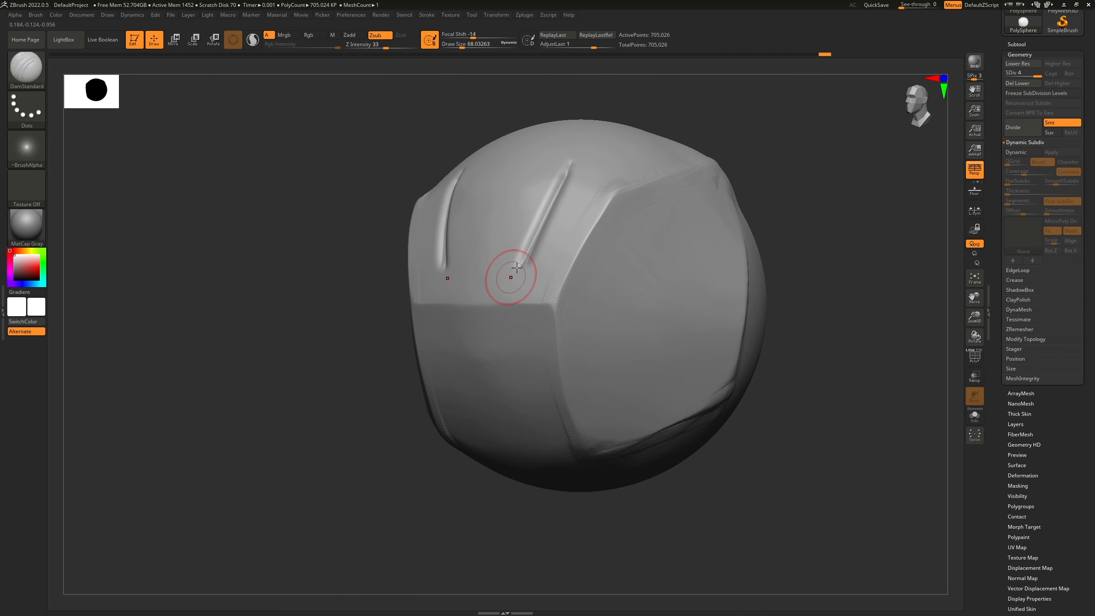
left_click(354, 35)
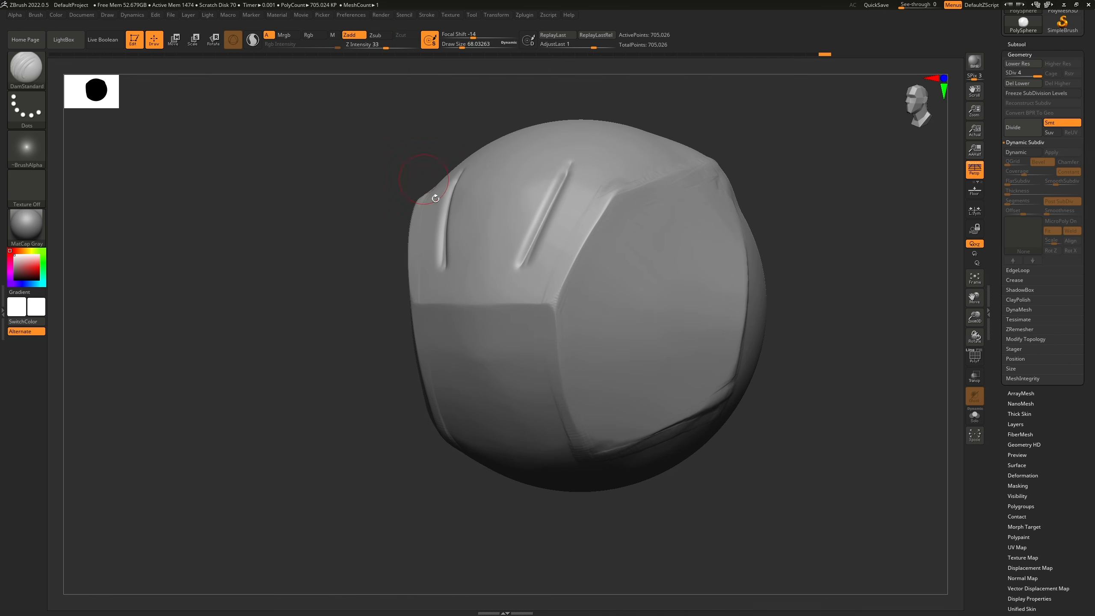
left_click_drag(546, 258, 582, 182)
mouse_move(560, 326)
left_mouse_down()
mouse_move(620, 200)
mouse_move(690, 172)
left_mouse_up()
left_click_drag(576, 376, 646, 370)
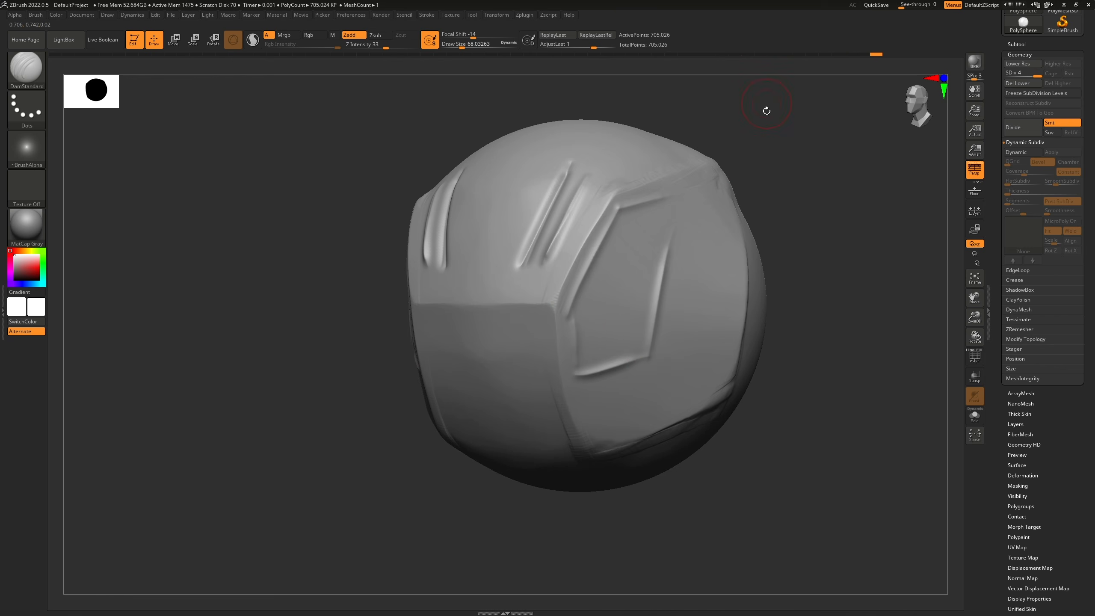
Step: Undo the test grooves and raised ridges on the upper front plane and side patches
key("ctrl+z")
key("ctrl+z")
key("ctrl+z")
key("ctrl+z")
key("ctrl+z")
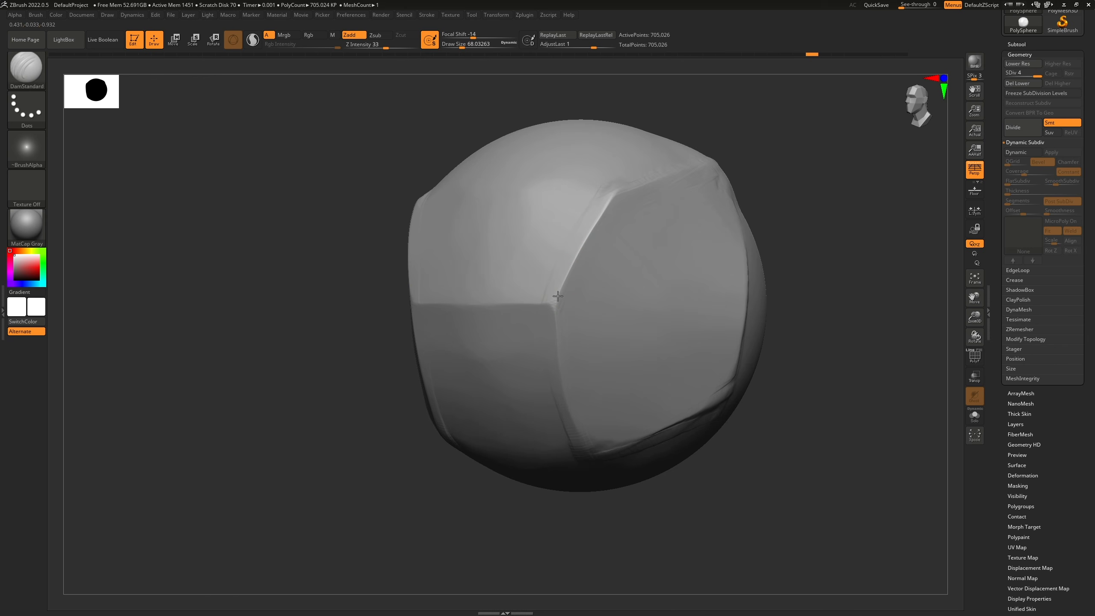
Step: Raise a ridge along the slanted side edge, switch to Zsub, and carve deep grooves along the front and side edges
left_click_drag(591, 216, 557, 284)
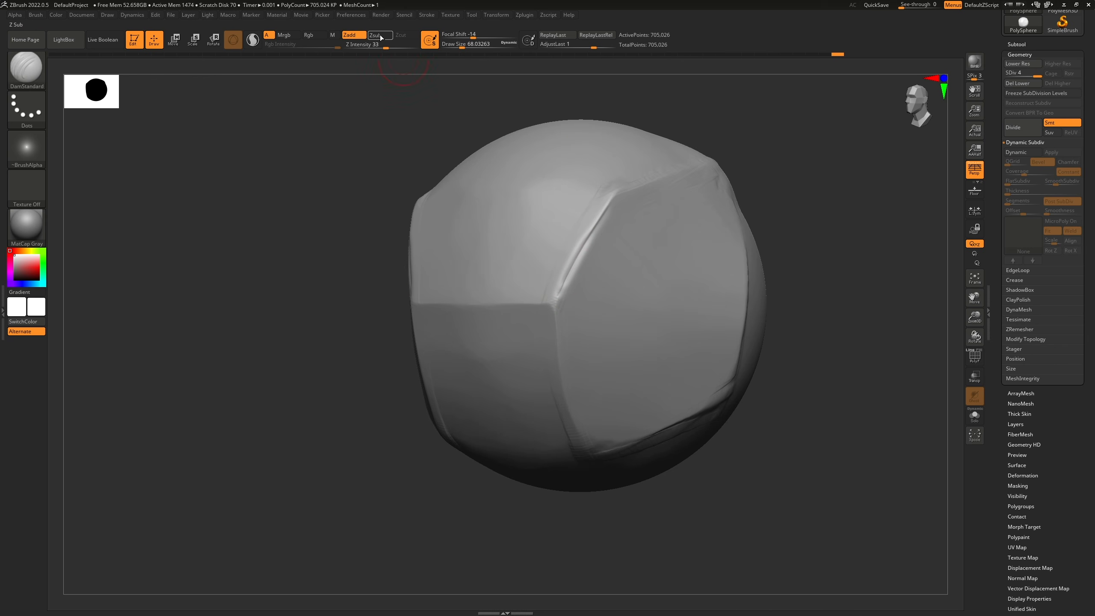
left_click_drag(556, 311, 502, 312)
mouse_move(415, 310)
left_mouse_down()
mouse_move(554, 312)
mouse_move(611, 214)
mouse_move(607, 257)
mouse_move(618, 225)
mouse_move(563, 309)
mouse_move(573, 319)
mouse_move(557, 292)
mouse_move(646, 181)
left_mouse_up()
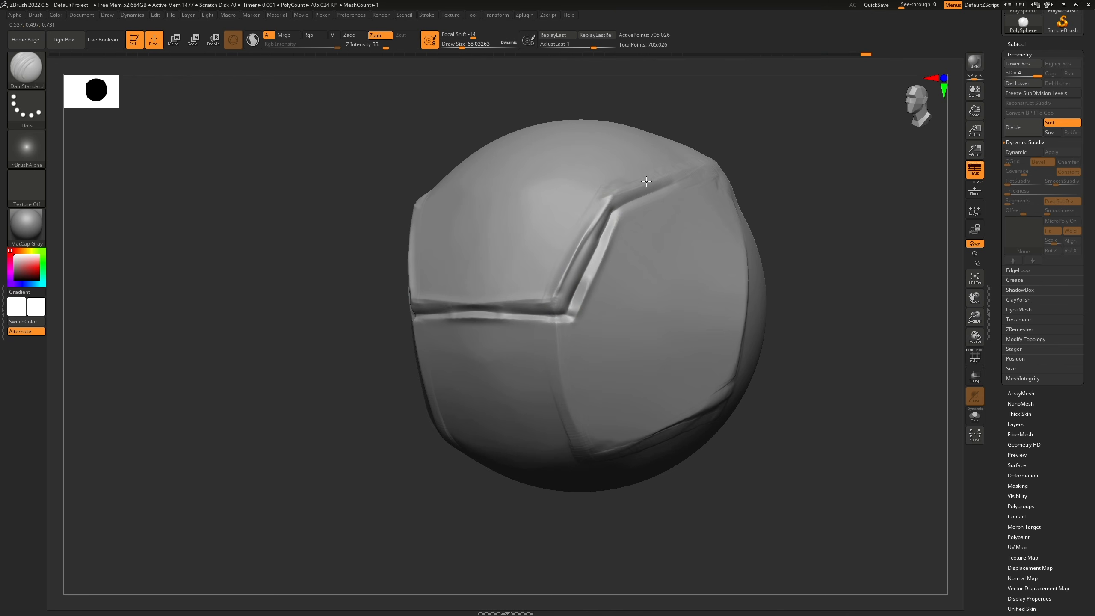
Step: Undo the deep edge grooves and the raised ridge along the slanted side edges
key("ctrl")
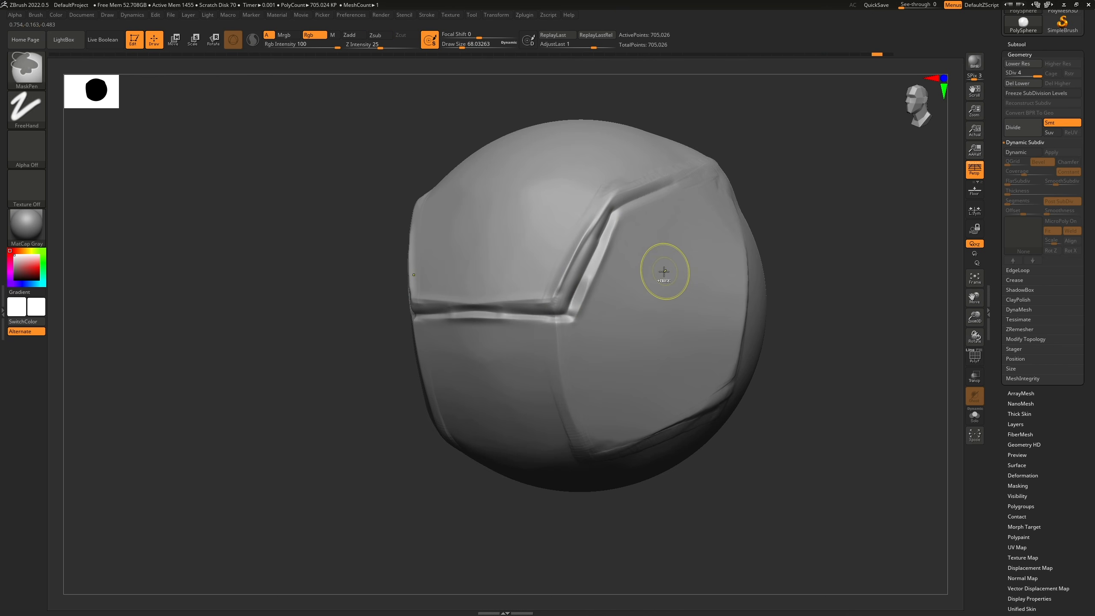
key("ctrl+z")
key("ctrl+z")
key("ctrl+z")
key("ctrl+z")
key("ctrl+z")
key("ctrl+z")
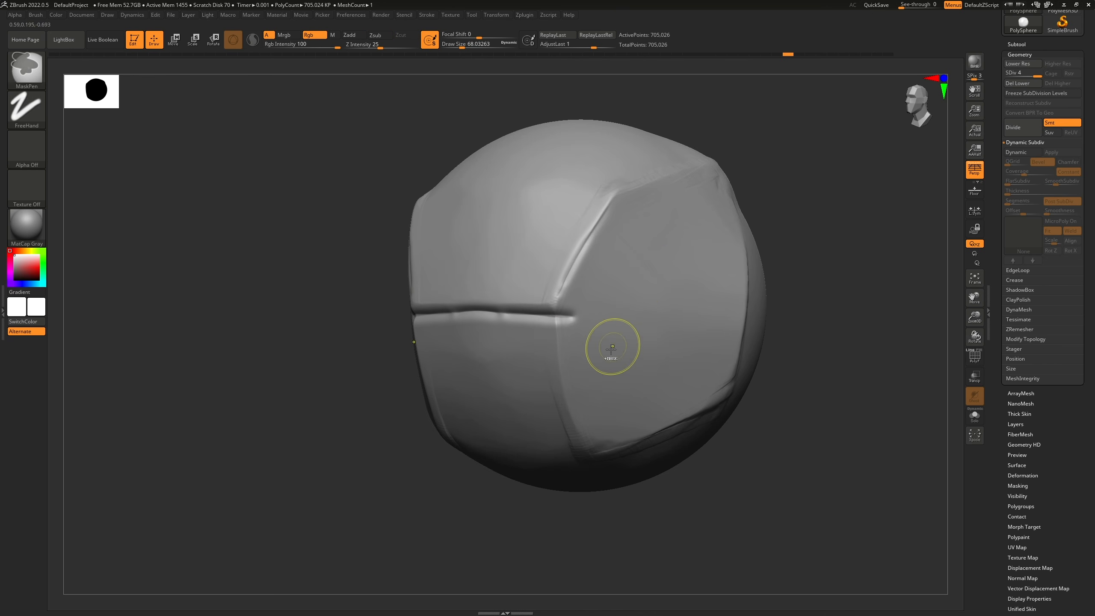
key("ctrl+z")
key("ctrl+z")
key("ctrl+z")
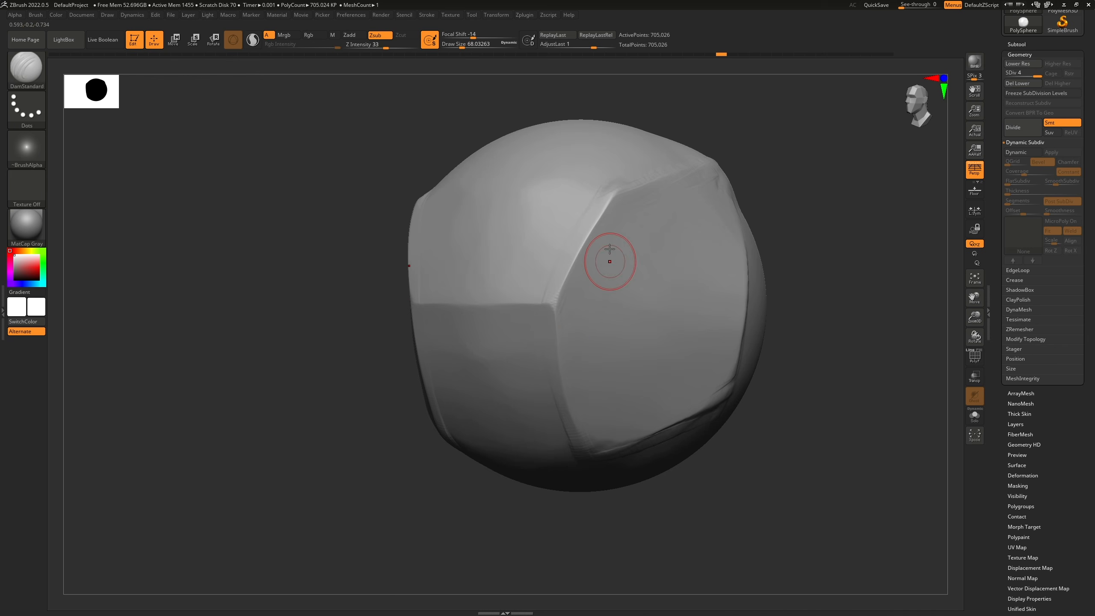
Step: Set DamStandard's Z Intensity to 23 and carve shallow lines along the horizontal front edge and the side patches' upper edges
left_click_drag(384, 48, 379, 44)
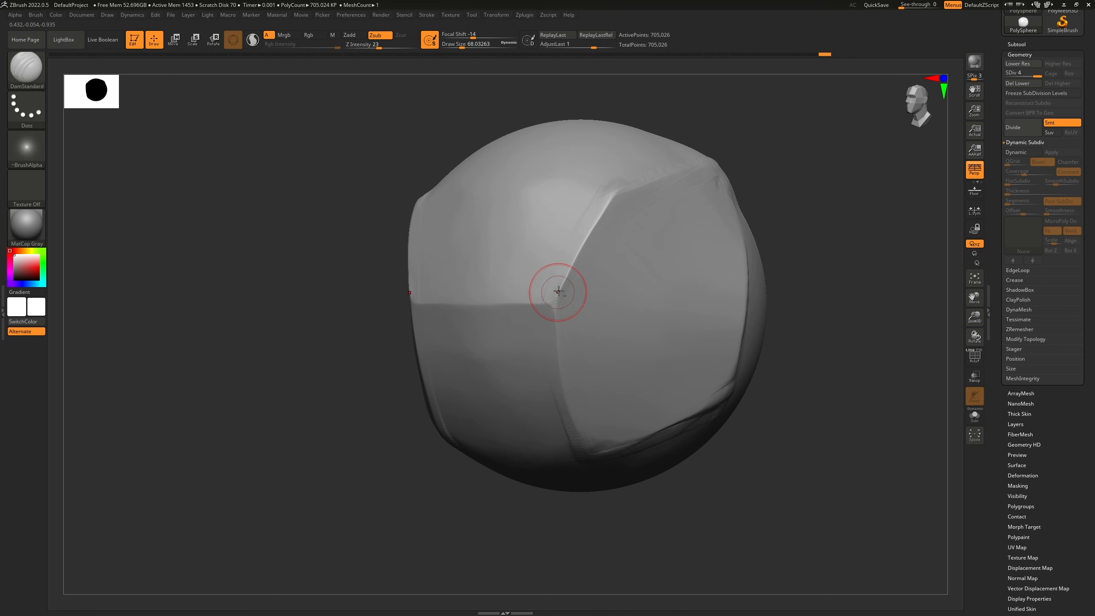
mouse_move(517, 312)
left_mouse_down()
mouse_move(549, 308)
mouse_move(450, 304)
left_mouse_up()
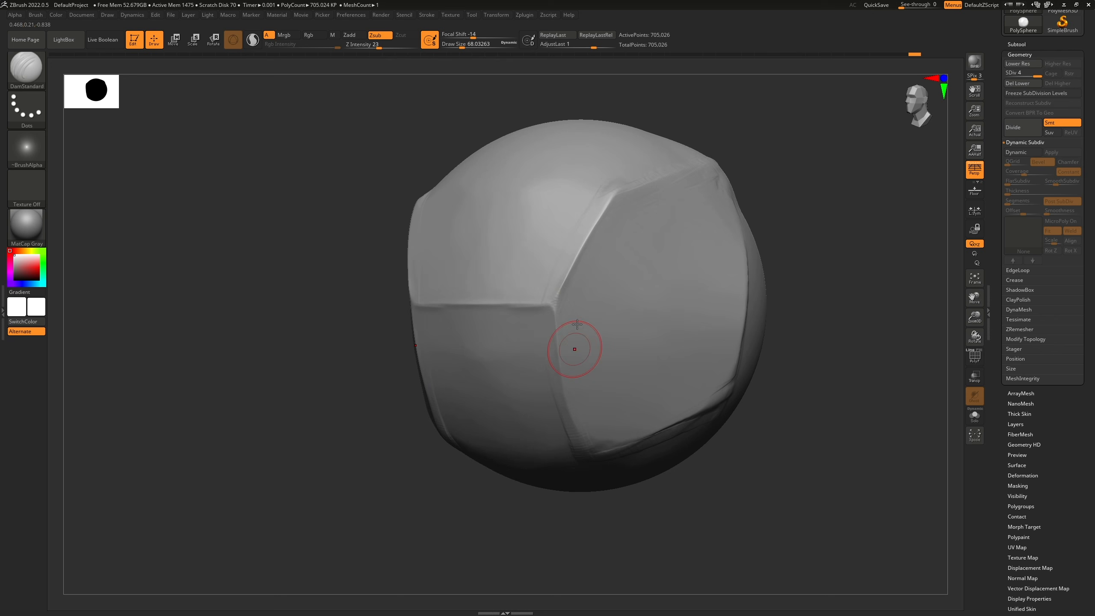
mouse_move(610, 196)
left_mouse_down()
mouse_move(728, 194)
mouse_move(630, 227)
left_mouse_up()
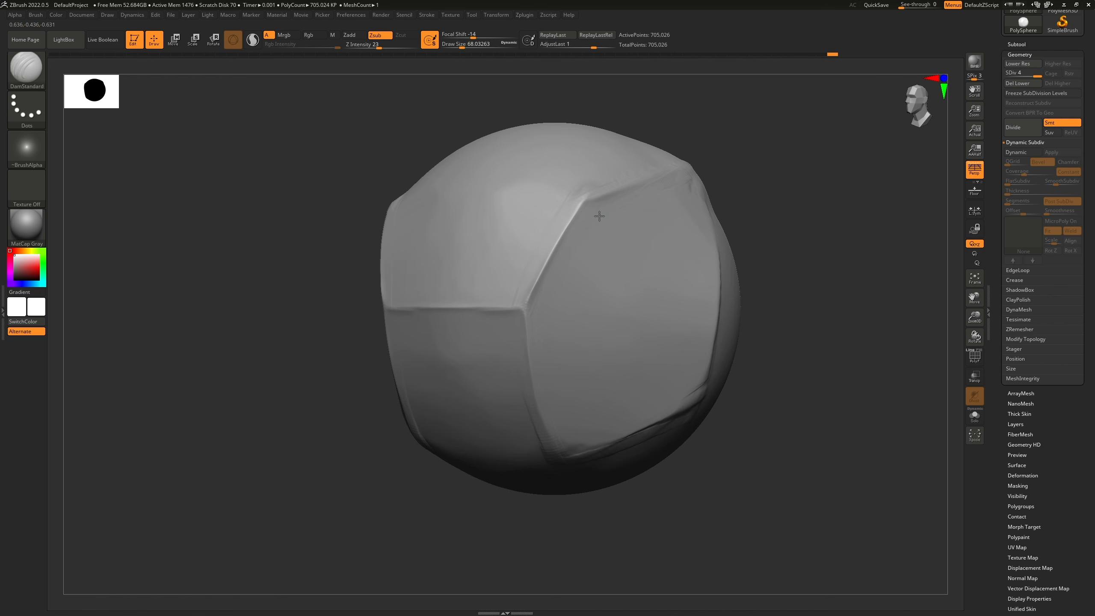
Step: Try several parallel and wavy freehand DamStandard grooves across the side patch
left_click_drag(538, 320, 591, 229)
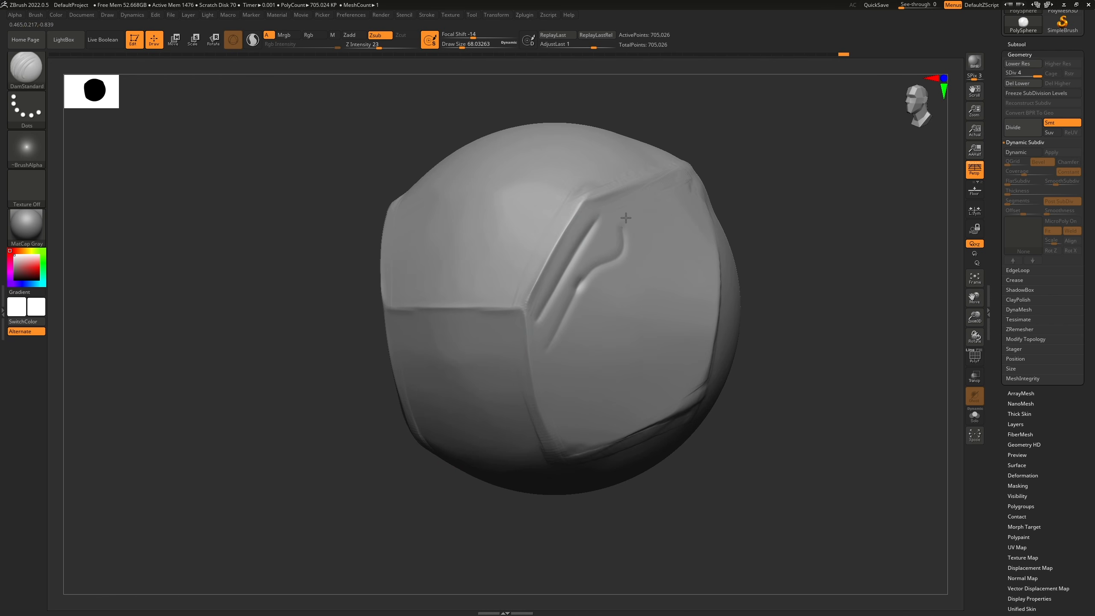
left_click_drag(622, 252, 574, 324)
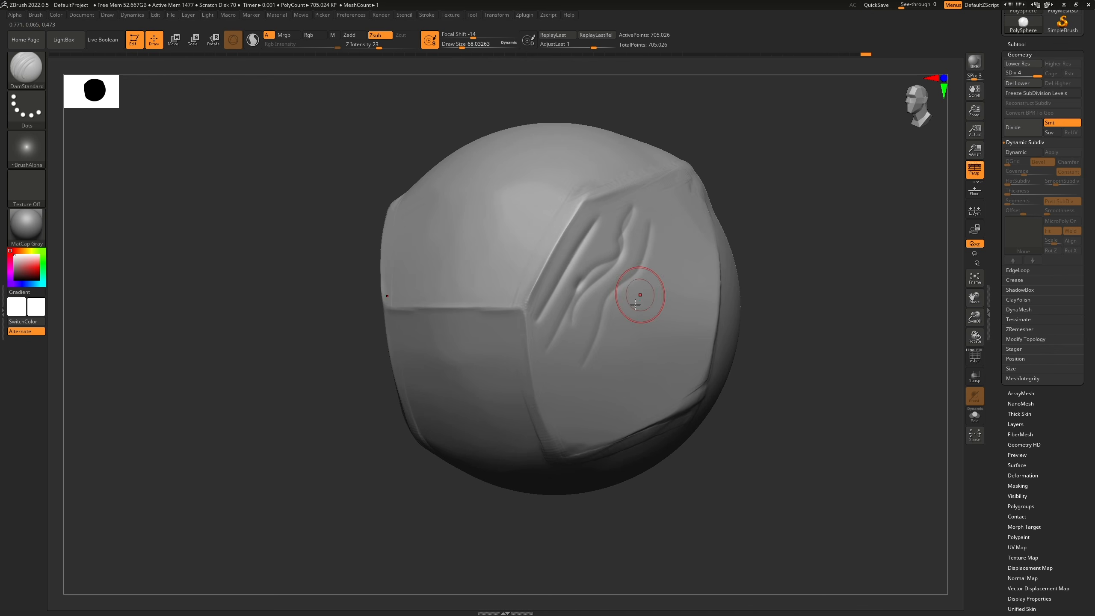
mouse_move(635, 304)
left_mouse_down("shift")
mouse_move(613, 320)
mouse_move(660, 252)
left_mouse_up("shift")
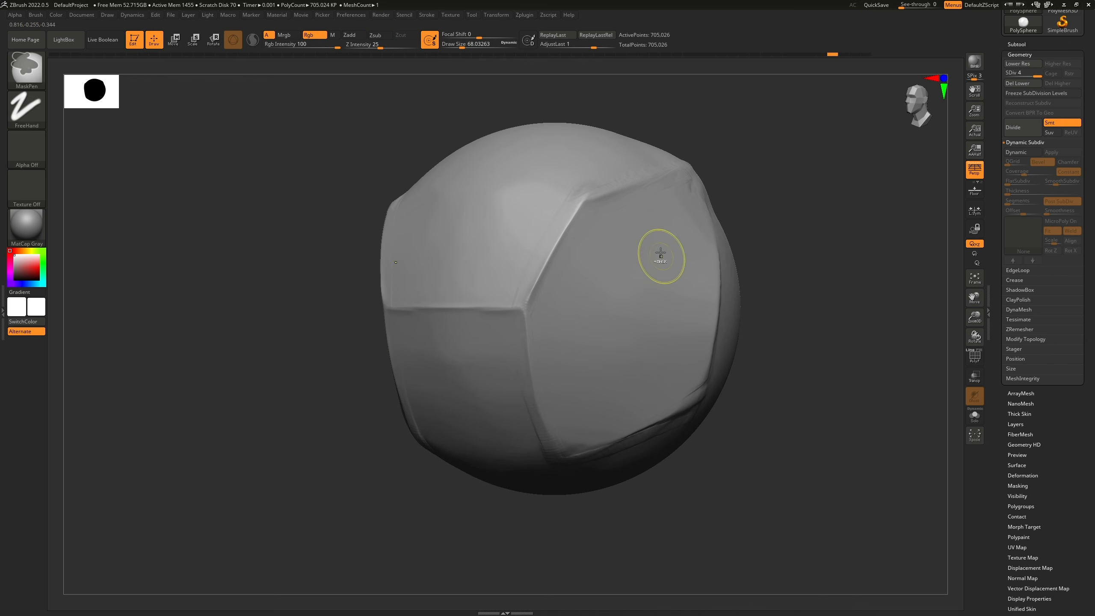
Step: Adjust DamStandard's LazyRadius, carve a steady test groove parallel to the front and side edges, and undo it
left_click(426, 15)
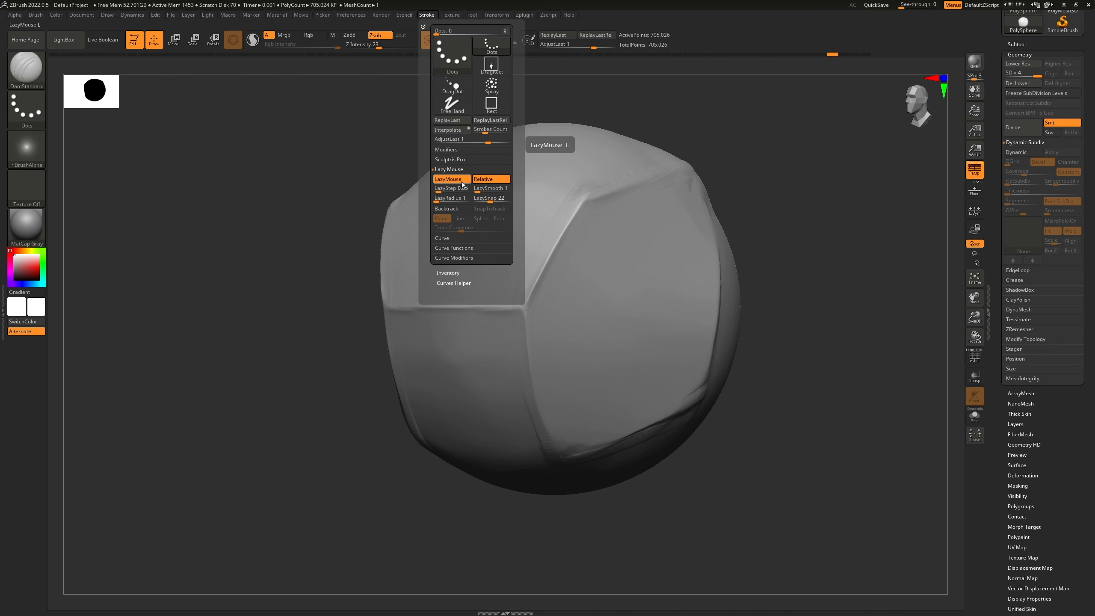
left_click(449, 199)
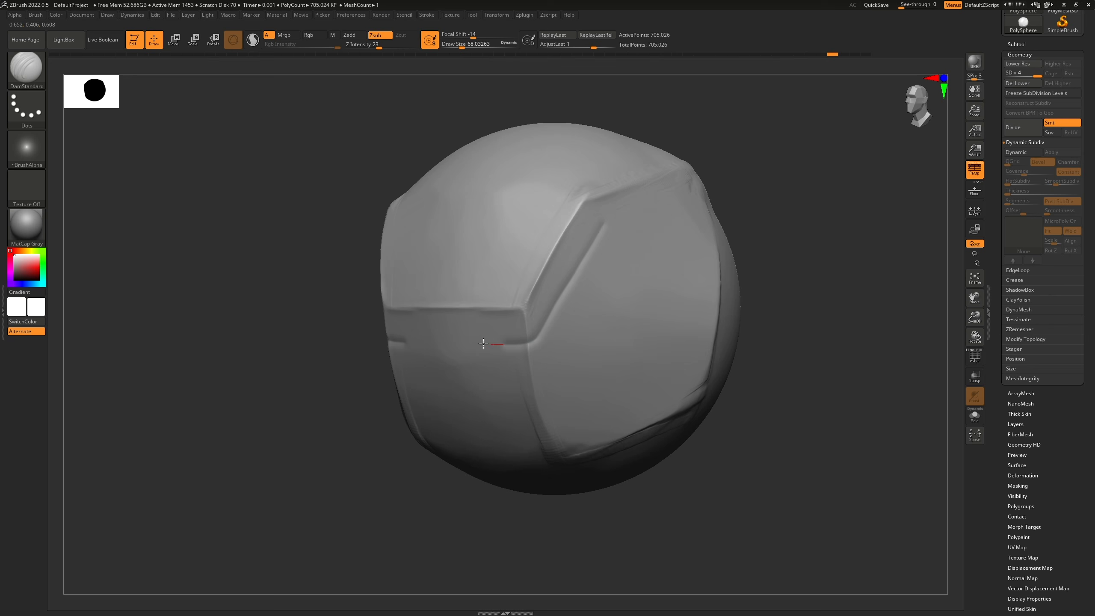
mouse_move(472, 344)
left_mouse_down()
mouse_move(534, 346)
mouse_move(614, 208)
left_mouse_up()
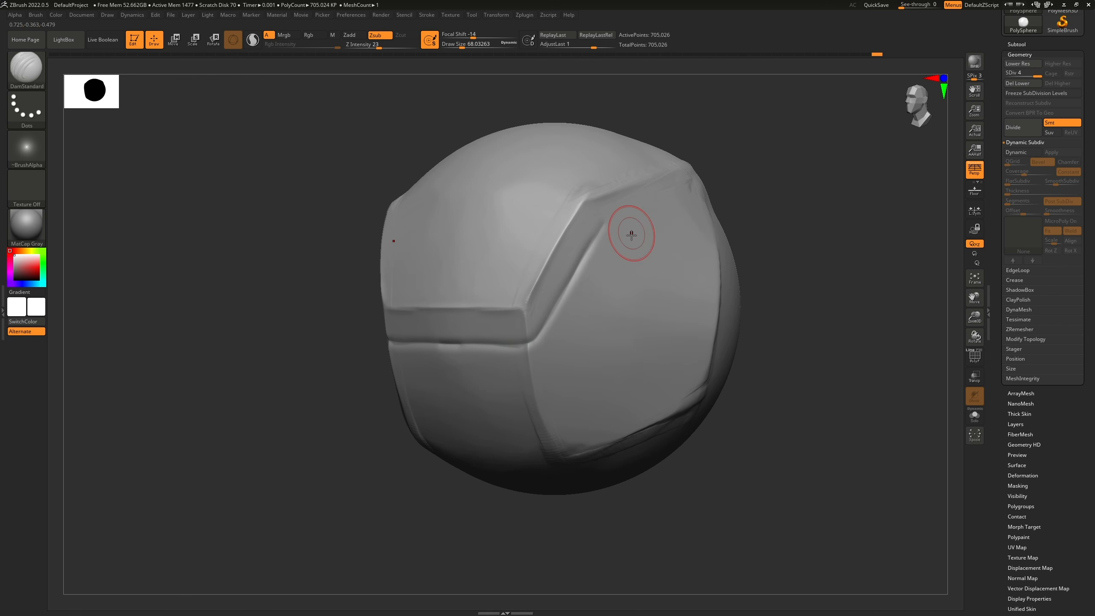
key("ctrl+z")
key("ctrl+z")
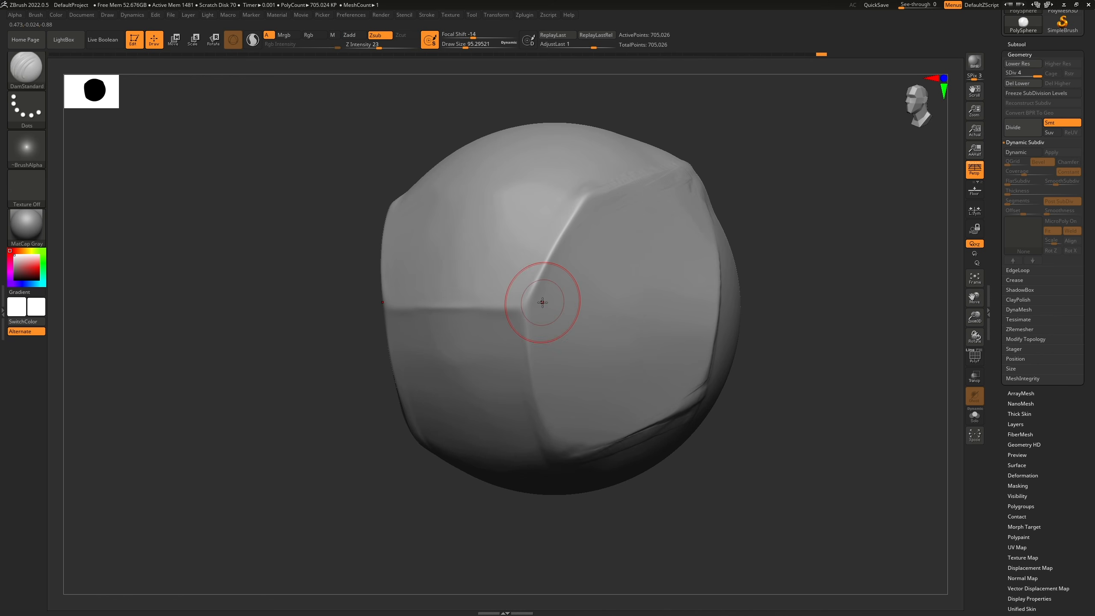
Step: Soften the ridges between the front and side planes with the Smooth brush at a draw size of about 174
right_click_drag(541, 301, 586, 301)
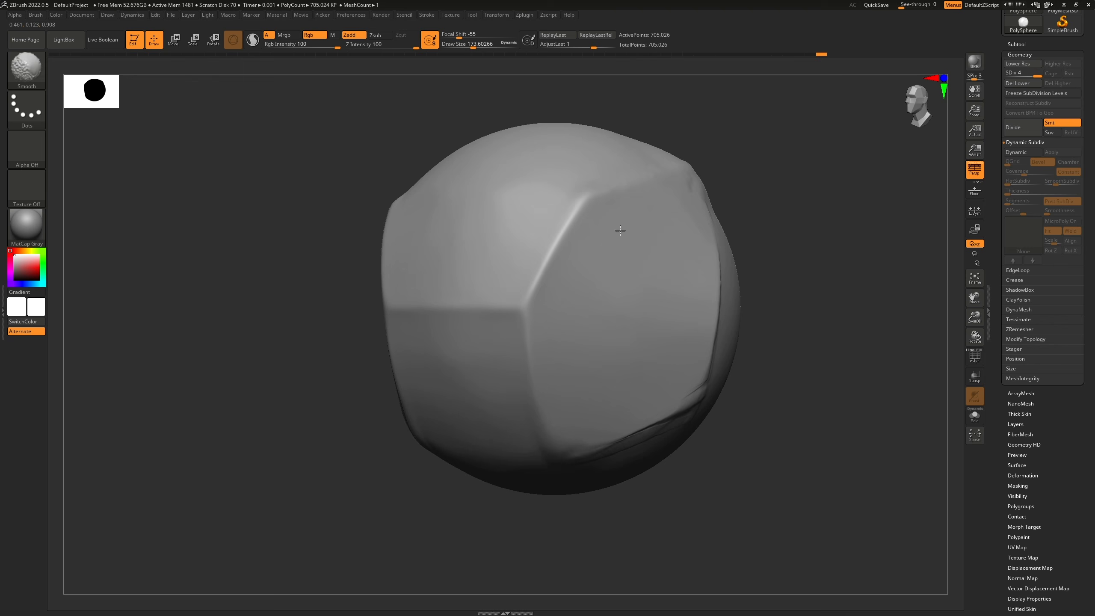
mouse_move(530, 264)
right_mouse_down()
mouse_move(610, 255)
mouse_move(576, 263)
right_mouse_up()
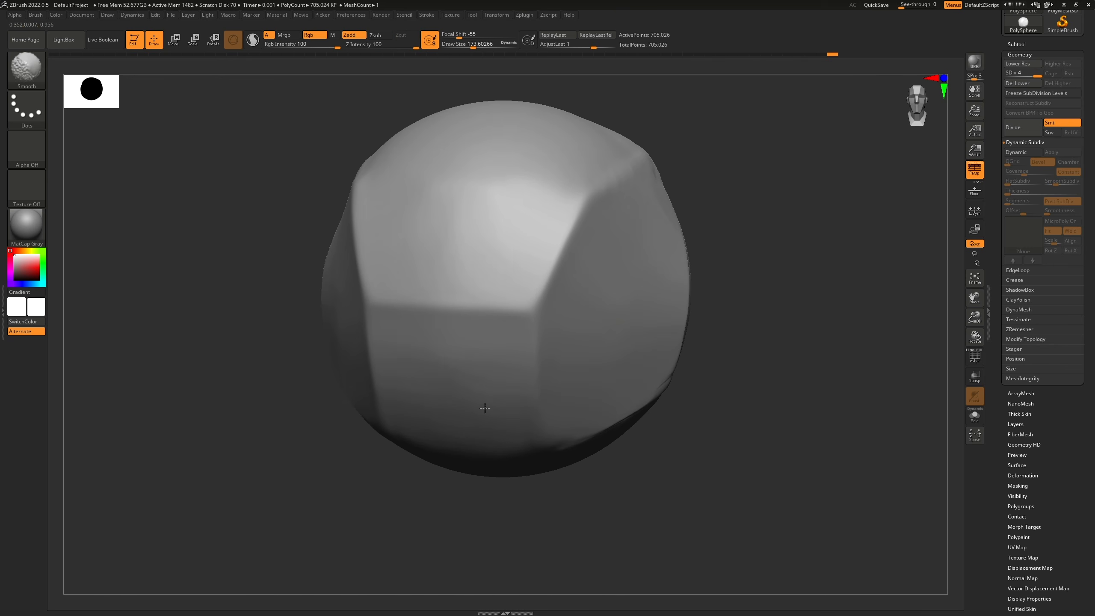
right_click_drag(485, 408, 608, 186)
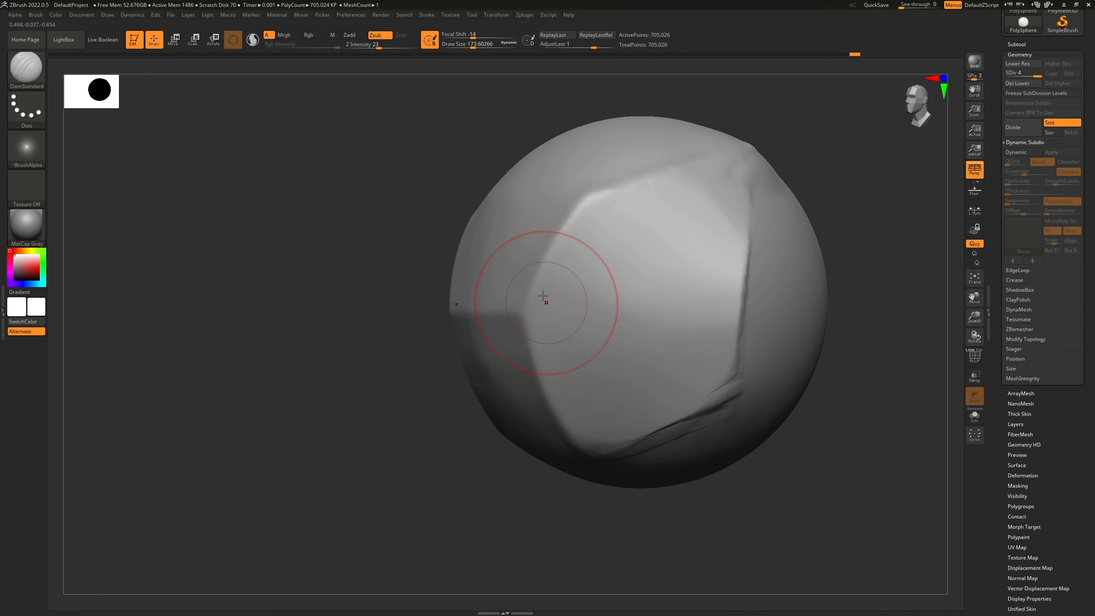
mouse_move(543, 296)
right_mouse_down()
mouse_move(597, 254)
mouse_move(623, 215)
right_mouse_up()
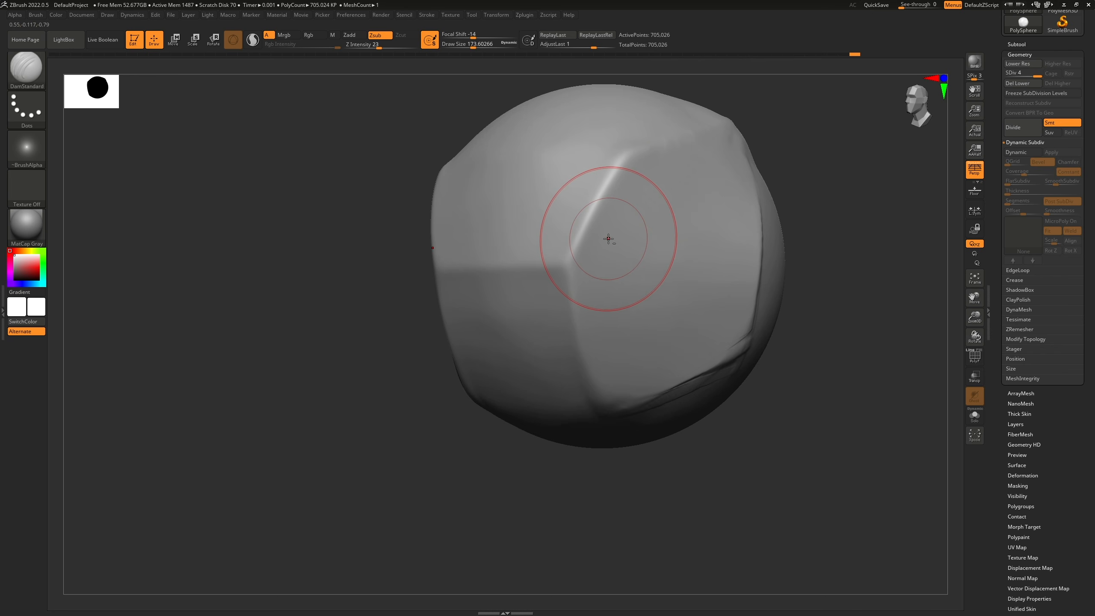
key("b")
key("m")
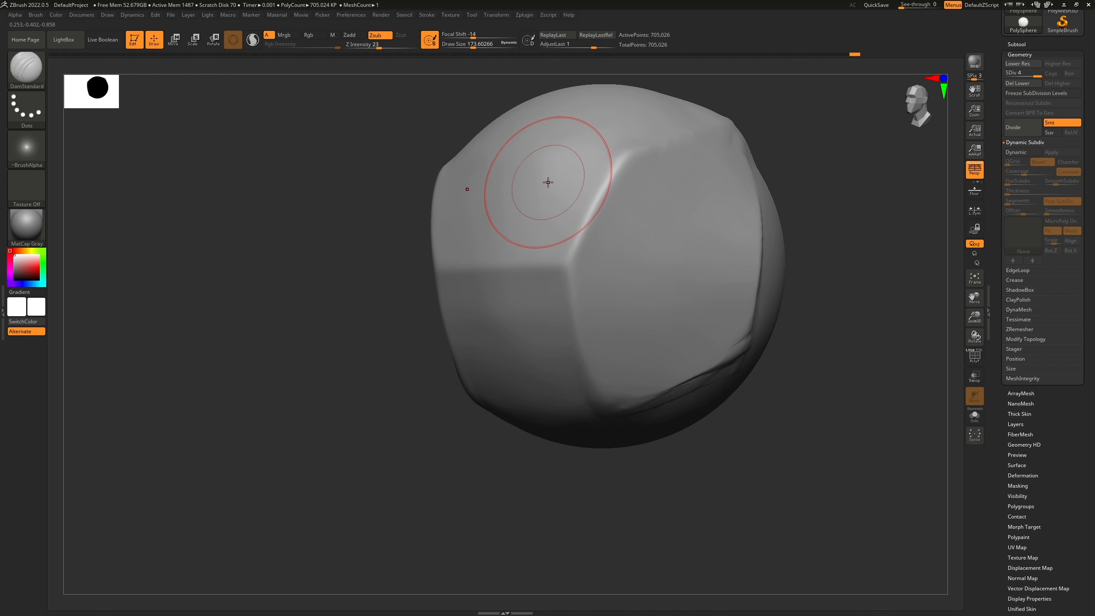
key("b")
key("c")
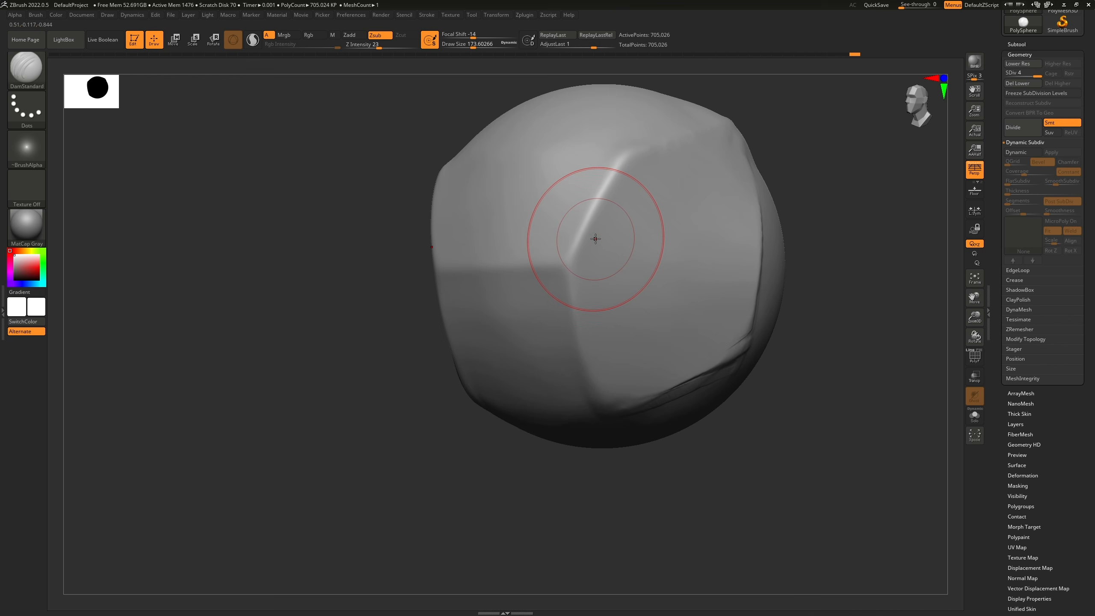
Step: Add a ClayBuildup strip along the mirrored slanted edges and cut along its side with DamStandard
key("1")
key("2")
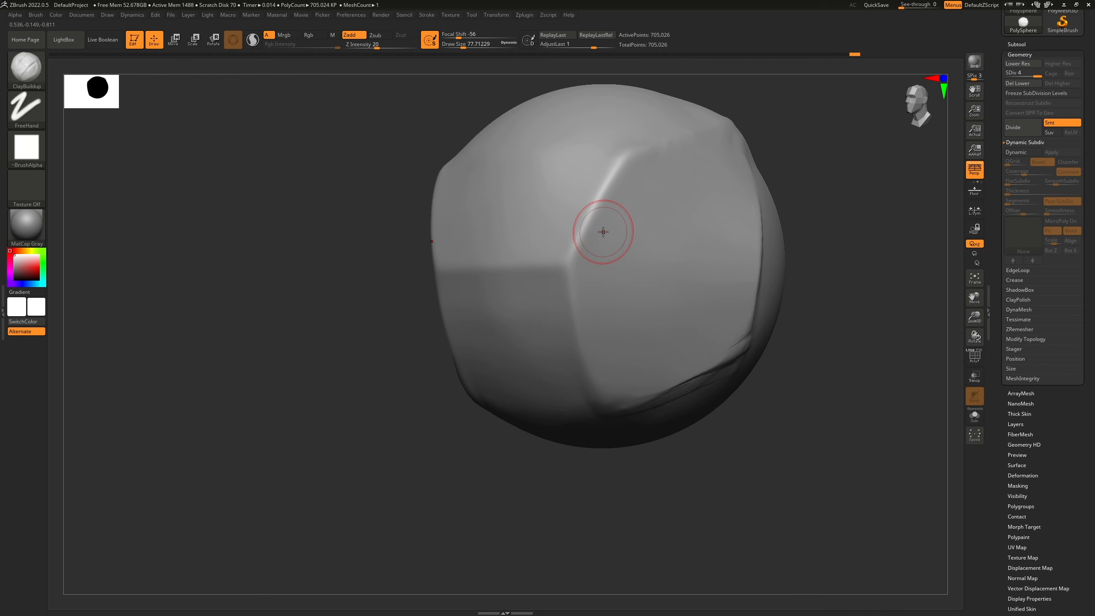
left_click_drag(620, 172, 569, 252)
key("3")
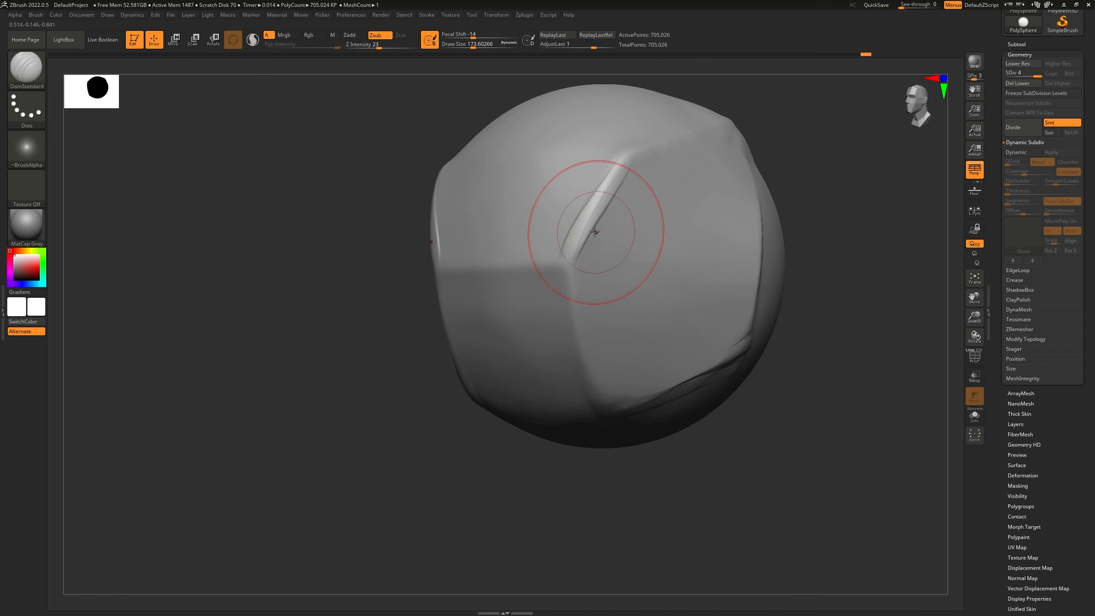
left_click_drag(580, 358, 582, 379)
Step: Switch to hPolish and flatten the clay strip and the planes around the slanted and horizontal front edges
key("4")
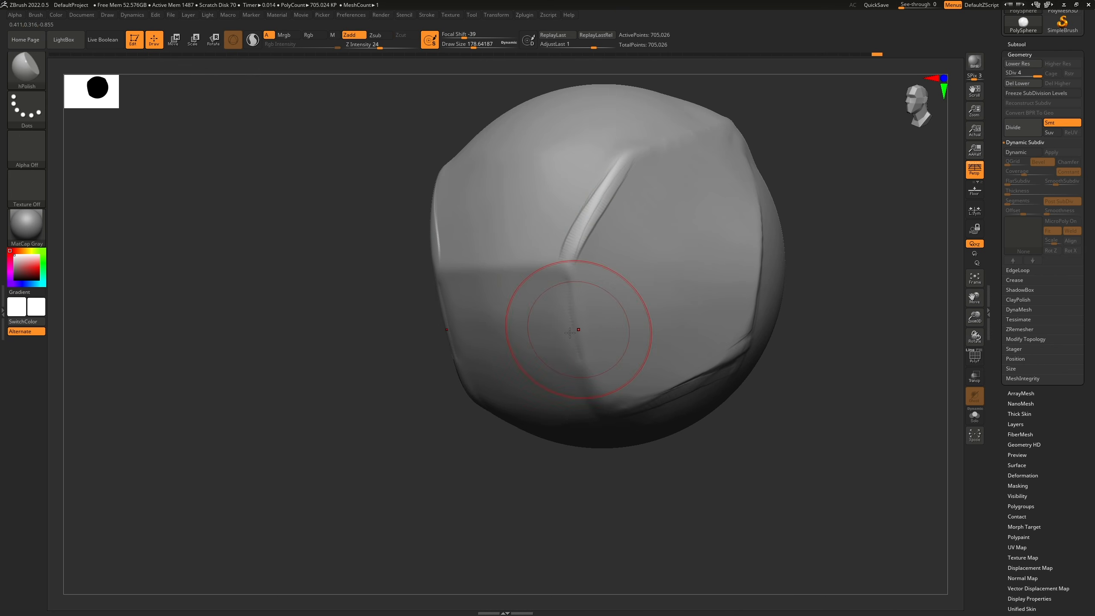
left_click_drag(610, 187, 569, 340)
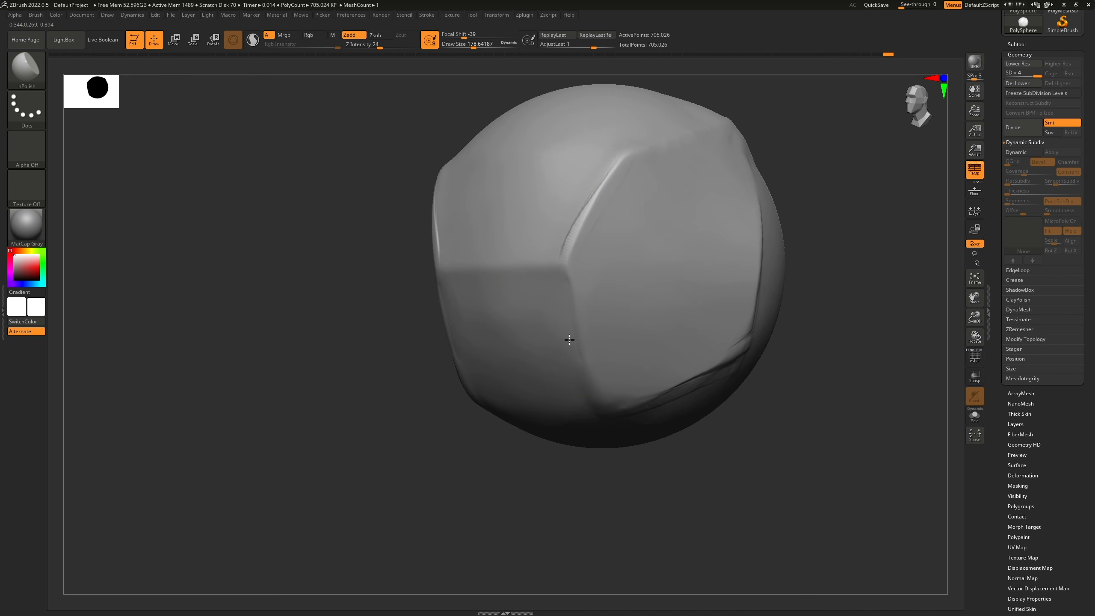
mouse_move(513, 281)
left_mouse_down()
mouse_move(577, 178)
mouse_move(526, 257)
left_mouse_up()
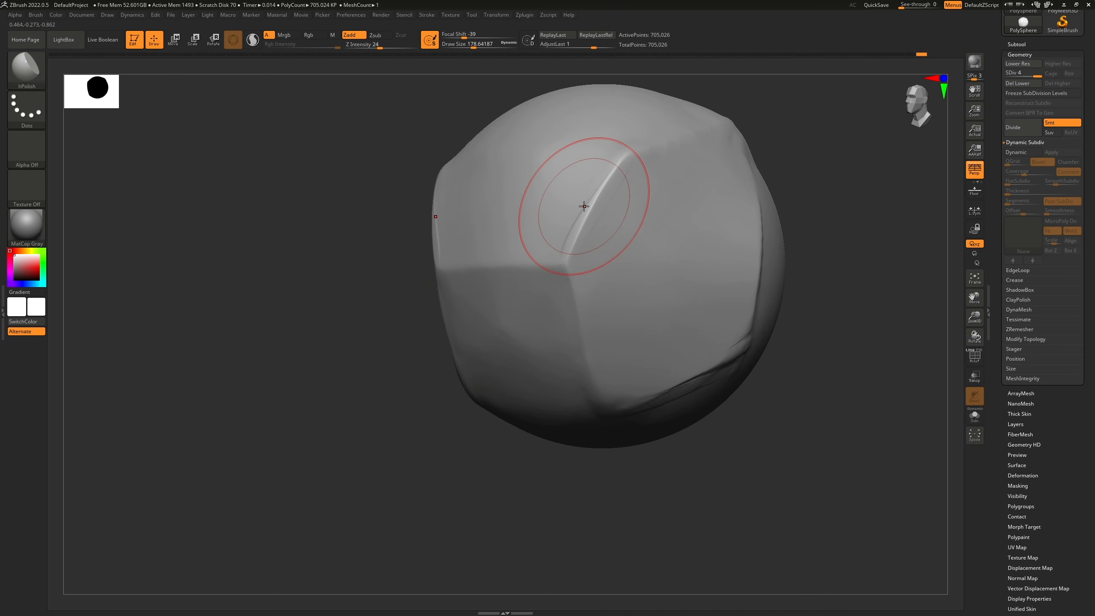
right_click_drag(584, 206, 535, 221)
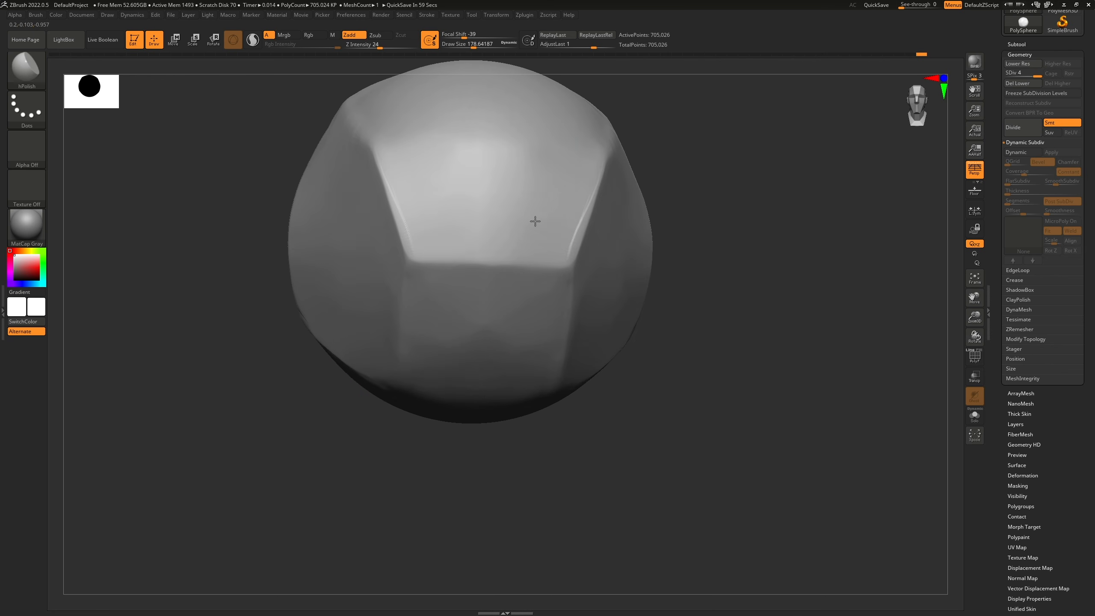
right_click_drag(687, 170, 709, 149)
key("f")
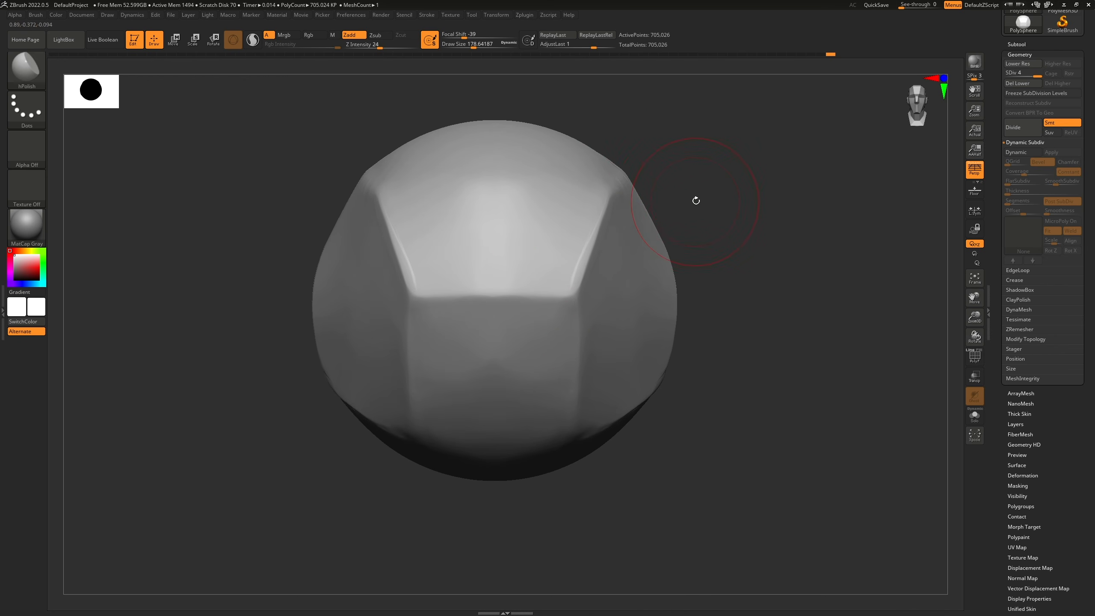
Step: Flatten the planes beside the slanted edges and along the horizontal front edge with hPolish
right_click_drag(696, 201, 736, 162)
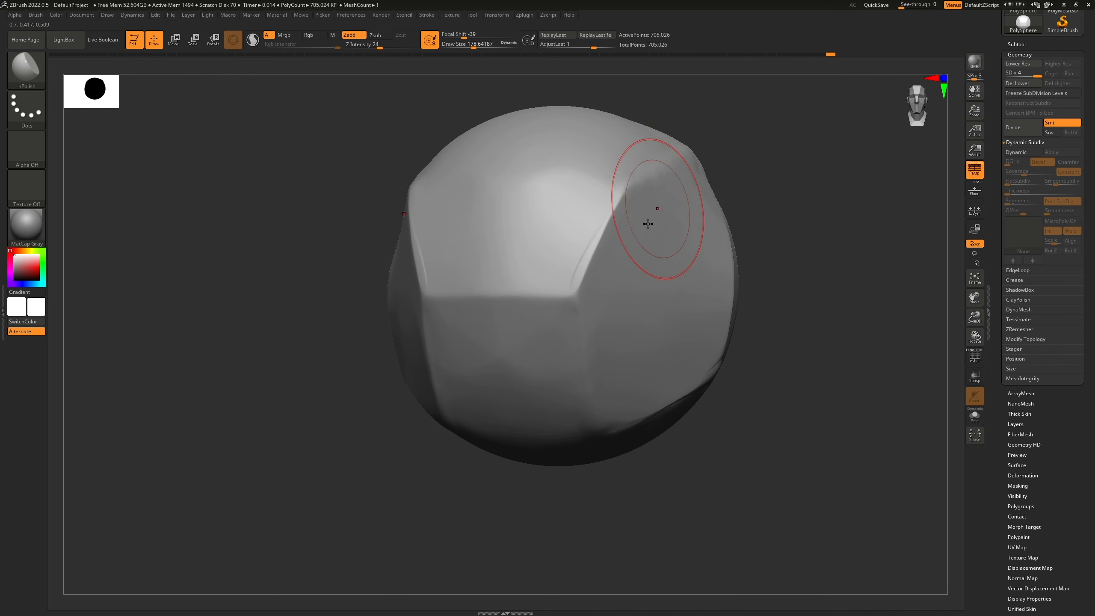
left_click_drag(648, 223, 461, 321)
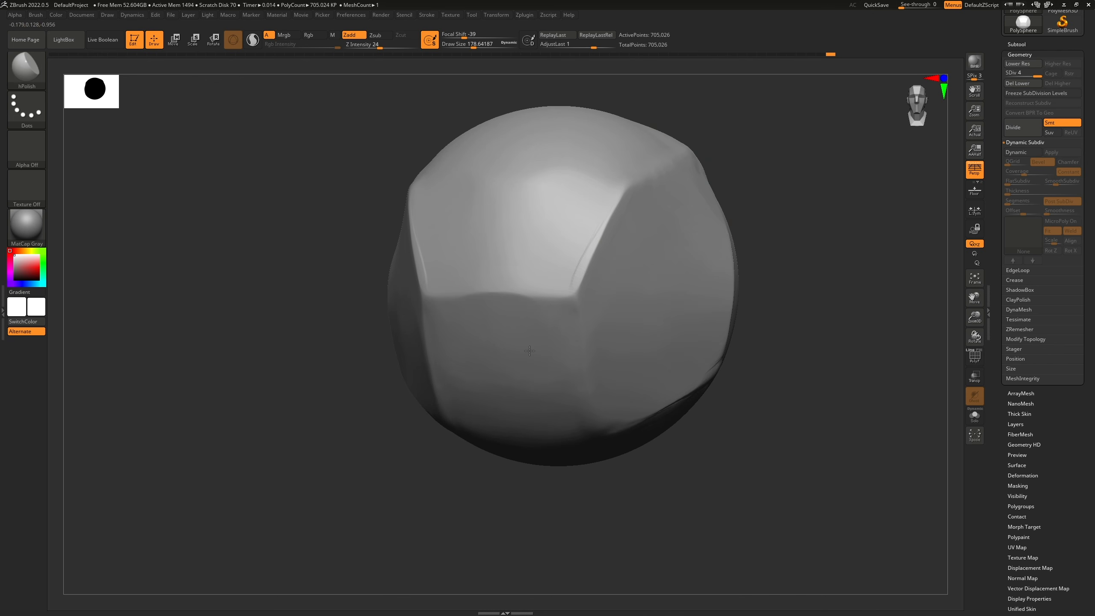
mouse_move(529, 351)
left_mouse_down()
mouse_move(599, 210)
mouse_move(510, 279)
left_mouse_up()
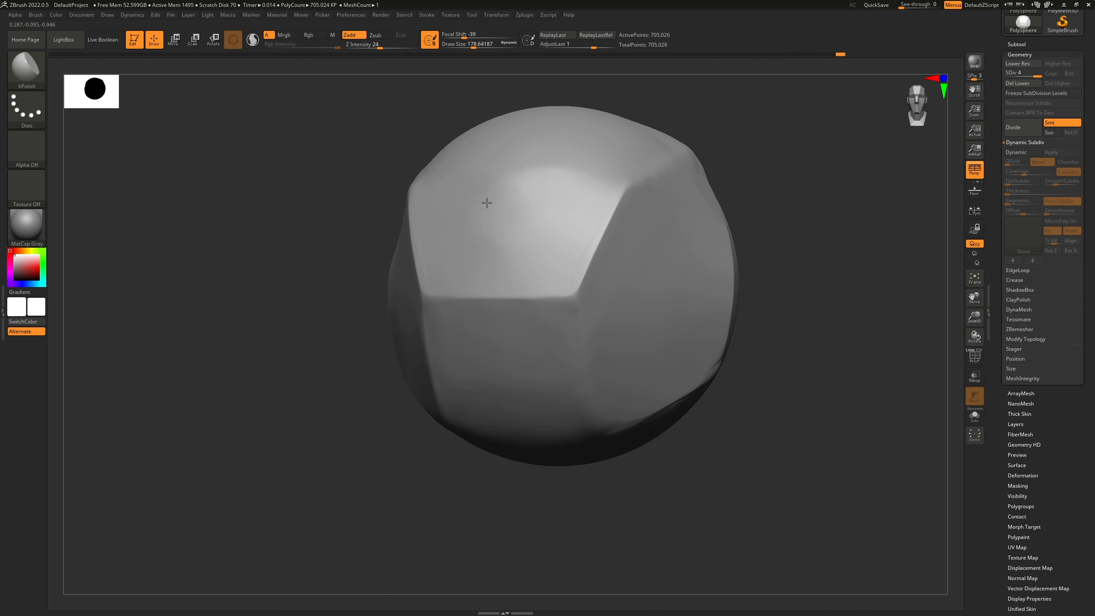
Step: Open the DynaMesh settings and turn on the polygon wireframe display
right_click_drag(746, 191, 630, 232)
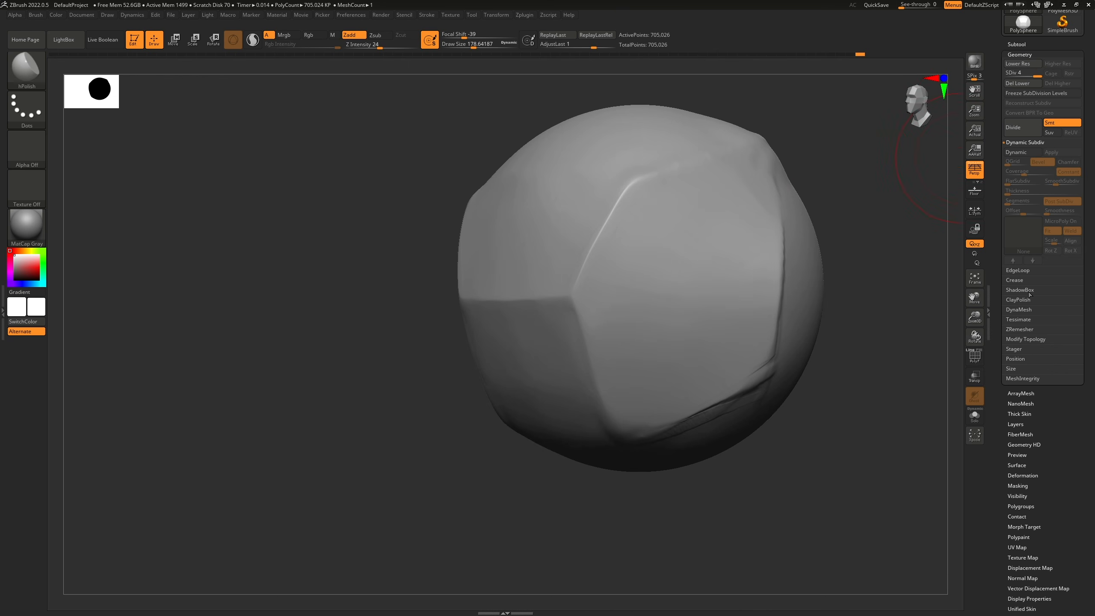
left_click(1028, 310)
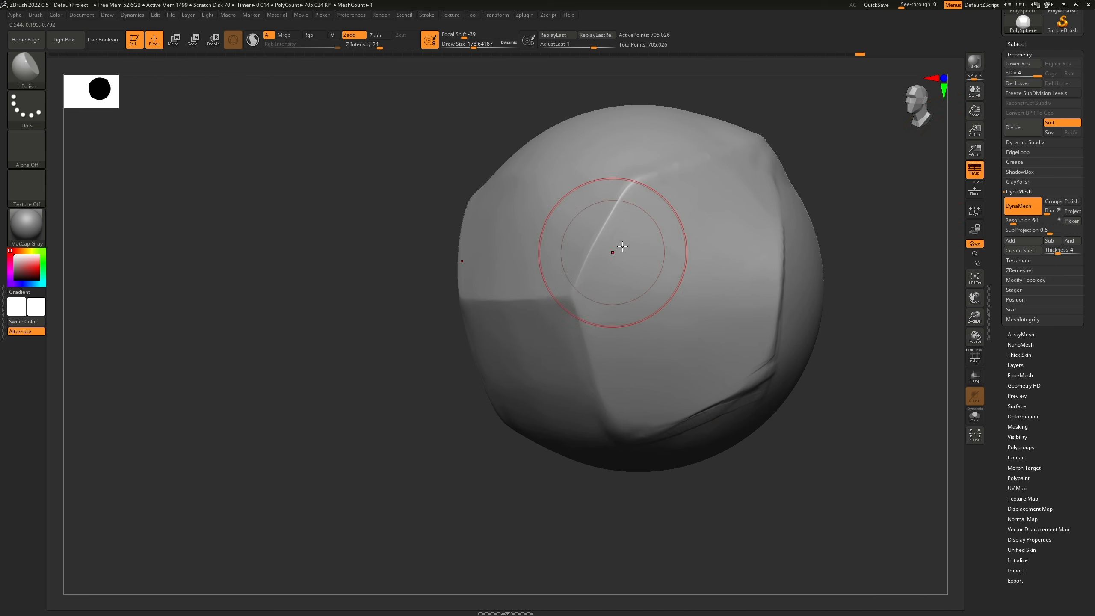
left_click(975, 356)
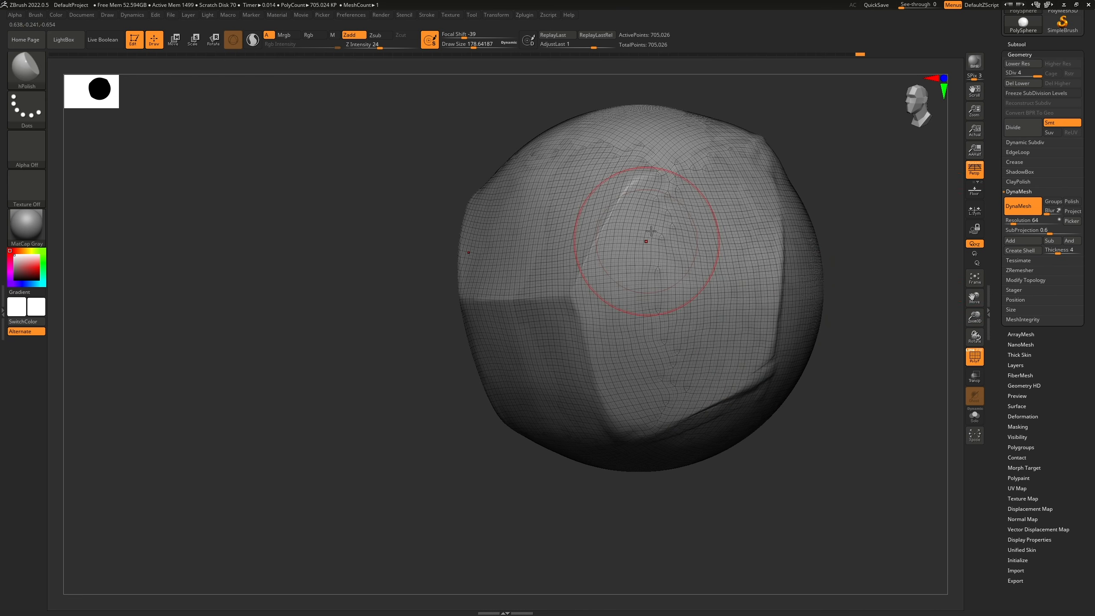
Step: Switch to ClayBuildup and build up mirrored raised strips on the side planes next to the slanted edges
key("b")
key("c")
key("b")
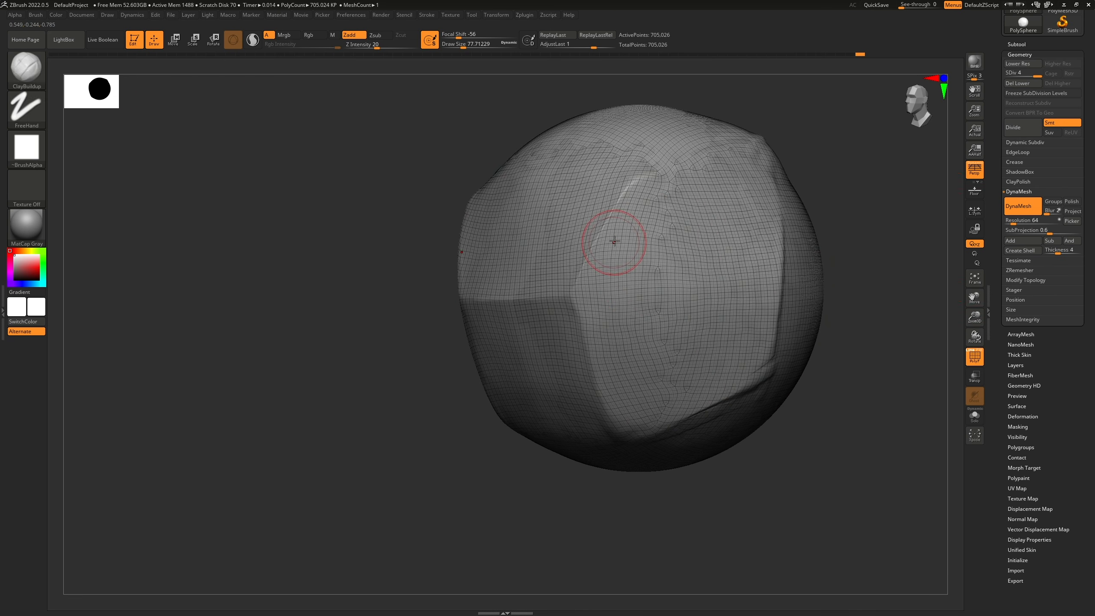
mouse_move(649, 233)
left_mouse_down()
mouse_move(616, 299)
mouse_move(668, 222)
left_mouse_up()
left_click_drag(651, 264, 671, 243)
scroll(664, 255, "up", 5)
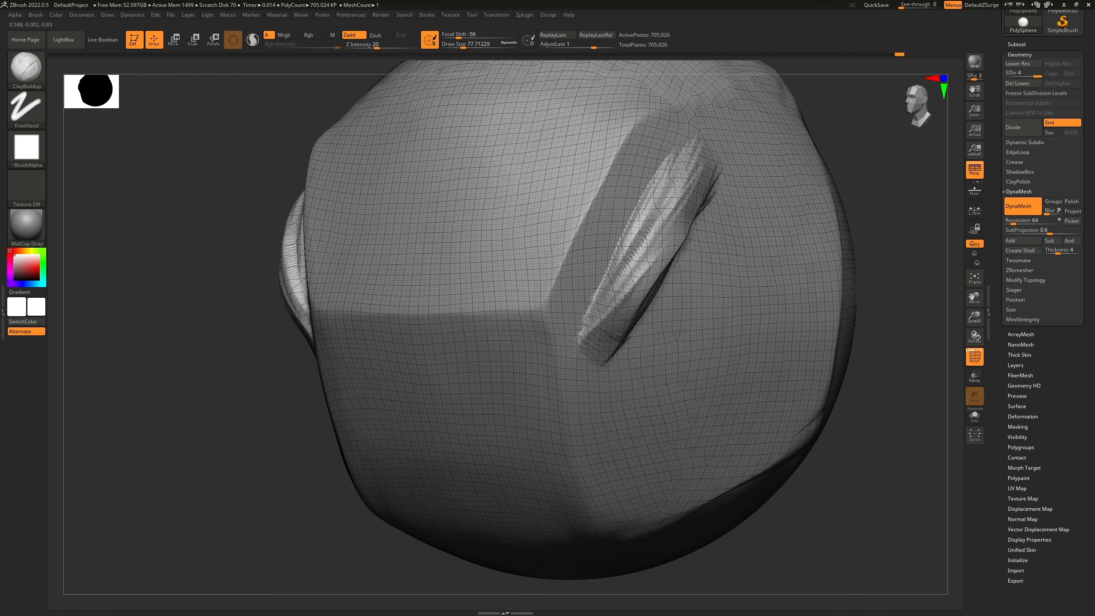
left_click_drag(627, 300, 667, 225)
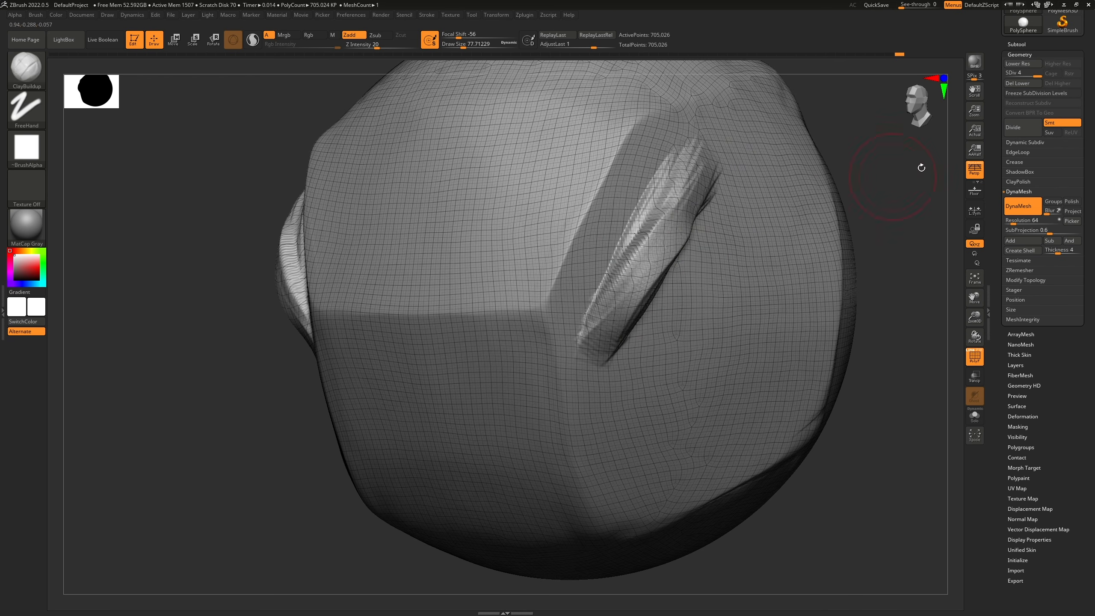
Step: Delete the lower subdivision levels and build the mirrored clay strips up further with ClayBuildup
left_click(1023, 84)
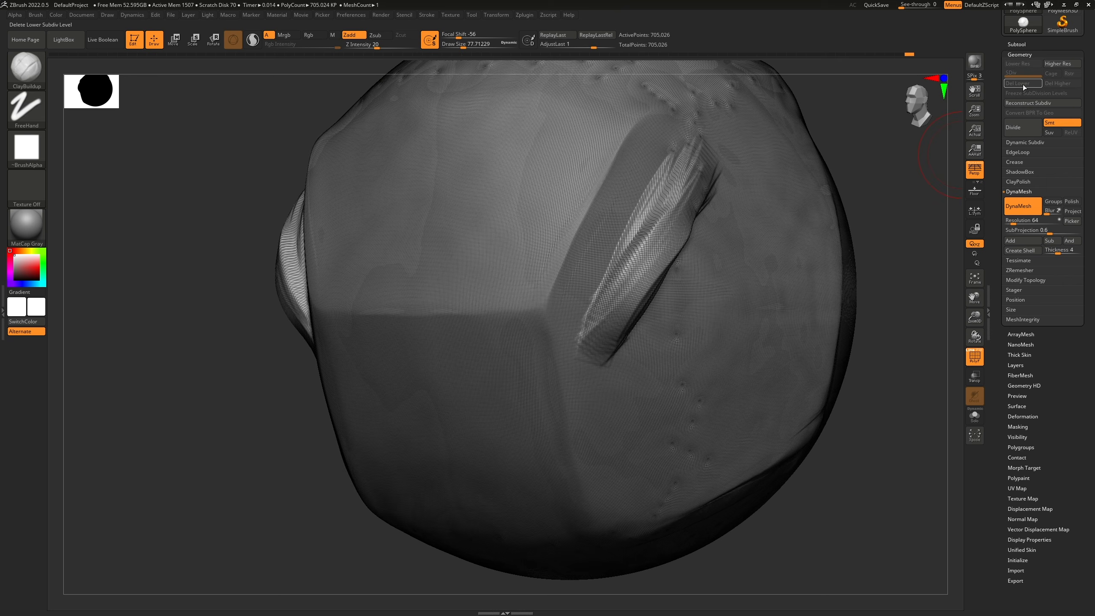
left_click_drag(635, 289, 641, 286)
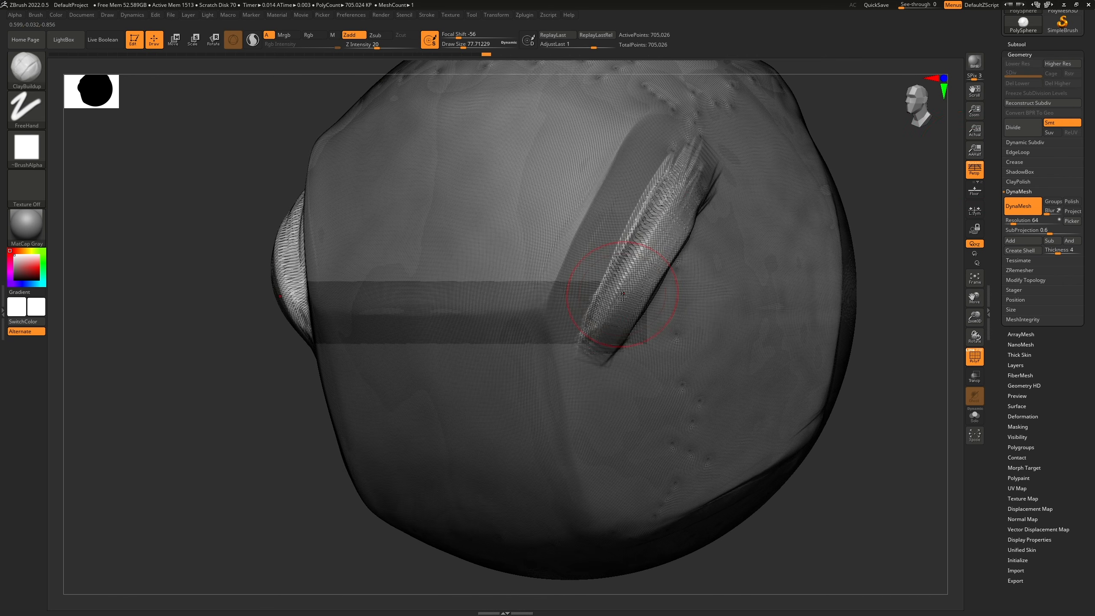
left_click_drag(668, 230, 627, 295)
right_click_drag(661, 230, 673, 228, "shift")
left_click_drag(669, 229, 632, 286)
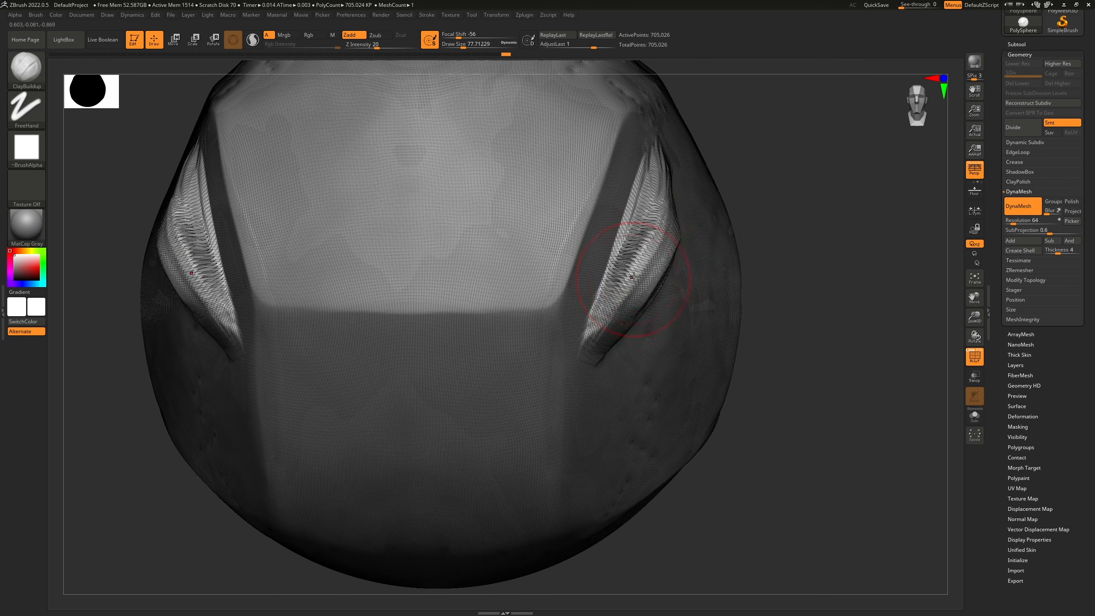
right_click_drag(645, 280, 650, 317)
left_click_drag(647, 270, 592, 326)
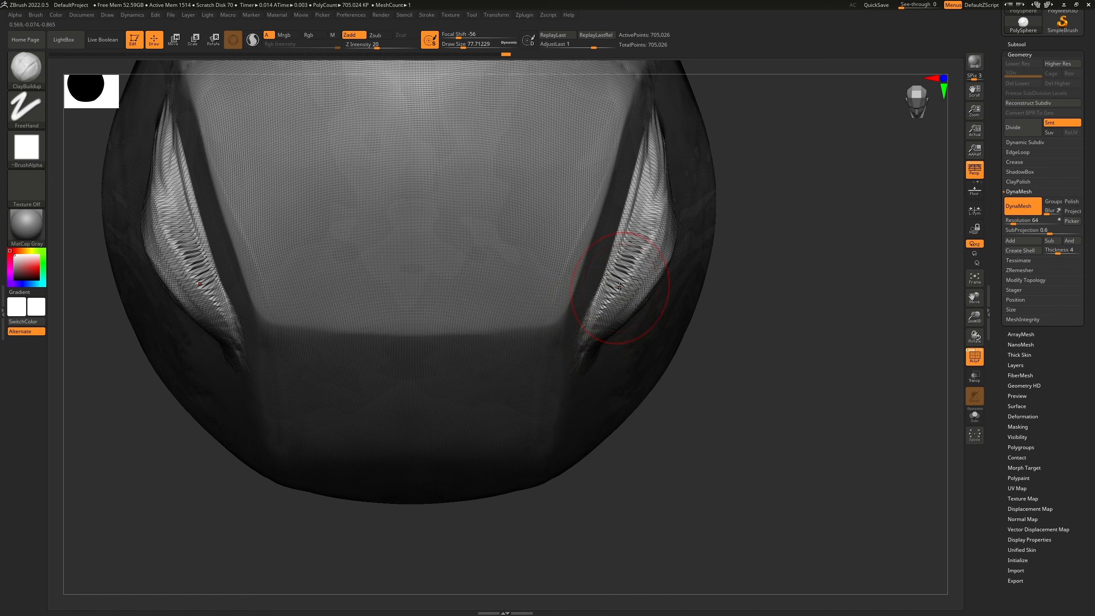
Step: Set the DynaMesh resolution to 112, clear the rectangular mask made on the sides, and remesh the model
left_click(1018, 221)
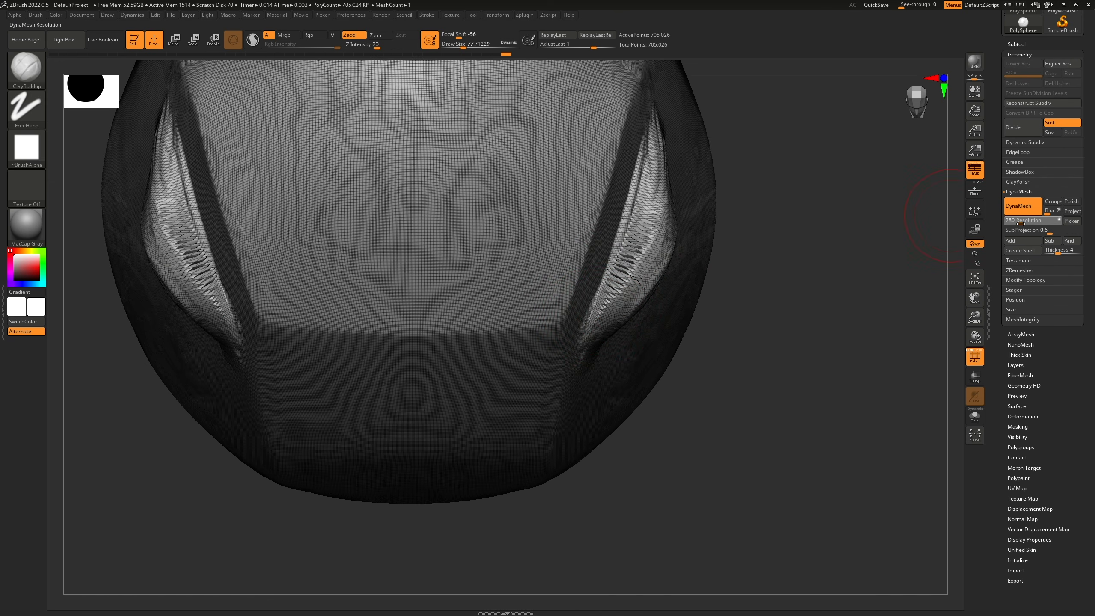
left_click_drag(1022, 224, 1019, 224)
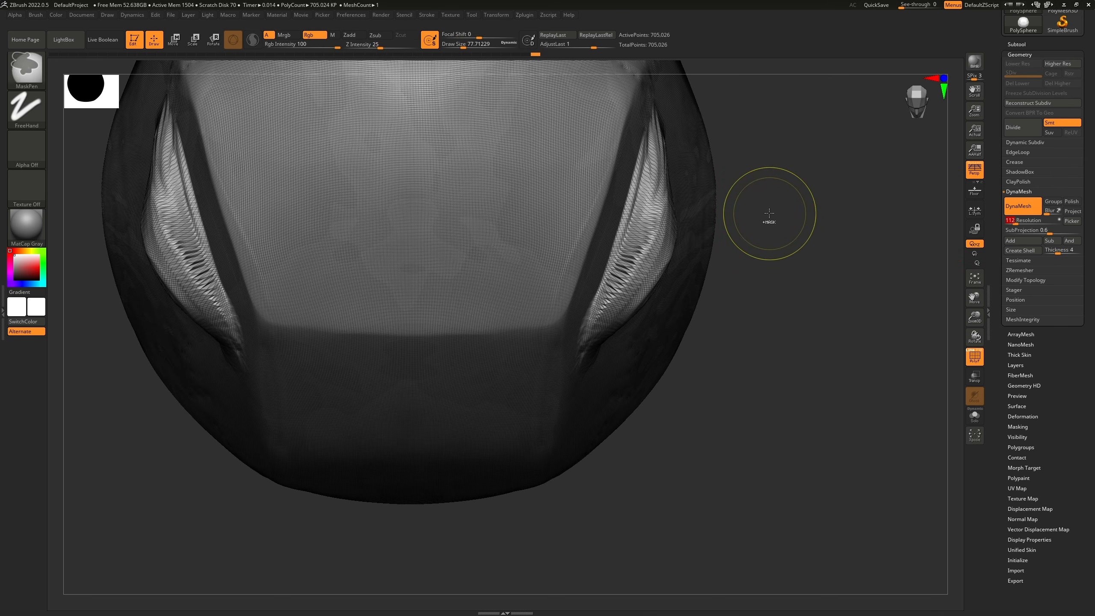
key("ctrl")
left_click_drag(751, 185, 493, 353, "ctrl")
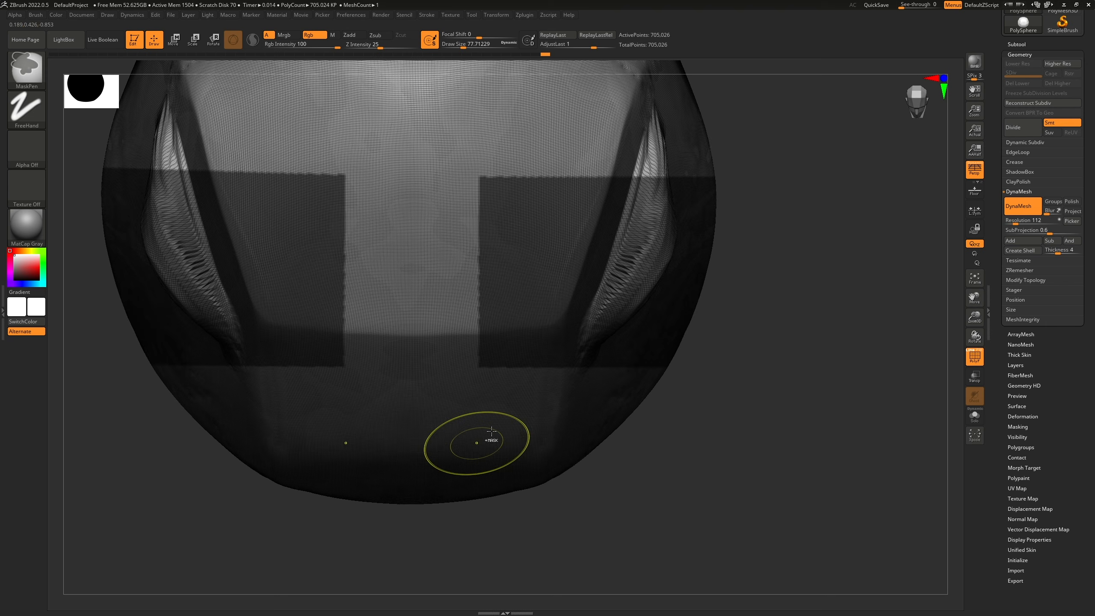
left_click_drag(781, 244, 777, 254, "ctrl")
mouse_move(799, 169)
left_mouse_down("ctrl")
mouse_move(753, 279)
mouse_move(765, 334)
left_mouse_up("ctrl")
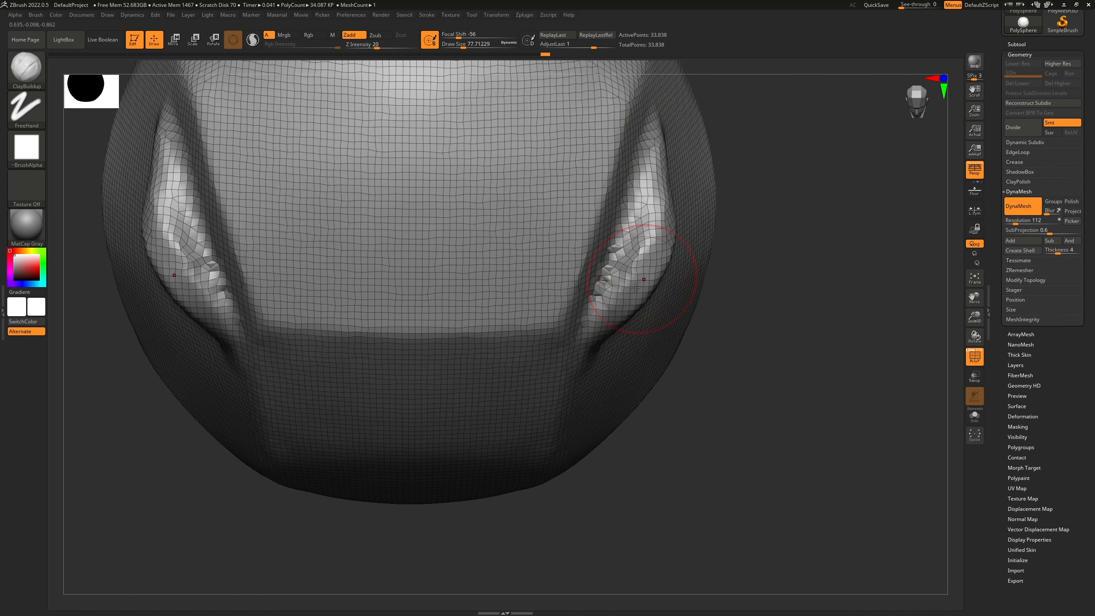
Step: Raise the DynaMesh resolution to 664 and remesh the model
left_click_drag(793, 292, 774, 252)
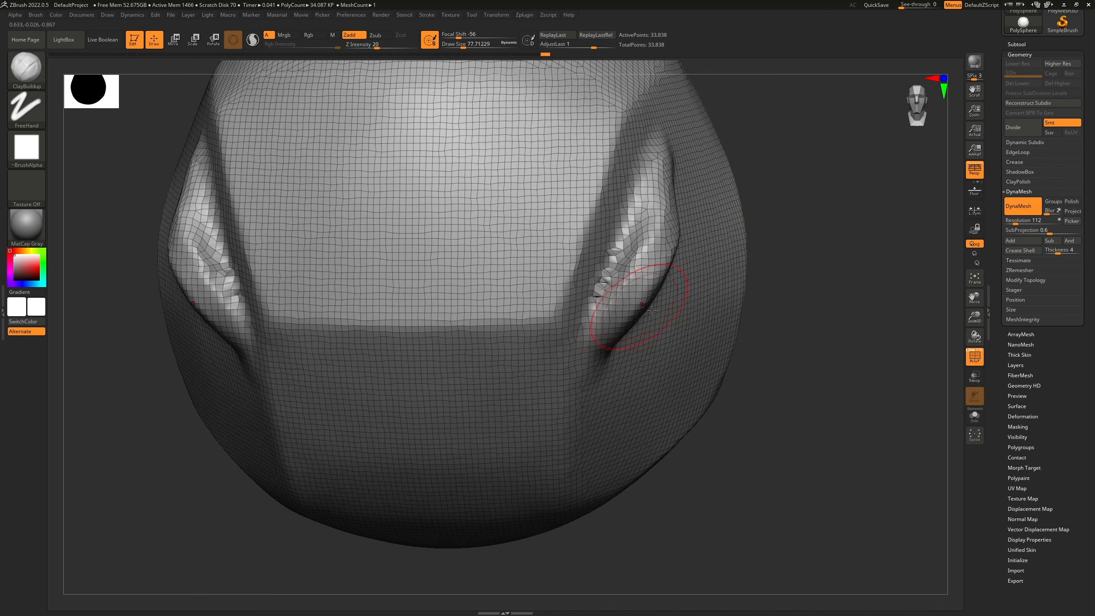
left_click_drag(1016, 223, 1031, 223)
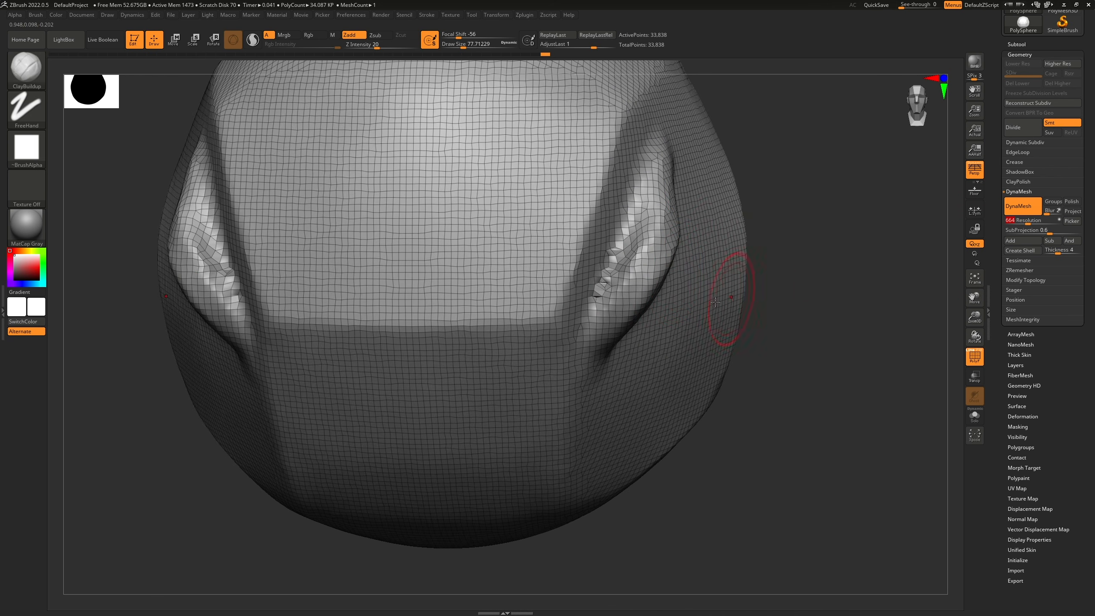
left_click_drag(792, 237, 755, 410, "ctrl")
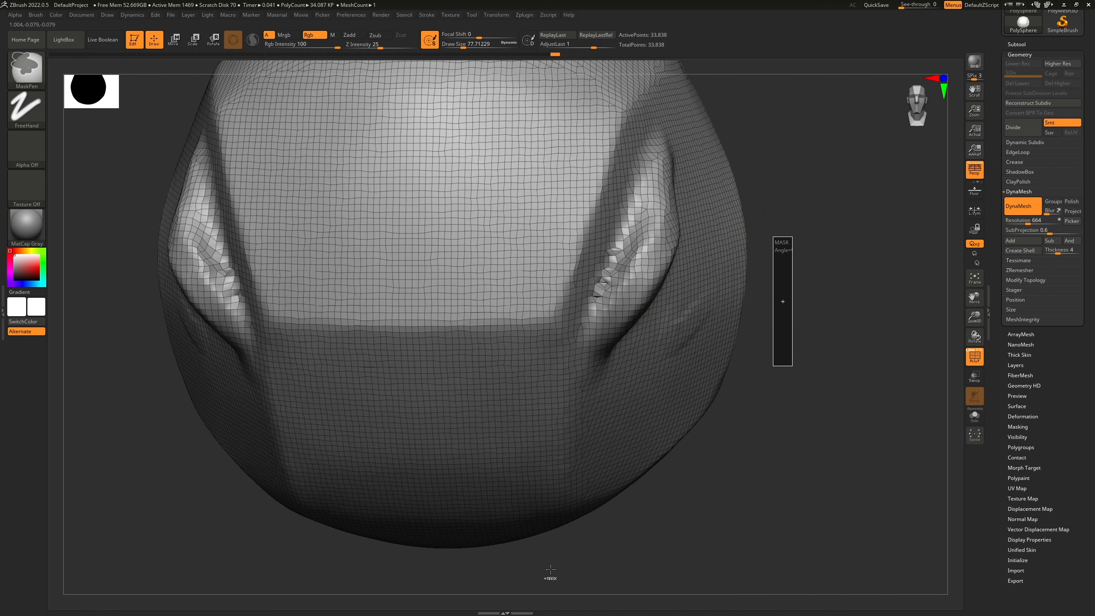
left_click_drag(550, 569, 551, 568, "ctrl")
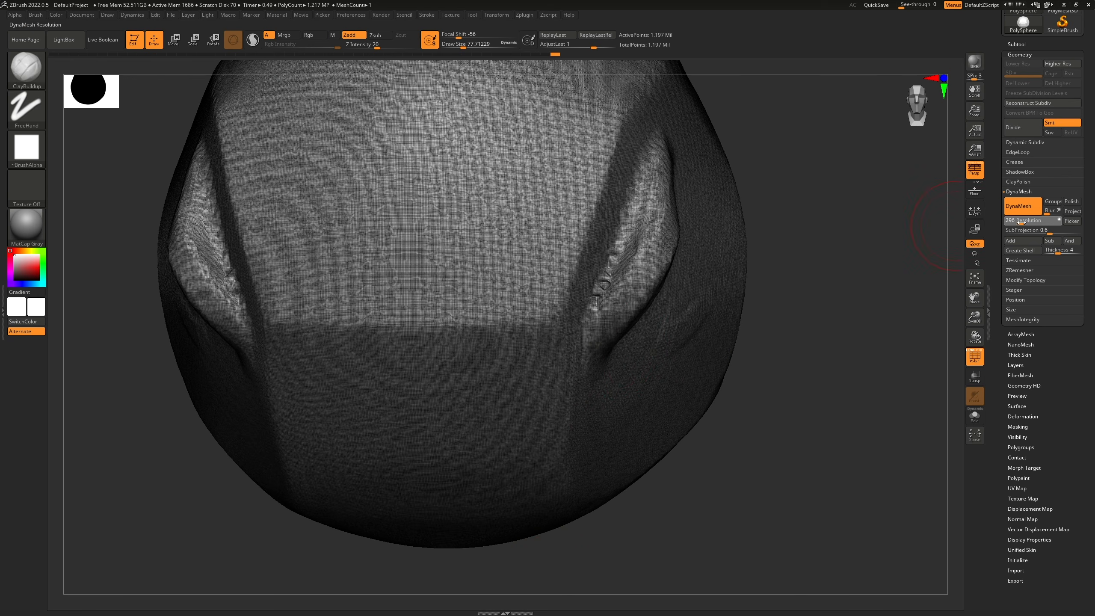
Step: Remesh the model at a DynaMesh resolution of 72 and smooth the mirrored clay ridges
left_click_drag(1016, 222, 1012, 222)
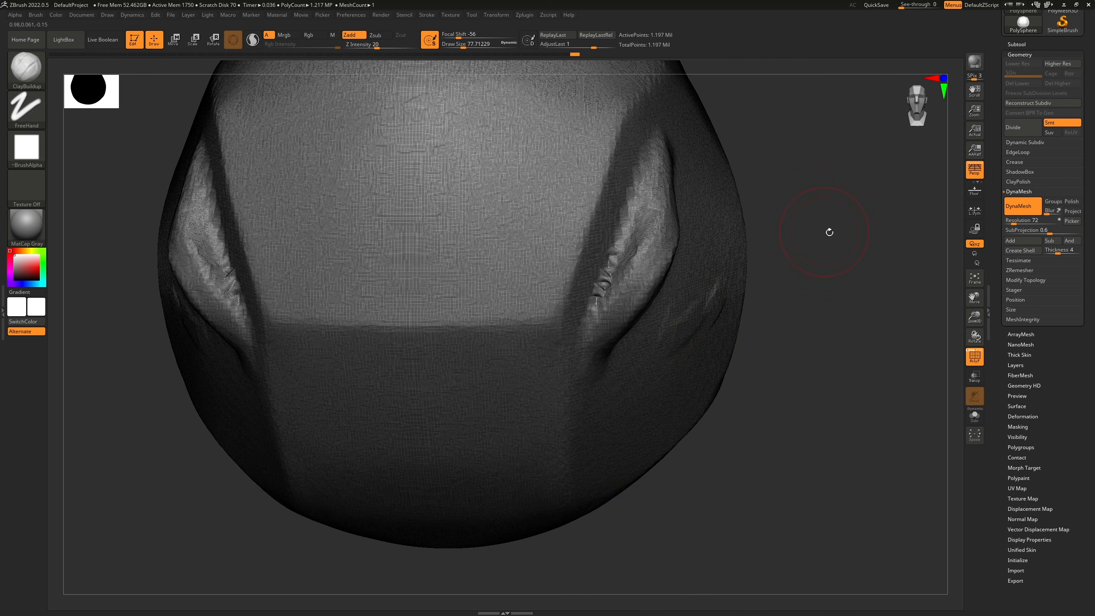
left_click_drag(829, 233, 657, 536, "ctrl")
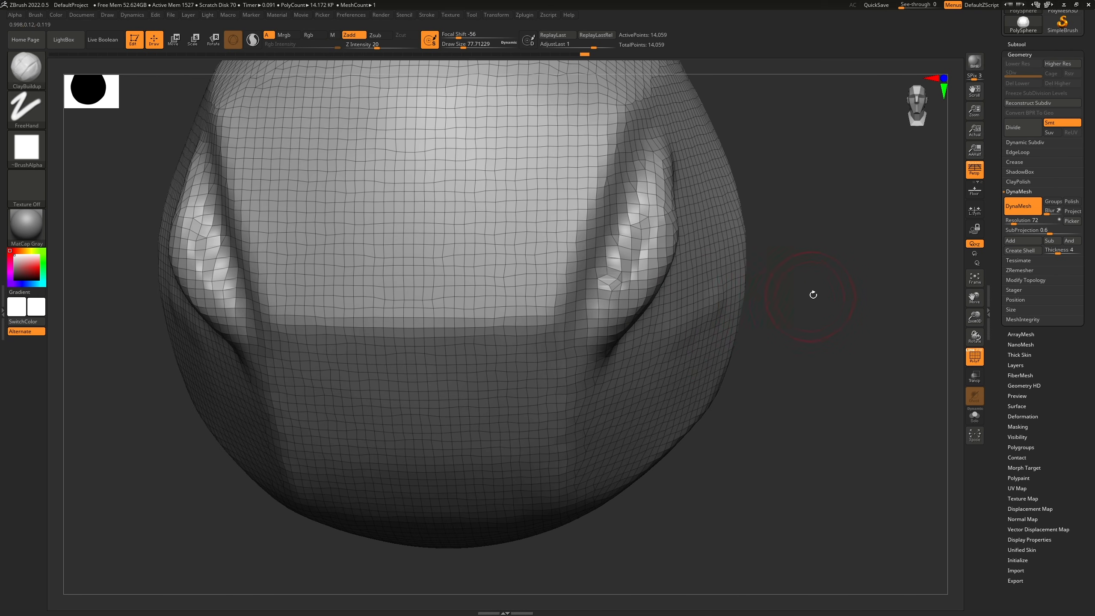
left_click_drag(812, 294, 770, 269)
mouse_move(638, 250)
left_mouse_down("shift")
mouse_move(611, 233)
mouse_move(623, 281)
mouse_move(612, 254)
mouse_move(589, 267)
mouse_move(592, 250)
left_mouse_up("shift")
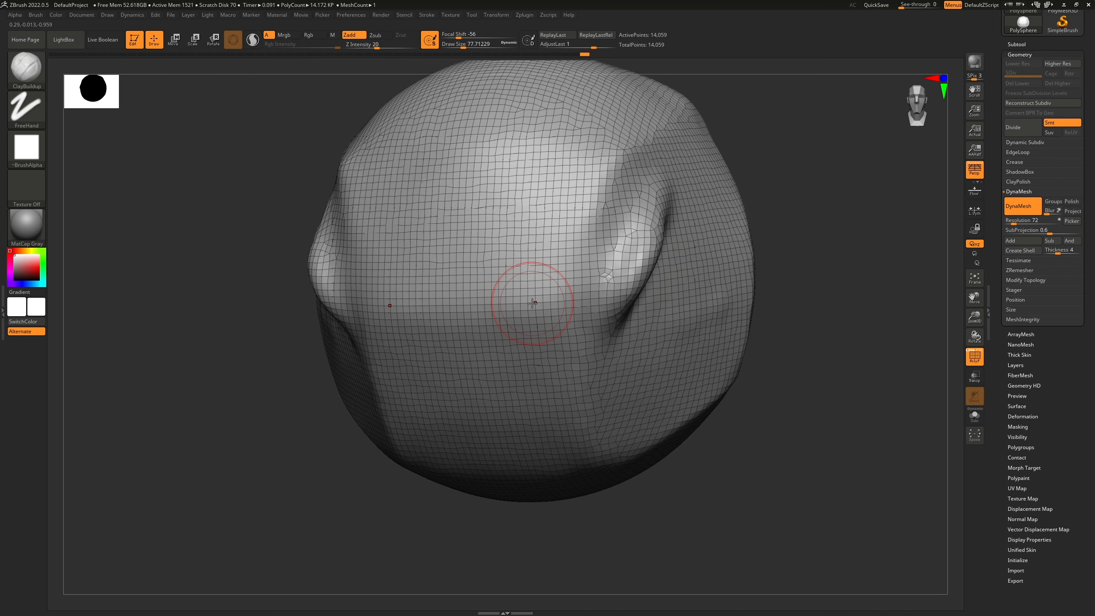
left_click_drag(604, 245, 612, 269, "shift")
mouse_move(637, 311)
left_mouse_down("shift")
mouse_move(647, 267)
mouse_move(612, 224)
mouse_move(599, 143)
mouse_move(604, 301)
mouse_move(655, 255)
left_mouse_up("shift")
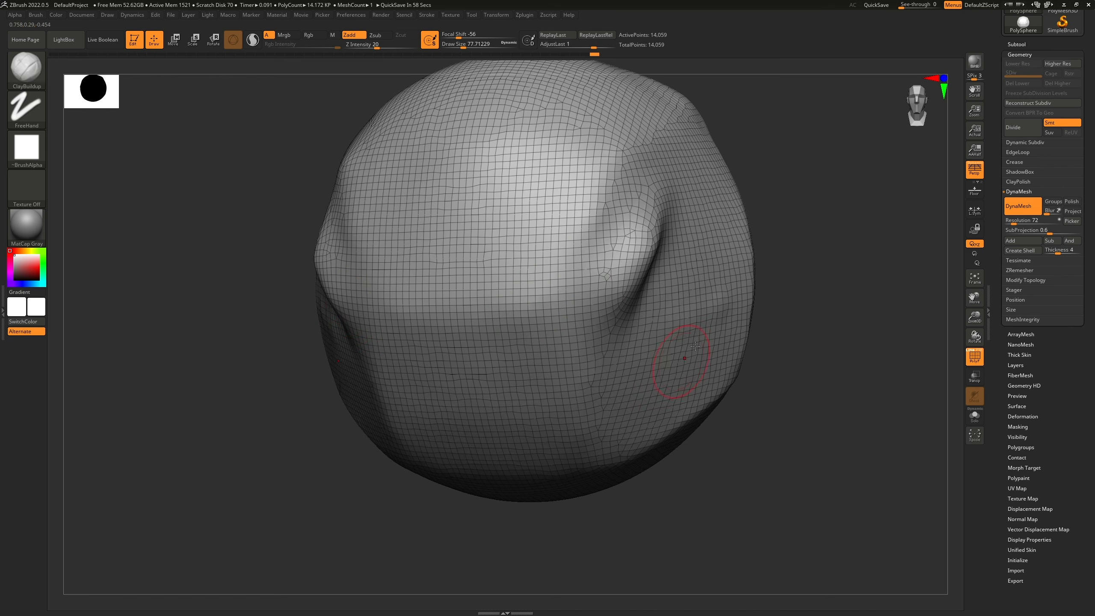
Step: Set the DynaMesh resolution back to 664 and remesh the smoothed model
left_click(1024, 221)
type("664")
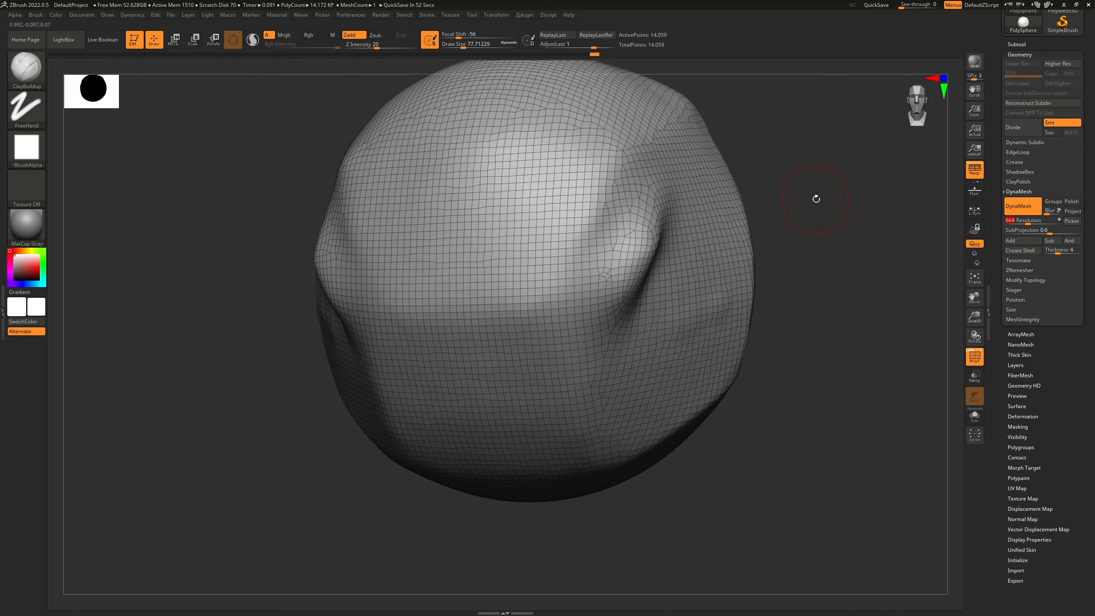
left_click_drag(816, 192, 793, 285, "ctrl")
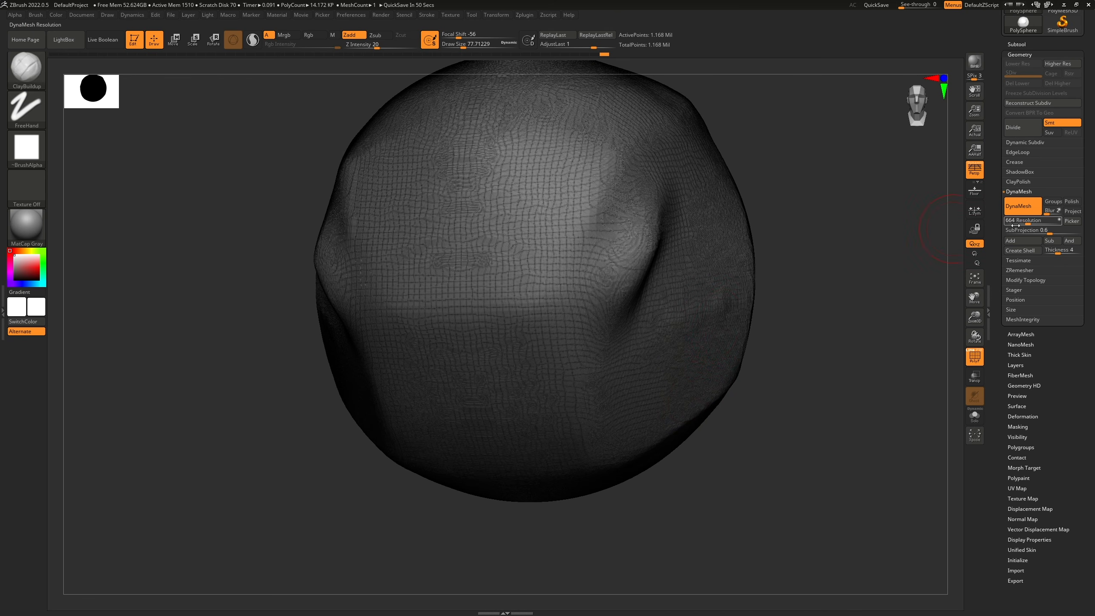
Step: Remesh the model with ZRemesher at a target polygons count of 5 and twice more at Half, turning Adapt off for the last pass
left_click(1025, 269)
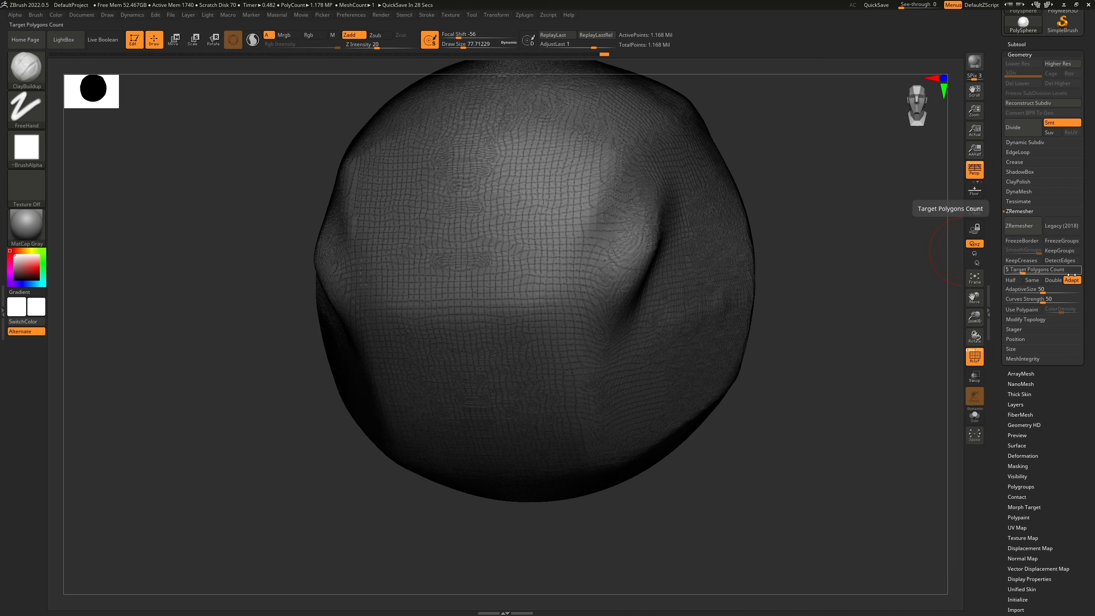
left_click(1022, 226)
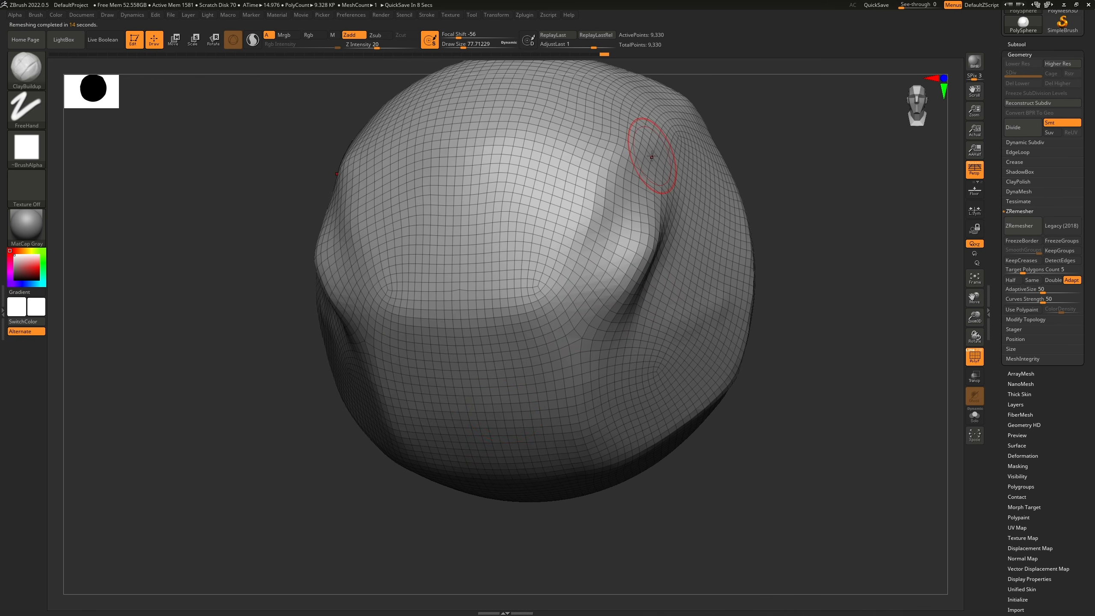
left_click(1014, 289)
left_click(1024, 231)
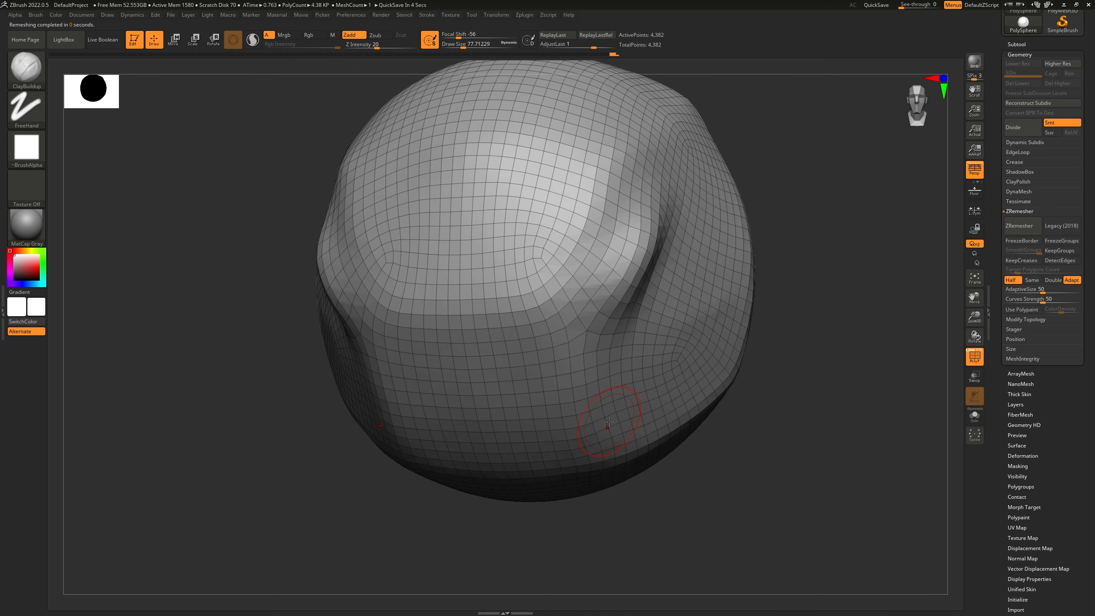
left_click(1020, 225)
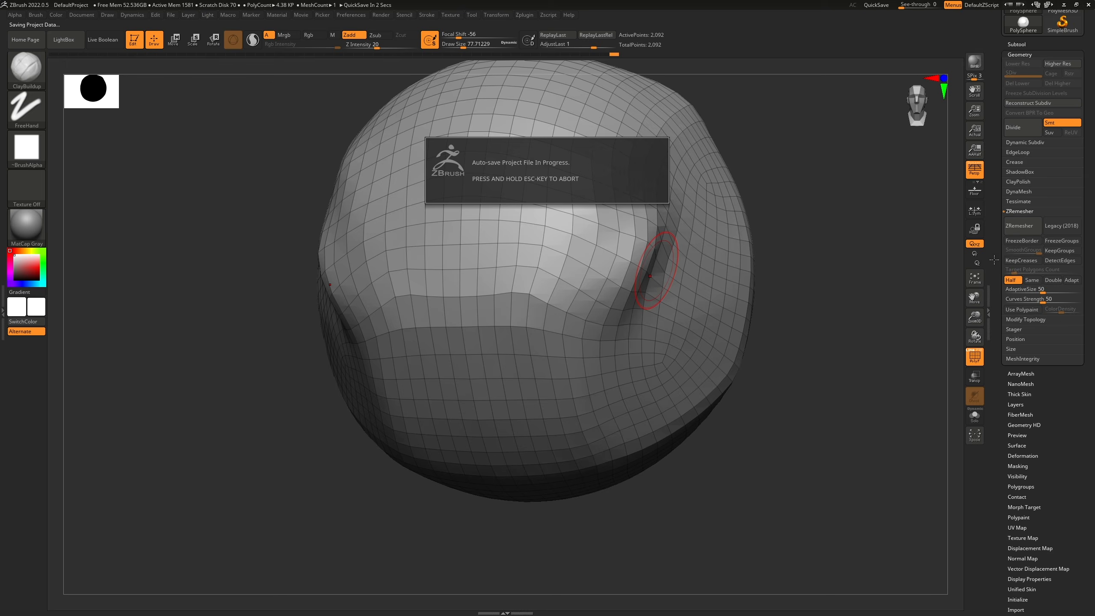
Step: Remesh the model with ZRemesher at Double, check the new topology from the side, and close the ZRemesher settings
left_click(1050, 281)
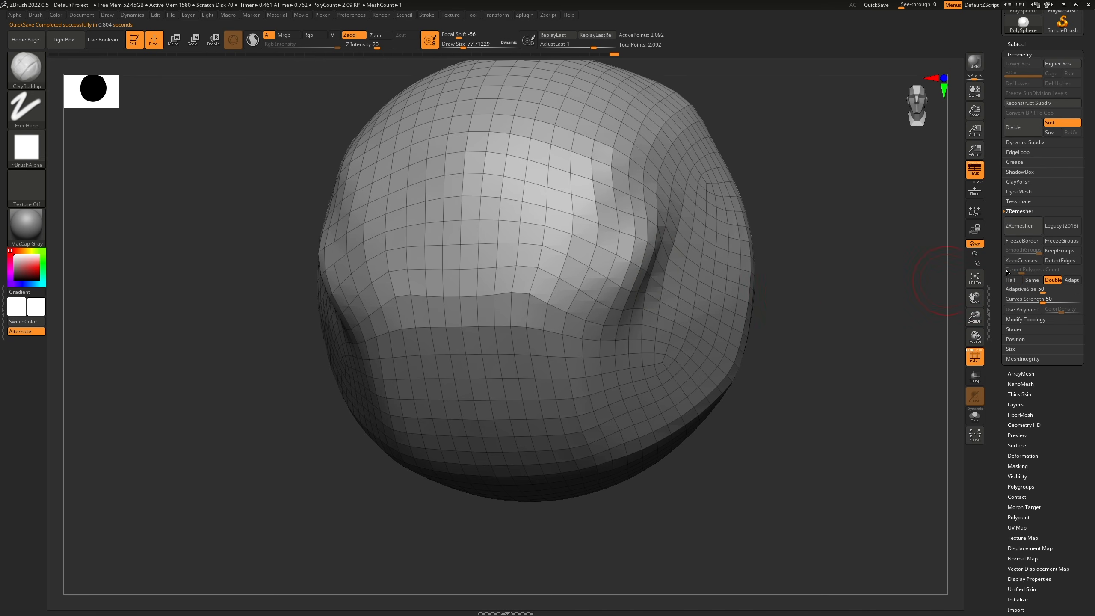
left_click(1015, 228)
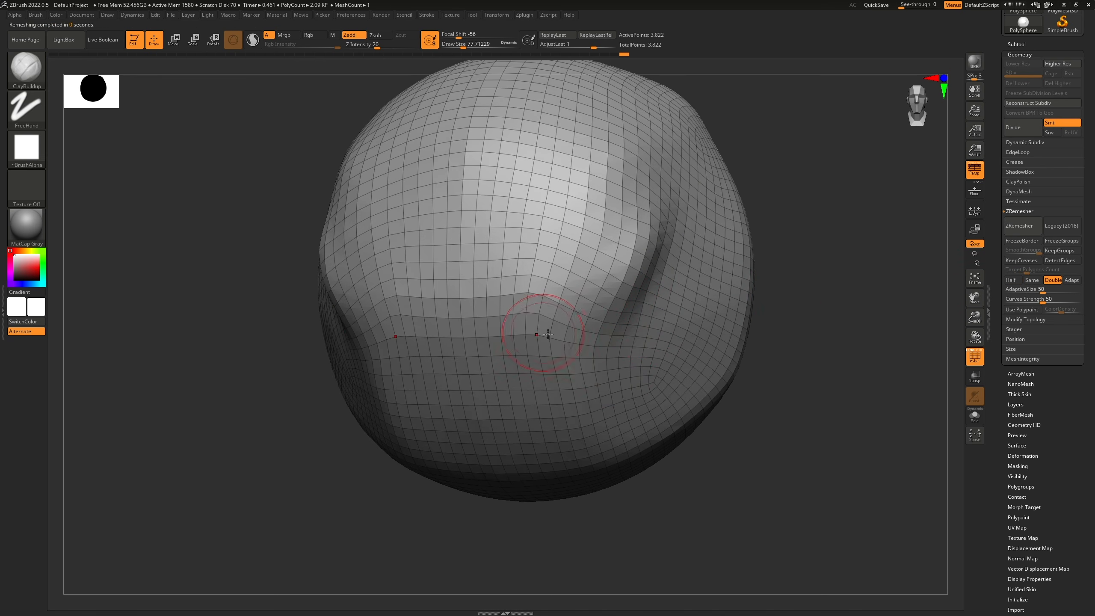
mouse_move(772, 328)
left_mouse_down()
mouse_move(810, 222)
mouse_move(766, 293)
mouse_move(699, 263)
left_mouse_up()
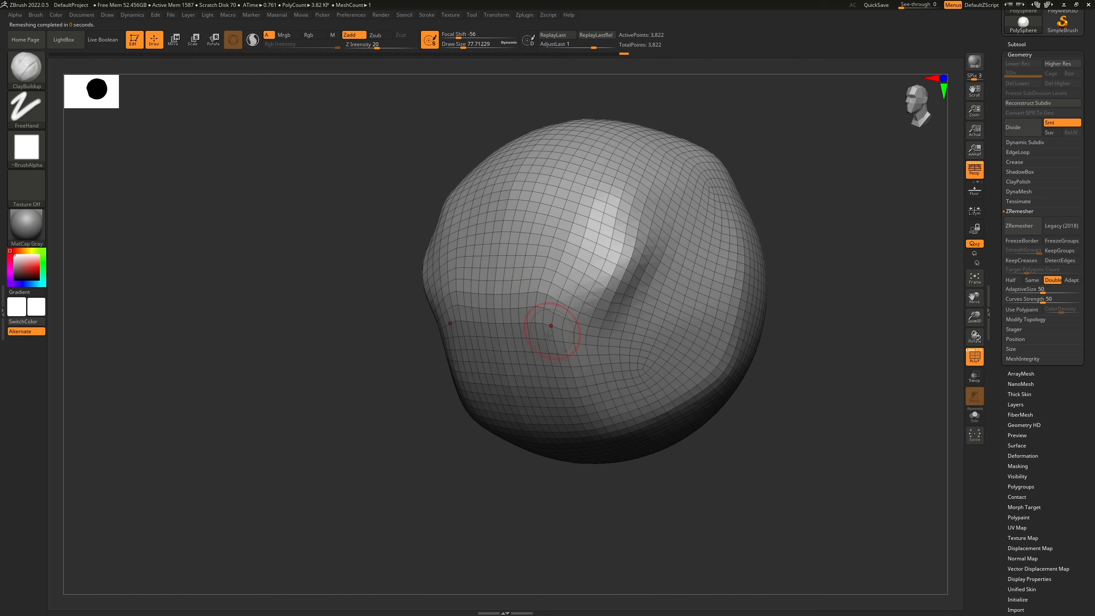
left_click(1020, 211)
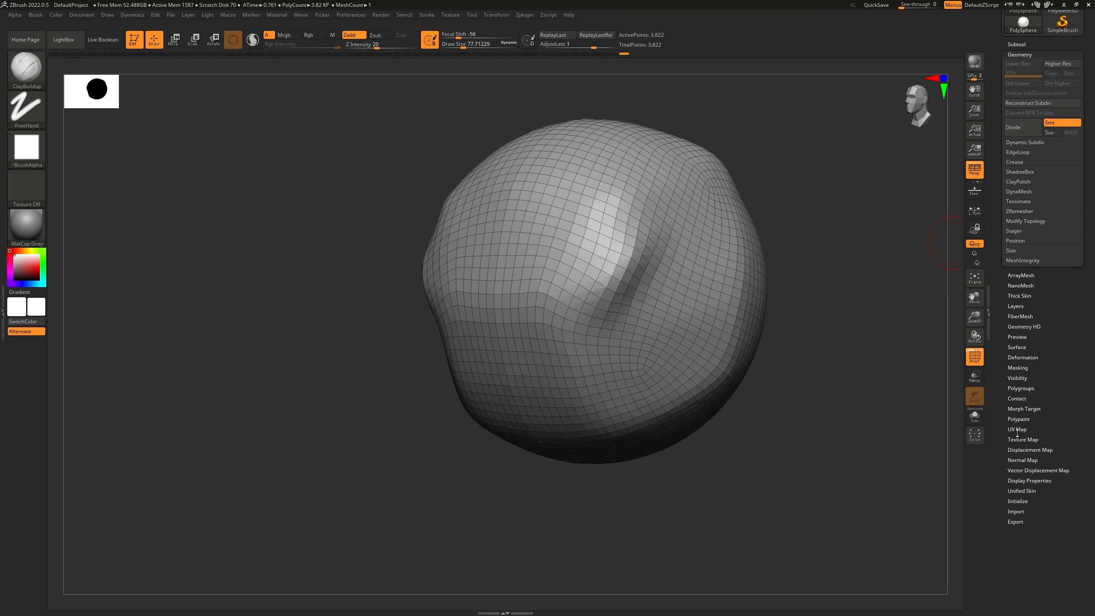
Step: Show only a vertical strip through the middle of the mesh and turn on Double-sided display in the Display Properties
left_click_drag(1031, 480, 1032, 391)
left_click(1031, 185)
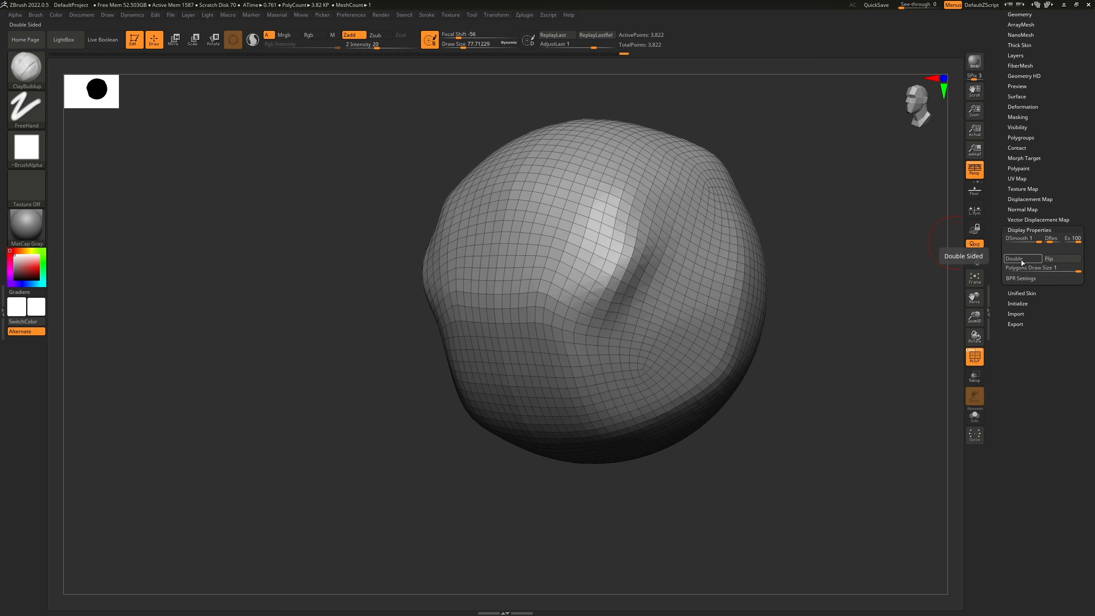
mouse_move(793, 286)
left_mouse_down()
mouse_move(782, 293)
mouse_move(779, 280)
mouse_move(725, 314)
mouse_move(759, 299)
mouse_move(765, 253)
mouse_move(802, 257)
mouse_move(746, 233)
mouse_move(747, 216)
mouse_move(776, 209)
mouse_move(785, 220)
mouse_move(770, 222)
left_mouse_up()
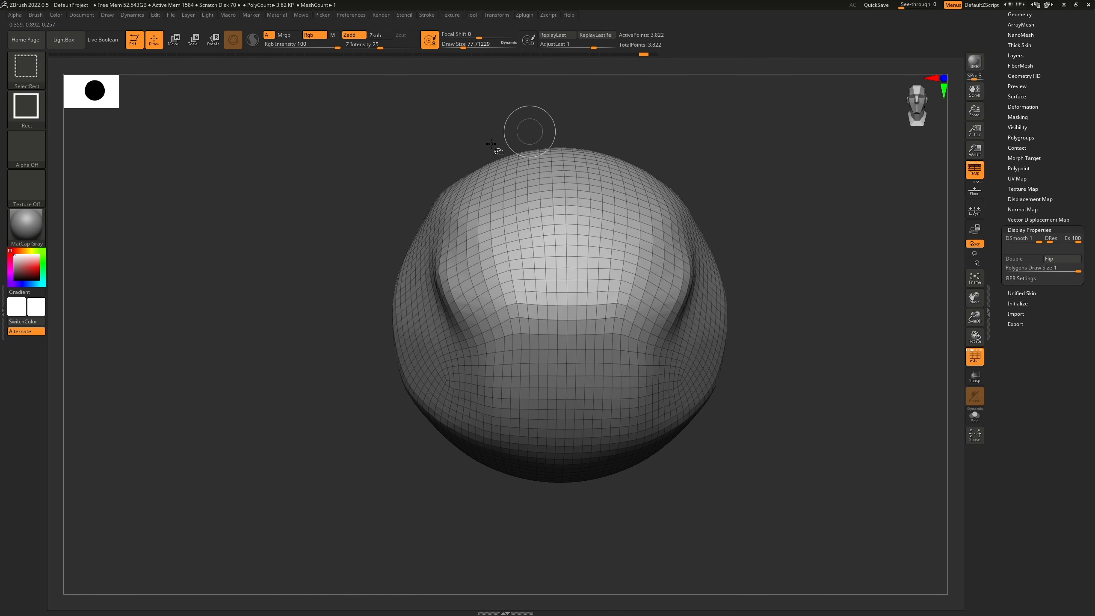
left_click_drag(587, 118, 508, 503, "ctrl+shift")
mouse_move(699, 249)
left_mouse_down()
mouse_move(745, 289)
mouse_move(716, 286)
mouse_move(732, 268)
mouse_move(677, 230)
mouse_move(679, 220)
mouse_move(692, 244)
mouse_move(690, 235)
left_mouse_up()
left_click(1022, 258)
left_click_drag(754, 291, 778, 339)
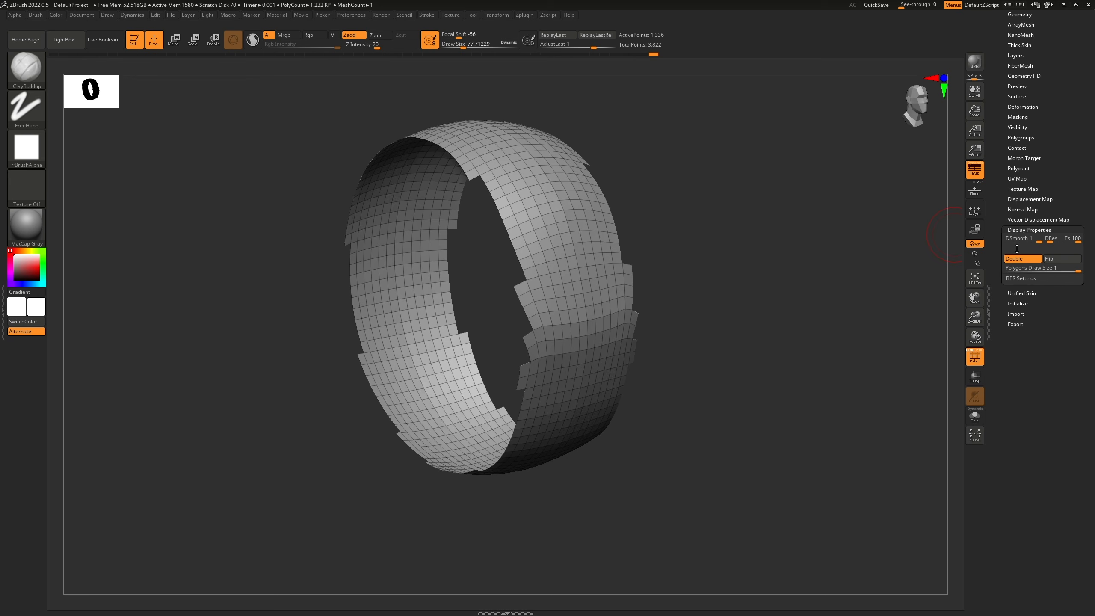
Step: Compare the isolated strip with Double-sided display off and on, leave it off, and close the Display Properties
left_click(1023, 259)
left_click_drag(698, 312, 660, 247)
left_click(1022, 258)
mouse_move(750, 276)
left_mouse_down()
mouse_move(729, 283)
mouse_move(733, 274)
left_mouse_up()
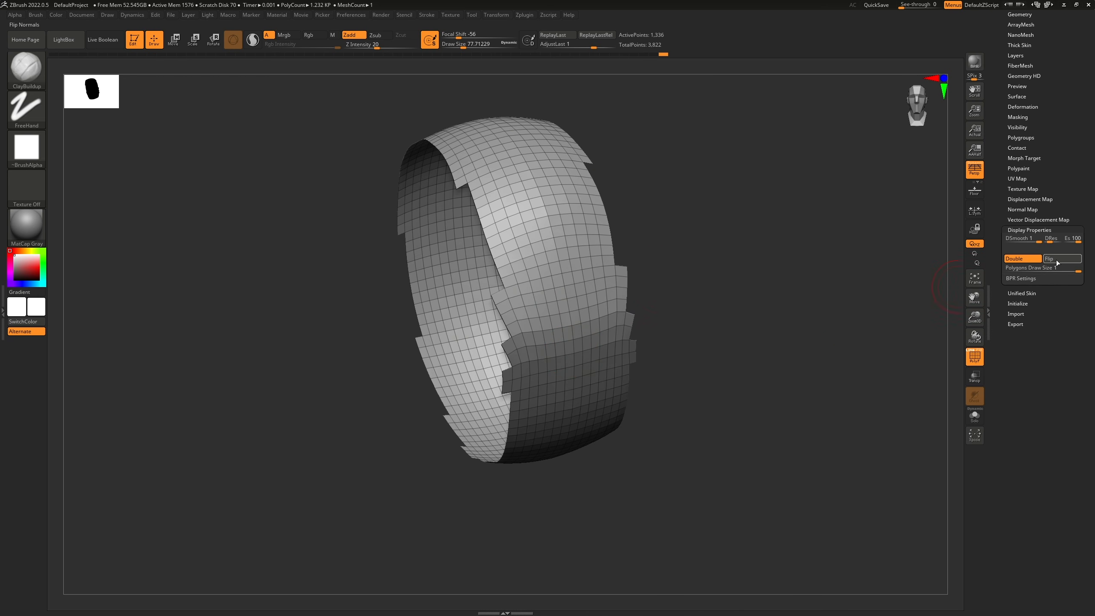
left_click(1023, 258)
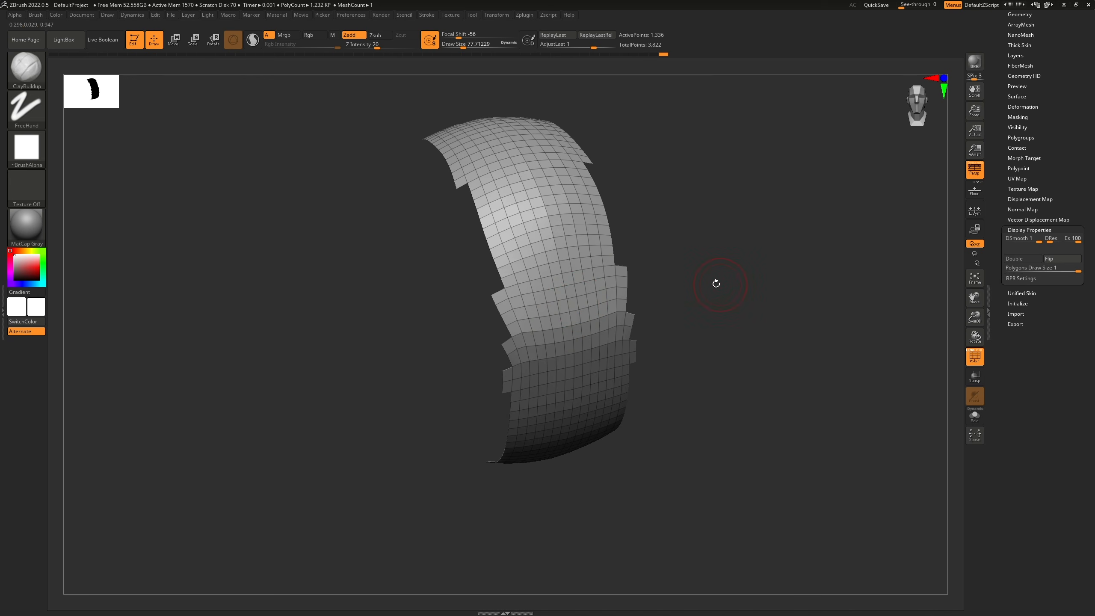
left_click(1032, 230)
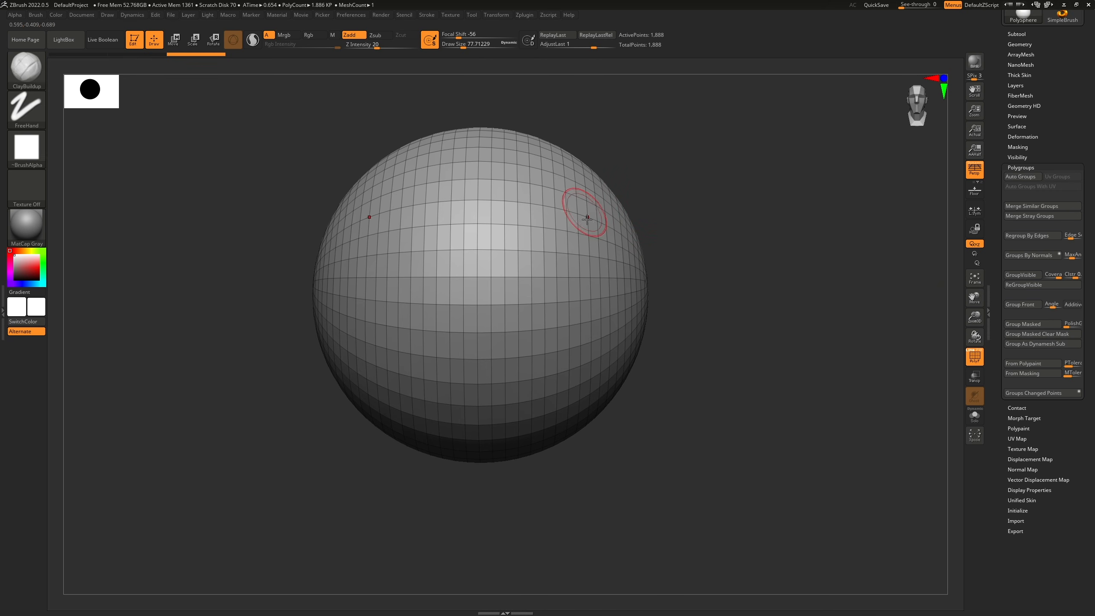
Step: Turn on the polyframe's polygroup fill colour and orbit around the sphere
left_click(976, 359)
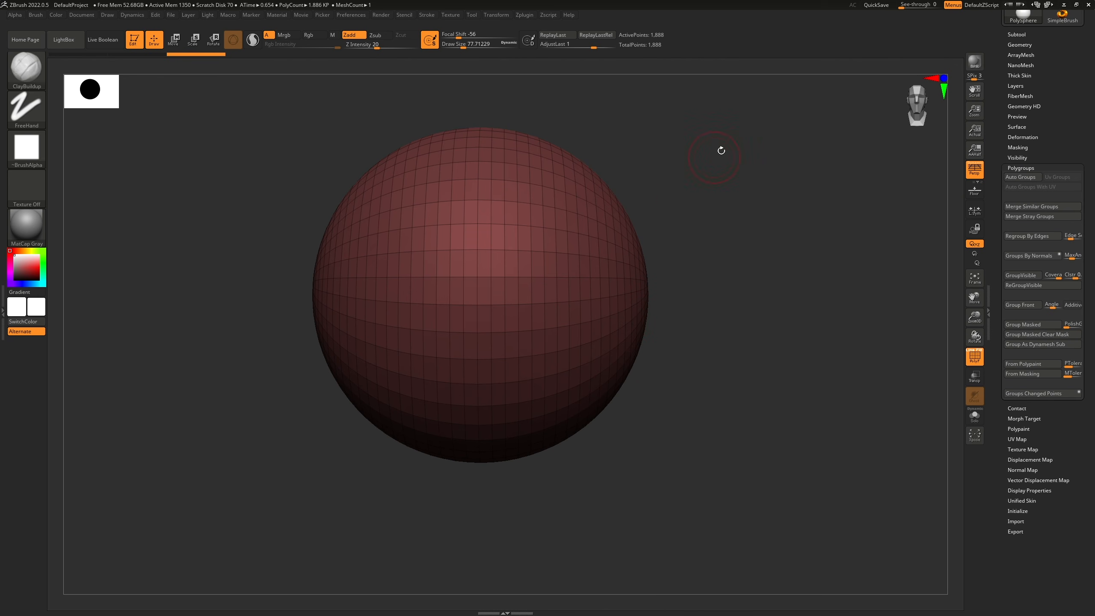
left_click_drag(681, 201, 645, 152)
left_click_drag(600, 222, 949, 223)
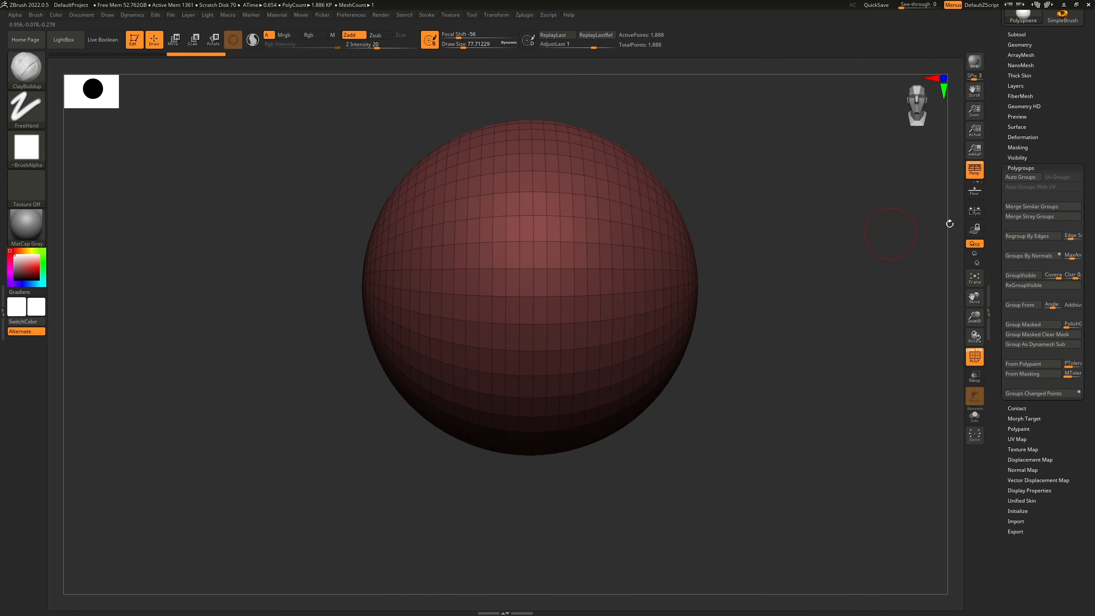
Step: Compare the sphere with the polyframe lines and polygroup fill switched off and on, leaving both on
left_click(976, 354)
left_click(976, 354)
left_click(977, 354)
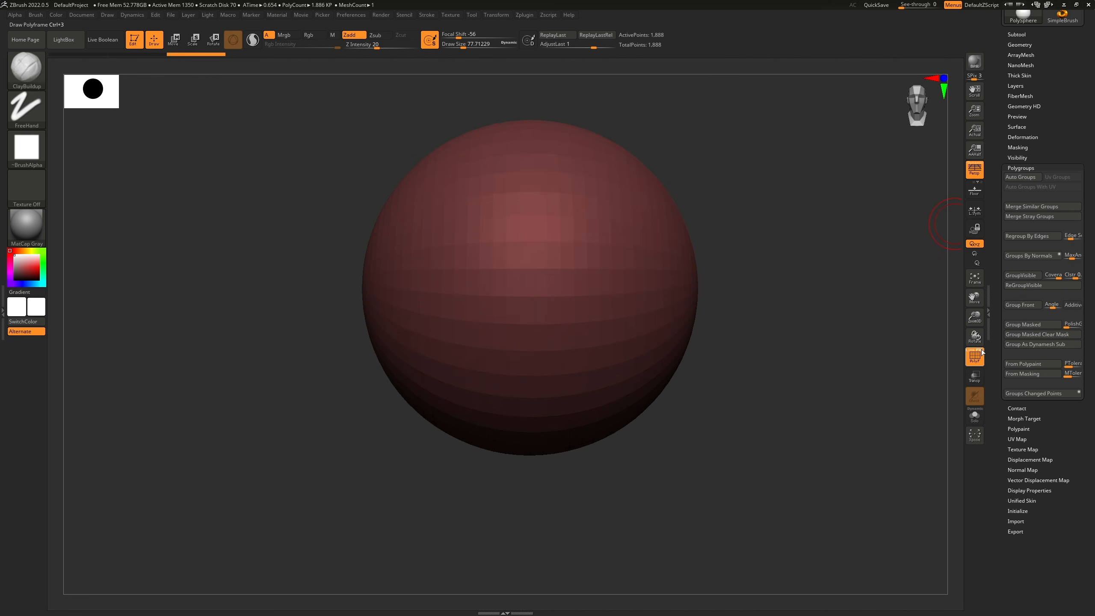
left_click(981, 352)
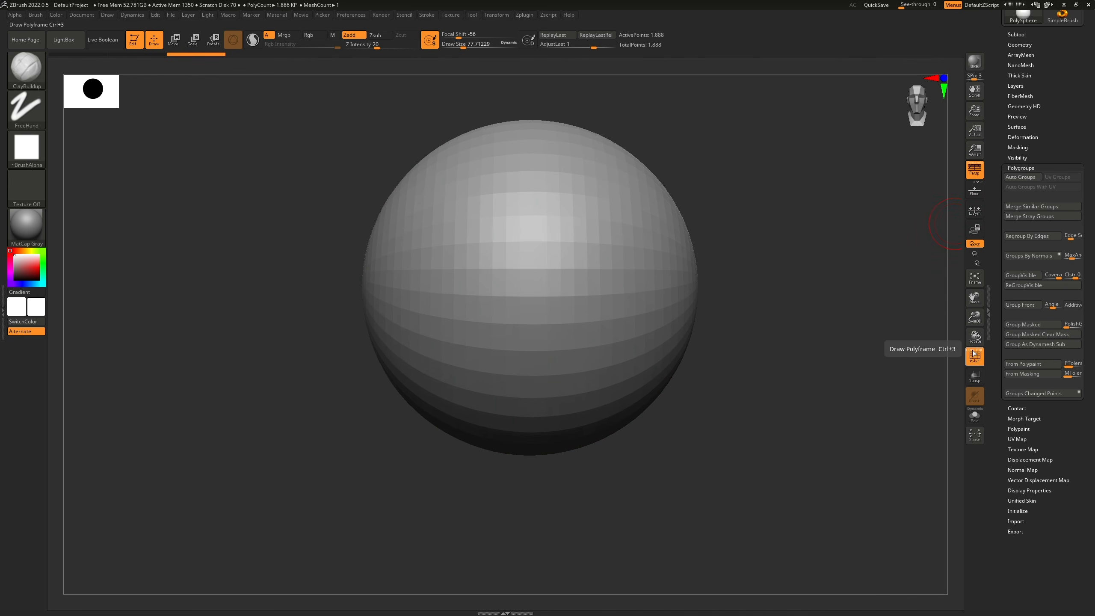
left_click(974, 353)
left_click(983, 352)
left_click(983, 351)
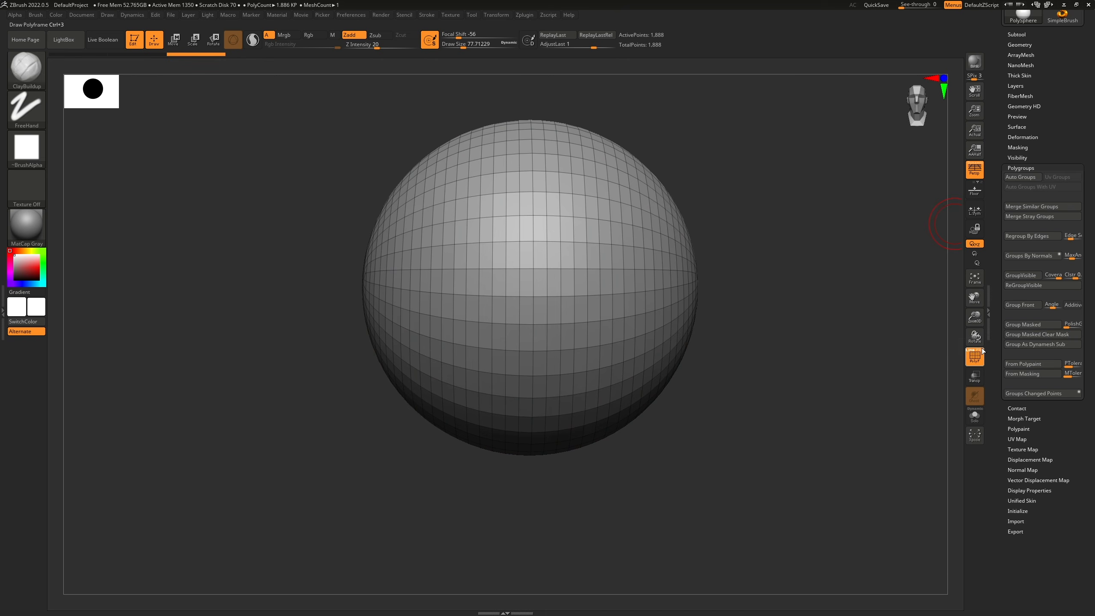
left_click(981, 352)
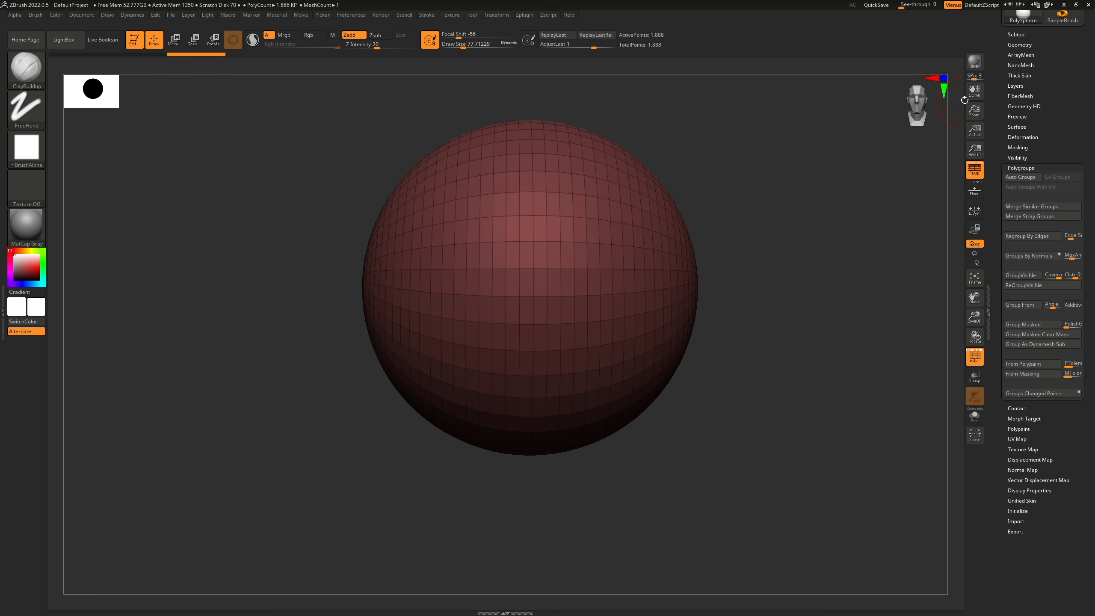
Step: Turn off perspective and mask the right half of the sphere up to its vertical centre line
left_click(977, 172)
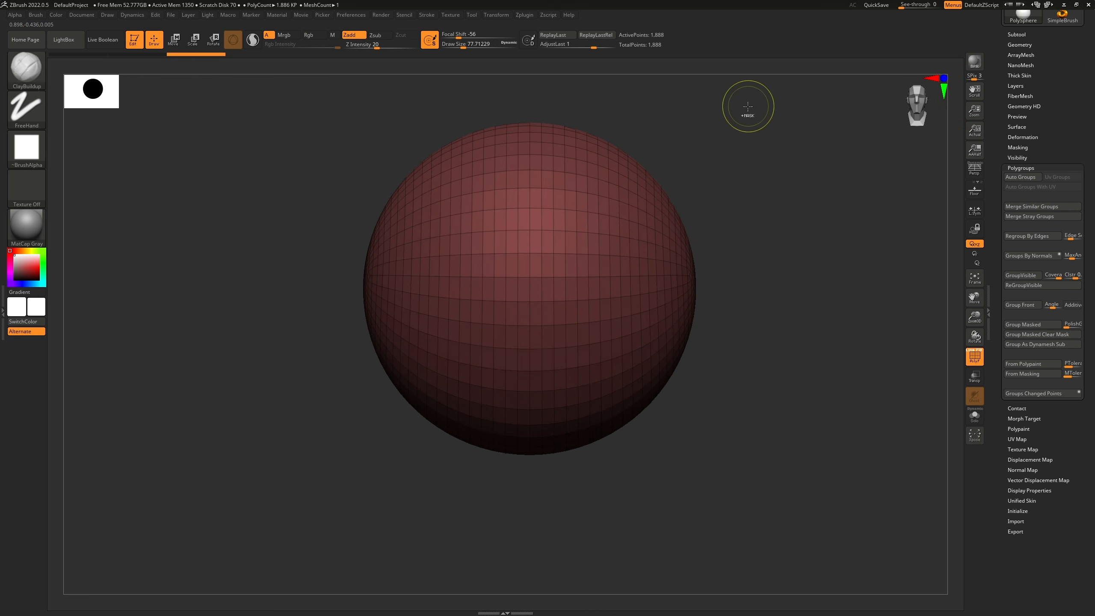
key("ctrl")
mouse_move(734, 185)
left_mouse_down("ctrl")
mouse_move(608, 459)
mouse_move(530, 483)
left_mouse_up("ctrl")
left_click(712, 336, "ctrl")
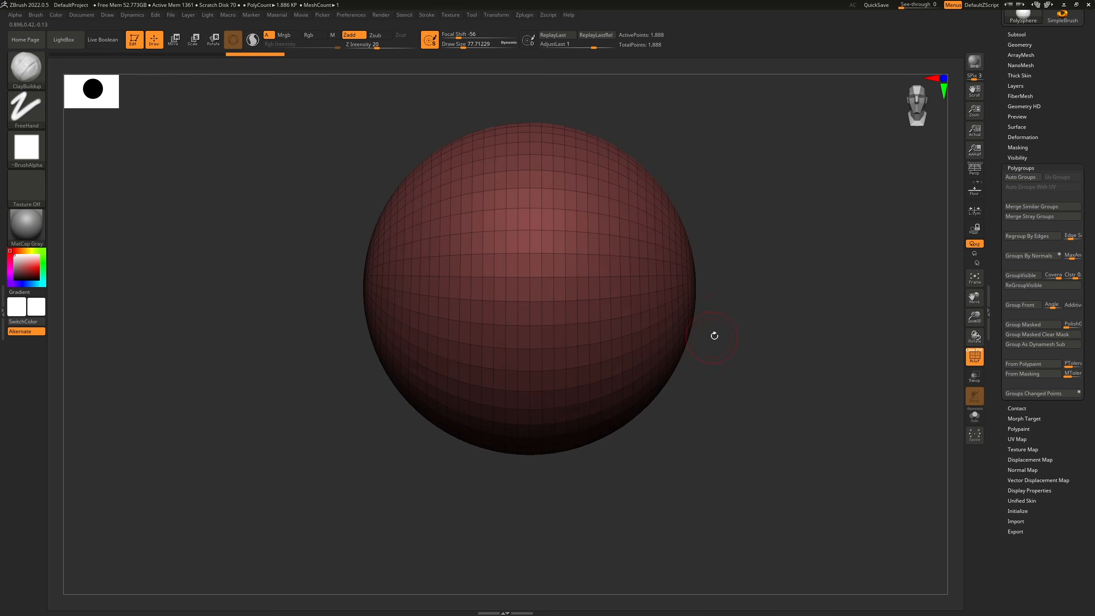
mouse_move(771, 107)
left_mouse_down("ctrl")
mouse_move(734, 234)
mouse_move(558, 460)
mouse_move(534, 468)
left_mouse_up("ctrl")
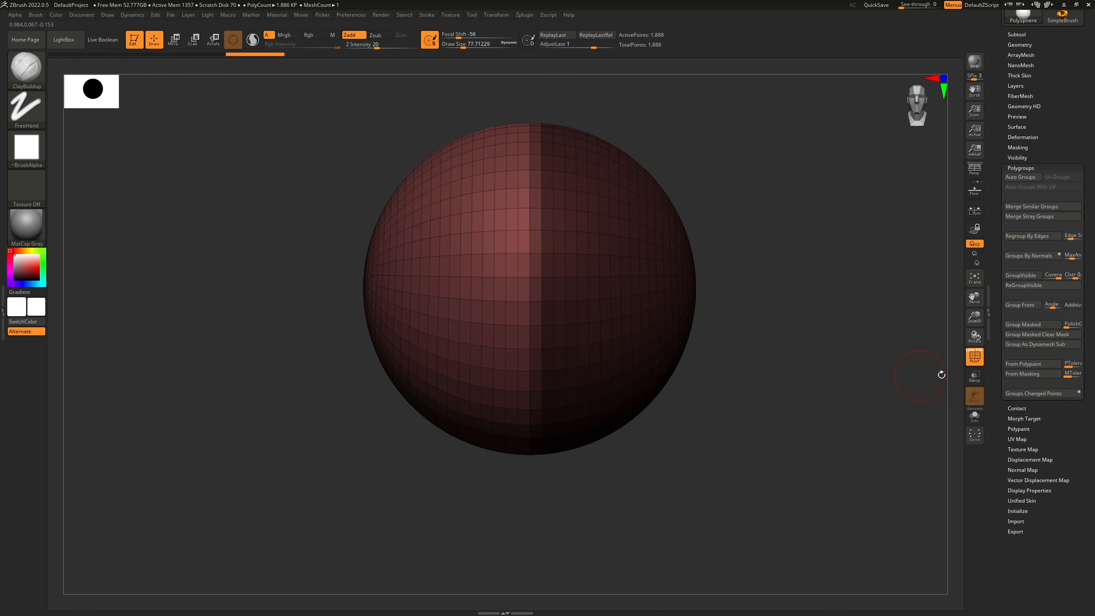
Step: Create polygroups from the masking, then make the masked half its own polygroup and clear the mask
left_click(1030, 373)
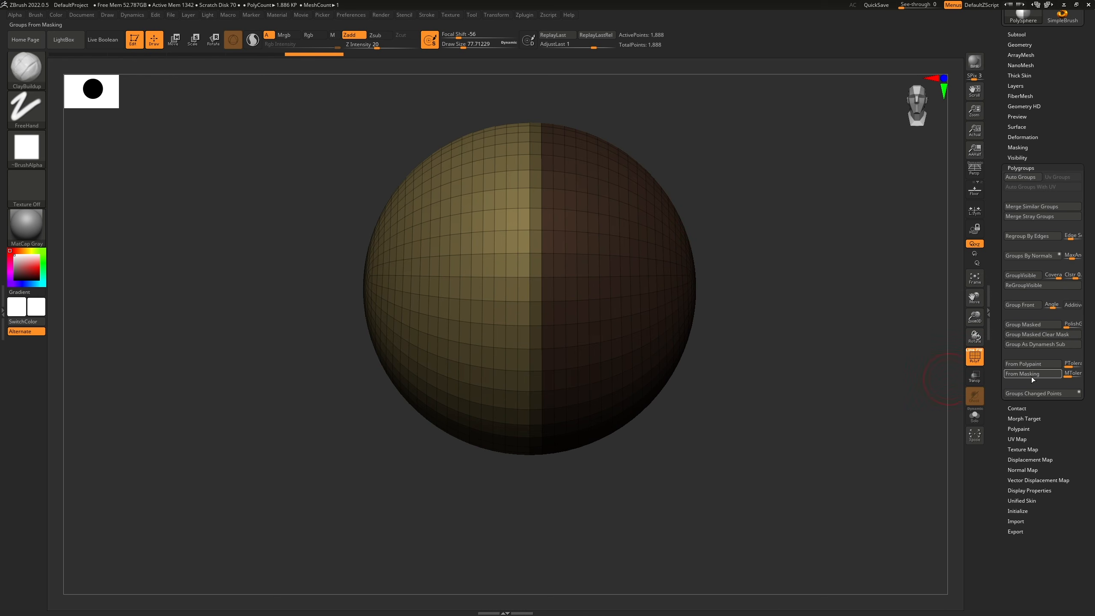
key("ctrl+w")
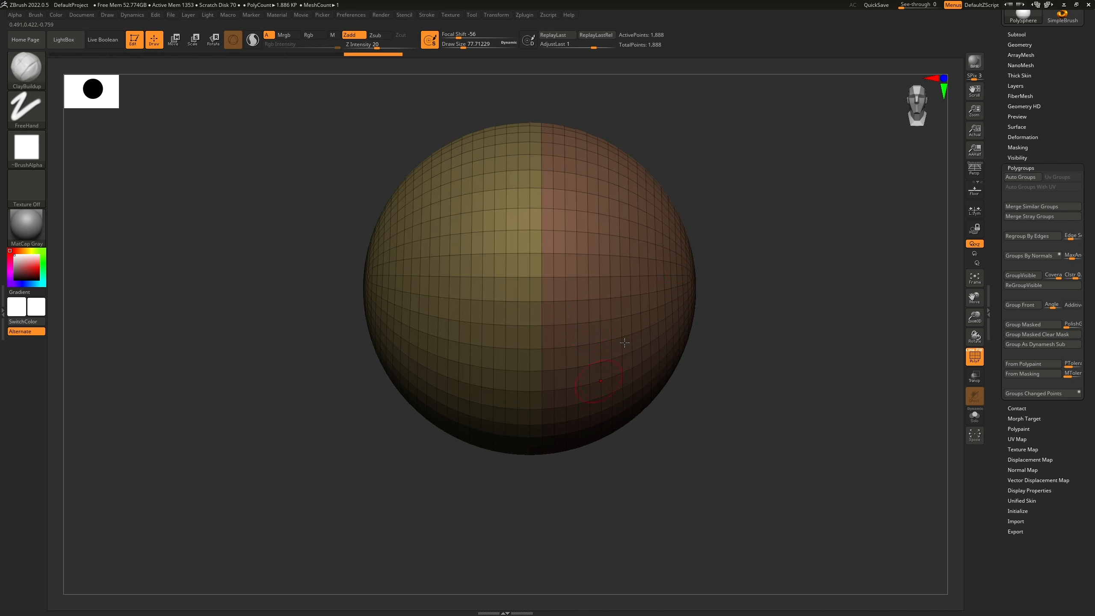
left_click_drag(735, 243, 728, 240)
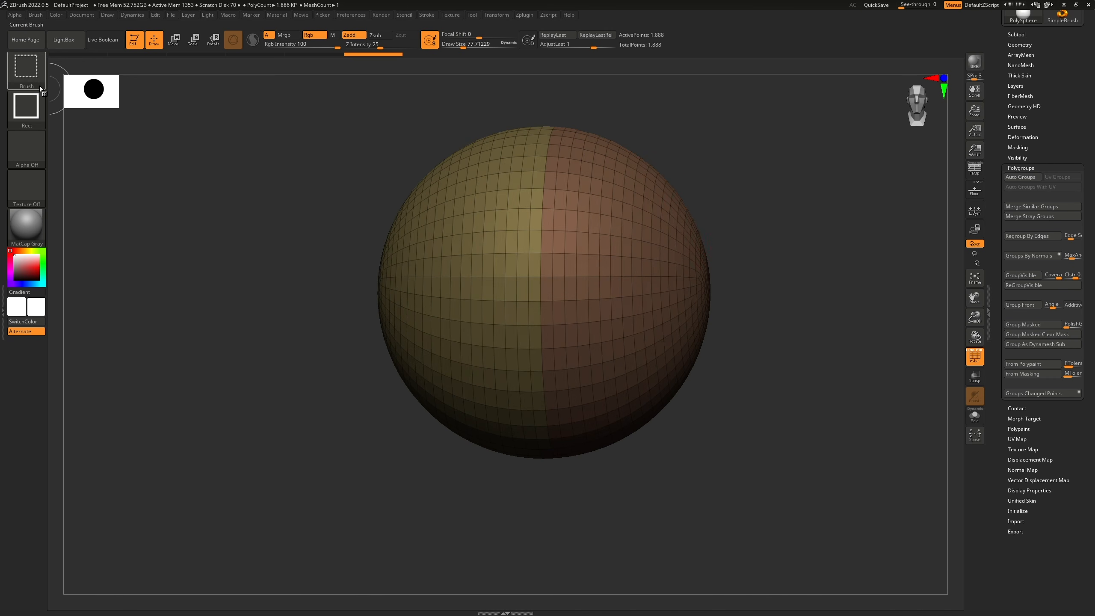
Step: Isolate the polygroup on the right half of the sphere with SelectRect and orbit around its open side
key("ctrl+shift")
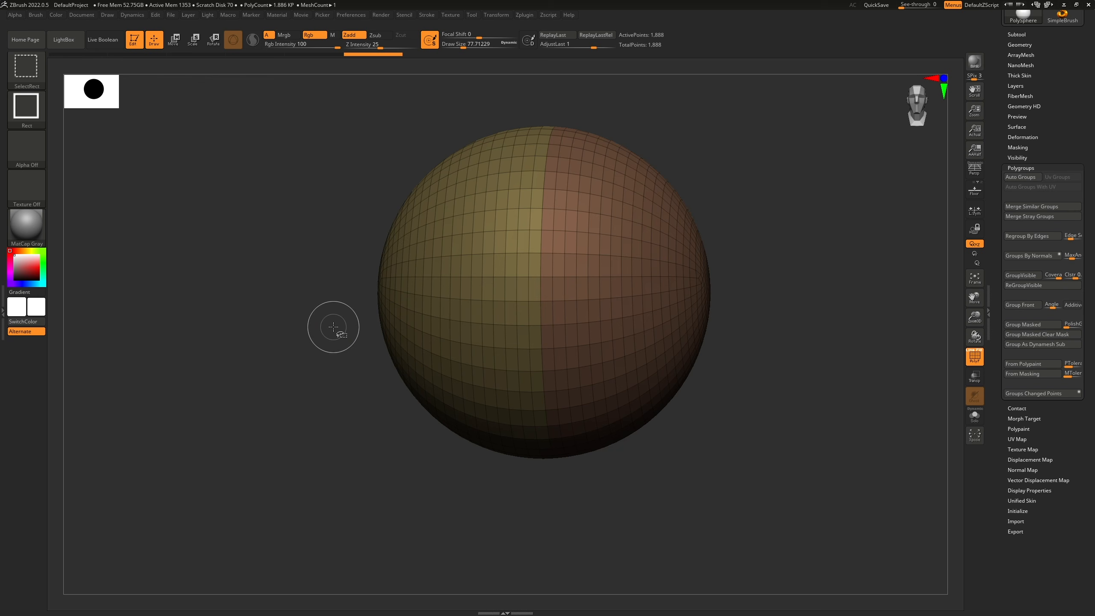
left_click(31, 77)
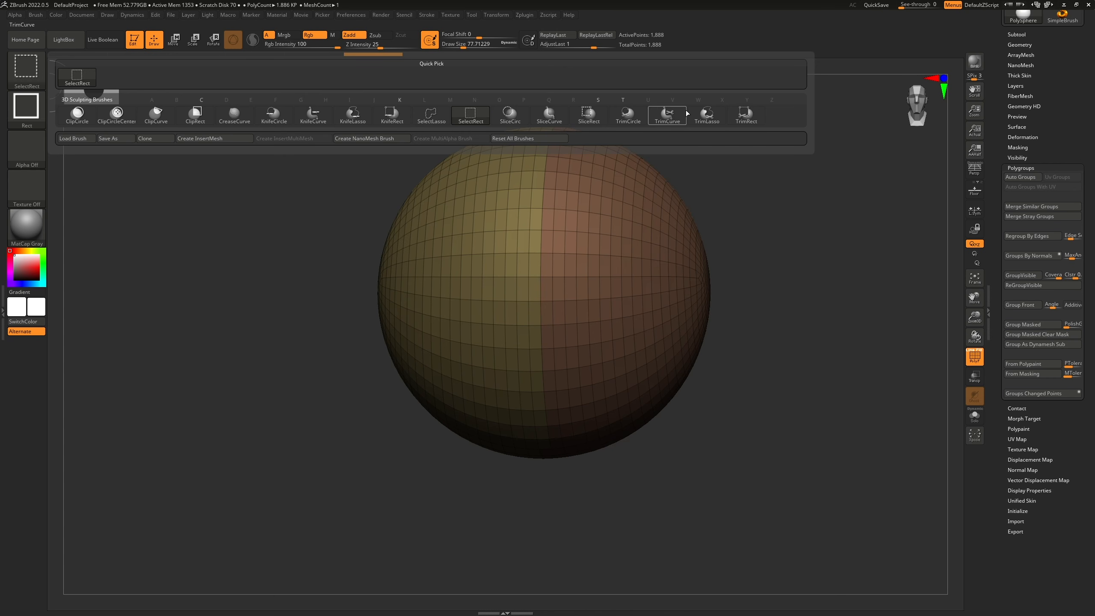
key("ctrl+shift")
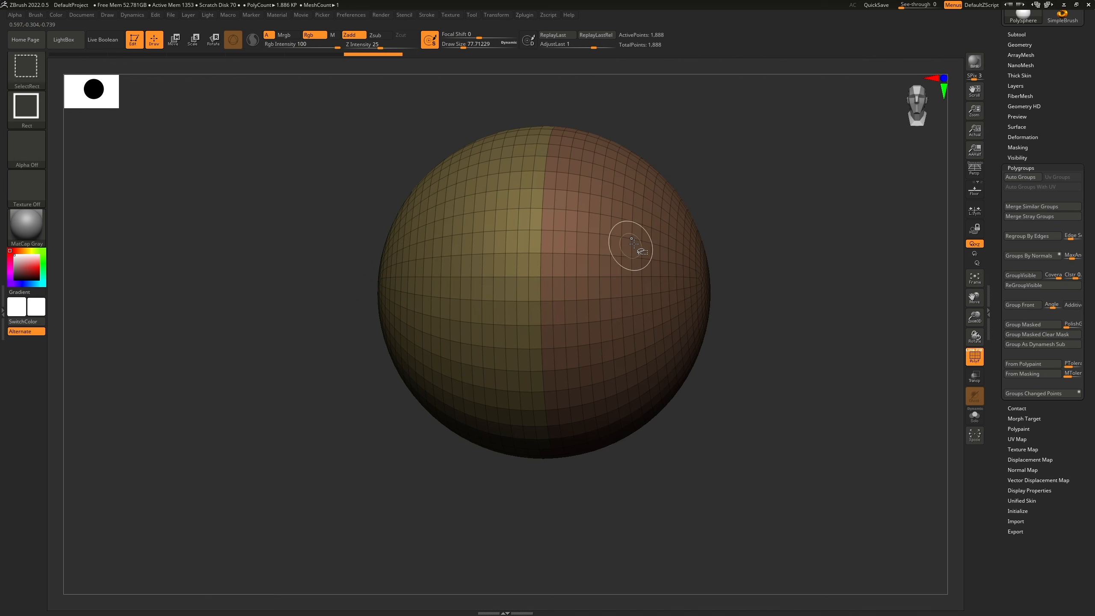
left_click(624, 248, "ctrl+shift")
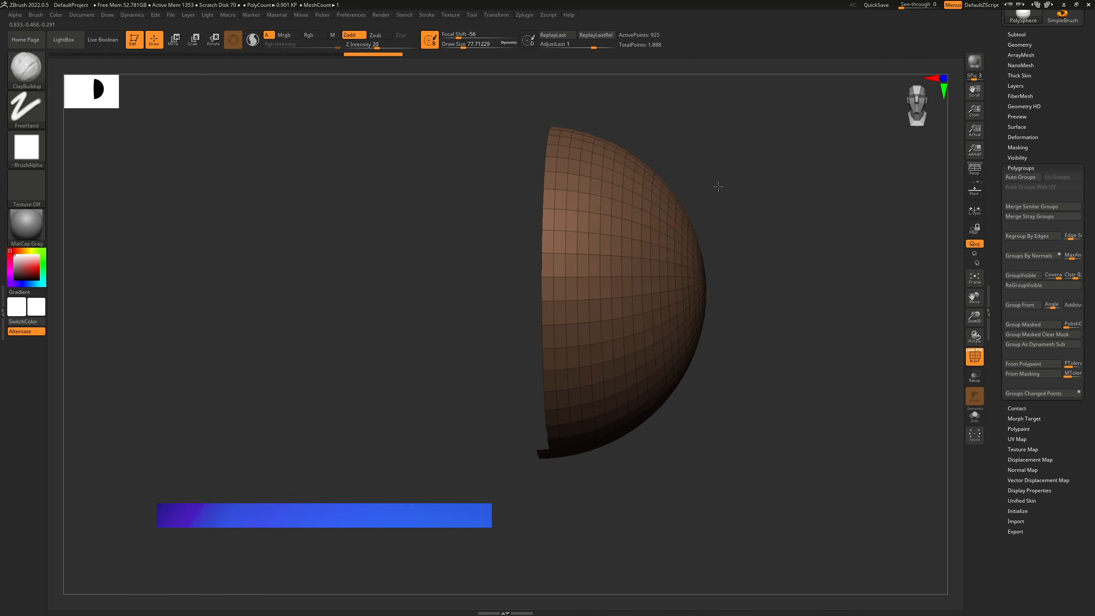
mouse_move(716, 183)
left_mouse_down()
mouse_move(728, 219)
mouse_move(726, 189)
left_mouse_up()
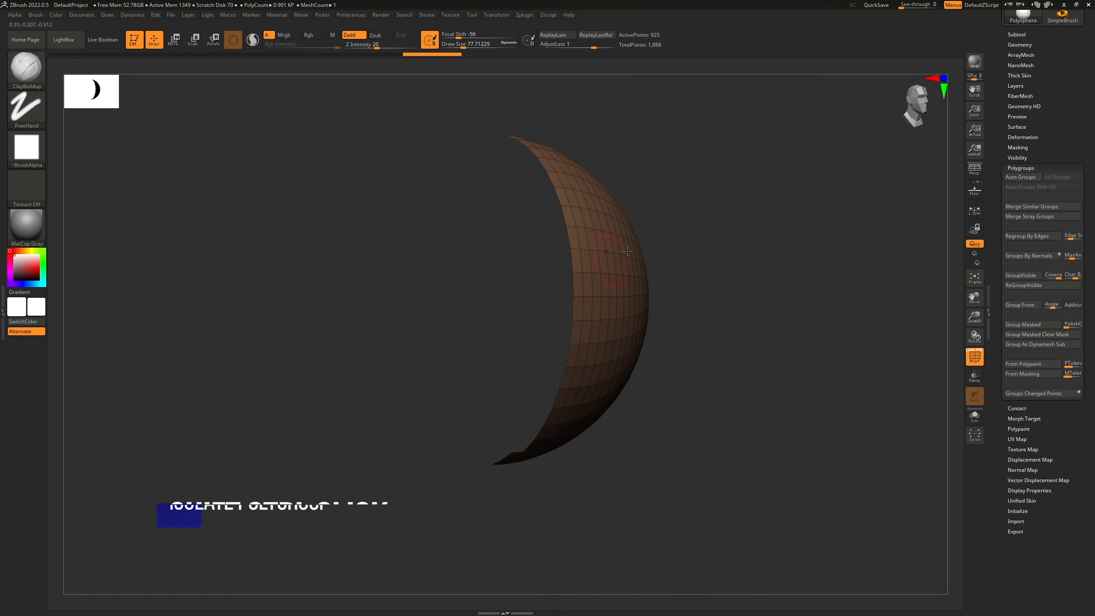
Step: Turn on Double-sided display for the isolated half, look at its inside, and close the Display Properties
left_click(1032, 168)
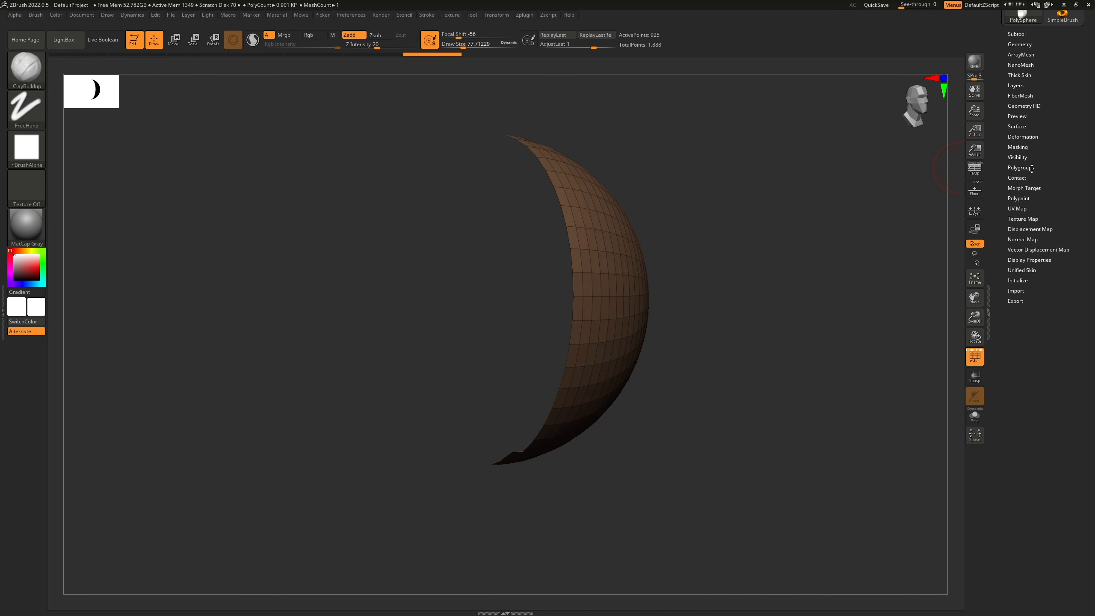
left_click(1031, 260)
left_click(1023, 287)
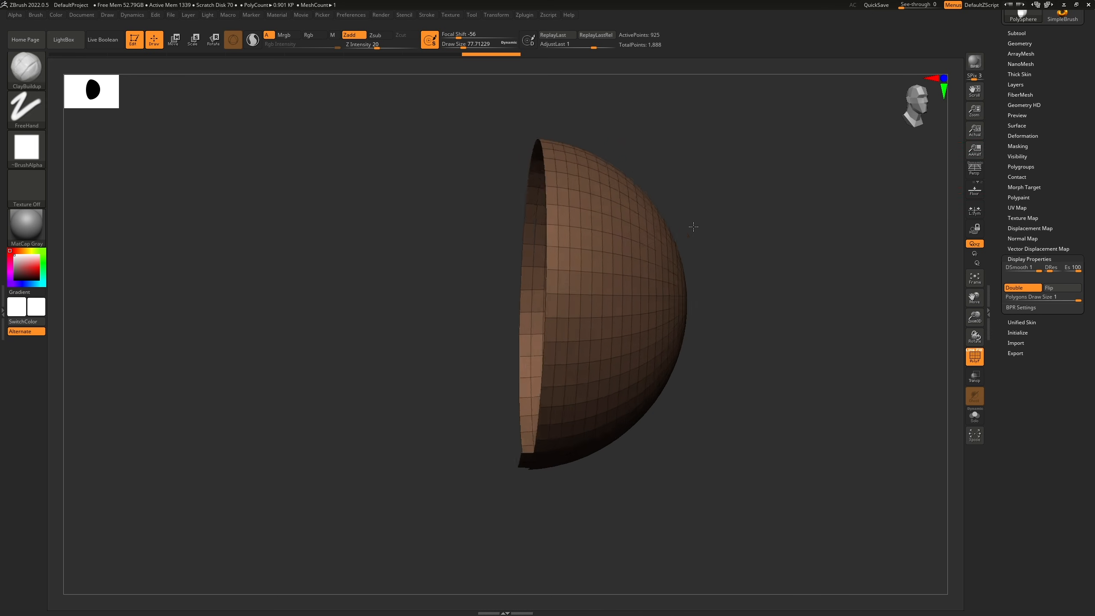
left_click_drag(694, 226, 715, 177)
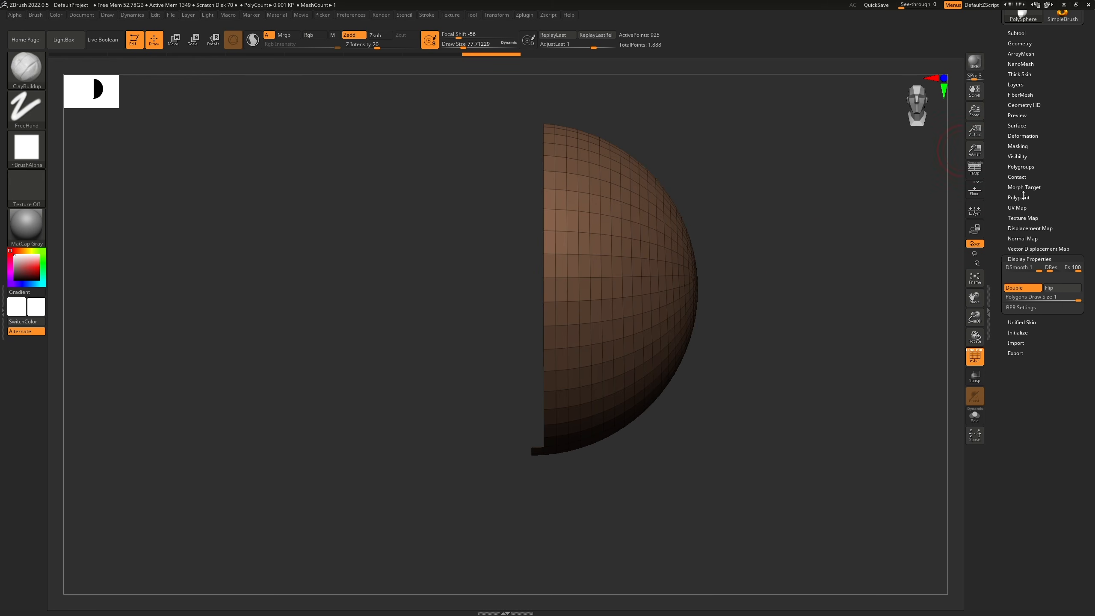
left_click(1026, 260)
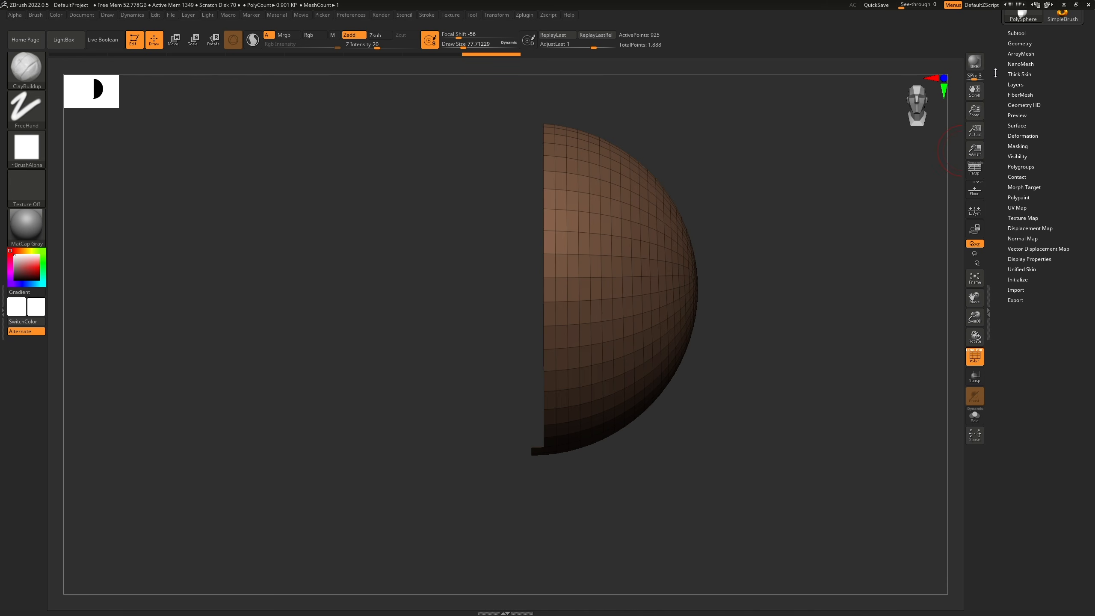
Step: Open the Polygroups settings, show the whole sphere, and isolate each half's polygroup in turn, restoring full visibility each time
scroll(995, 88, "up", 2)
left_click(1032, 181)
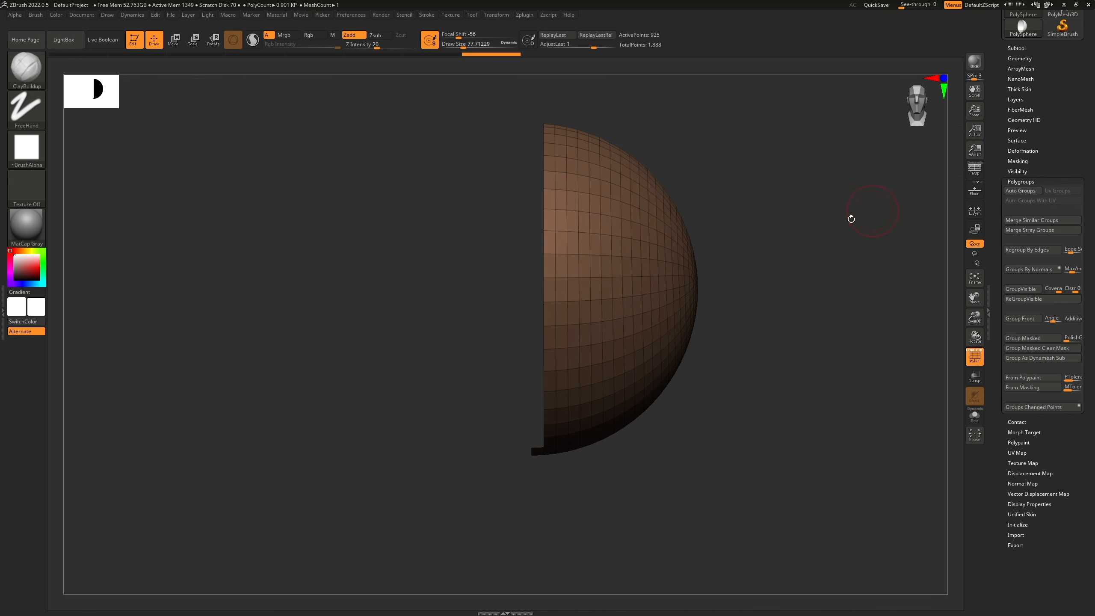
key("ctrl+shift")
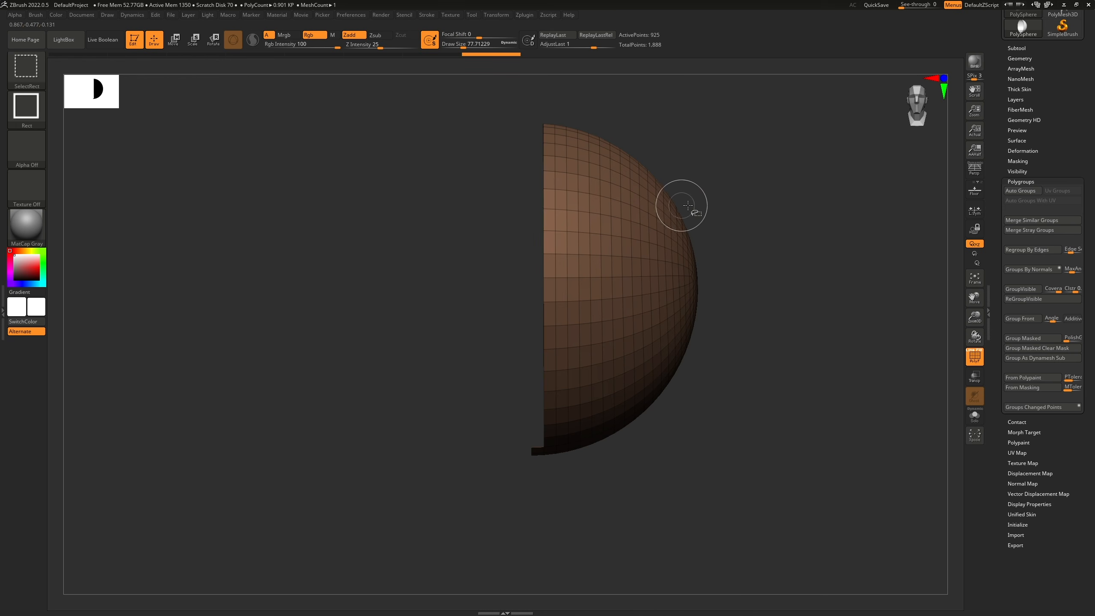
left_click(757, 217, "ctrl+shift")
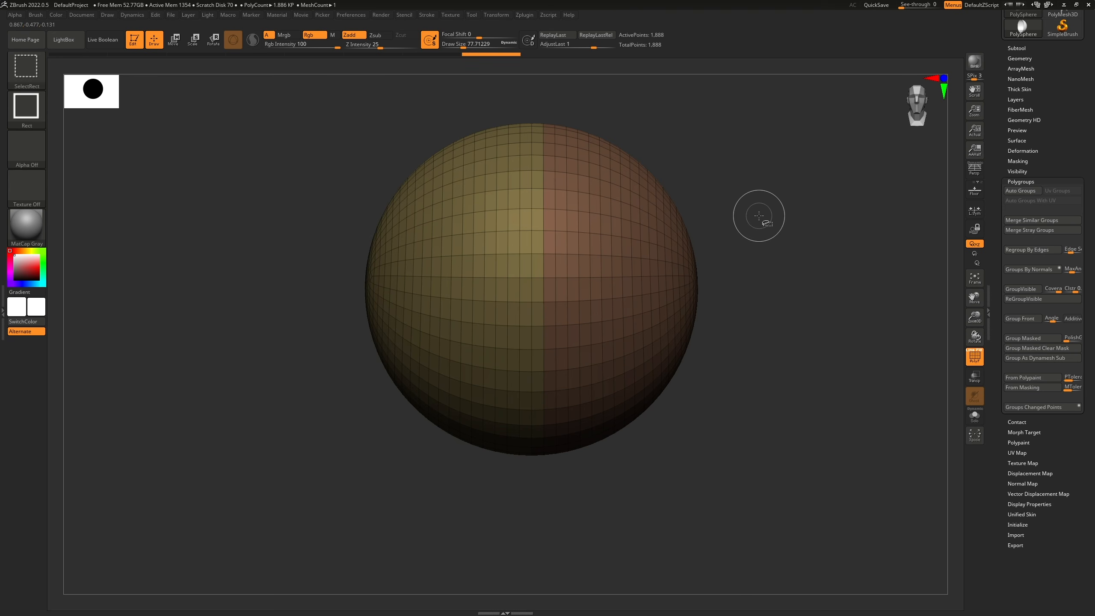
left_click(592, 233, "ctrl+shift")
left_click(690, 184, "ctrl+shift")
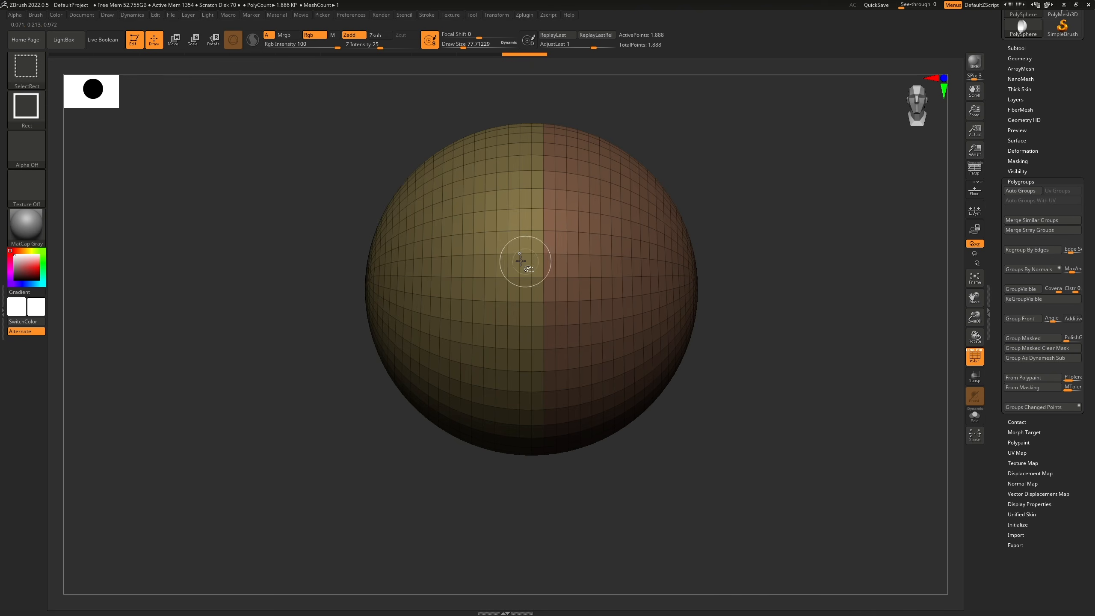
left_click(525, 257, "ctrl+shift")
left_click(707, 224, "ctrl+shift")
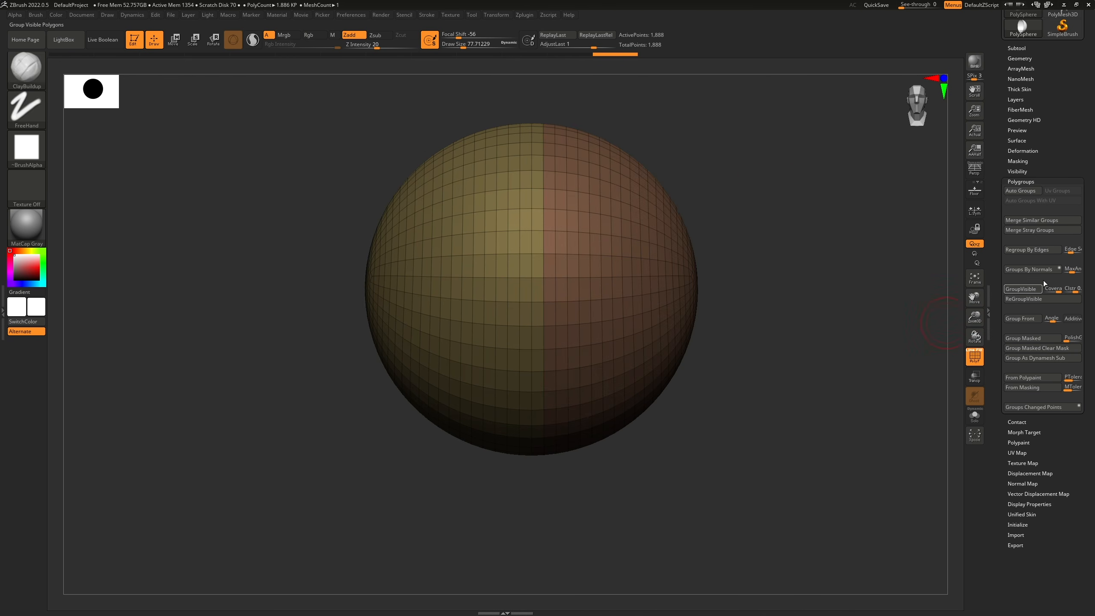
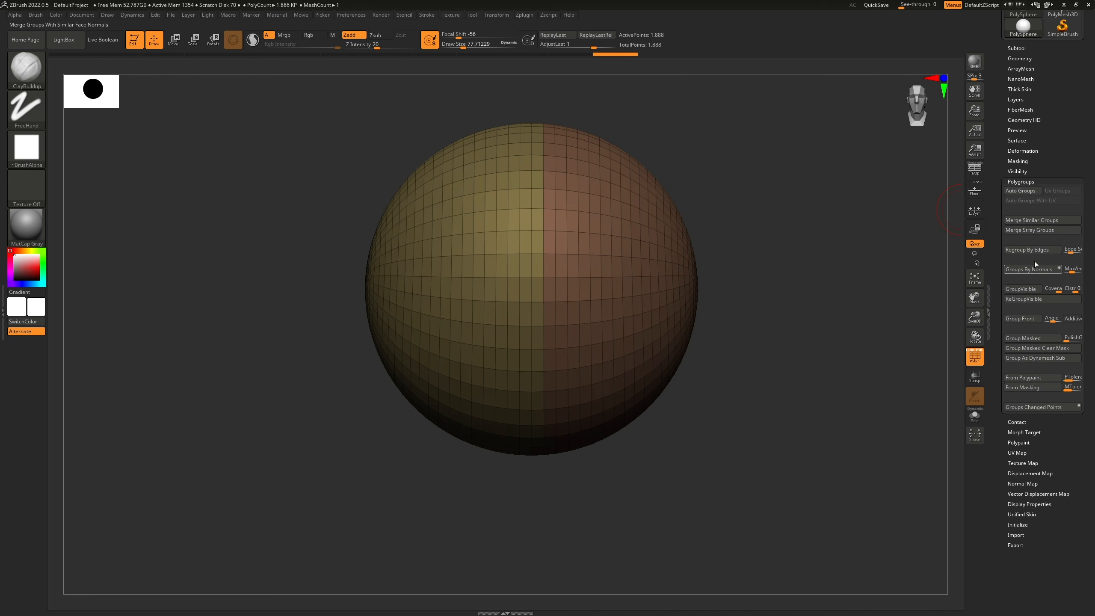
Step: Review the Subtool split and merge options, then split the sphere into separate subtools by its polygroups
left_click(1021, 182)
left_click(1020, 49)
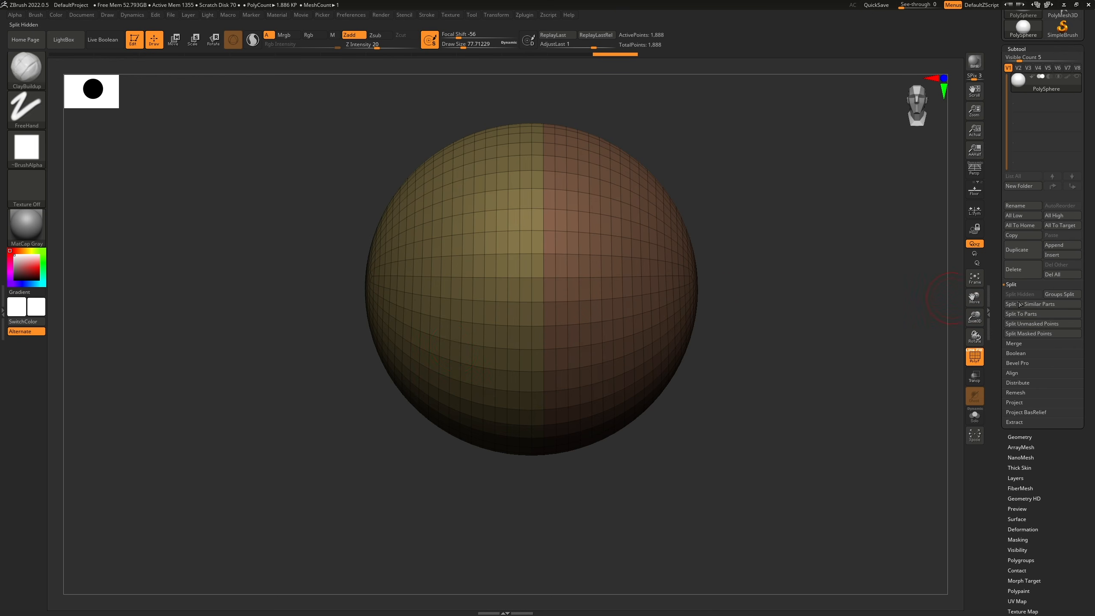
left_click(1016, 344)
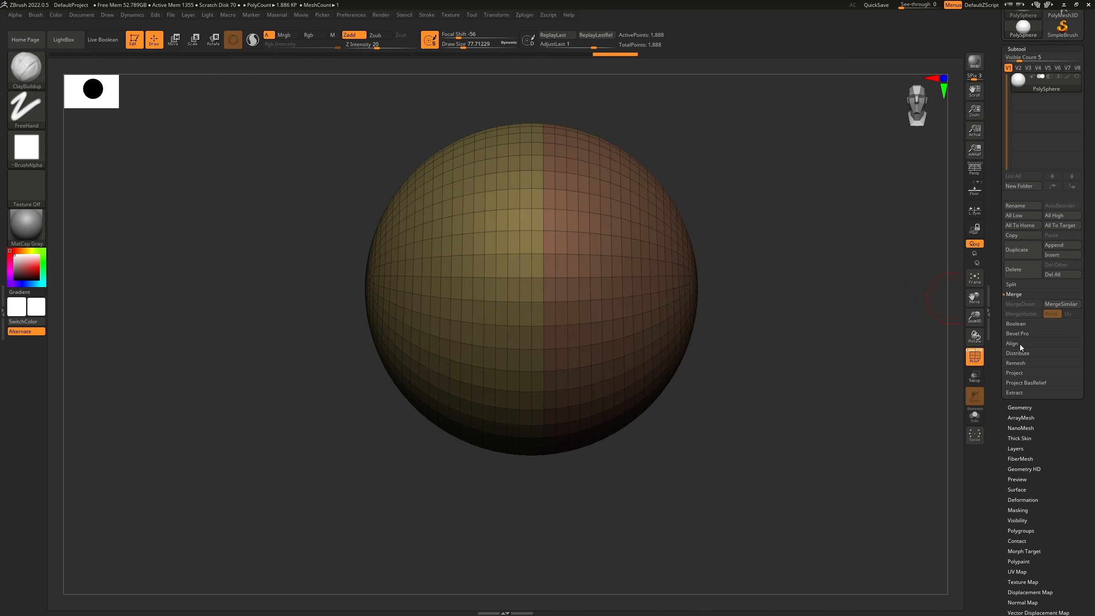
left_click(1014, 284)
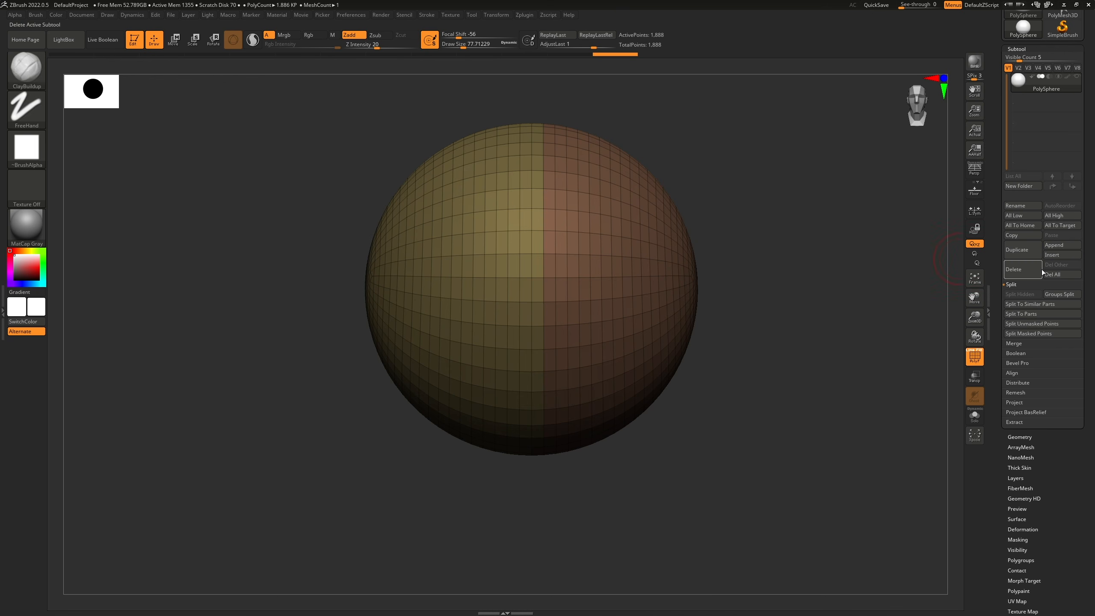
left_click(1058, 294)
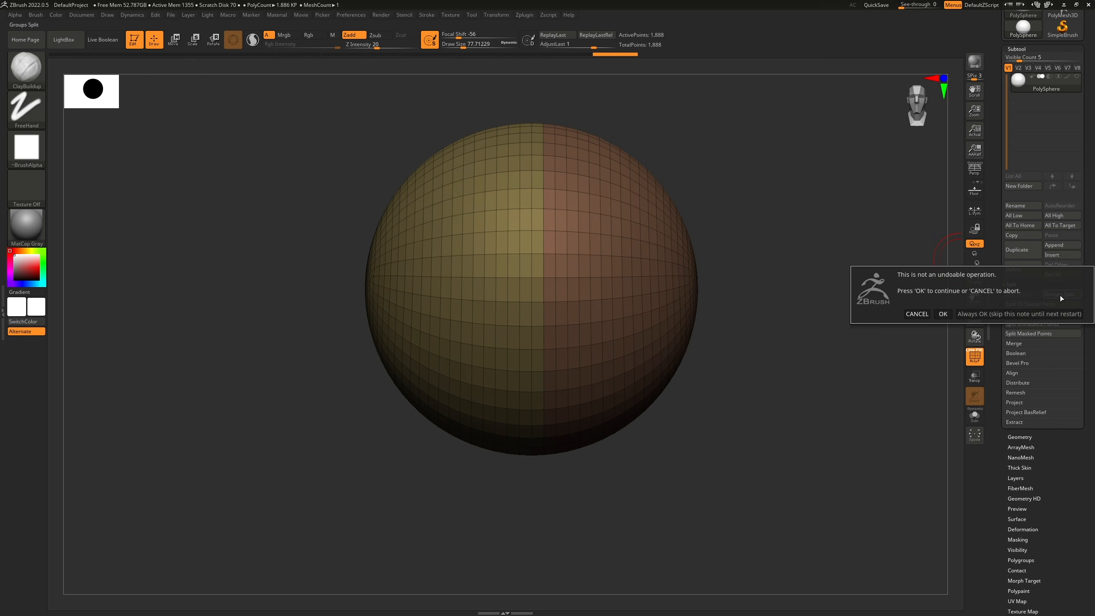
left_click(944, 313)
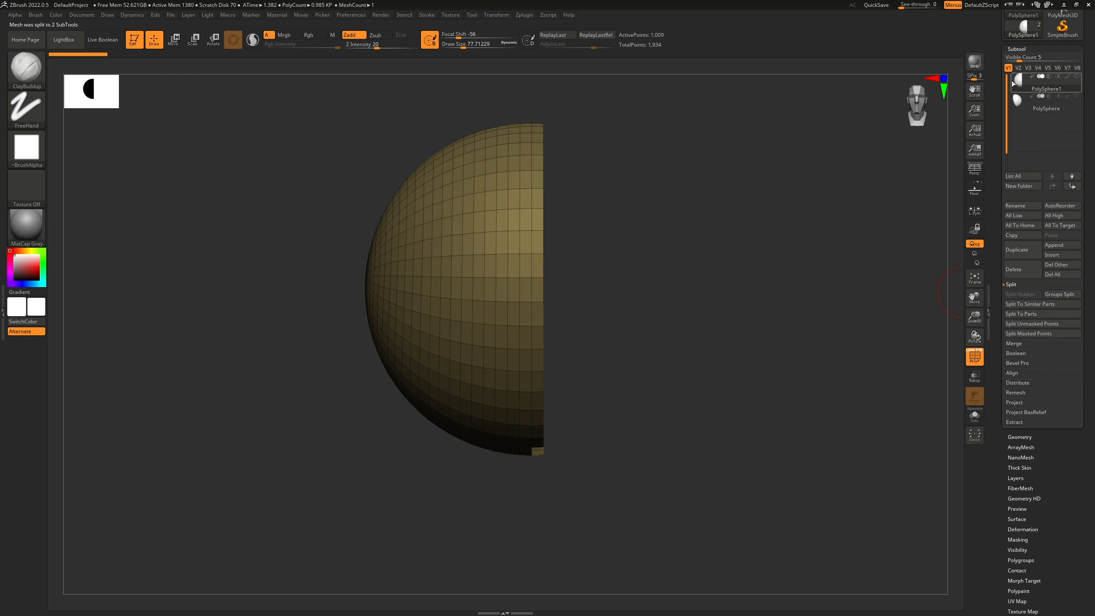
Step: Make both half-sphere subtools visible, switch between them, and inspect them with the right half active
left_click_drag(690, 286, 735, 249)
left_click(1021, 106)
left_click(1020, 84)
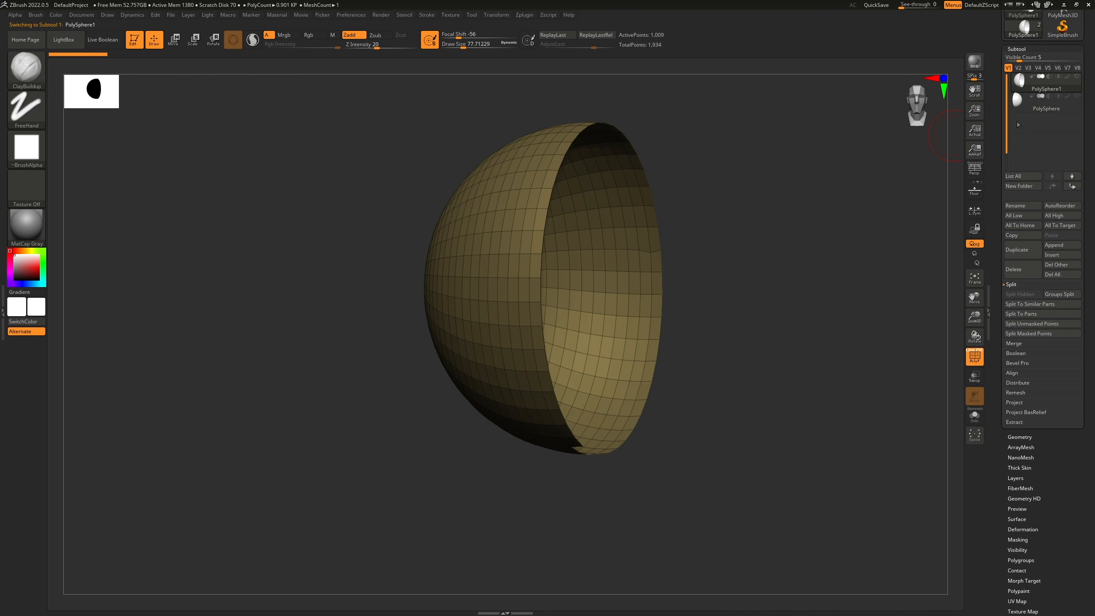
left_click(1077, 98)
left_click(1017, 100)
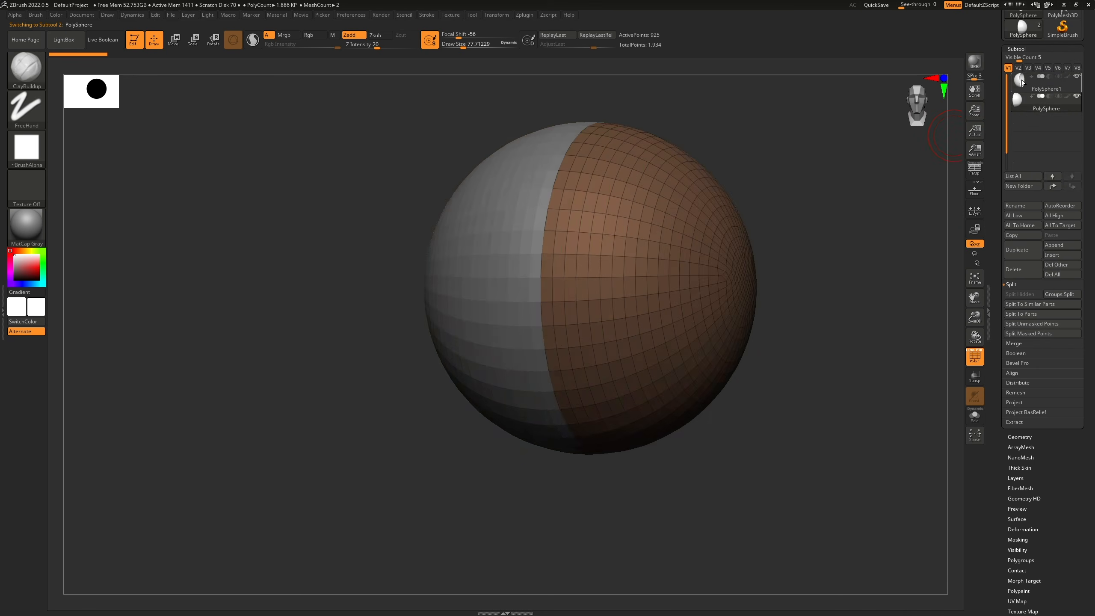
left_click(1018, 90)
left_click(1019, 99)
left_click_drag(741, 153, 781, 116)
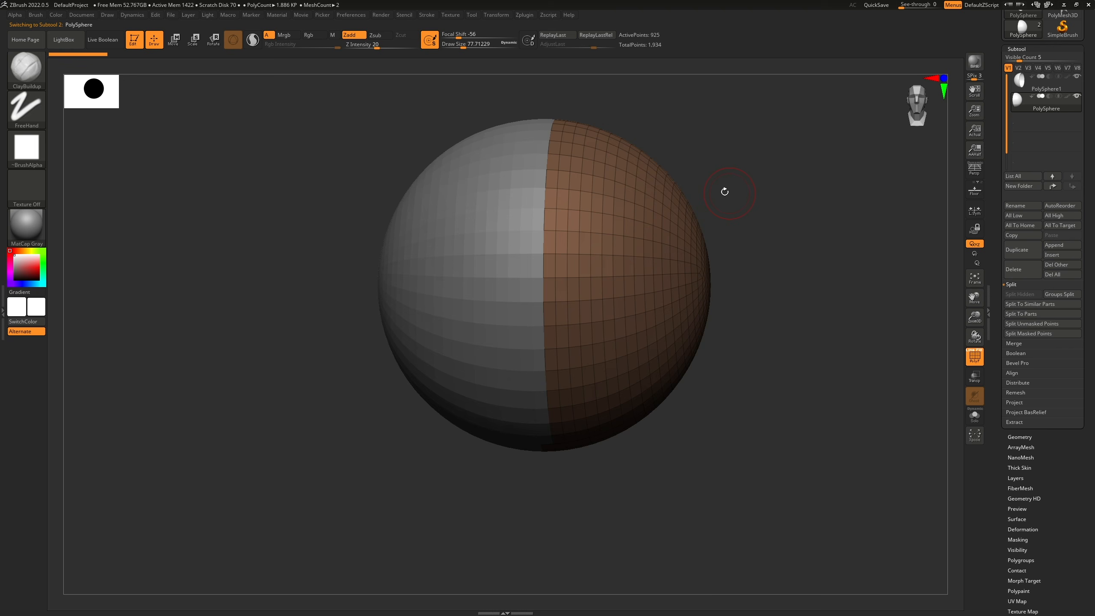
left_click_drag(721, 224, 625, 271)
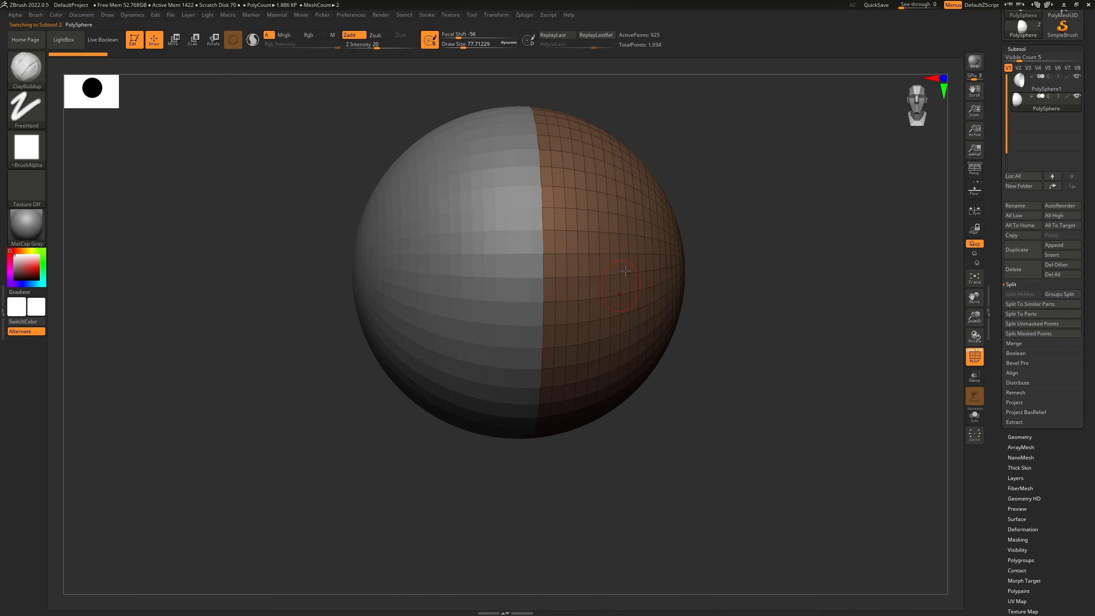
left_click_drag(690, 186, 726, 196)
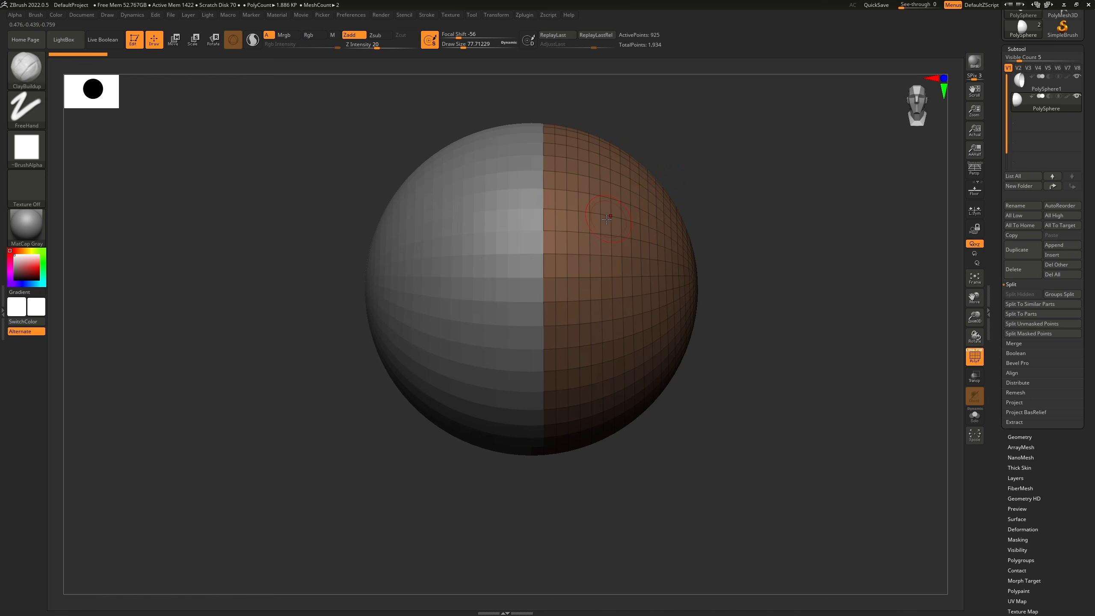
Step: Activate the ZModeler brush and review its polygon and edge actions on the right half-sphere
key("b")
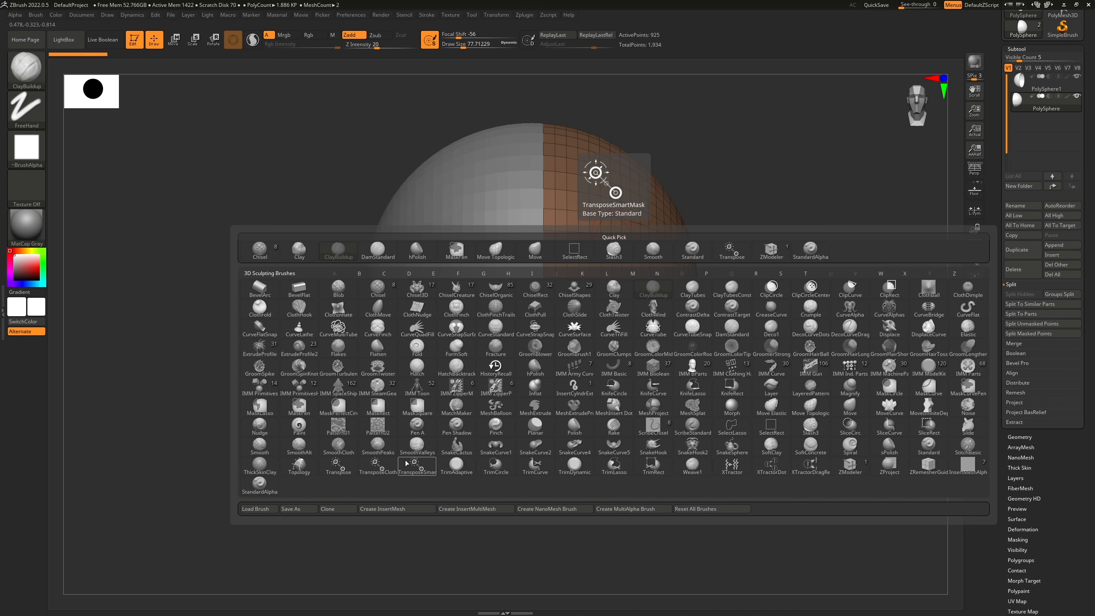
key("z")
key("m")
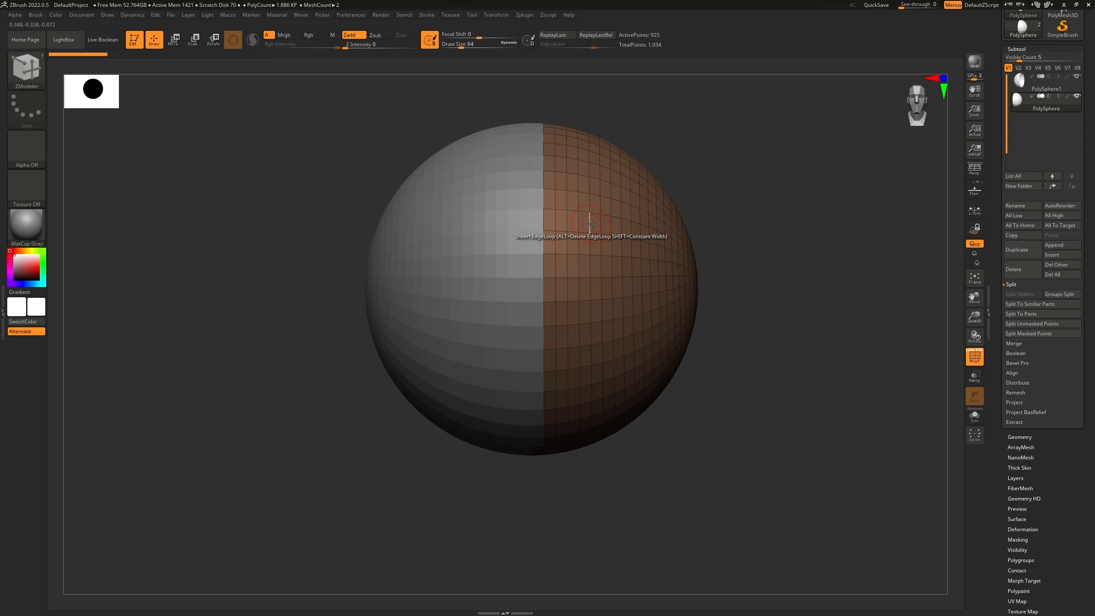
key("space")
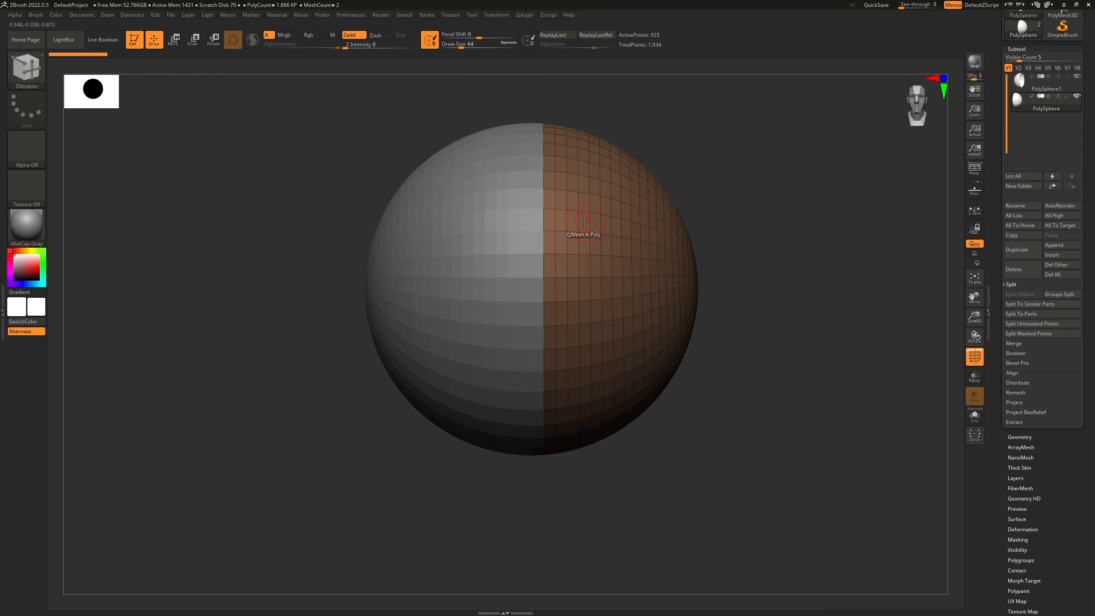
key("space")
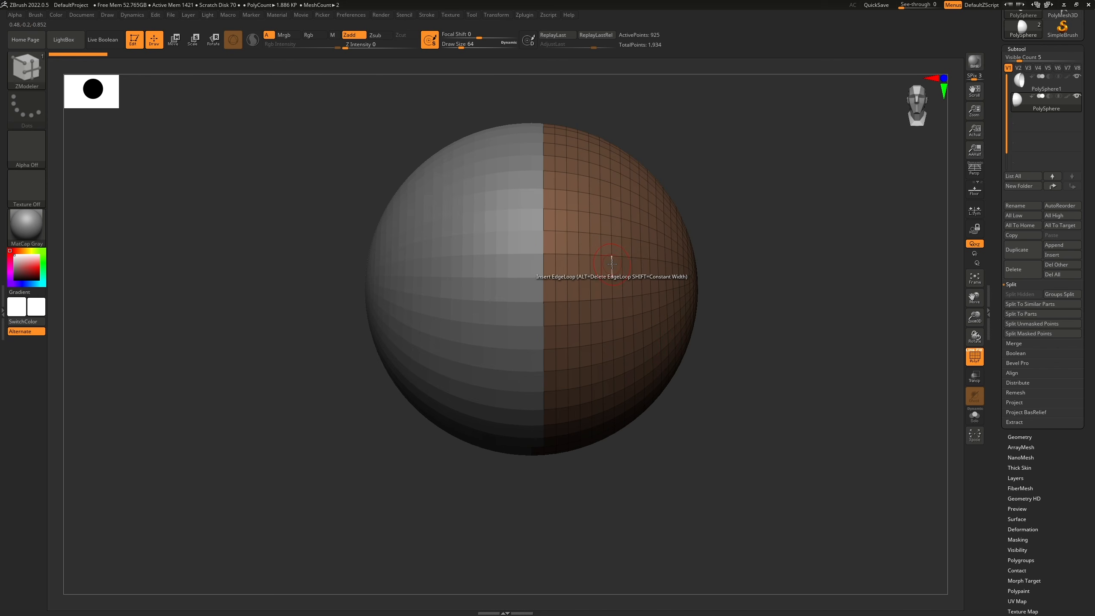
key("space")
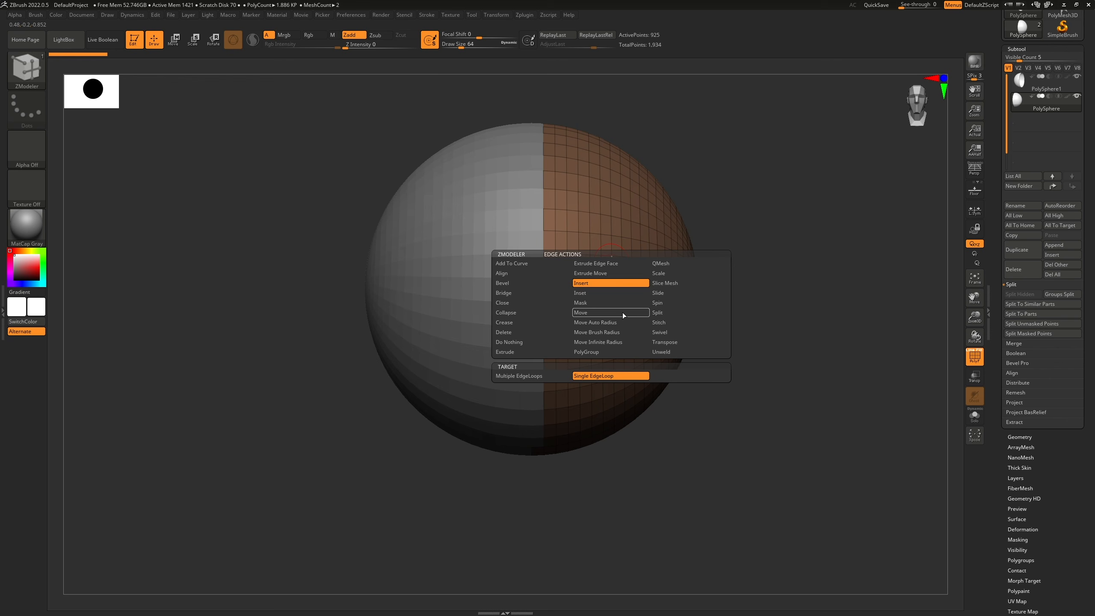
key("space")
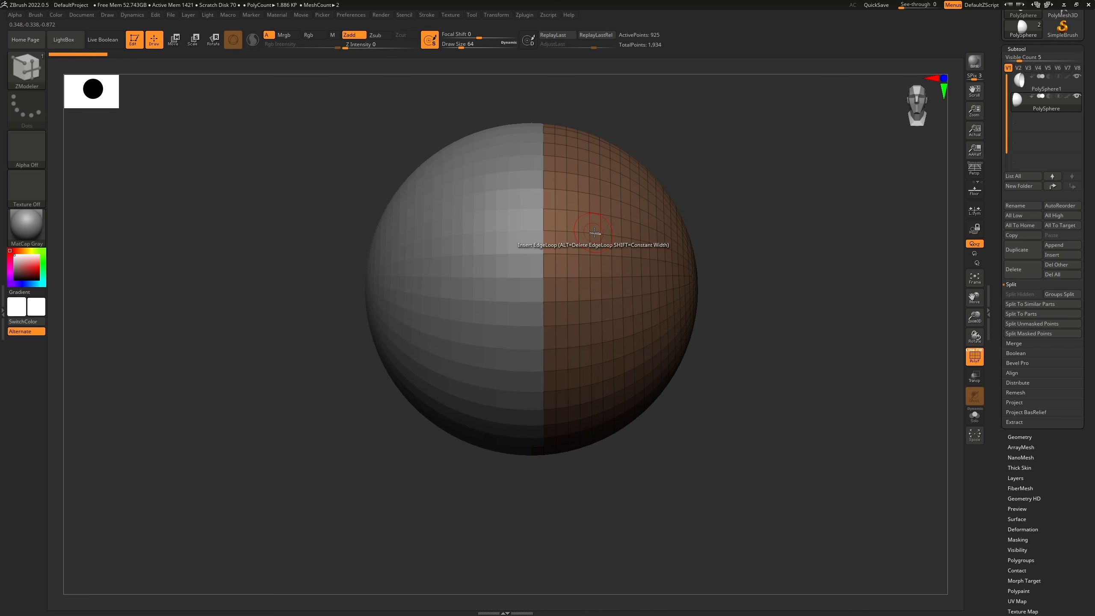
Step: Mark a rectangular patch of polygons on the right half and assign it its own polygroup with ZModeler's PolyGroup action
key("f")
right_click_drag(665, 201, 601, 209, "alt")
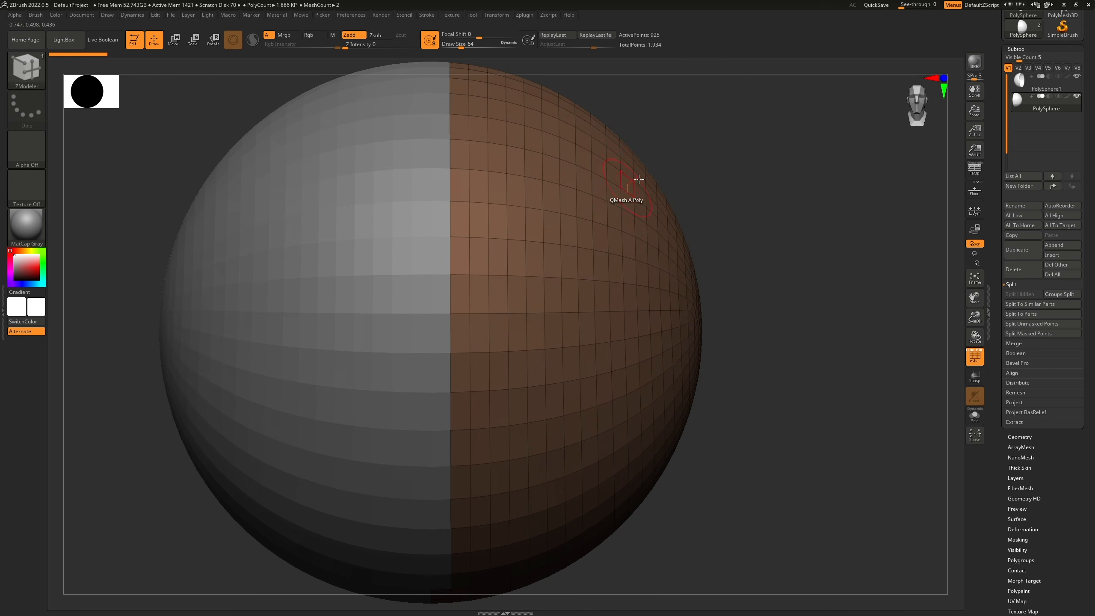
left_click(518, 213)
mouse_move(518, 213)
left_mouse_down()
mouse_move(517, 274)
mouse_move(533, 294)
mouse_move(528, 206)
mouse_move(552, 227)
mouse_move(544, 298)
mouse_move(538, 276)
left_mouse_up()
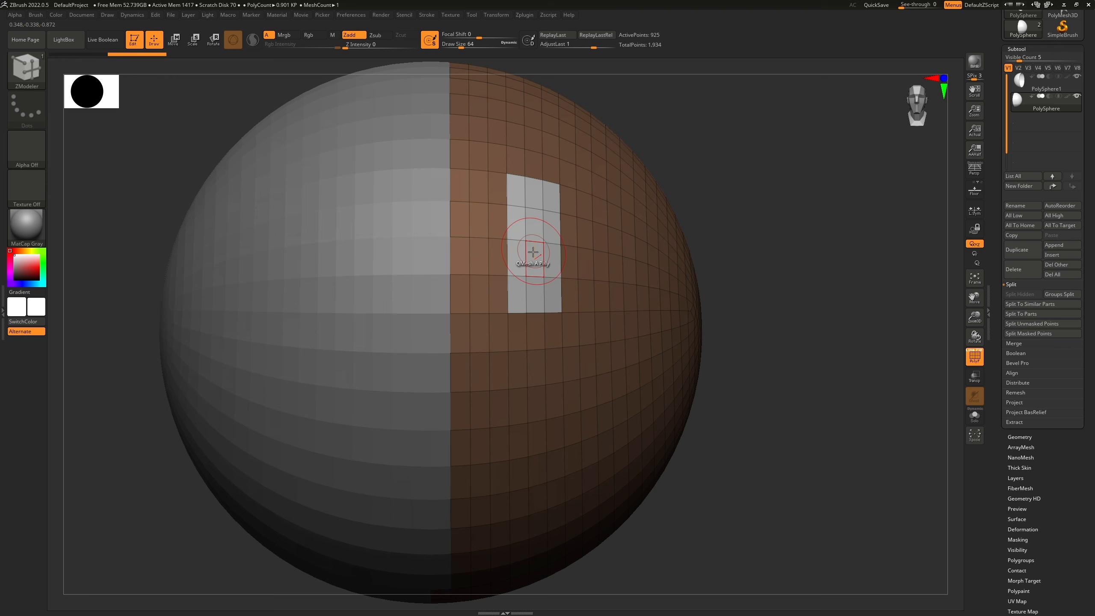
key("space")
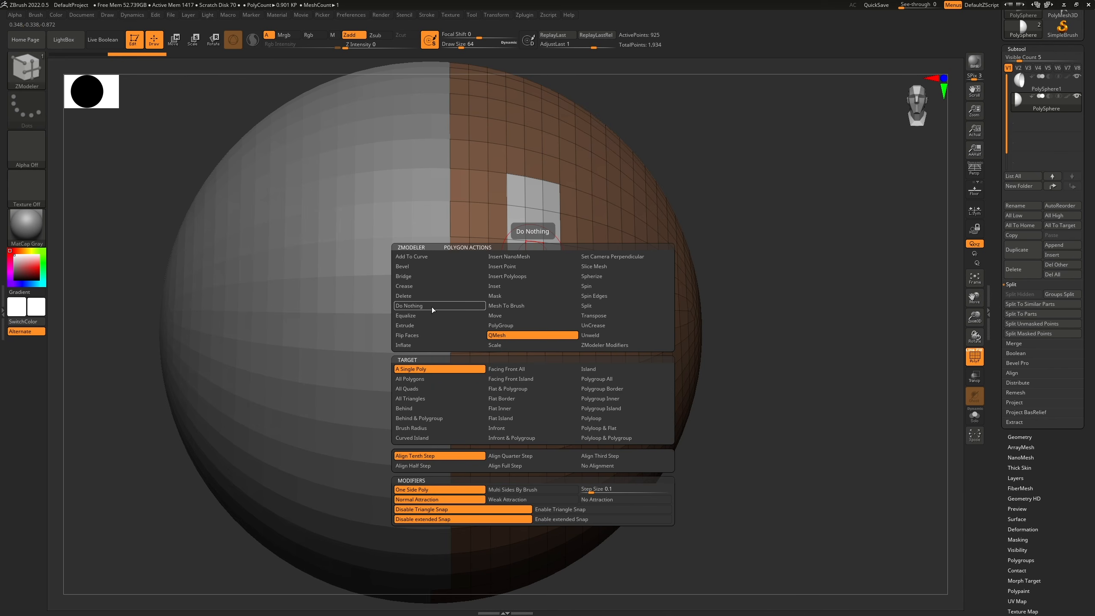
left_click(517, 325)
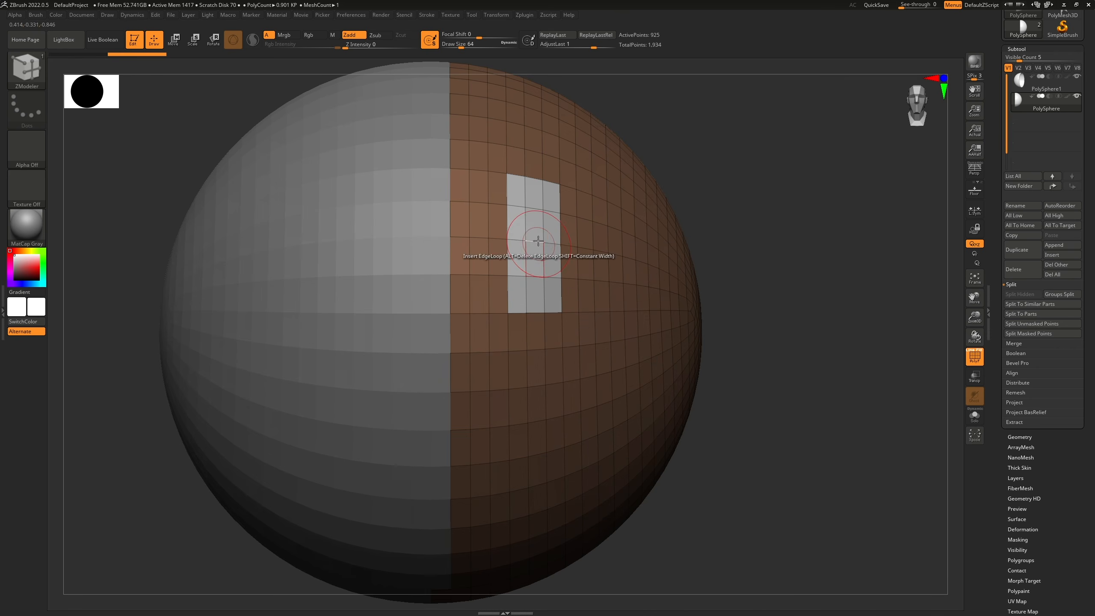
left_click(536, 242)
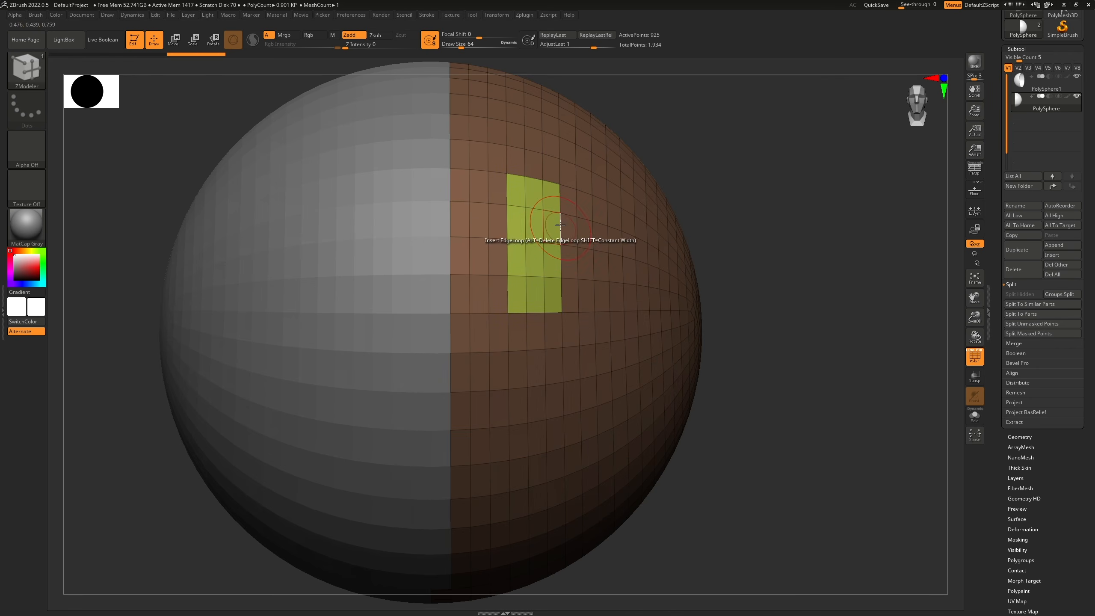
Step: Extrude the rectangular polygroup patch inward using the Extrude action with Polygroup Island as target
key("space")
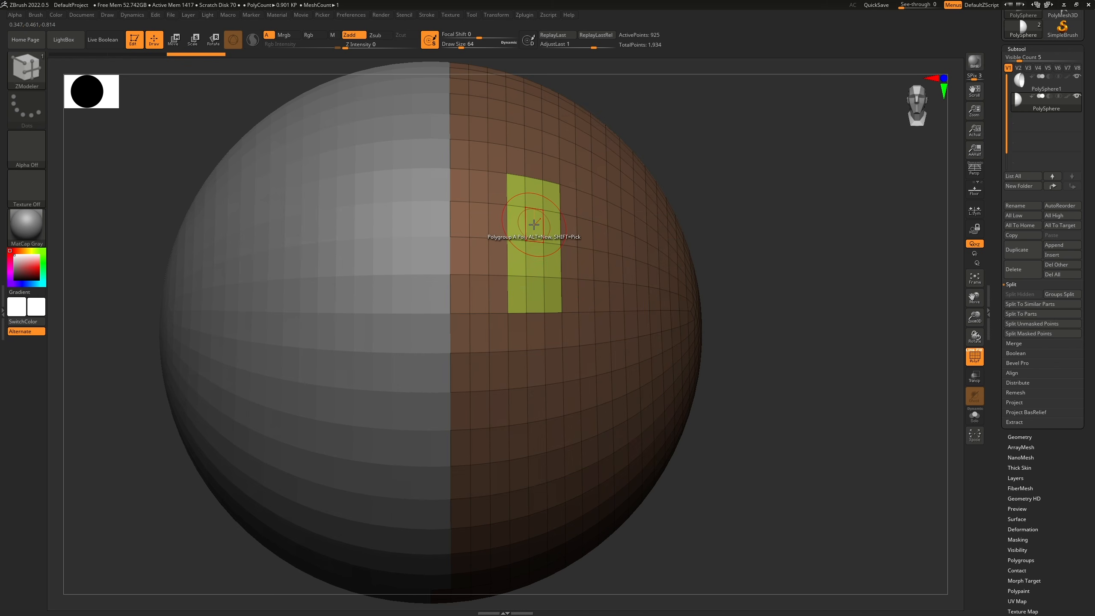
key("space")
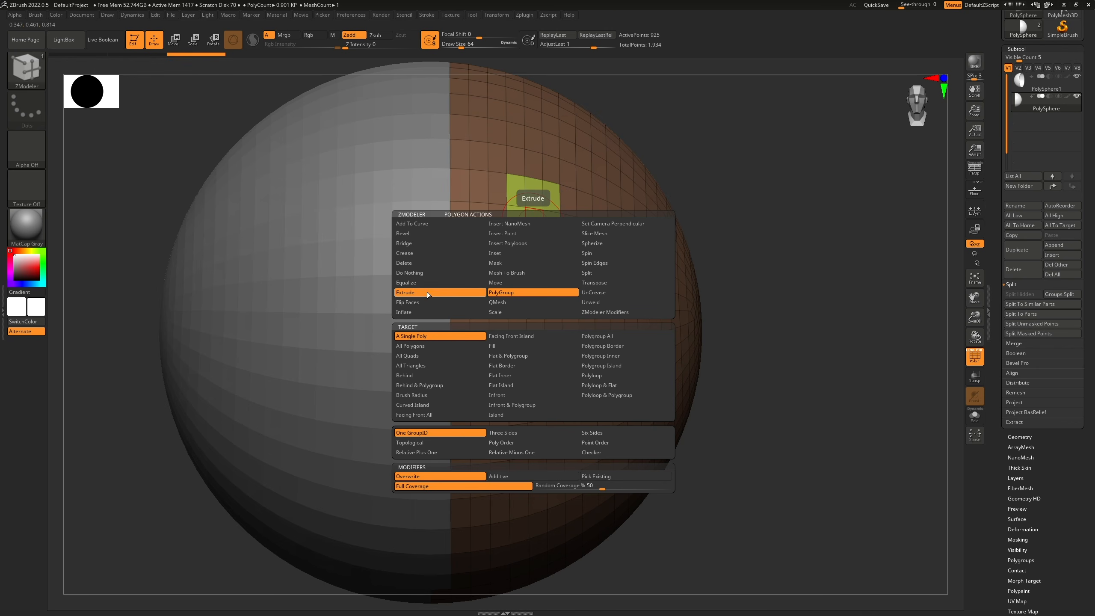
left_click(414, 292)
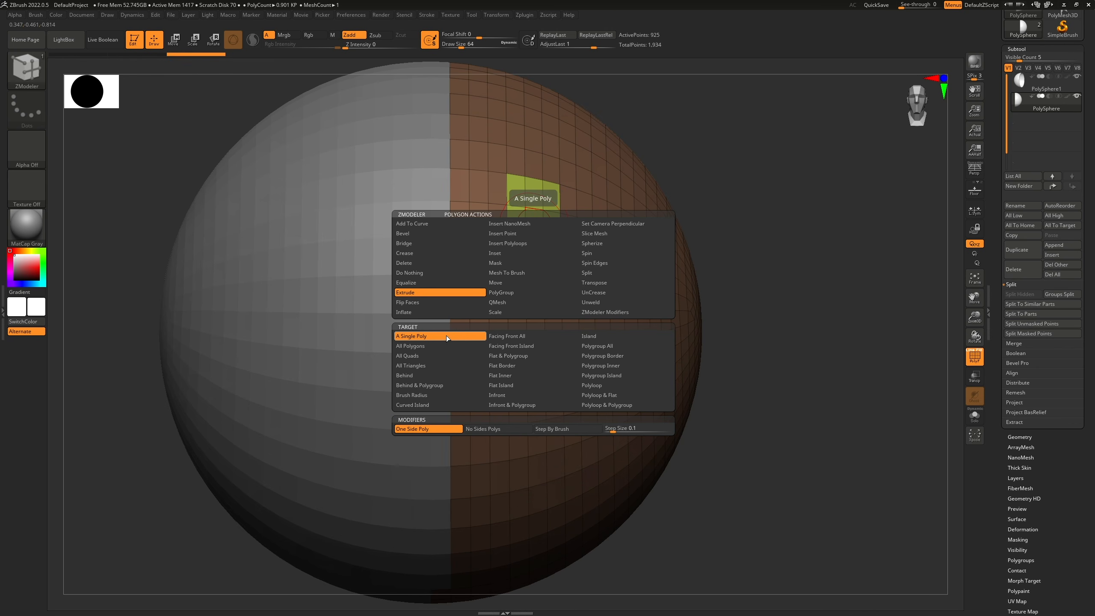
left_click(621, 375)
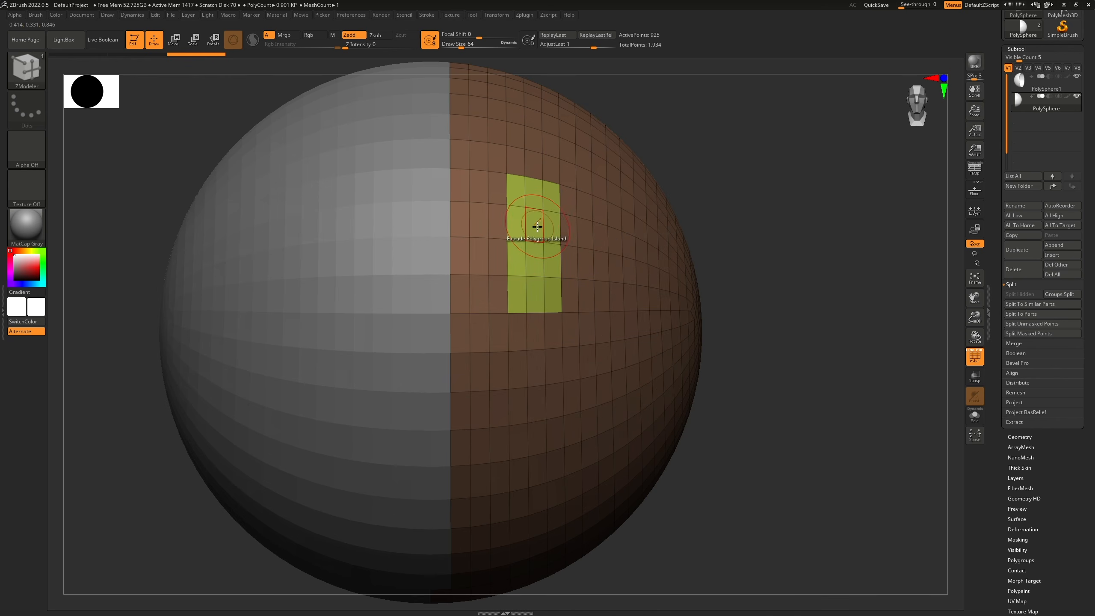
left_click_drag(531, 220, 491, 247)
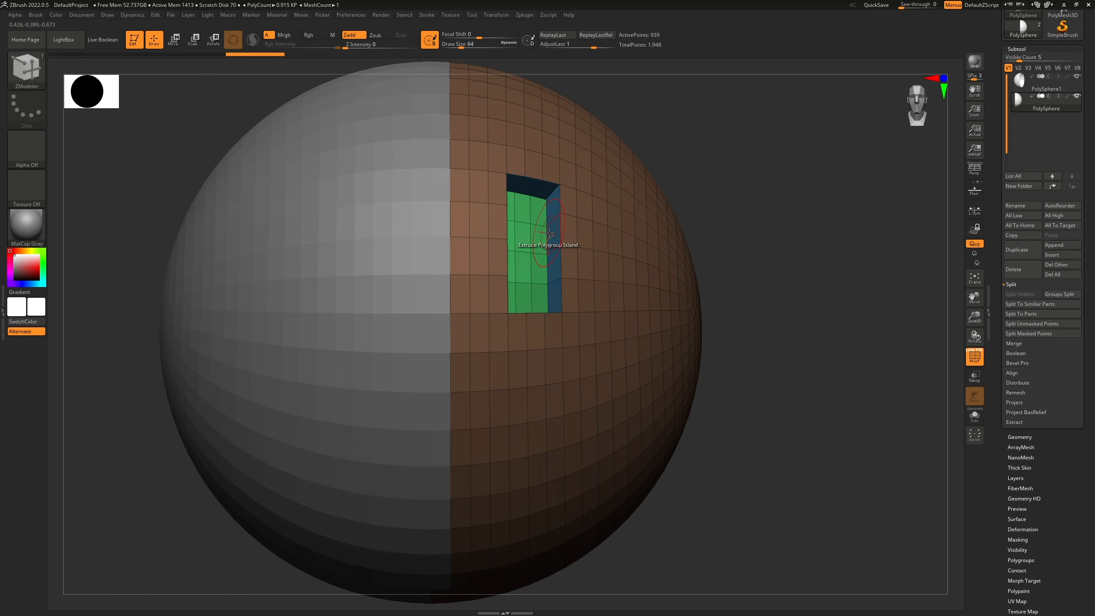
Step: Inset the side walls of the rectangular recess using the Inset action with Polygroup Island as target
mouse_move(539, 213)
right_mouse_down()
mouse_move(560, 223)
mouse_move(552, 227)
right_mouse_up()
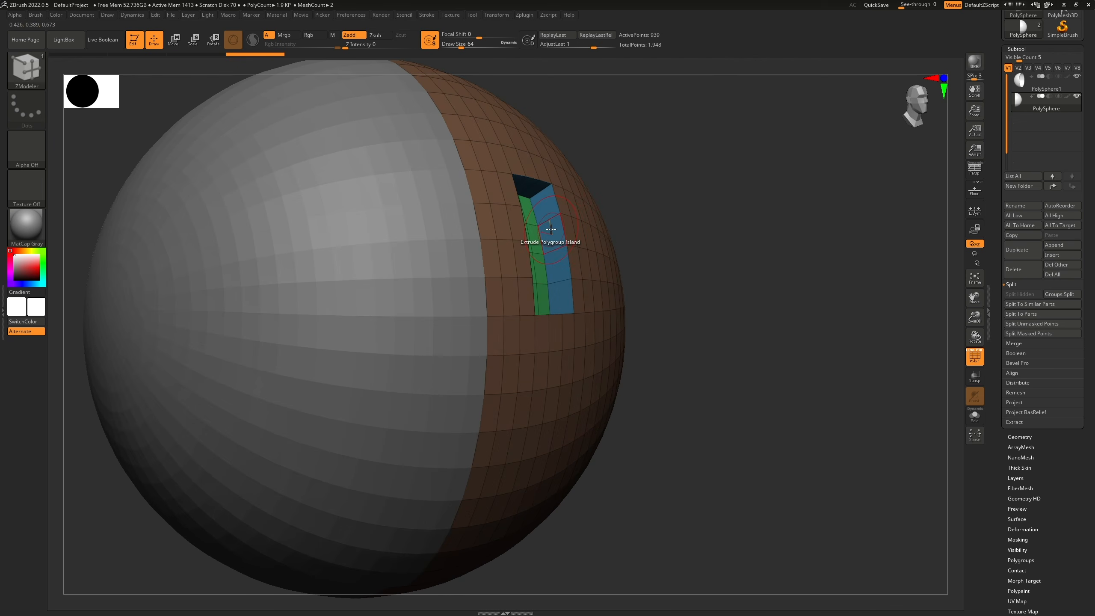
key("space")
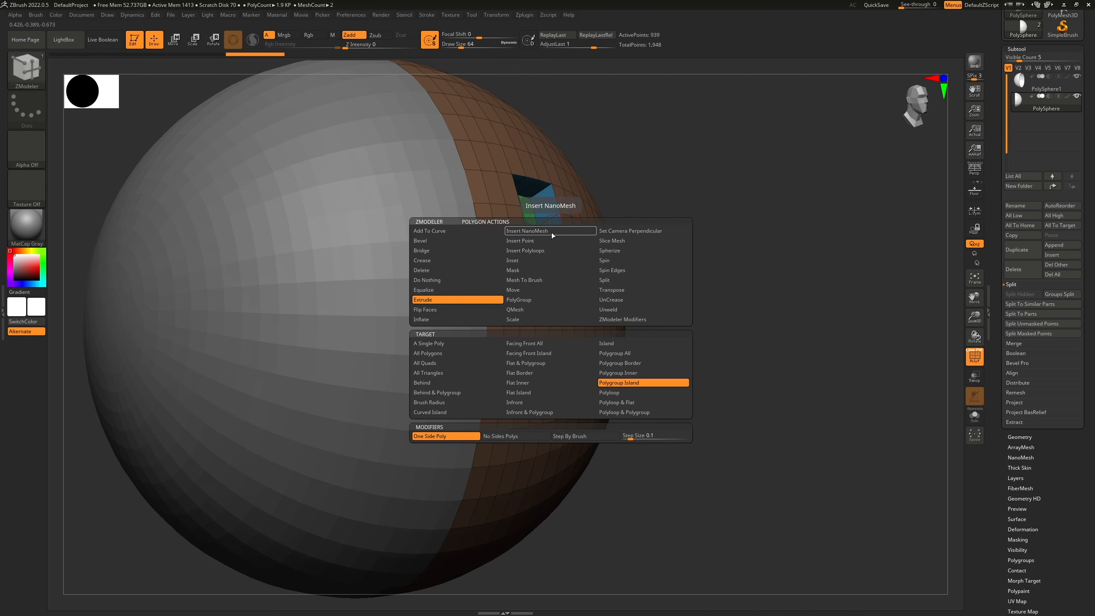
left_click(544, 260)
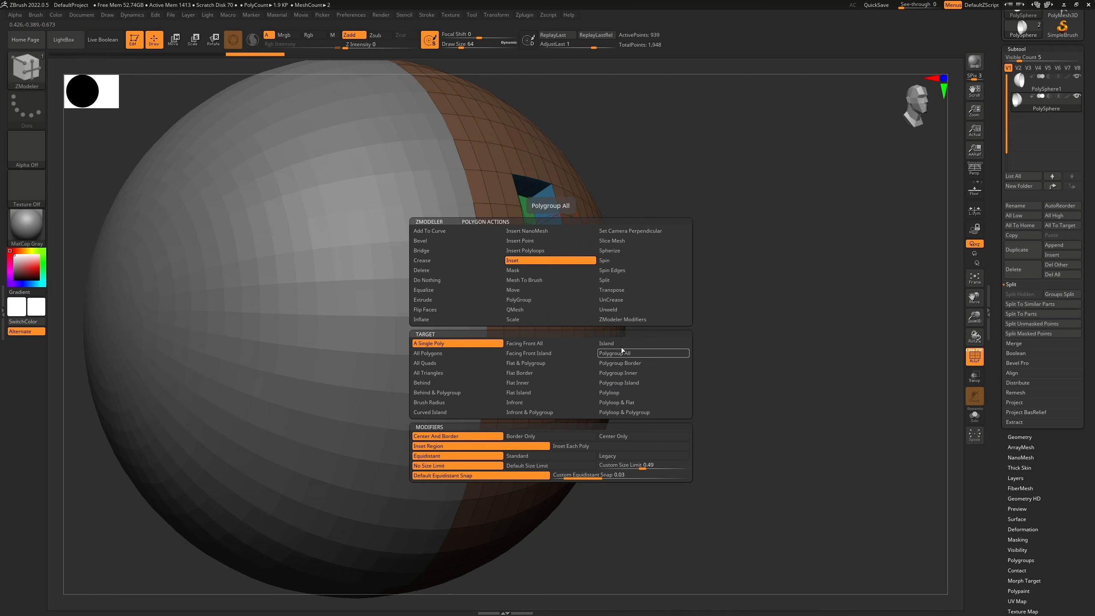
left_click(641, 379)
left_click_drag(553, 249, 541, 221)
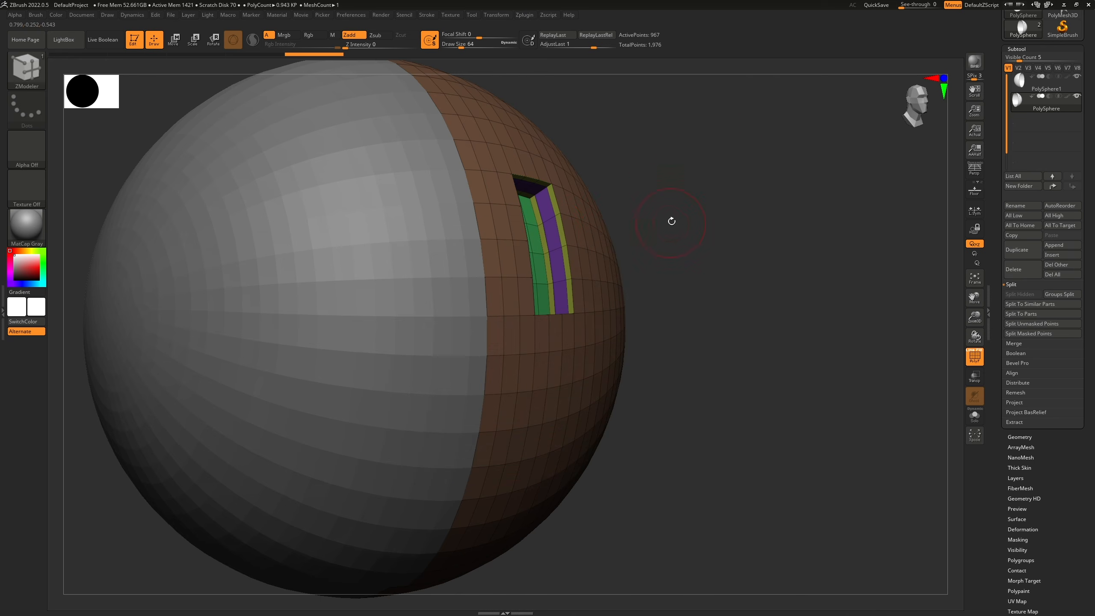
left_click_drag(671, 220, 648, 232)
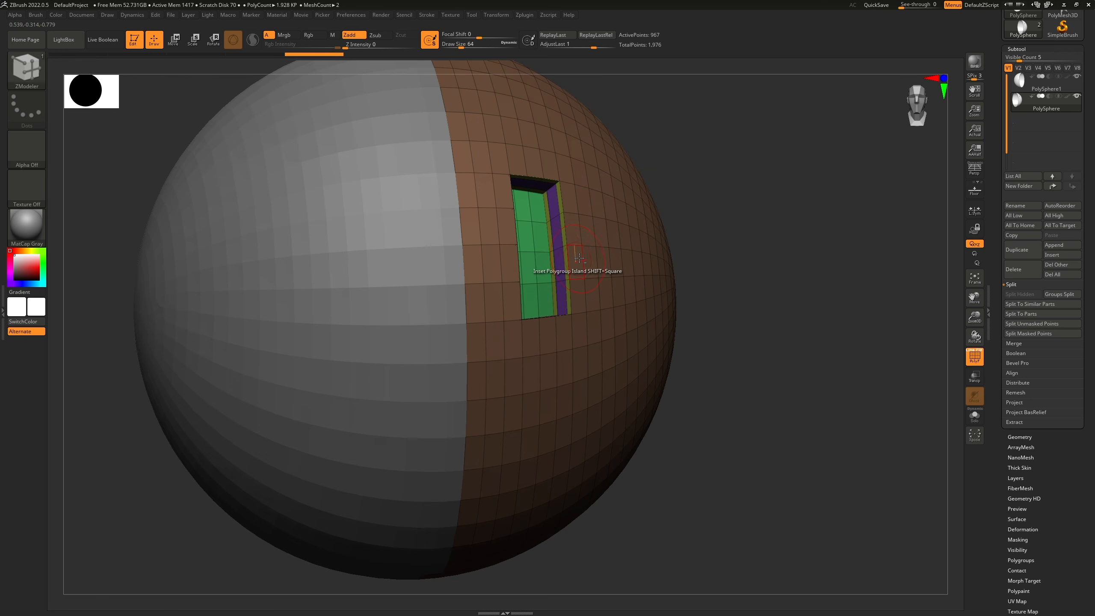
Step: Undo the inset, the extrusion and the polygroup assignment on the right half
key("ctrl+z")
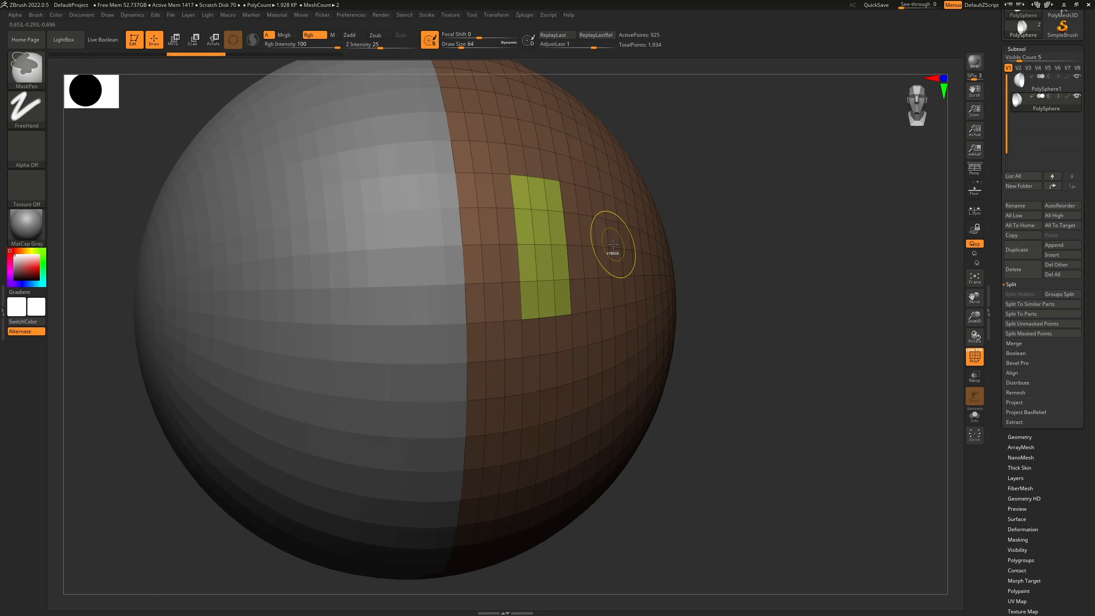
key("ctrl+z")
key("ctrl+z")
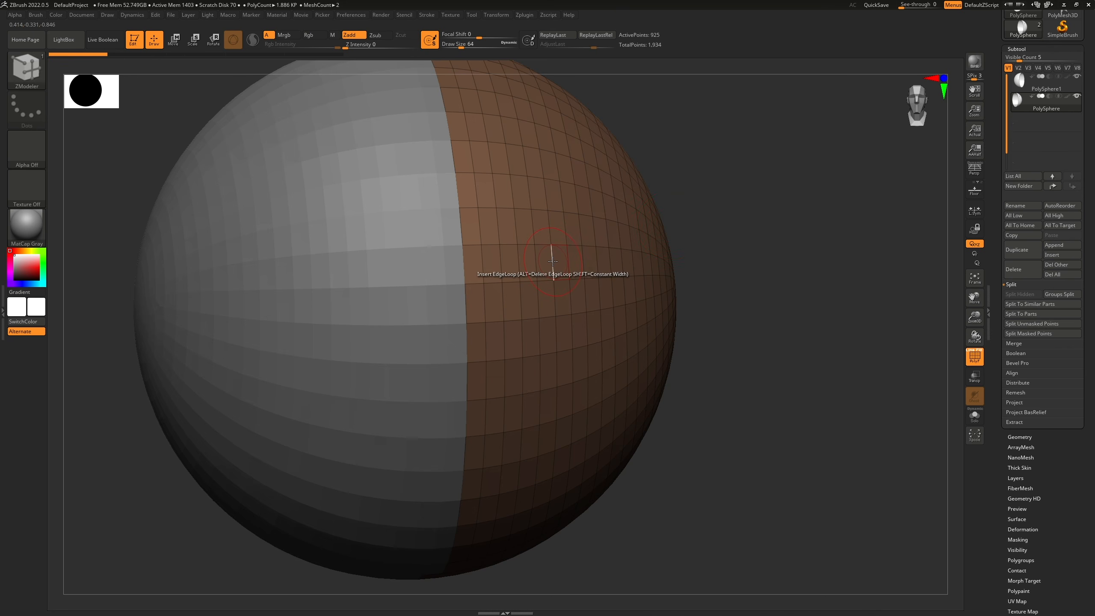
Step: Insert an edge loop across the right half-sphere with the ZModeler Insert action targeting Single EdgeLoop
key("space")
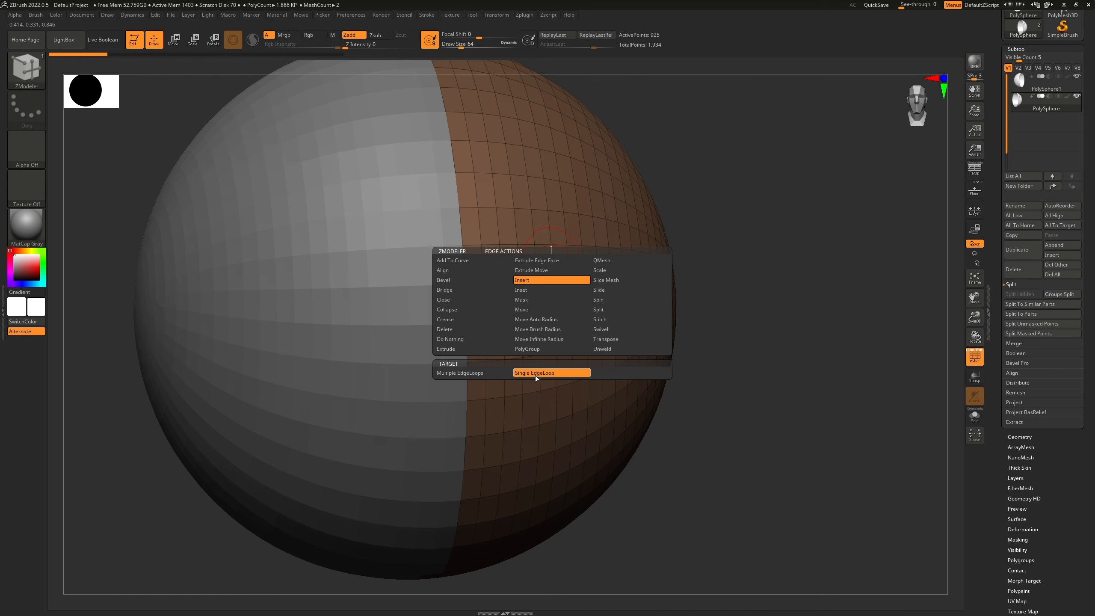
left_click(547, 243)
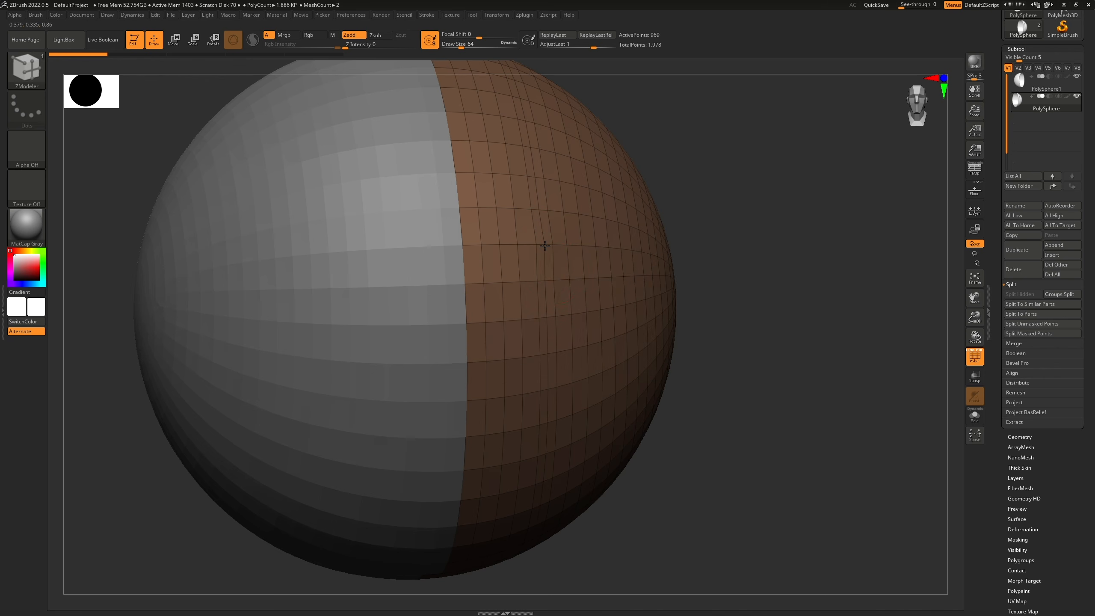
Step: Insert more edge loops on the right half-sphere in both the vertical and horizontal directions with ZModeler
left_click(564, 280)
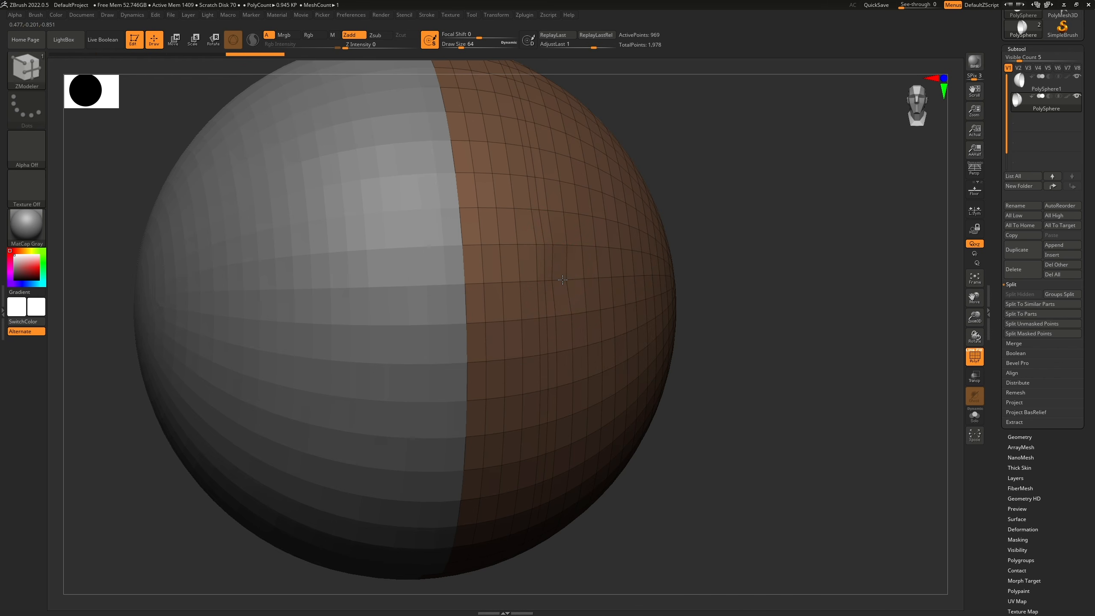
left_click(548, 286)
left_click(519, 278)
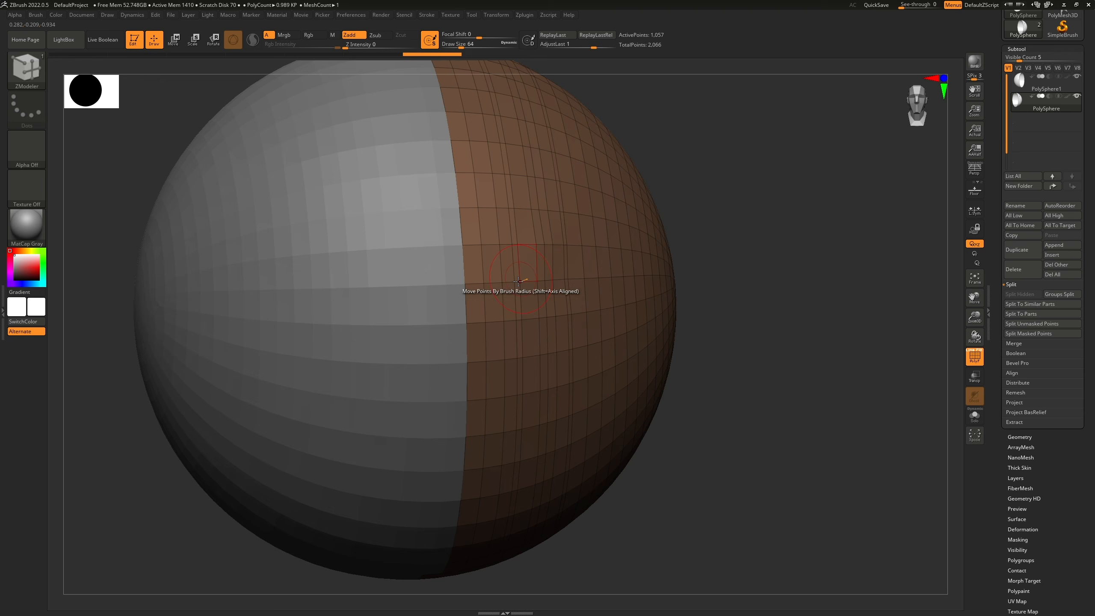
left_click(521, 264)
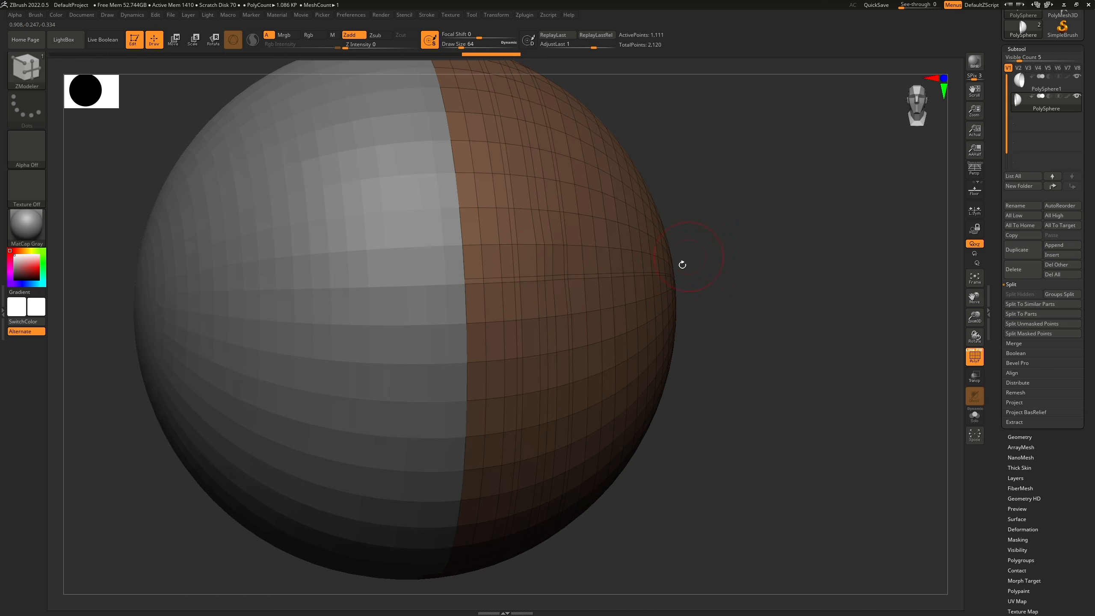
Step: Undo all the inserted edge loops on the right half-sphere
key("ctrl+z")
key("ctrl+z")
key("ctrl+z")
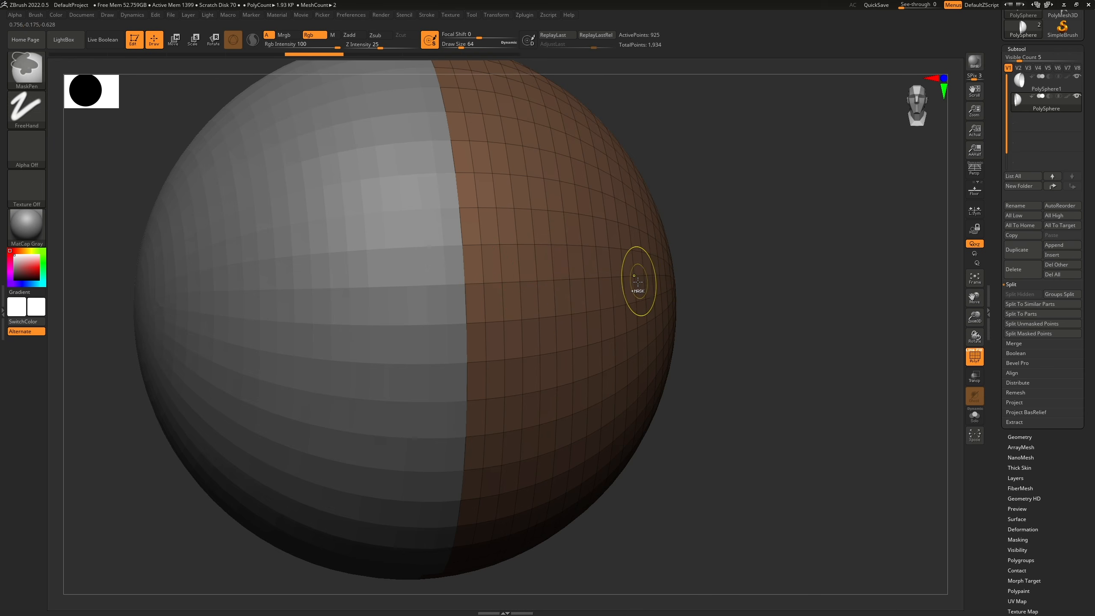
key("ctrl+z")
right_click_drag(598, 268, 607, 237, "shift")
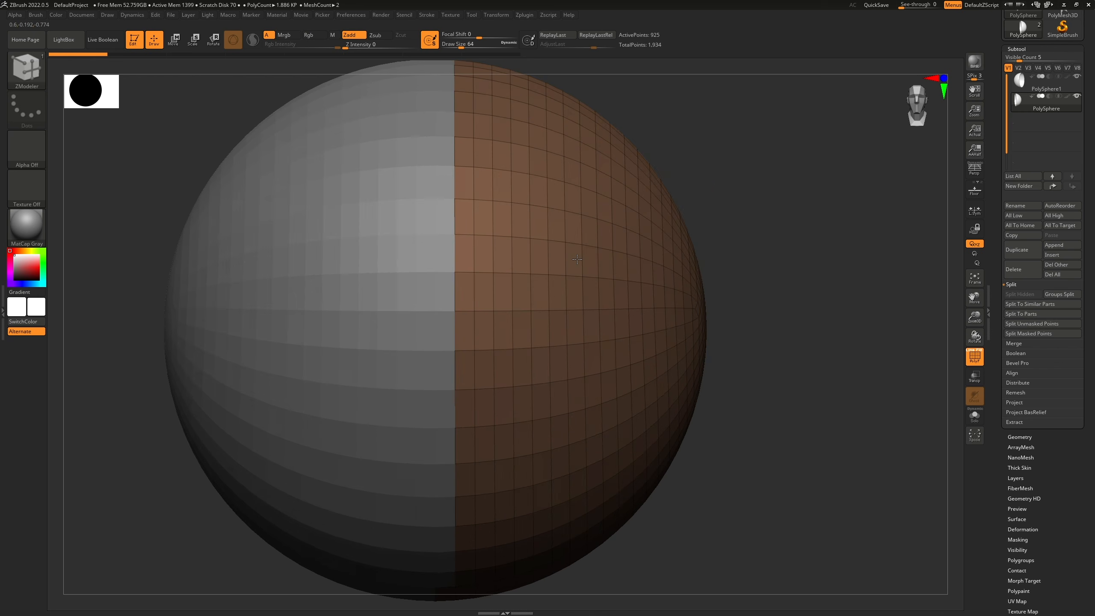
mouse_move(568, 285)
right_mouse_down("ctrl")
mouse_move(552, 278)
mouse_move(553, 291)
right_mouse_up("ctrl")
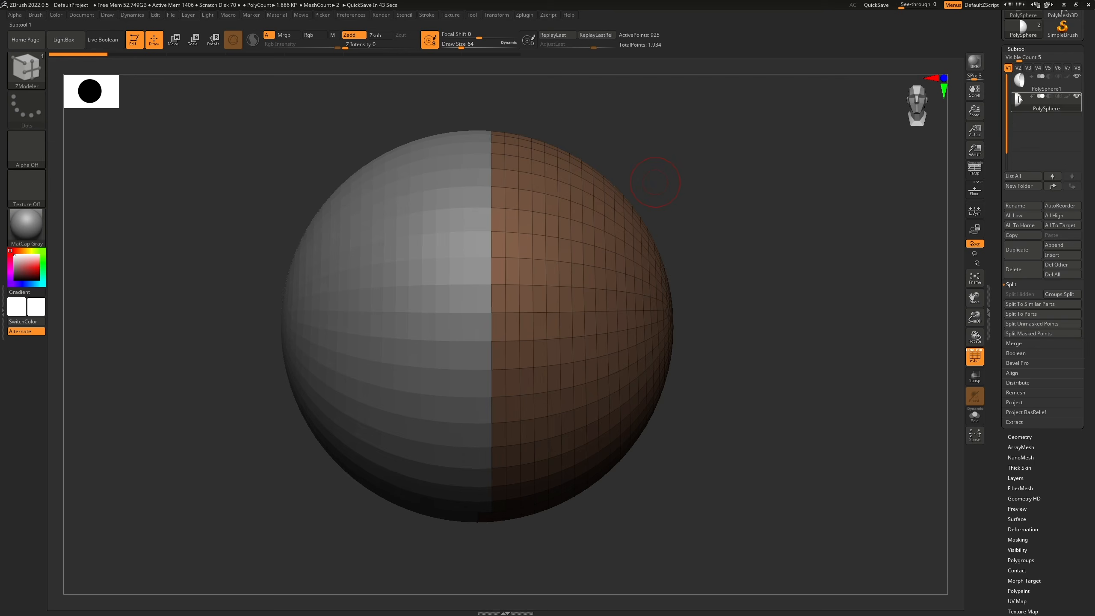
Step: Merge the PolySphere1 subtool down with the PolySphere subtool below it, accepting the non-undoable operation
left_click(1020, 80)
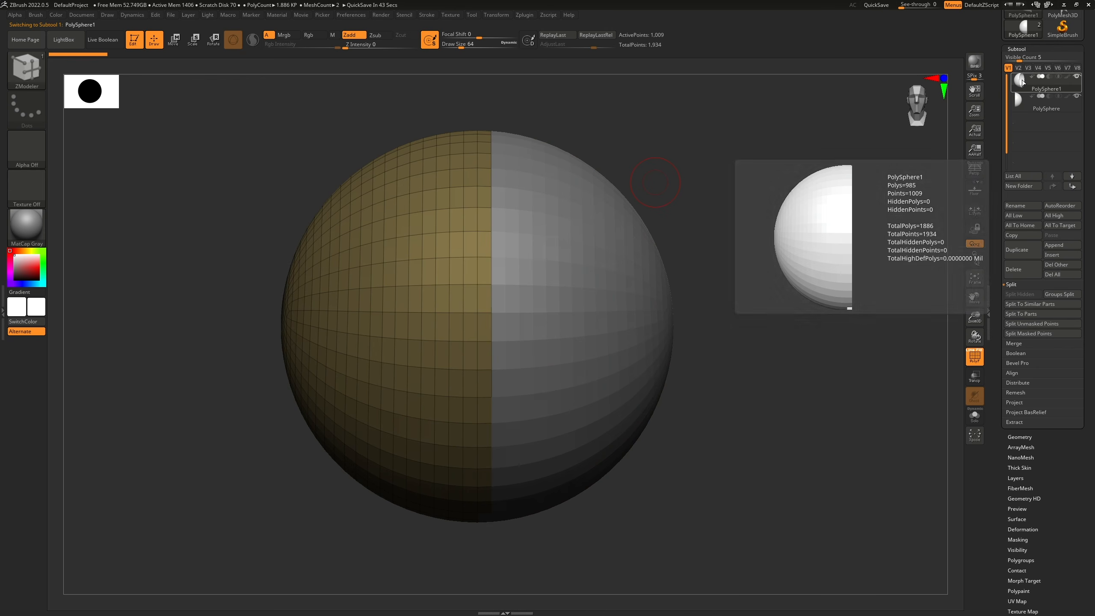
left_click(1014, 285)
left_click(1014, 295)
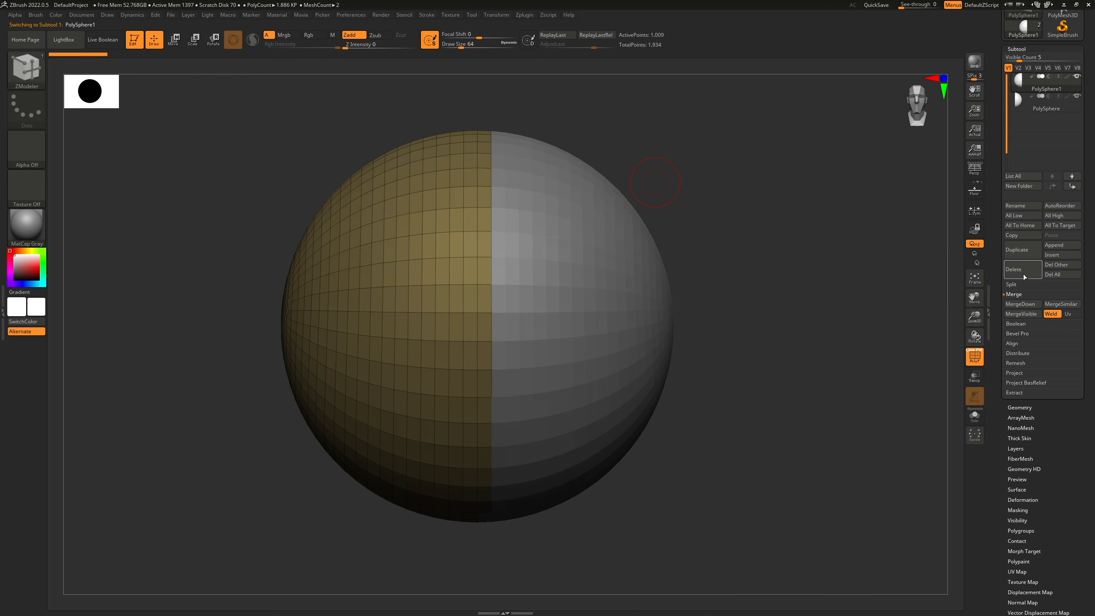
left_click(1030, 305)
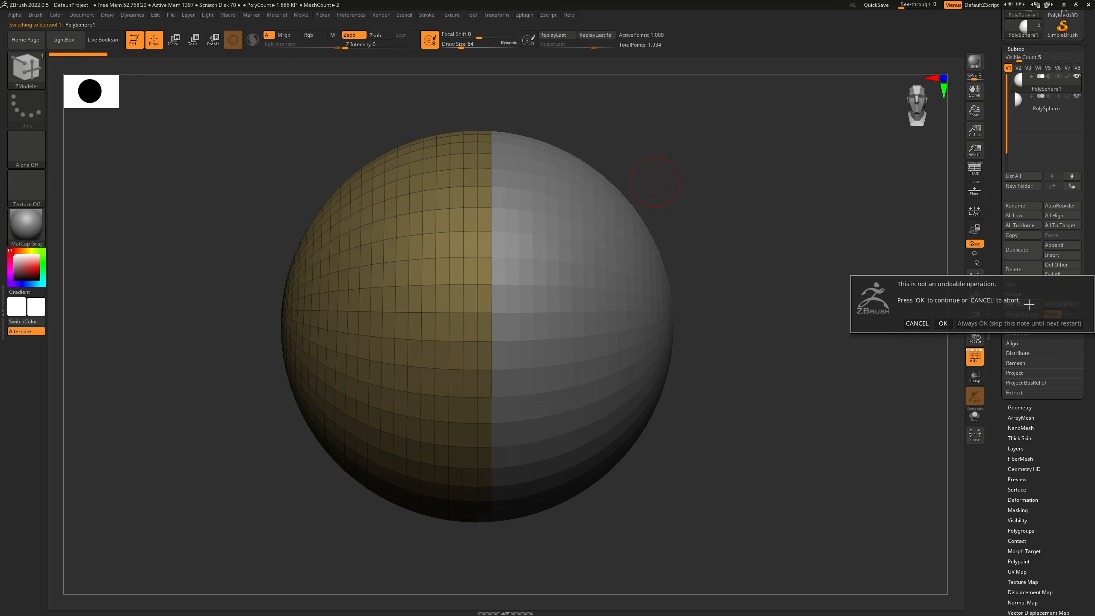
left_click(942, 324)
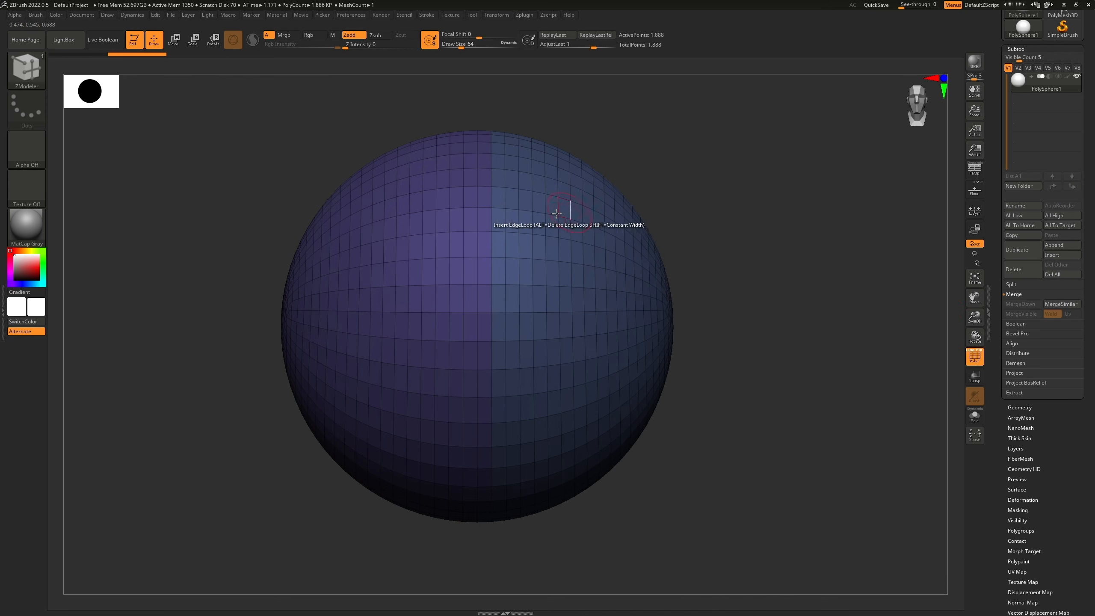
Step: Try insetting the right half's polygroup with the Inset Polygroup Island action several times, undoing each attempt
left_click(539, 274)
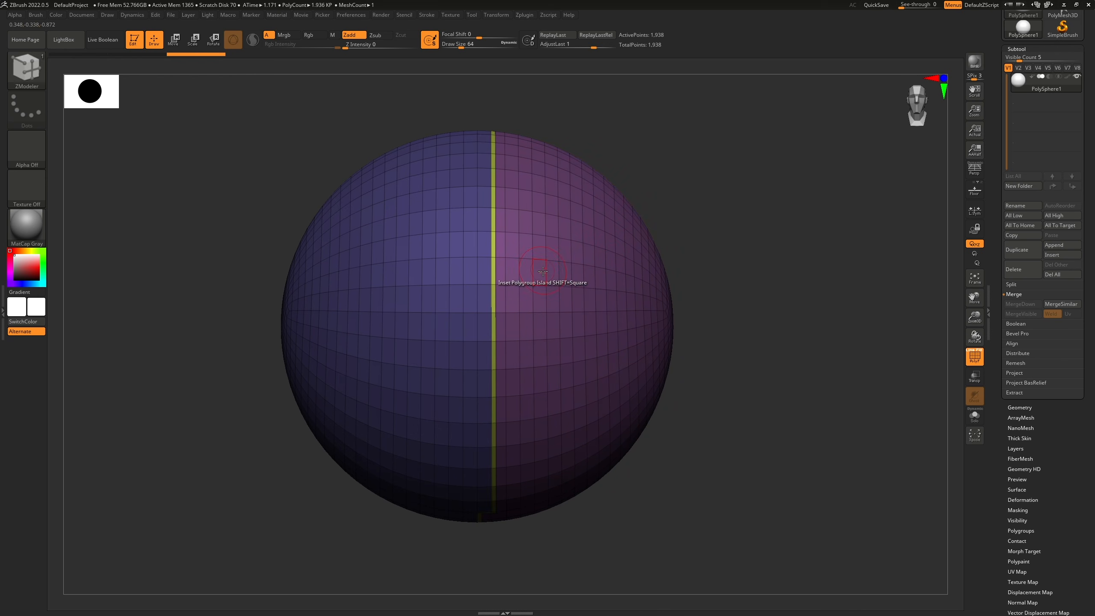
key("ctrl+z")
left_click_drag(712, 208, 550, 272)
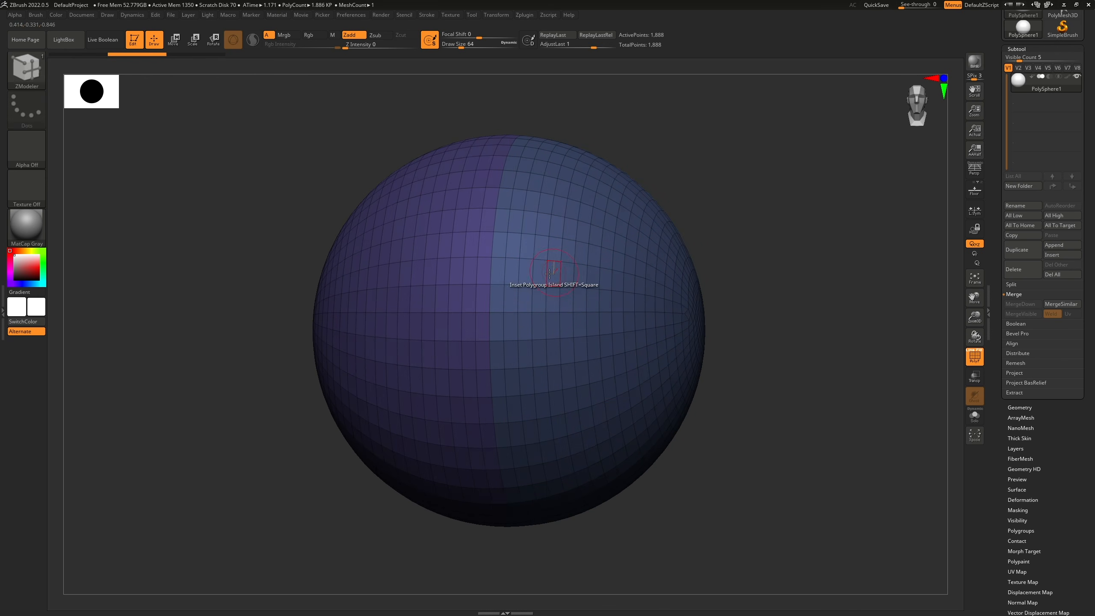
left_click(550, 273)
key("ctrl")
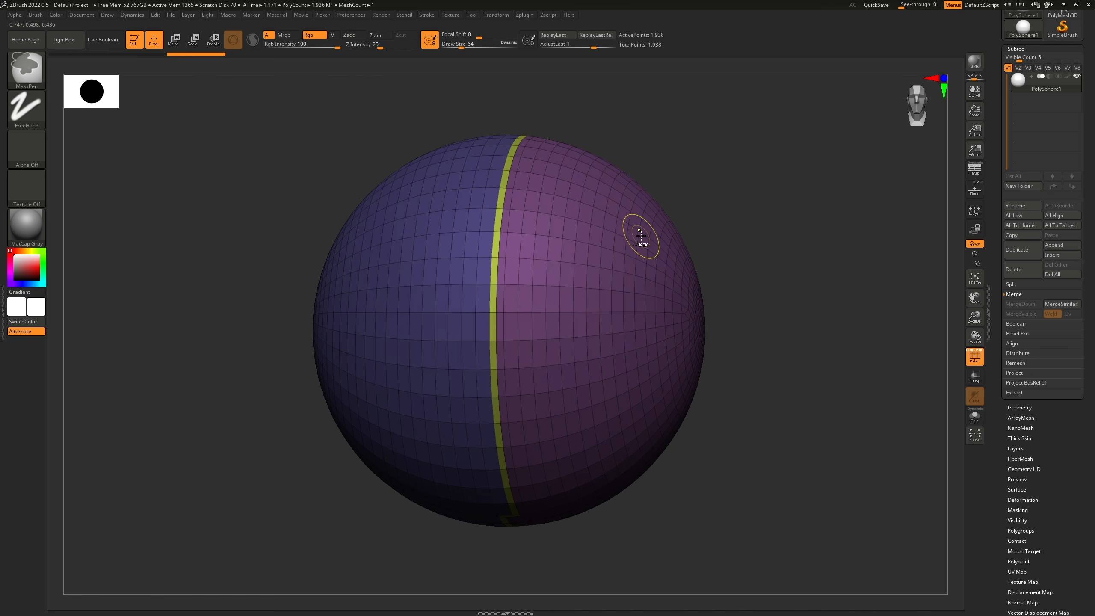
key("ctrl+z")
left_click(534, 285)
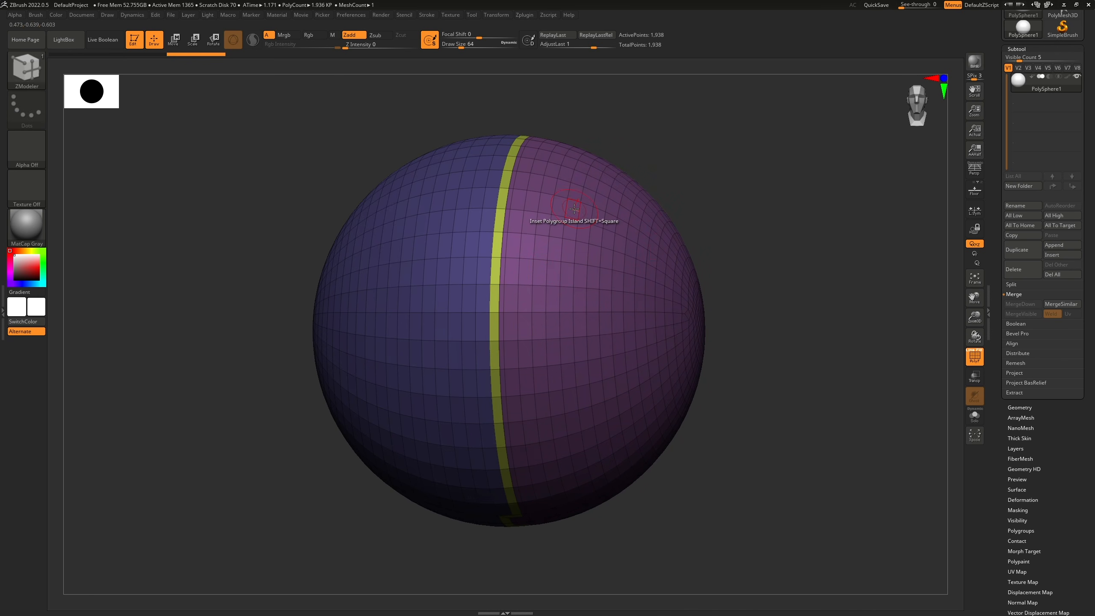
key("ctrl+z")
left_click_drag(641, 234, 604, 147)
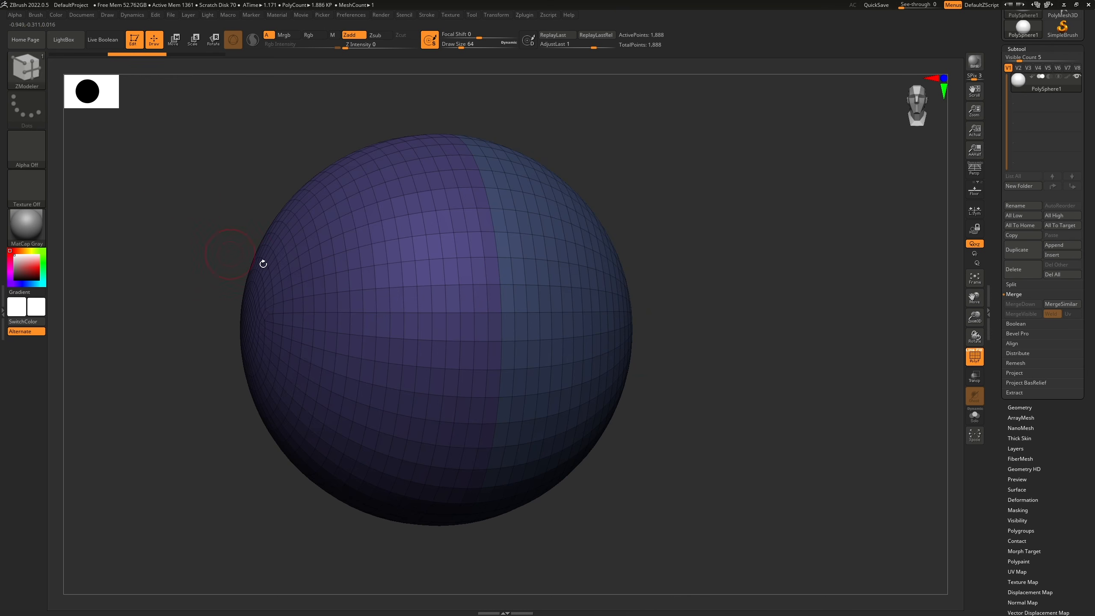
Step: Toggle the PolyFrame display of the merged sphere to compare its wireframe and polygroup colours
left_click(979, 353)
left_click(979, 354)
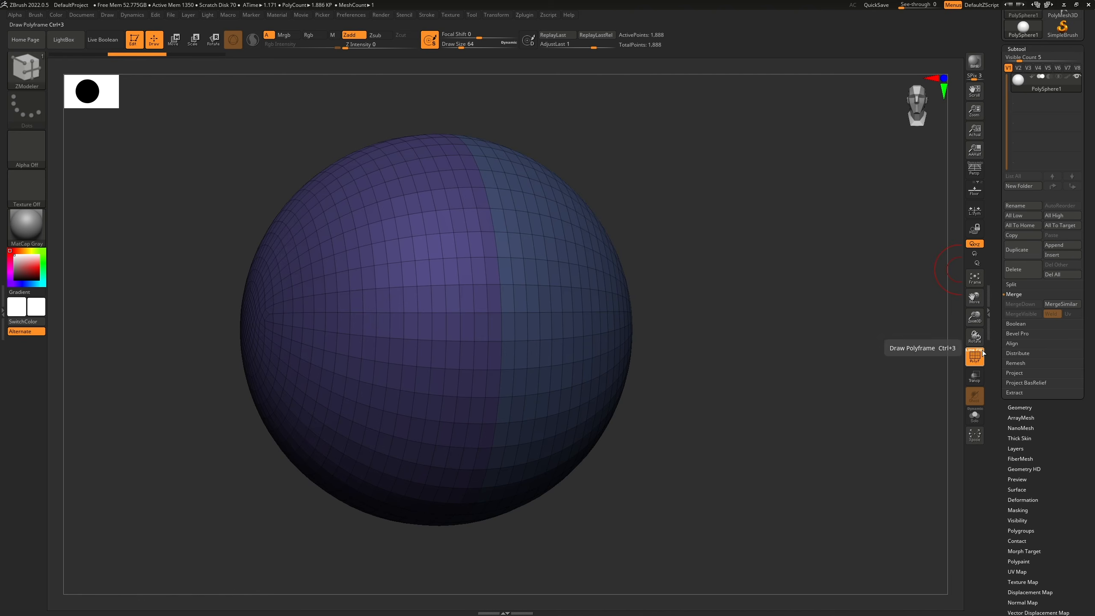
left_click(980, 354)
left_click(980, 353)
left_click(981, 353)
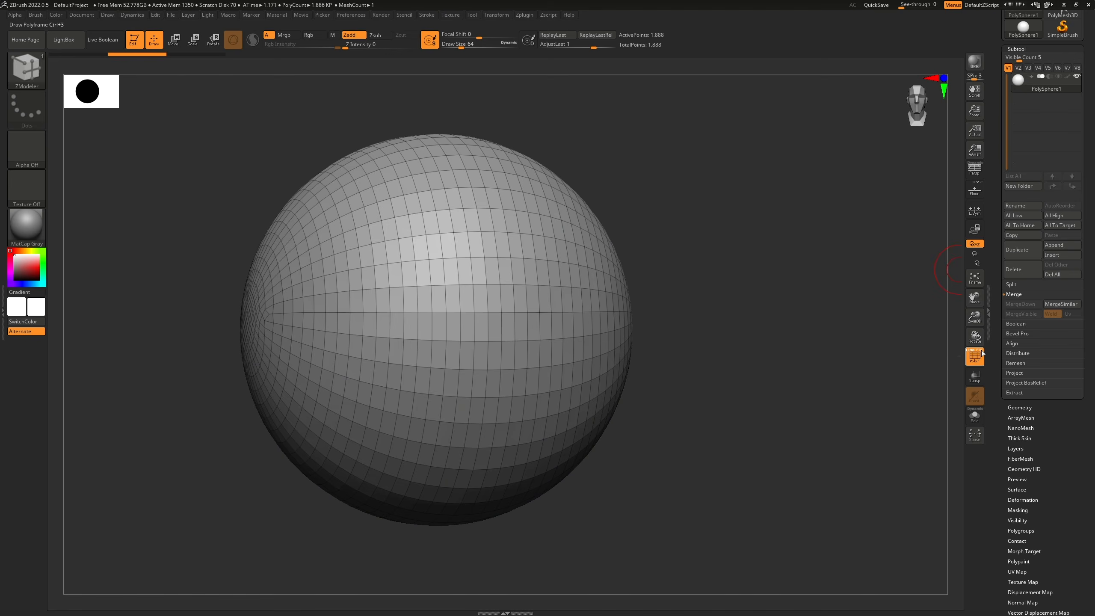
left_click(981, 352)
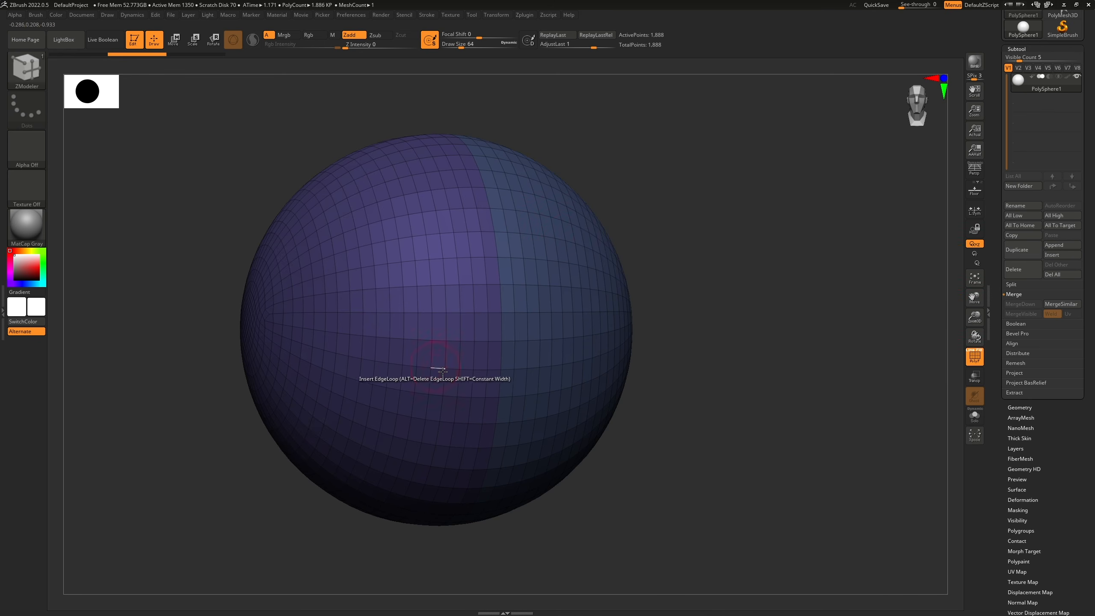
Step: Switch to the Move brush and turn off the PolyFrame display of the wireframe and polygroups
key("b")
key("m")
key("v")
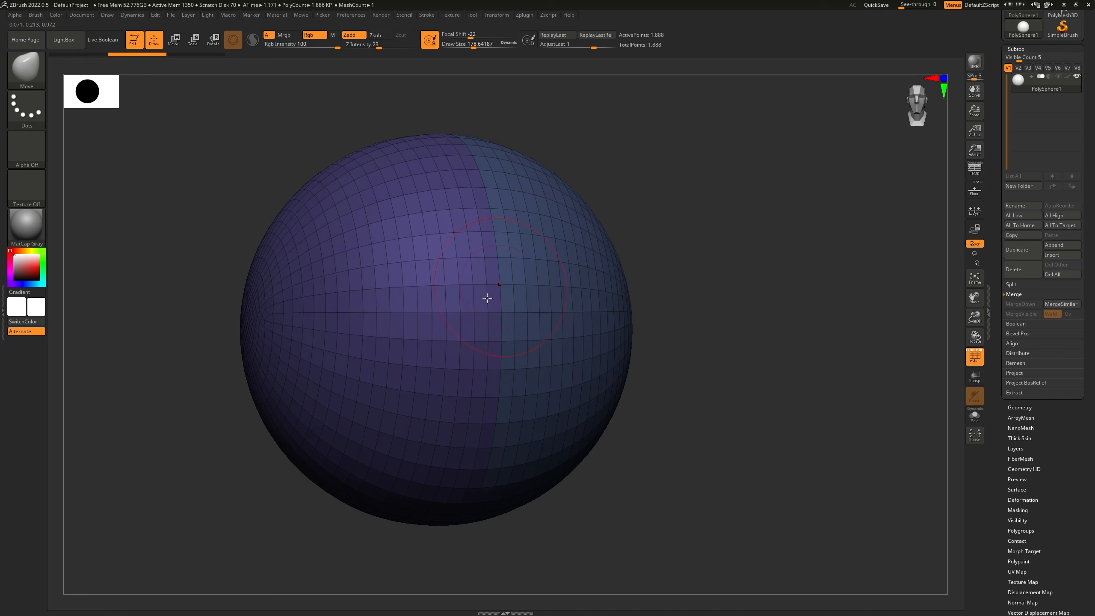
left_click(984, 356)
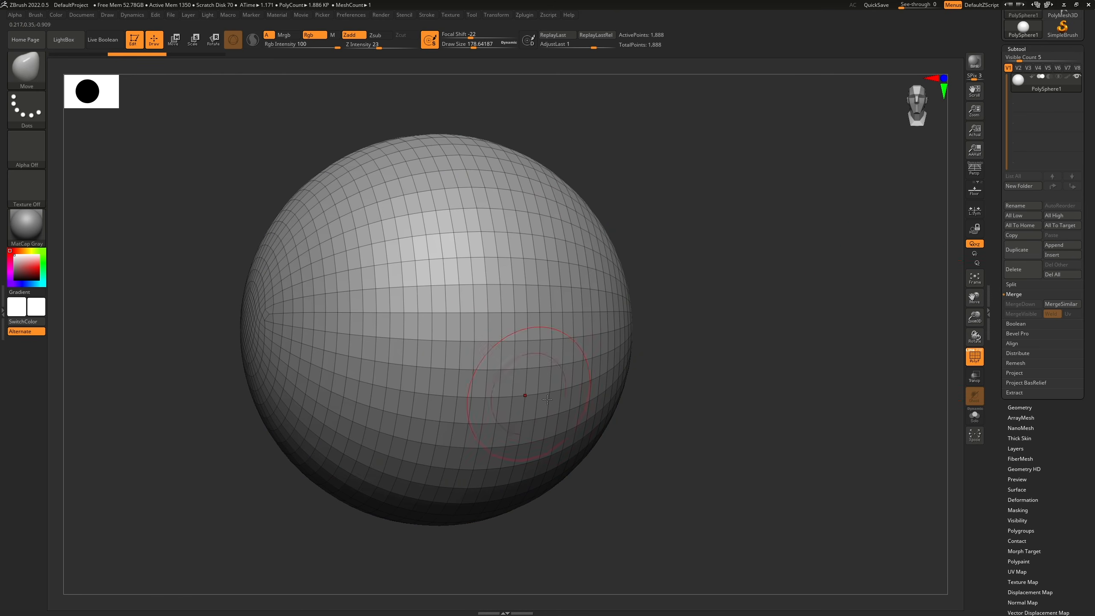
left_click(976, 356)
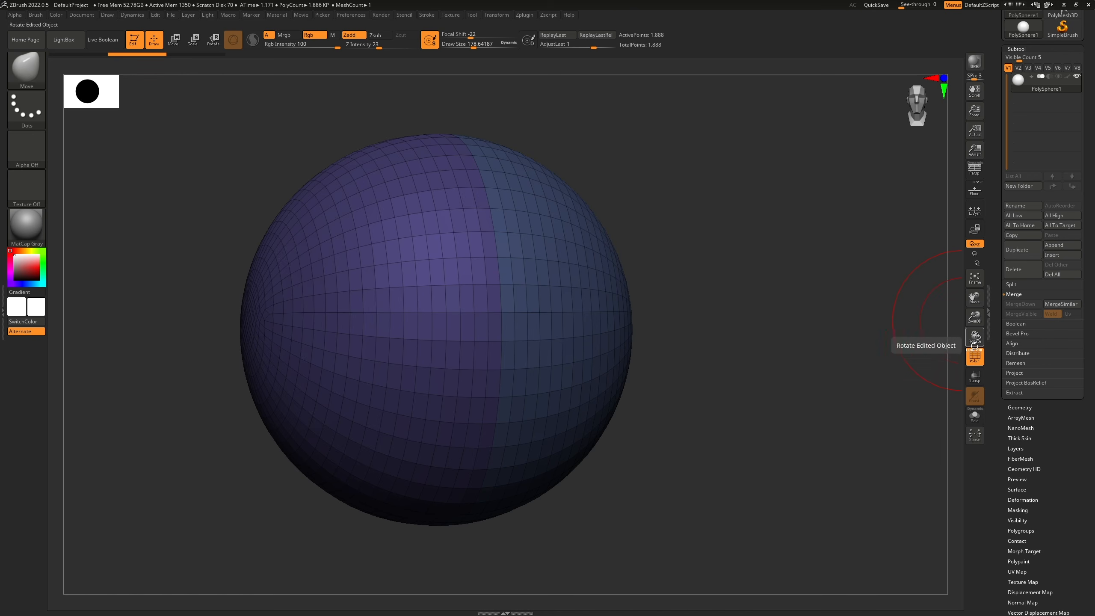
left_click(975, 357)
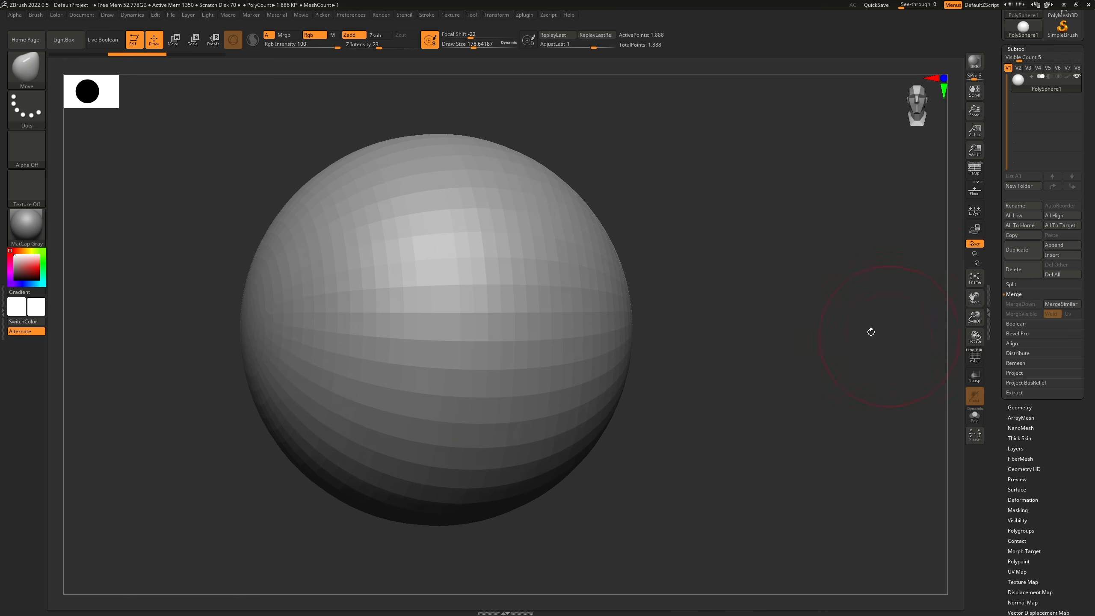
Step: Subdivide the merged sphere's geometry to subdivision level 5
left_click(1016, 49)
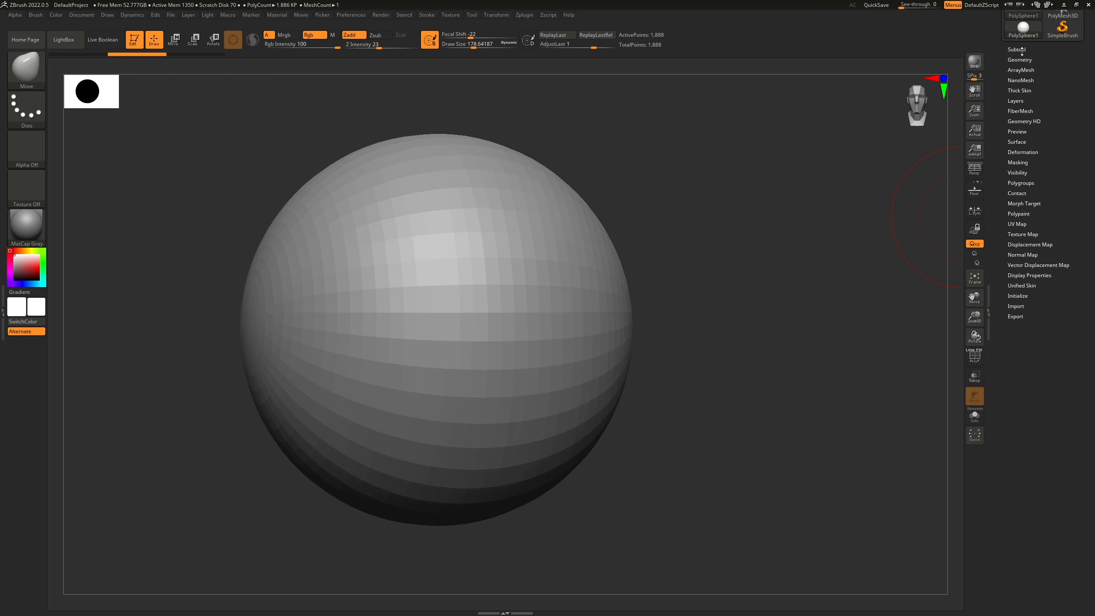
left_click(1020, 59)
left_click(1031, 108)
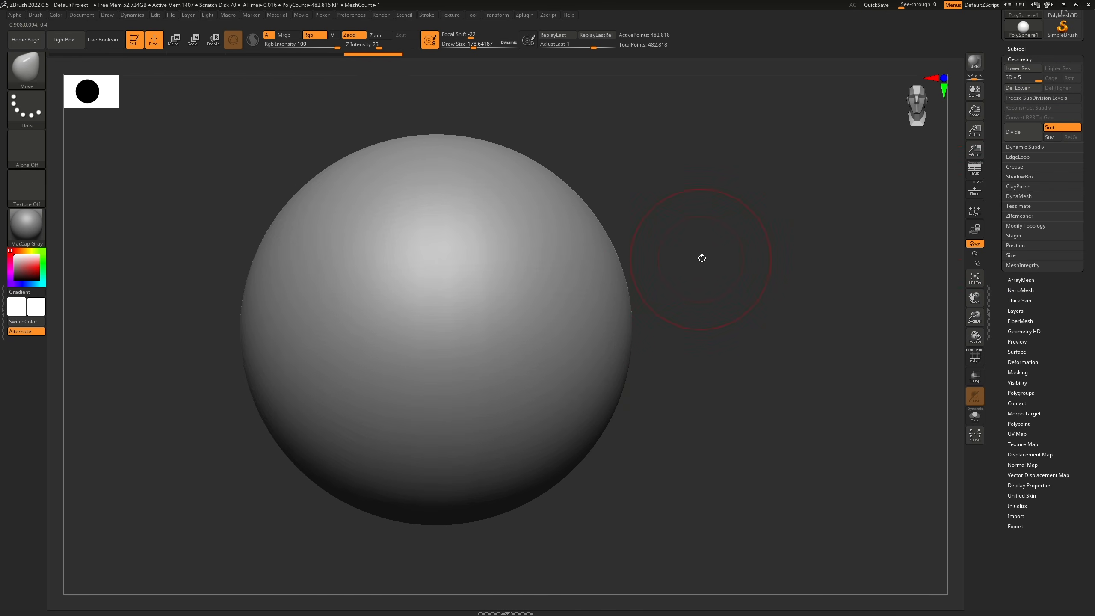
mouse_move(702, 257)
left_mouse_down()
mouse_move(692, 271)
mouse_move(697, 230)
mouse_move(737, 195)
left_mouse_up()
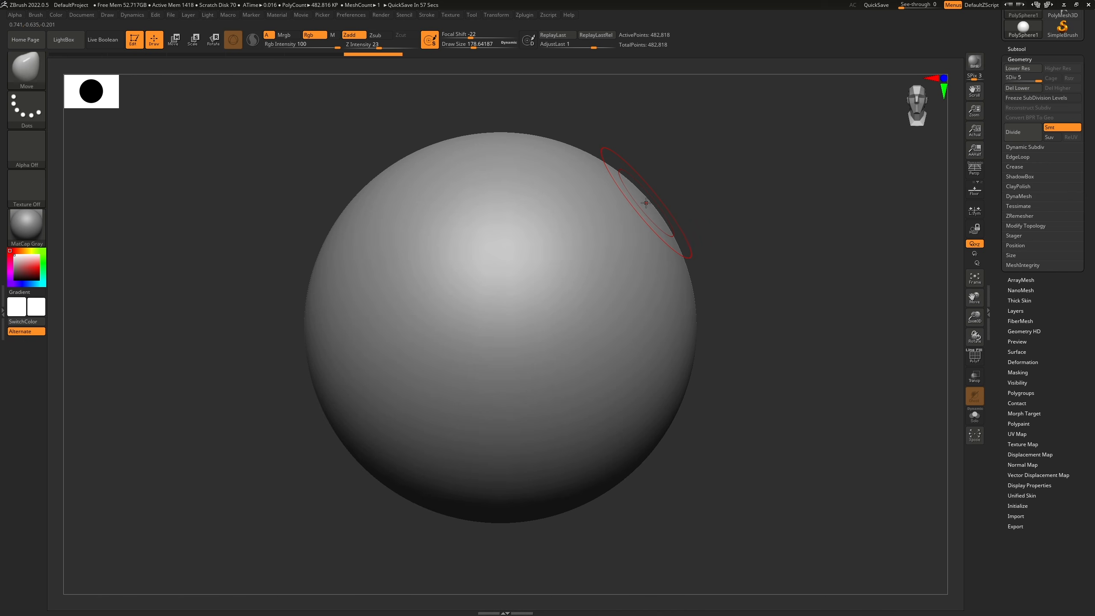
Step: Apply StartupMaterial to the sphere and replace it with BasicMaterial
left_click(28, 228)
left_click(108, 363)
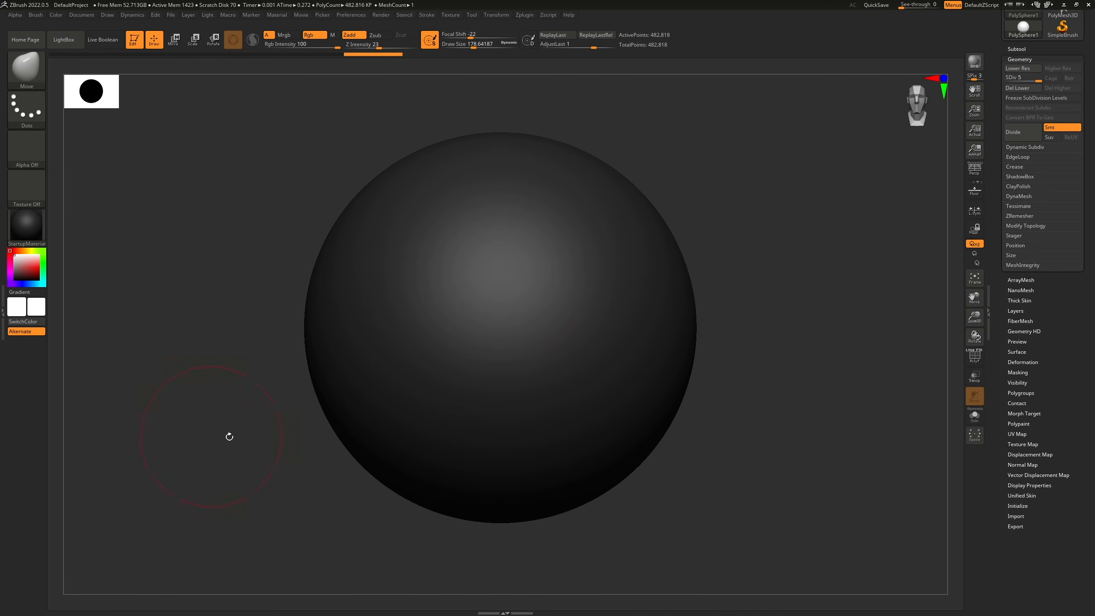
left_click(31, 224)
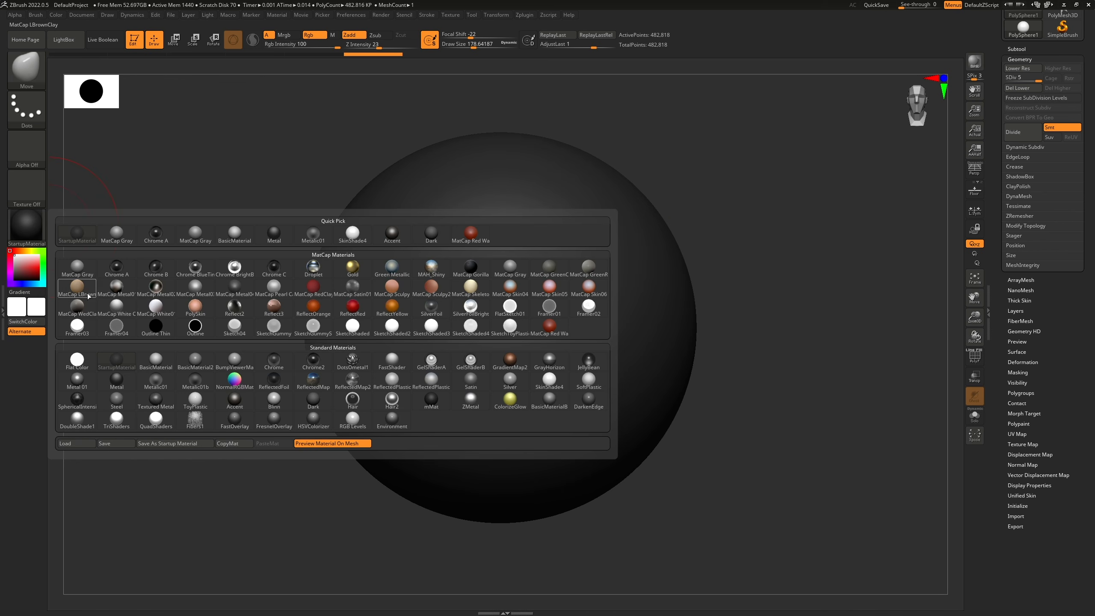
left_click(156, 362)
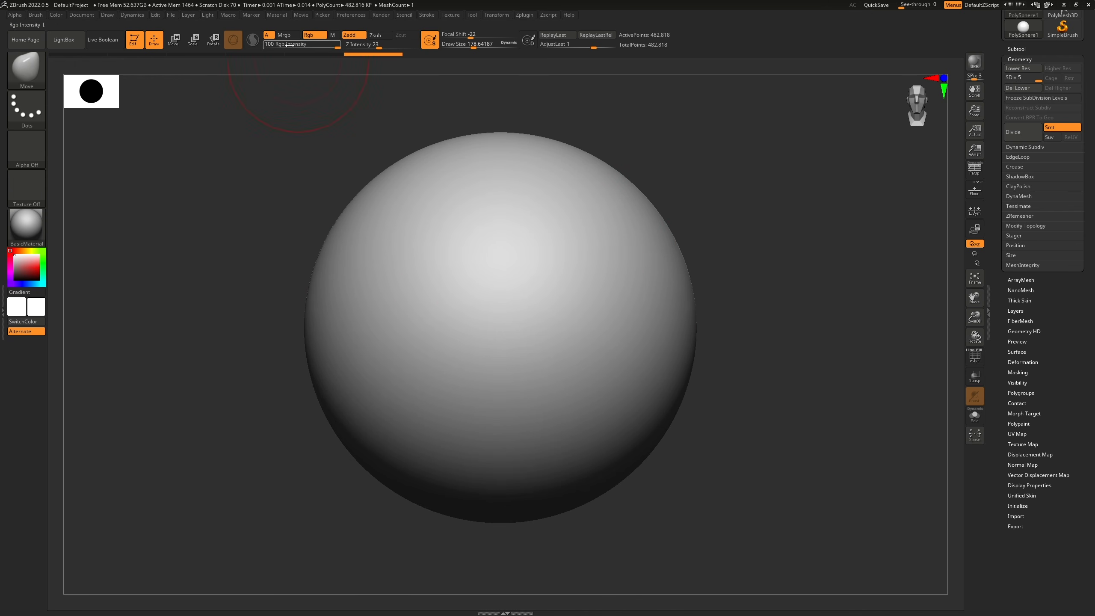
Step: Adjust the BasicMaterial modifiers: set Ambient to 0, lower Diffuse to about 0.25 and raise Specular
left_click(284, 15)
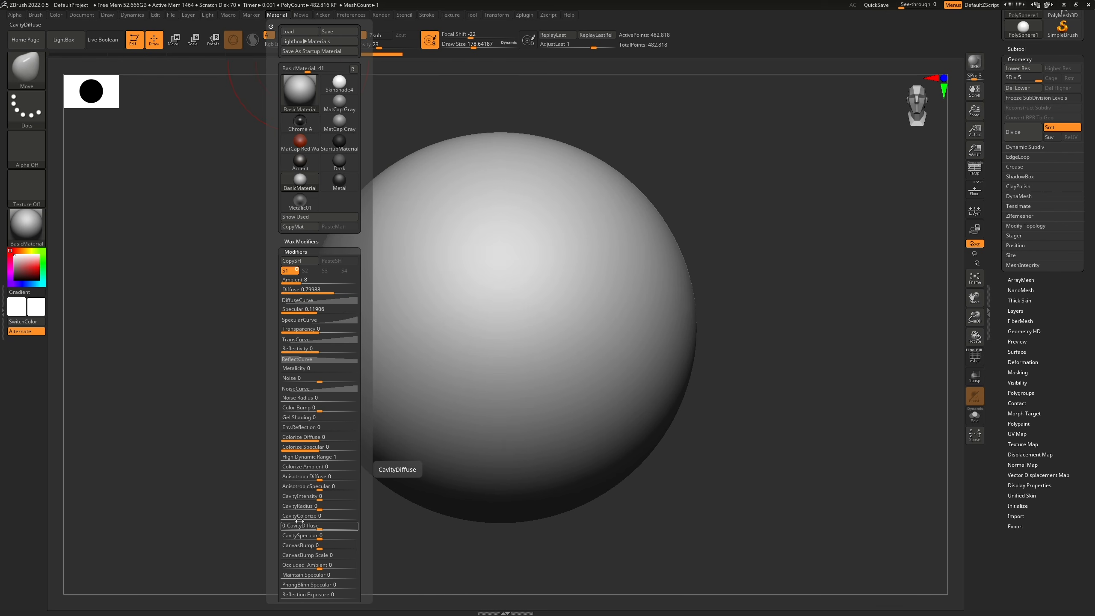
left_click_drag(297, 283, 278, 284)
left_click(312, 284)
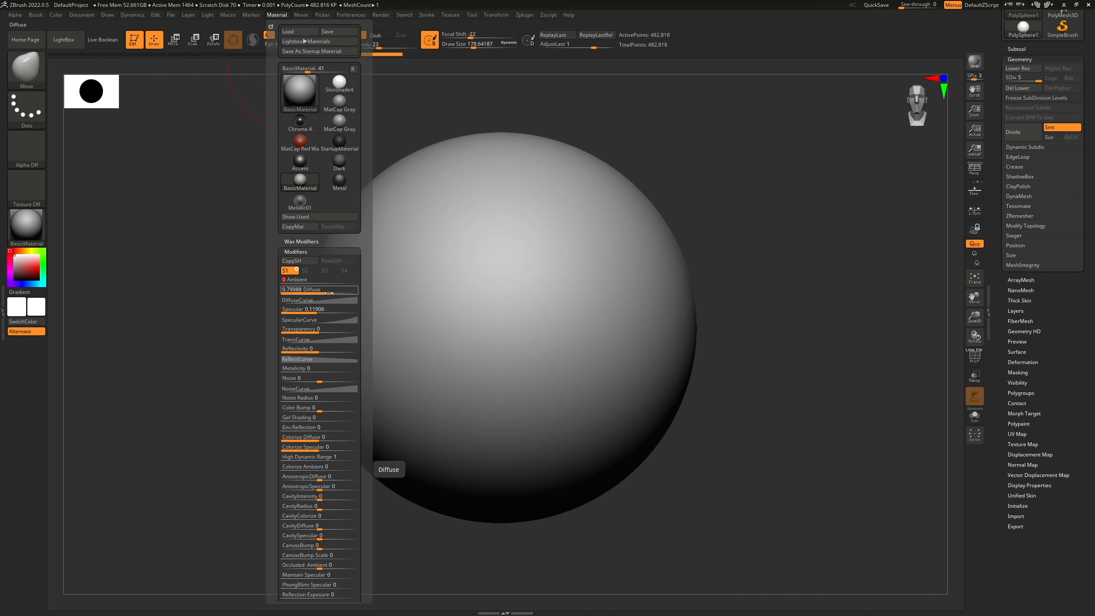
left_click_drag(329, 293, 323, 293)
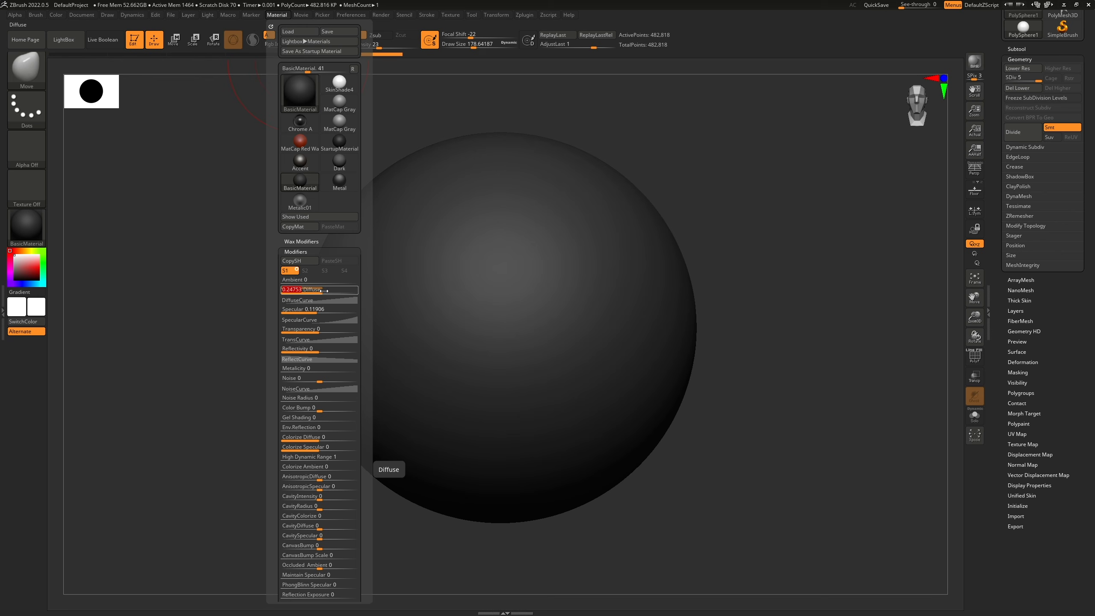
left_click_drag(320, 312, 326, 311)
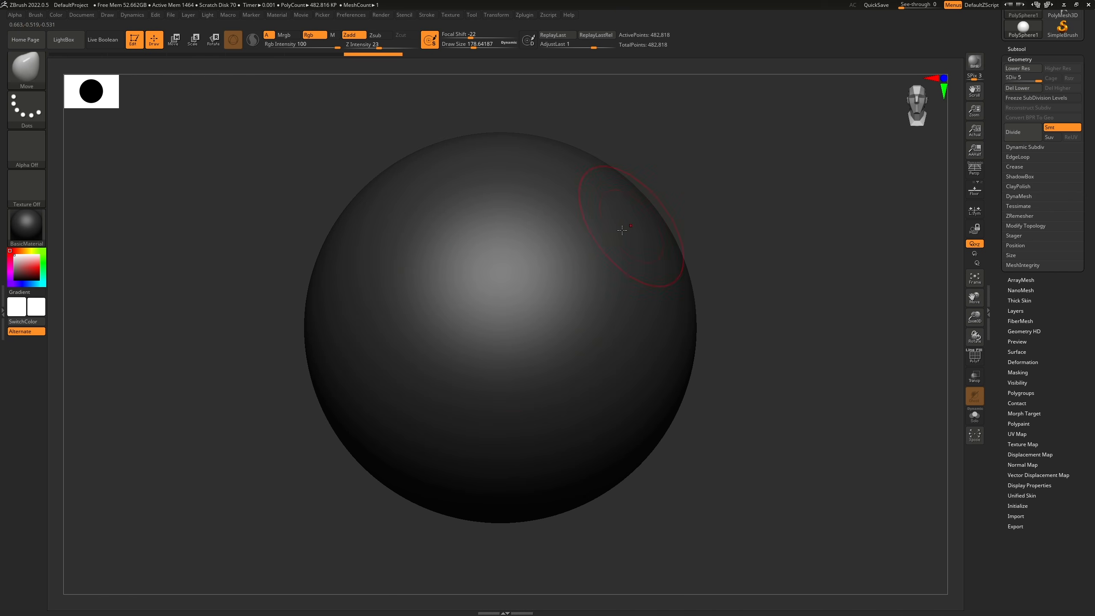
Step: Make a ClayBuildup stroke on the front of the sphere and flatten that area with the hPolish brush
key("b")
key("c")
key("b")
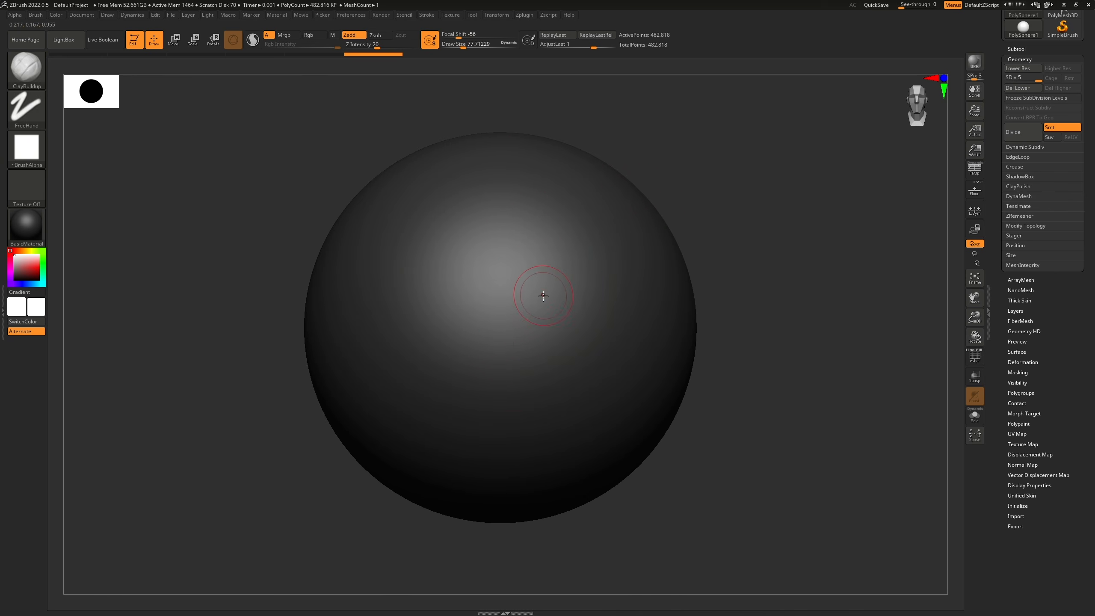
mouse_move(539, 331)
left_mouse_down()
mouse_move(584, 251)
mouse_move(601, 280)
mouse_move(569, 324)
mouse_move(573, 297)
mouse_move(543, 319)
mouse_move(530, 311)
mouse_move(595, 285)
mouse_move(556, 324)
left_mouse_up()
key("b")
key("h")
key("p")
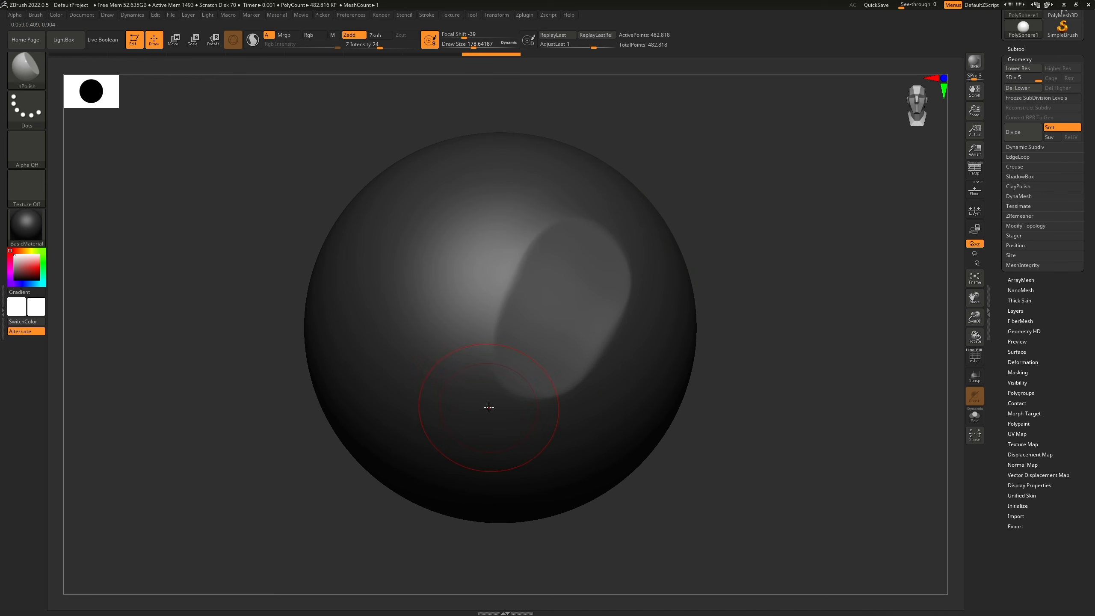
Step: Select the second-row light beside the main one and switch it on to add a blue light to the sphere
left_click(211, 15)
left_click(285, 48)
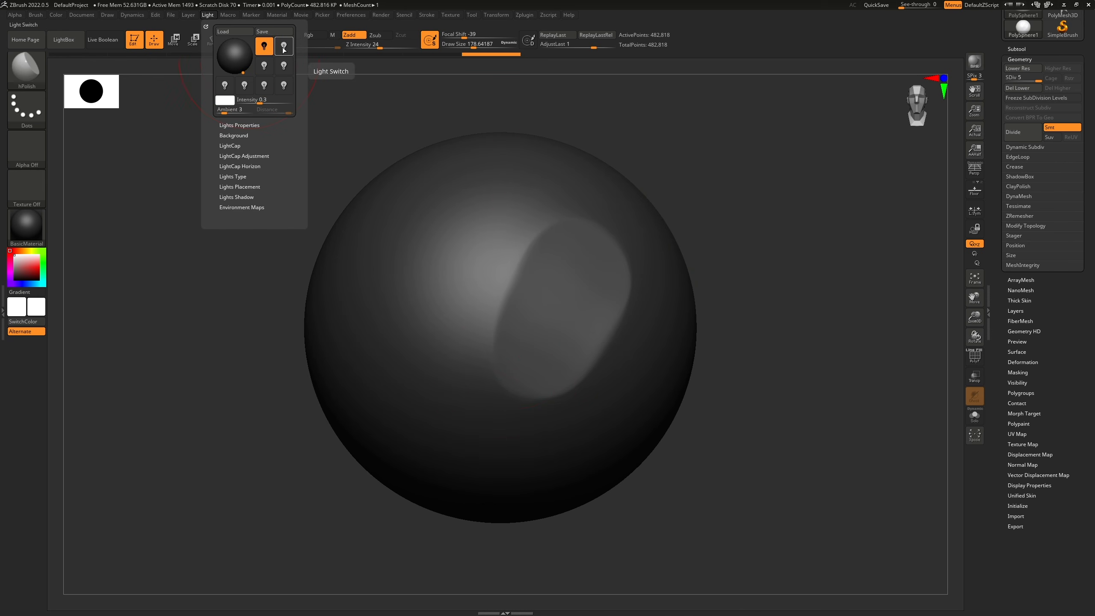
left_click(284, 66)
left_click(284, 66)
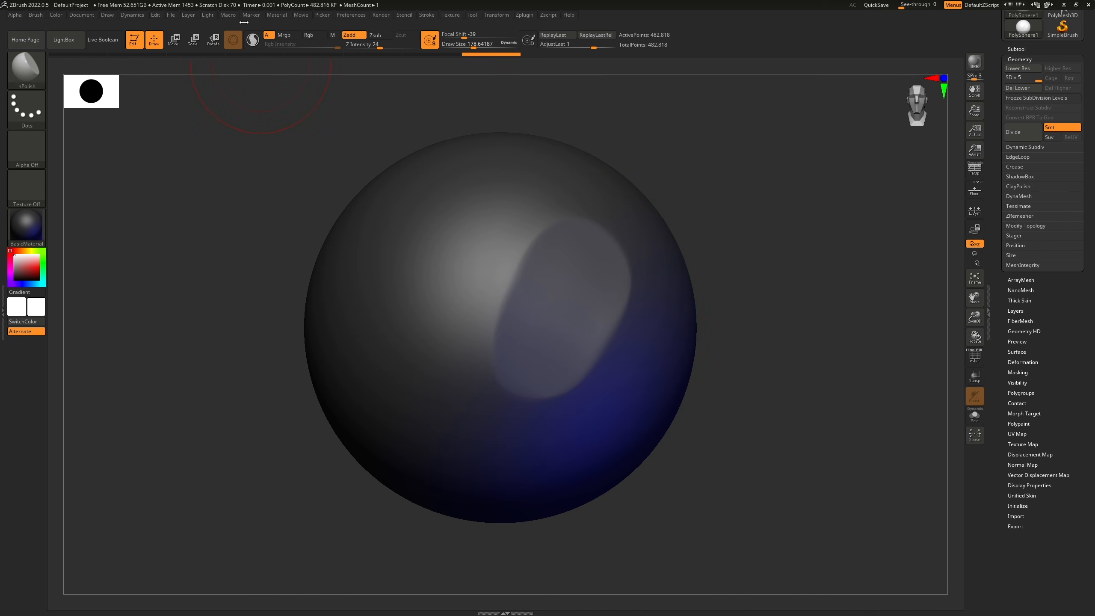
Step: Change the added blue light's colour to a pale warm beige and lower its intensity to about 0.33
mouse_move(279, 15)
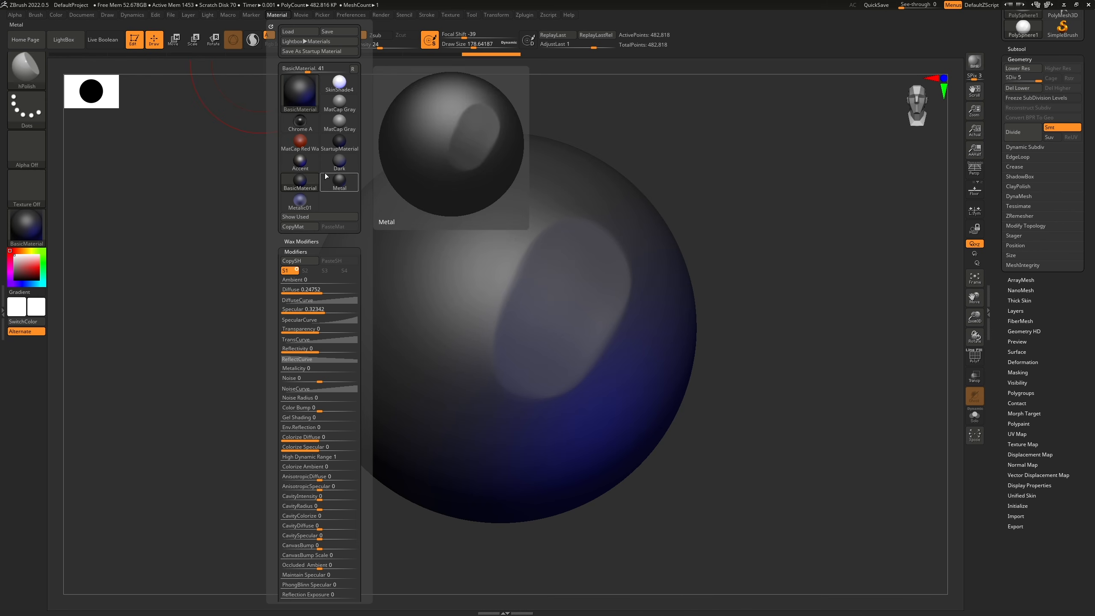
left_click(207, 15)
left_click(232, 103)
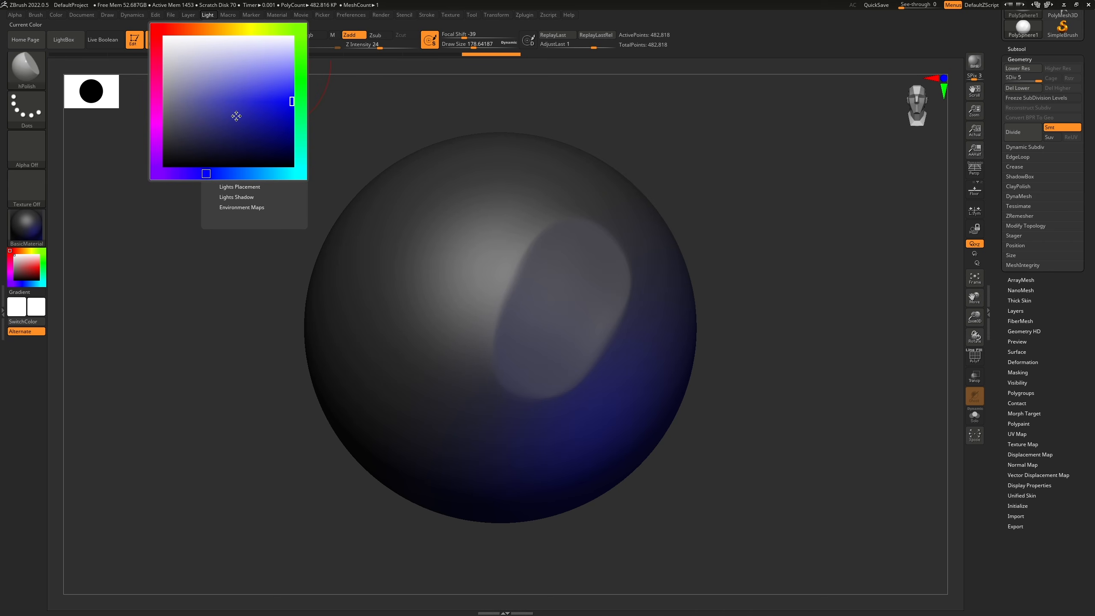
left_click(222, 29)
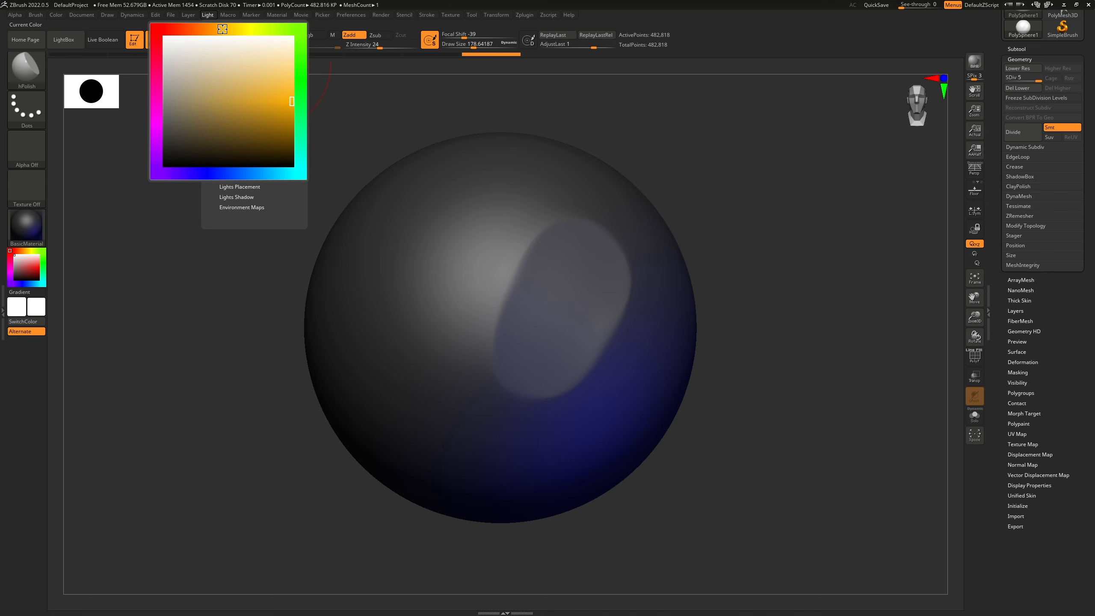
left_click(207, 67)
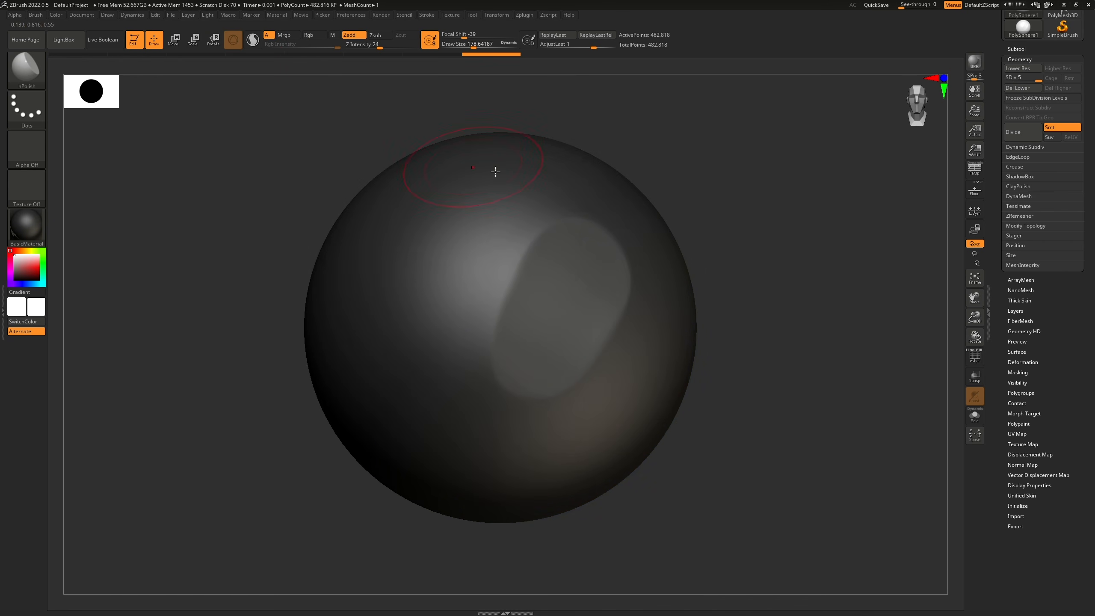
left_click(251, 14)
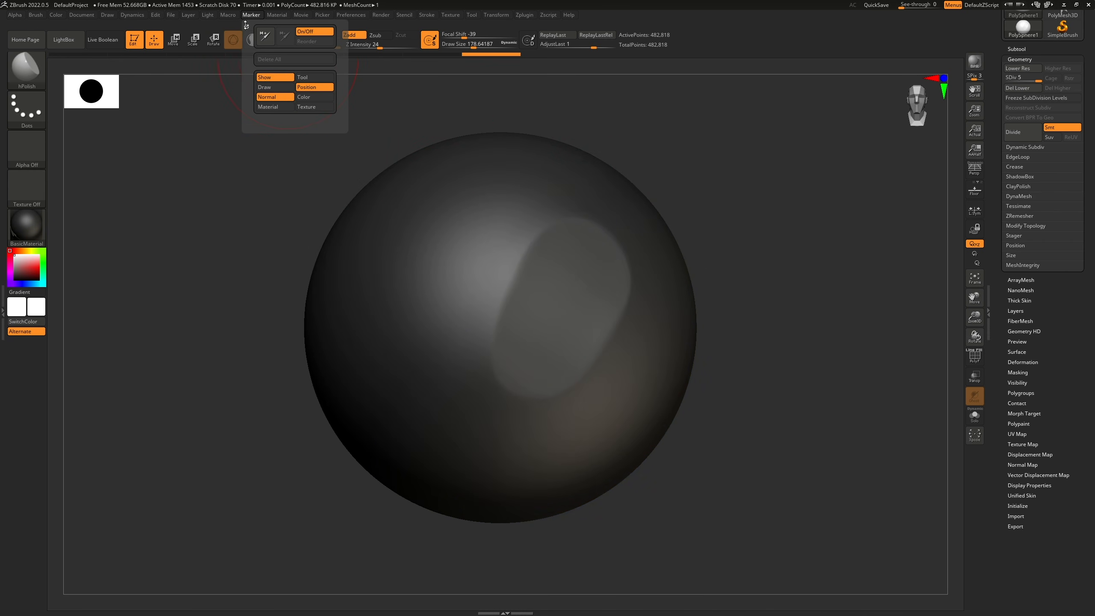
left_click(207, 14)
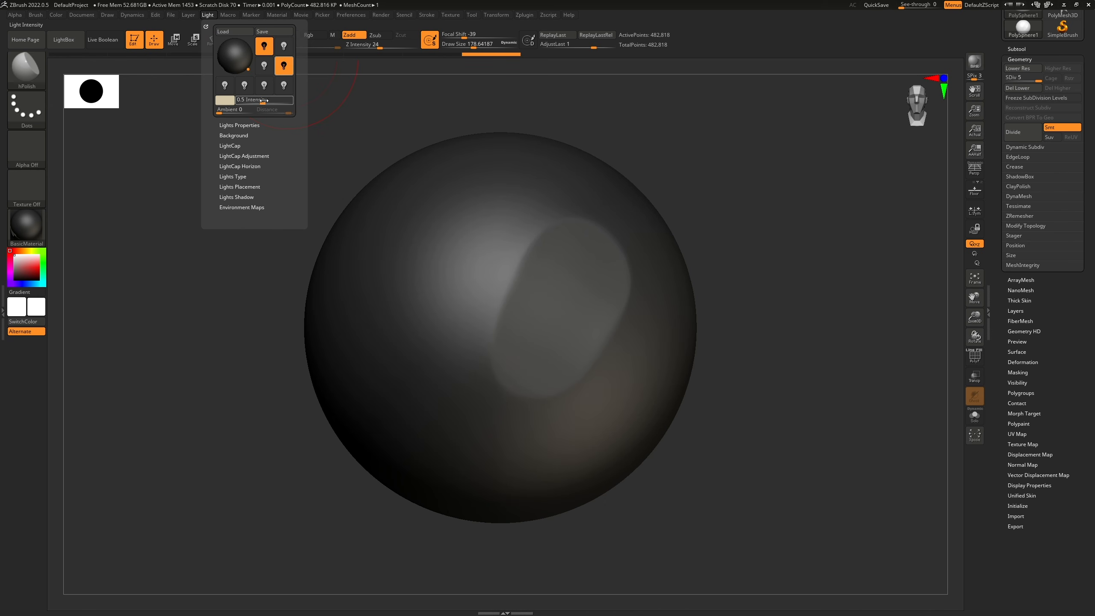
left_click_drag(262, 102, 241, 102)
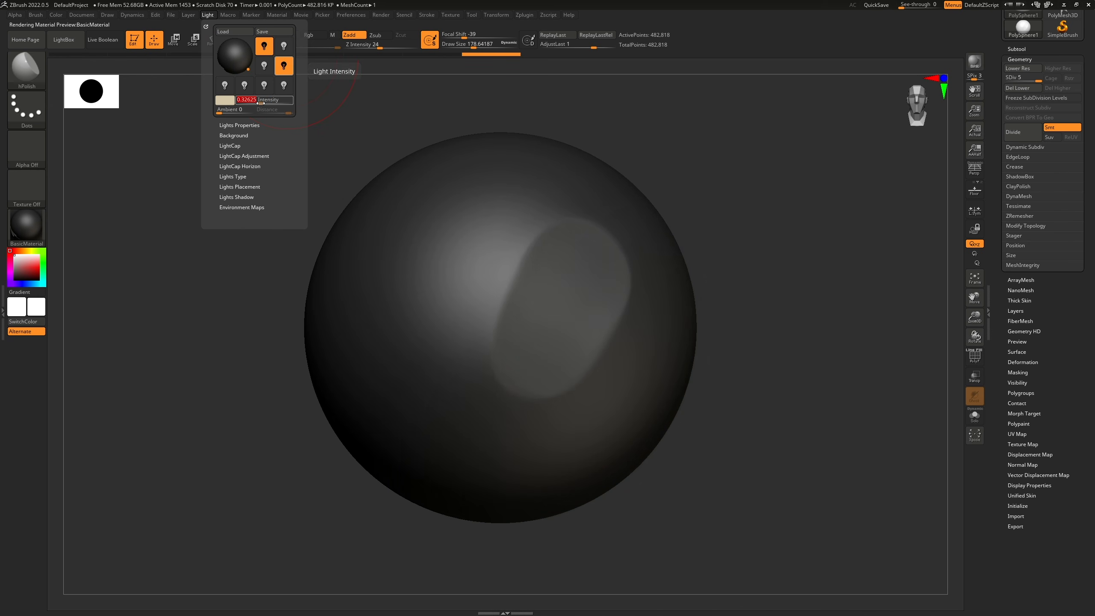
Step: Select the first light of the third row, switch it on and set its colour to a pale greyish blue
left_click(225, 86)
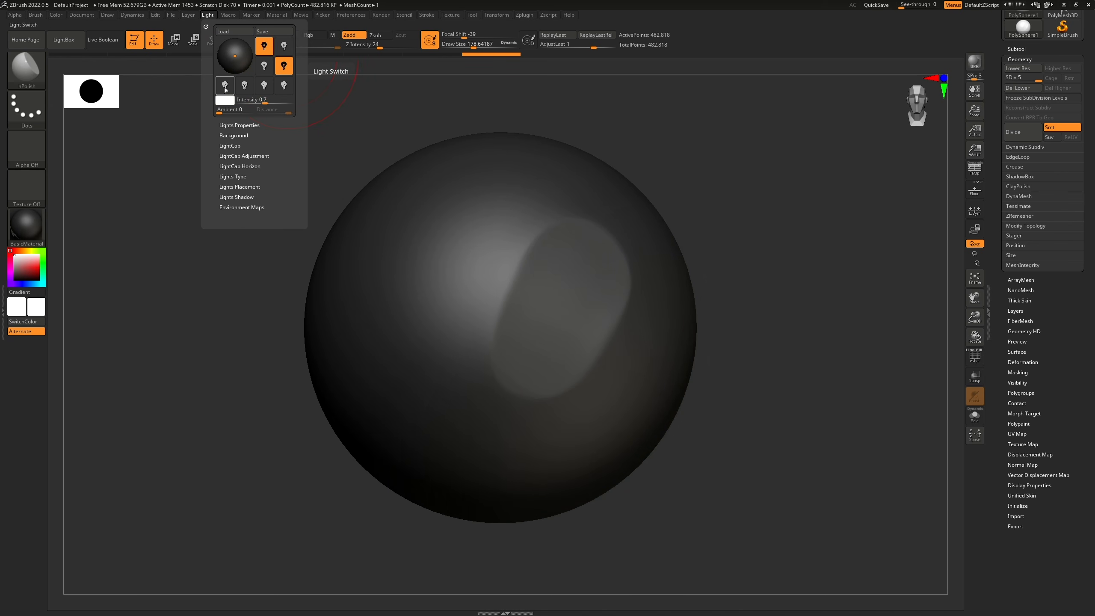
left_click(225, 87)
left_click(230, 99)
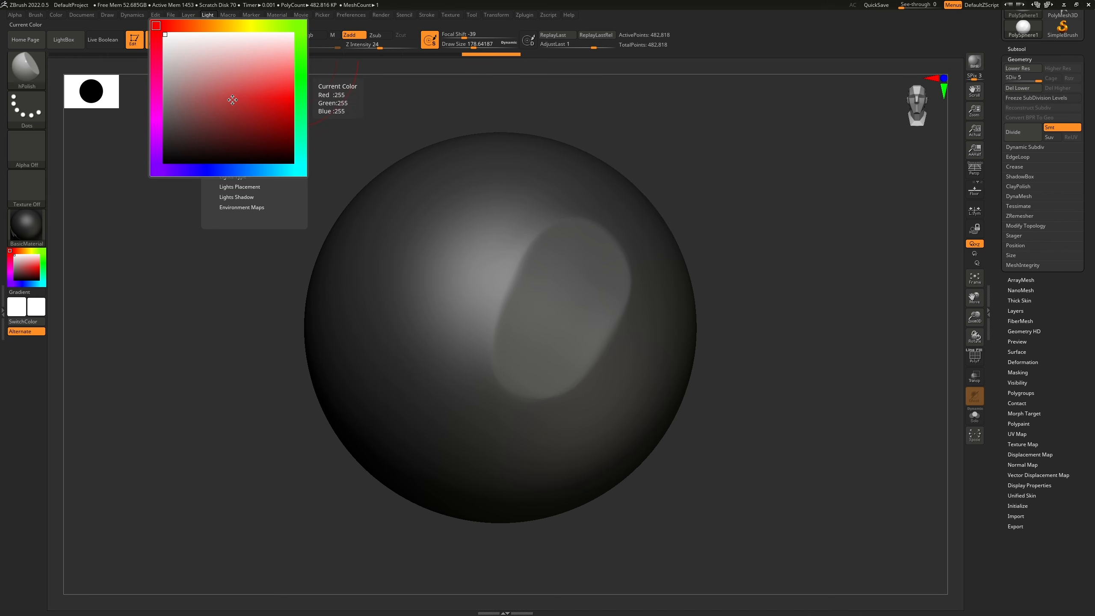
left_click(237, 170)
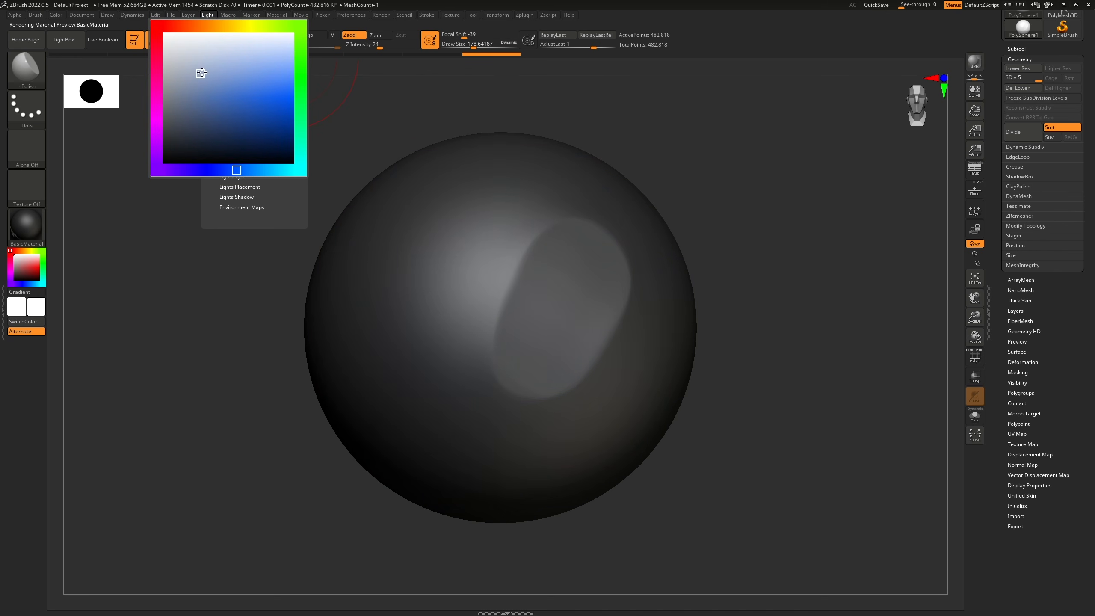
Step: Orbit and zoom around the sphere to examine how the coloured lights fall on the flattened area
left_click_drag(712, 252, 747, 261)
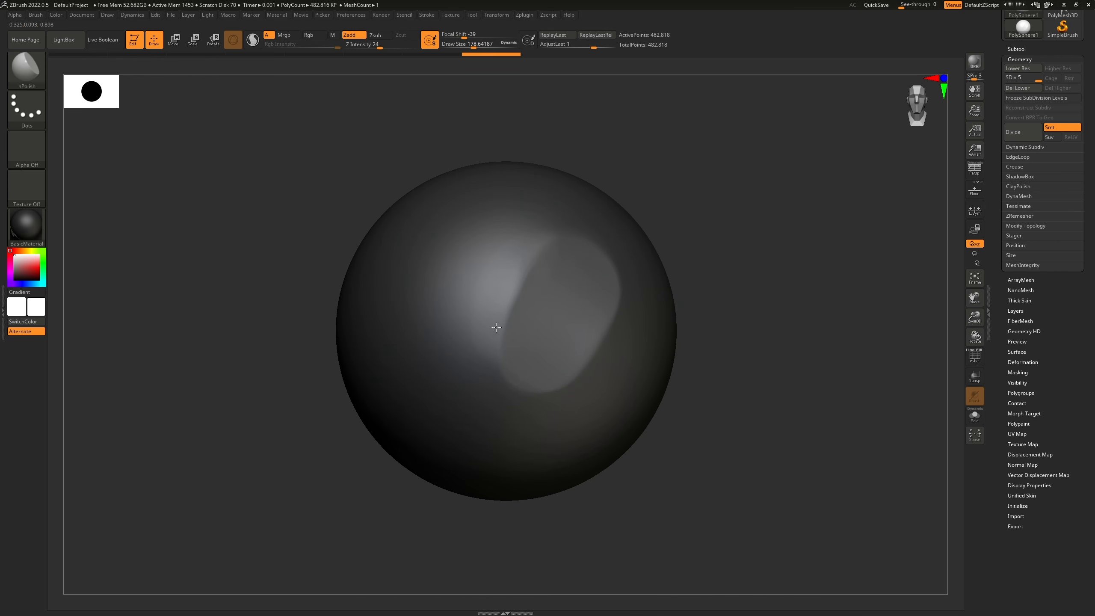
mouse_move(497, 327)
left_mouse_down()
mouse_move(539, 278)
mouse_move(504, 337)
mouse_move(518, 350)
mouse_move(489, 344)
mouse_move(499, 352)
left_mouse_up()
right_click_drag(557, 313, 663, 205)
right_click_drag(573, 281, 643, 268, "alt")
right_click_drag(676, 216, 755, 207, "alt")
right_click_drag(754, 208, 662, 208)
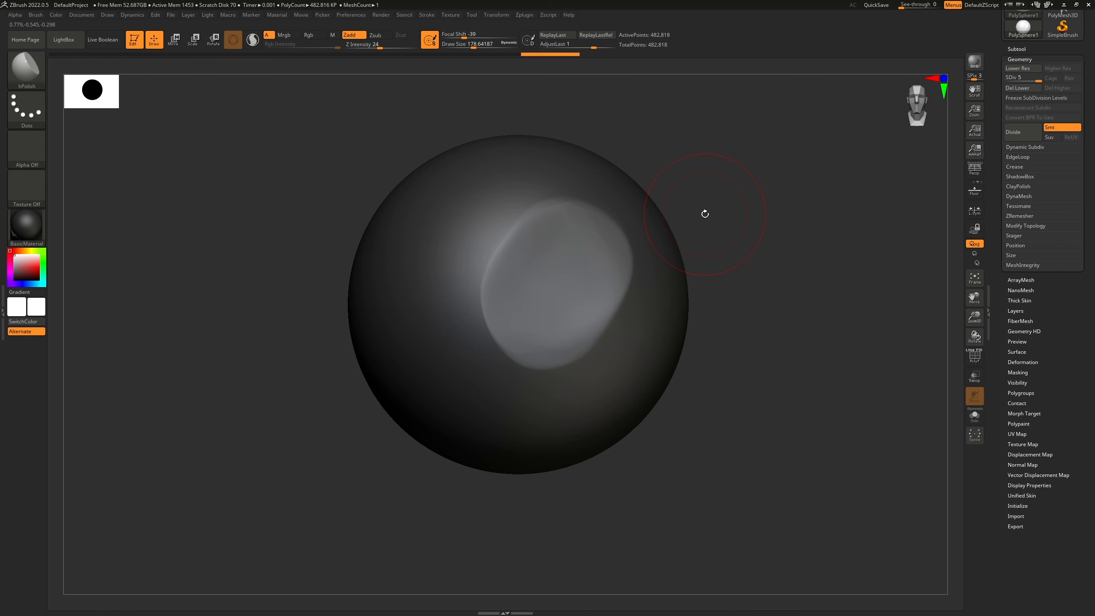
Step: Raise the document background's gradient Range and return it to 0
left_click(107, 15)
left_click(81, 15)
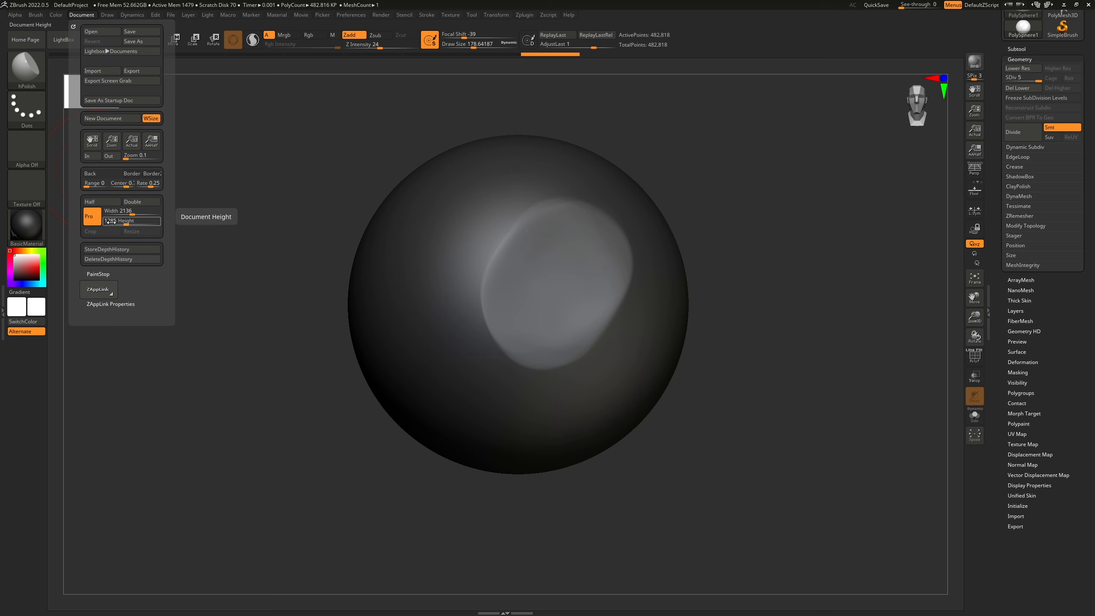
left_click(103, 183)
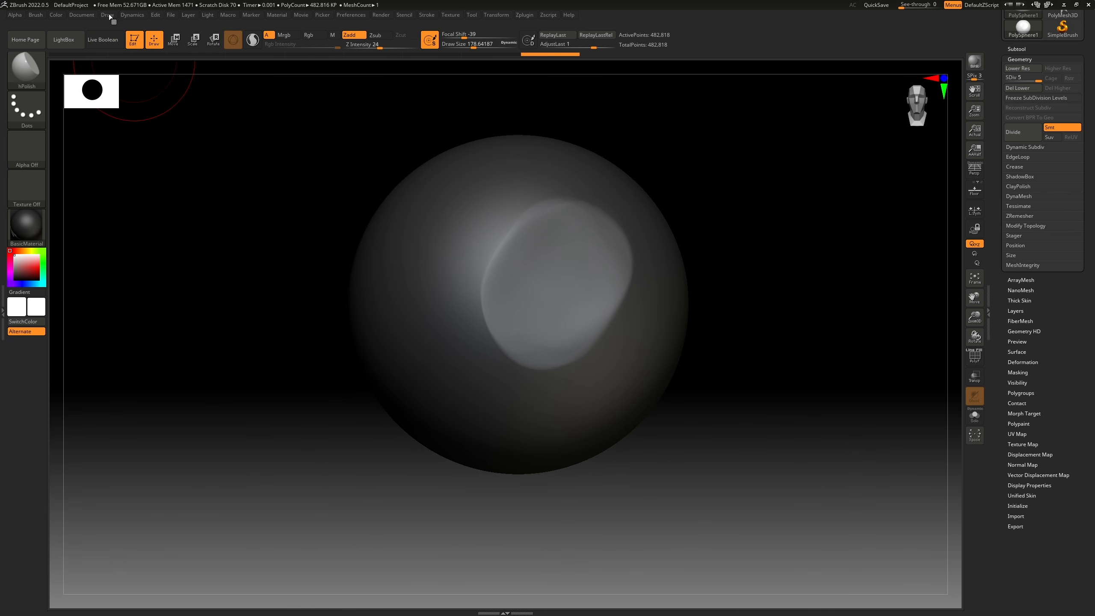
left_click(91, 16)
left_click_drag(105, 183, 86, 183)
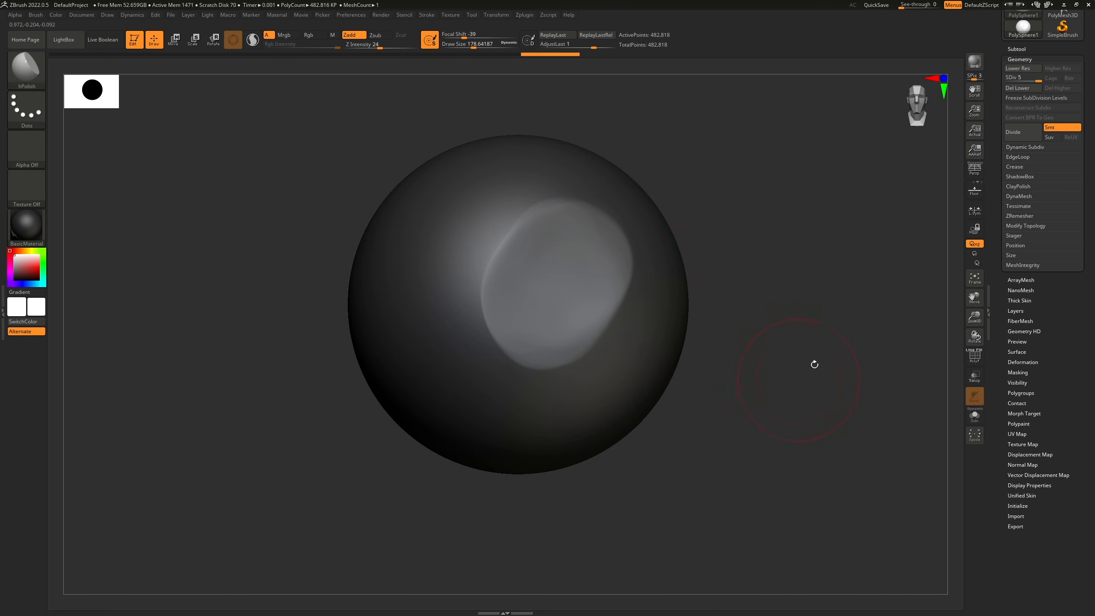
Step: Sample the document background colour from the grey of the interface
left_click_drag(815, 364, 754, 181)
left_click_drag(585, 201, 633, 222)
left_click_drag(717, 221, 713, 228)
left_click(83, 15)
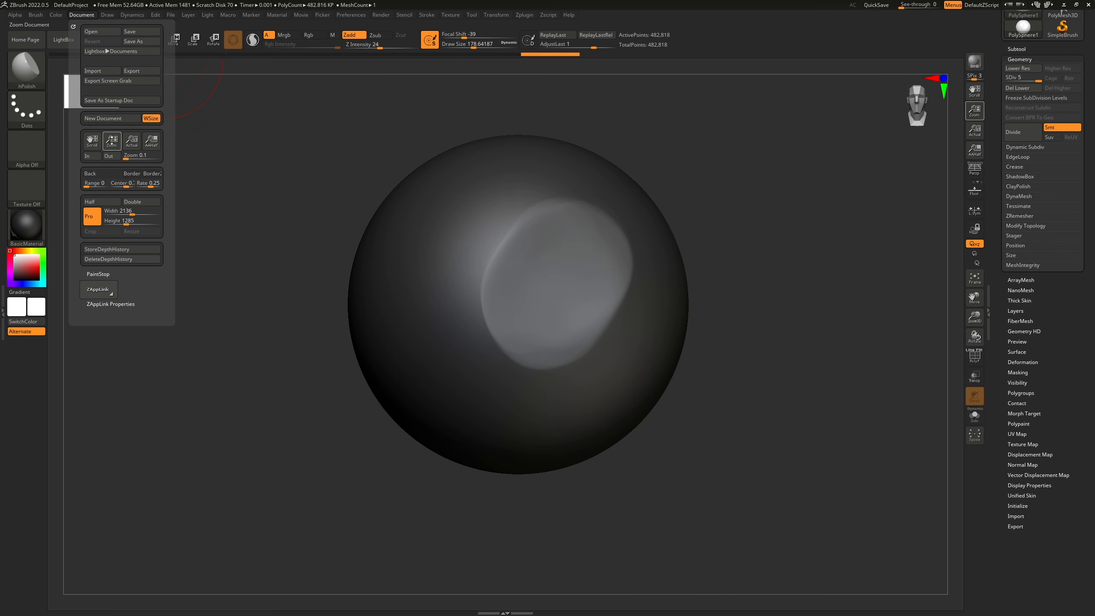
left_click_drag(101, 176, 973, 216)
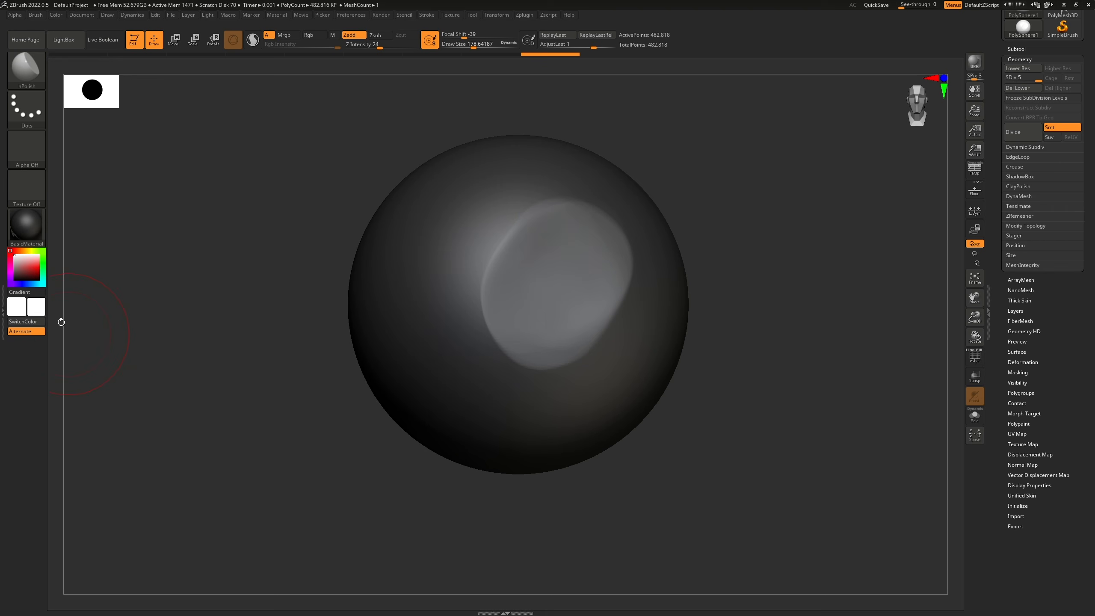
Step: Set the secondary colour to dark grey and sample that swatch as the document's background colour
left_click(37, 307)
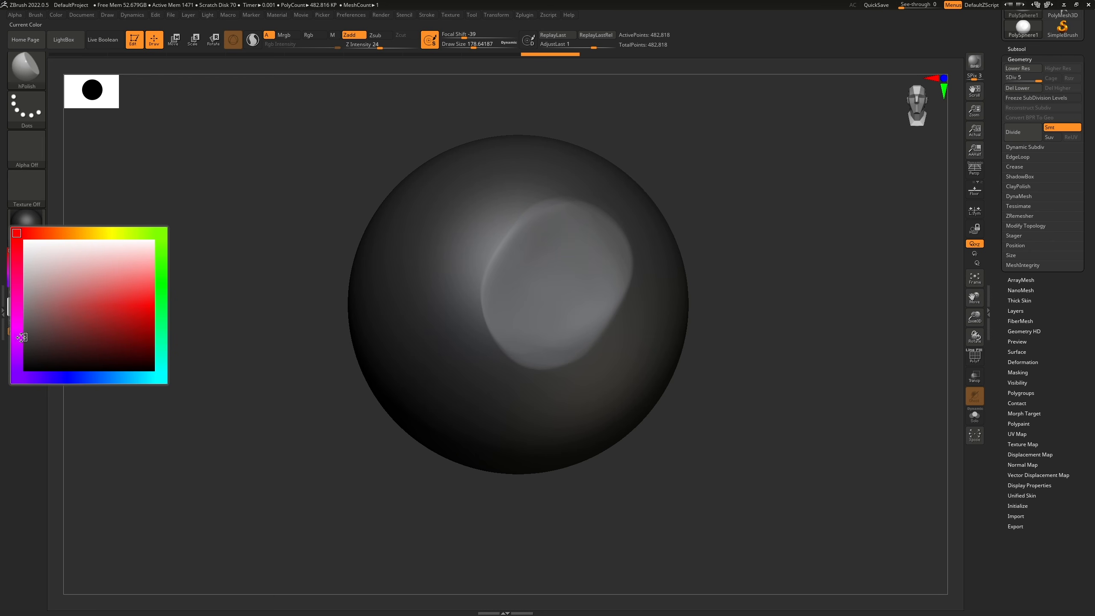
left_click(134, 15)
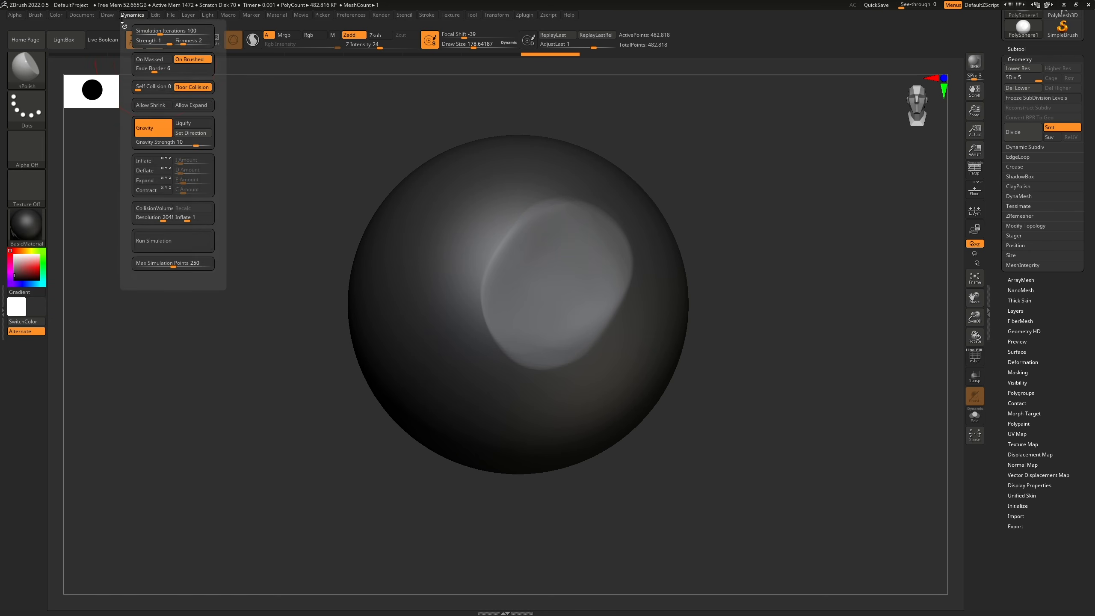
mouse_move(87, 15)
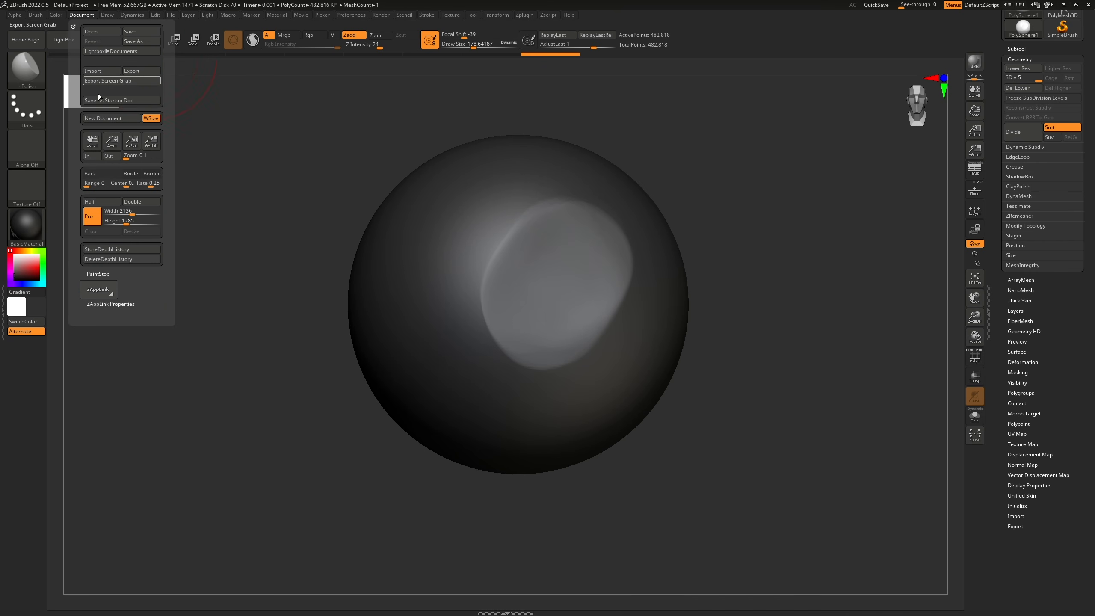
left_click_drag(97, 173, 35, 309)
Step: Sample the document's border colour from the dark grey of the interface
left_click(84, 14)
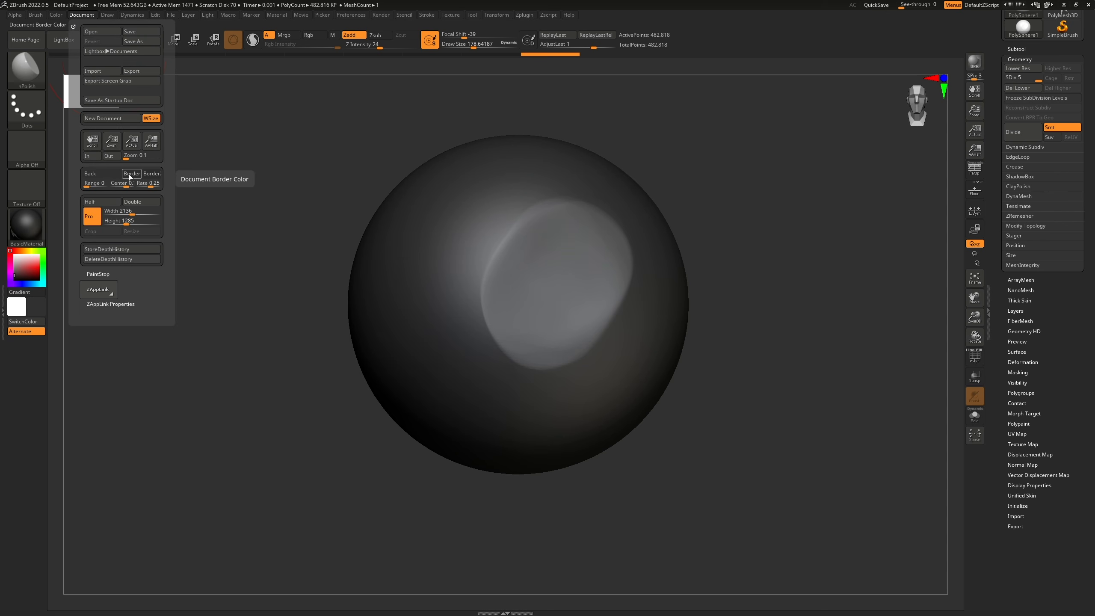
left_click_drag(148, 176, 42, 377)
left_click_drag(173, 204, 729, 230)
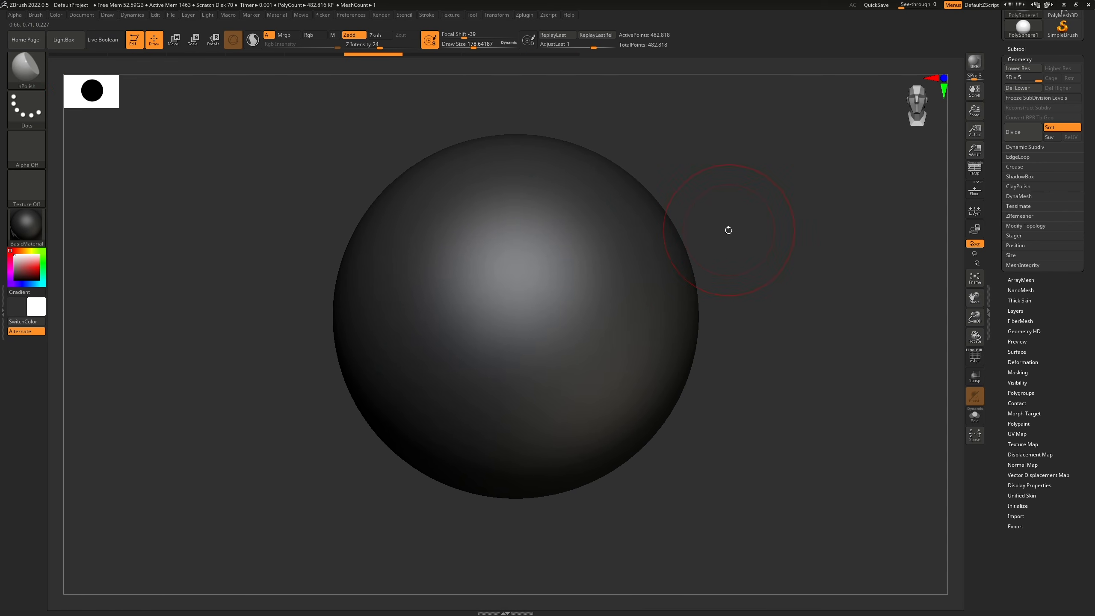